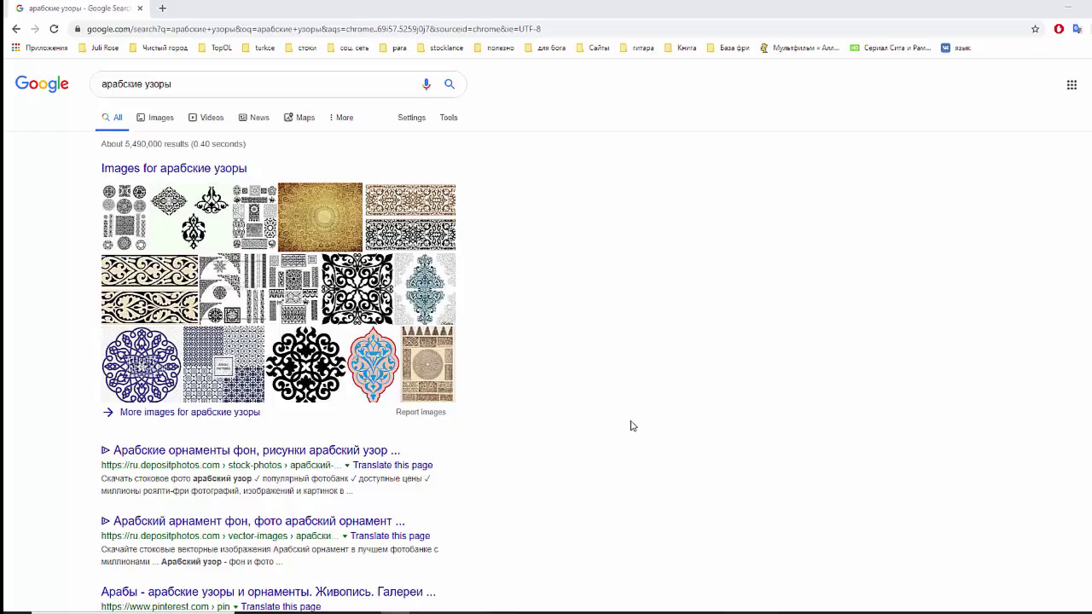
# Step: Show Google Images results for 'арабские узоры' and scroll down through the Arabic ornament pictures
pyautogui.click(190, 412)
pyautogui.scroll(-2, 290, 325)
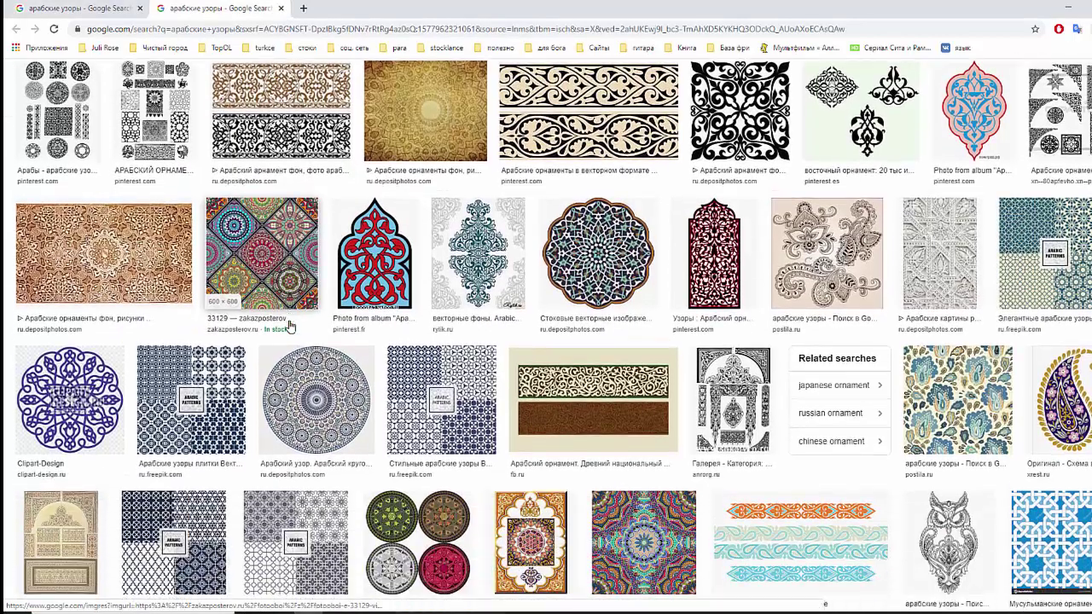
pyautogui.scroll(-2, 290, 326)
pyautogui.scroll(-2, 289, 325)
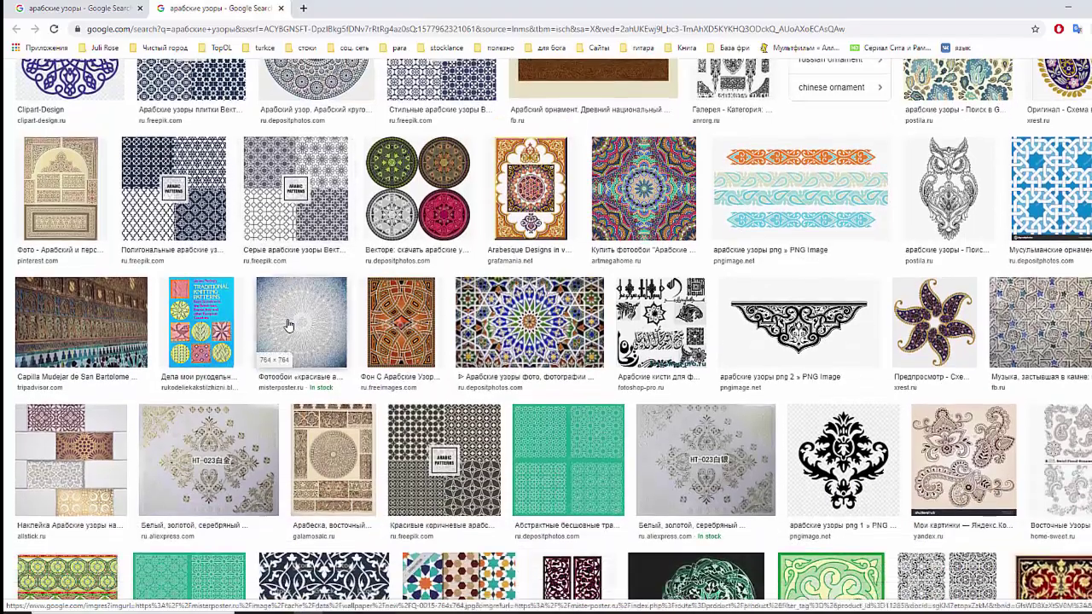
pyautogui.scroll(-1, 288, 325)
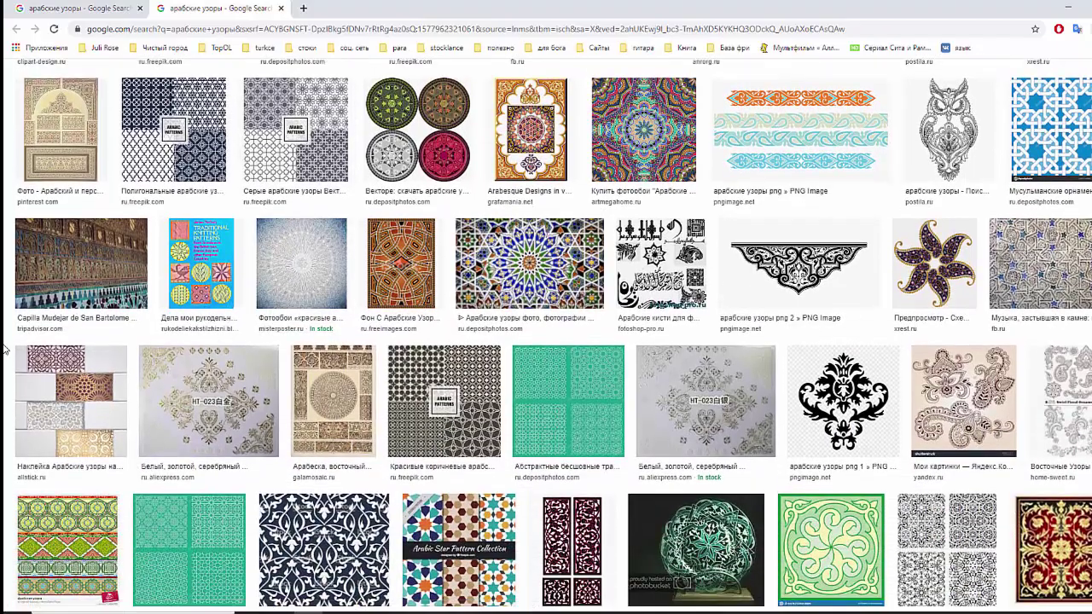
pyautogui.scroll(-2, 7, 353)
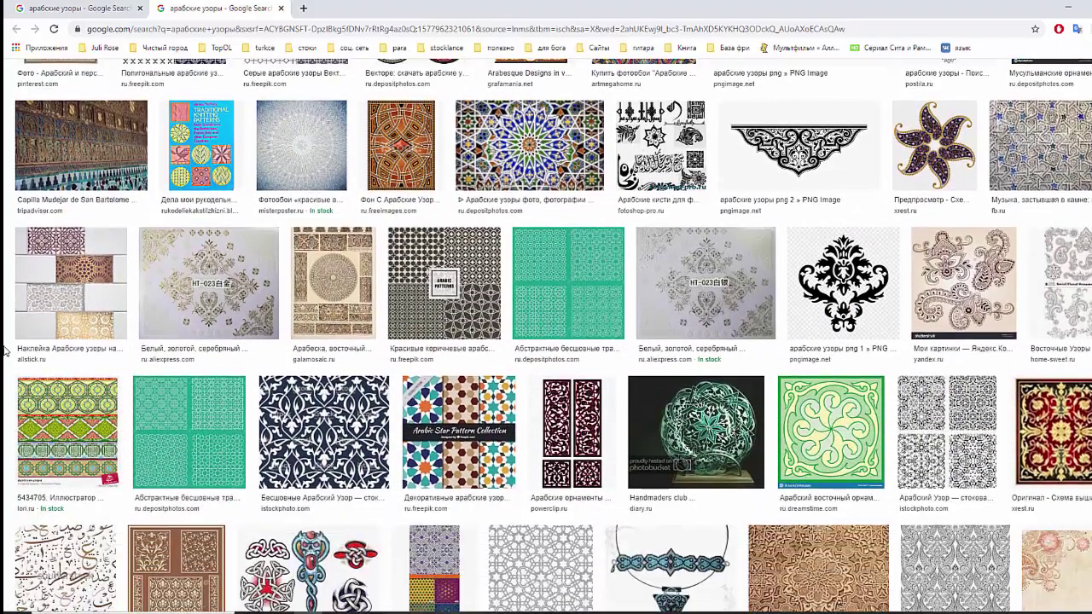
pyautogui.scroll(-1, 7, 352)
pyautogui.scroll(-1, 6, 351)
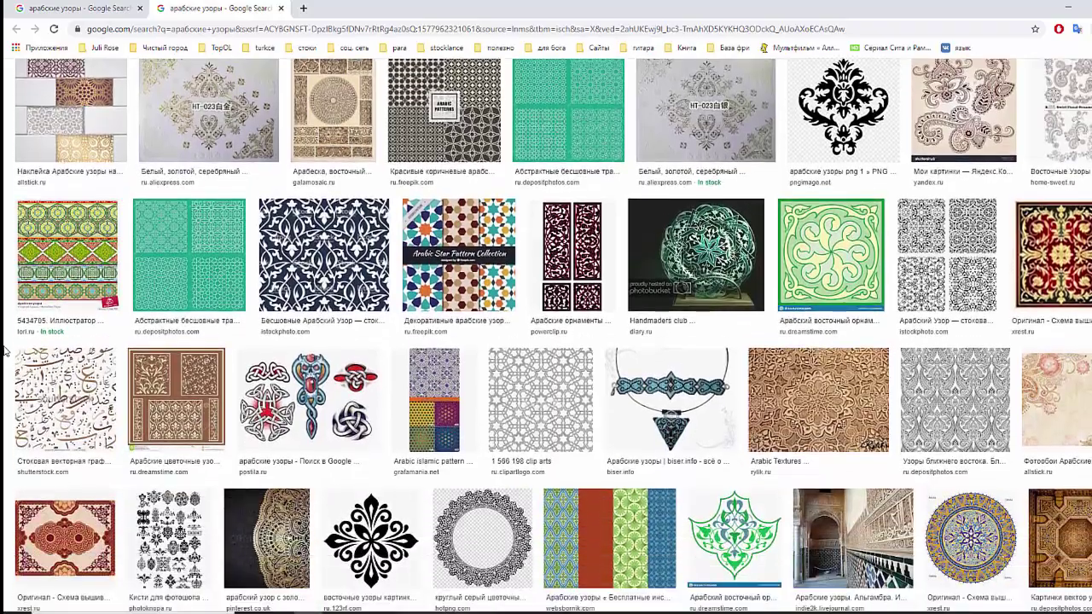
pyautogui.scroll(-1, 5, 350)
pyautogui.scroll(-1, 5, 351)
pyautogui.scroll(-1, 5, 351)
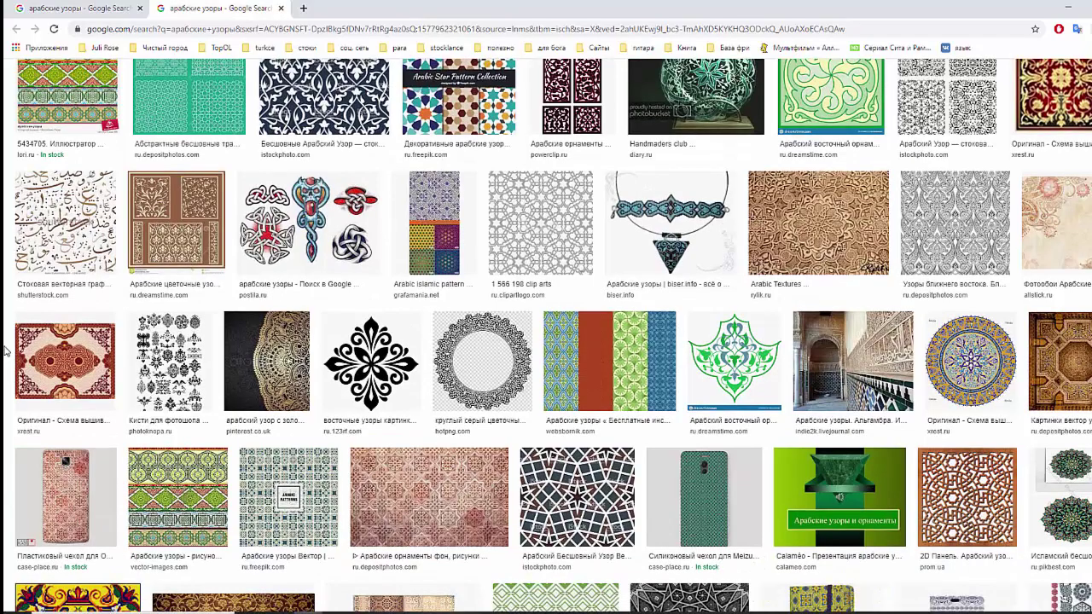
pyautogui.scroll(-1, 7, 349)
pyautogui.scroll(-1, 7, 350)
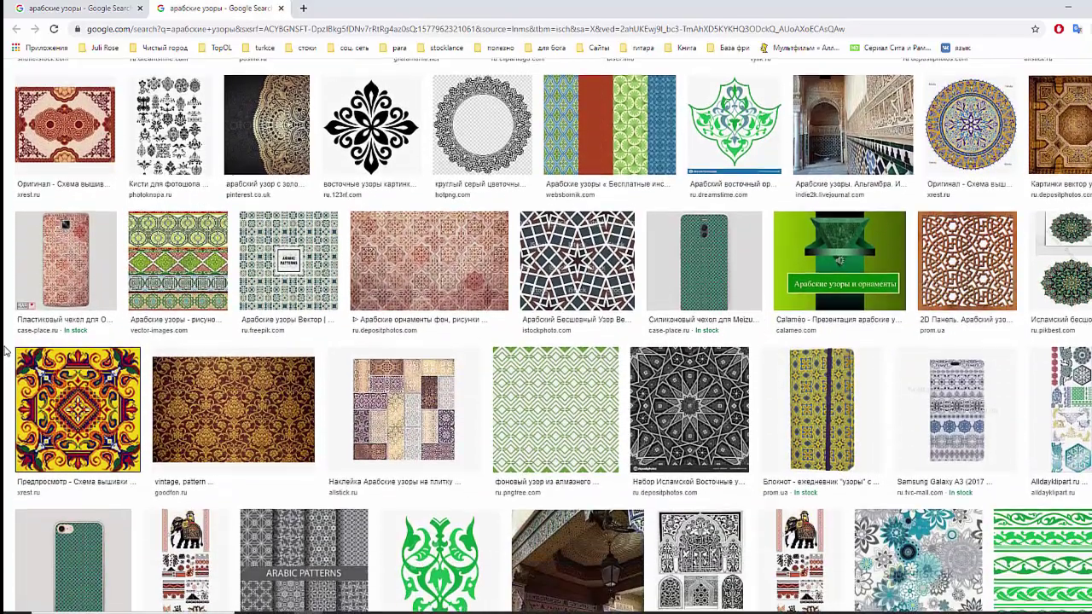
pyautogui.scroll(-1, 5, 350)
pyautogui.scroll(-1, 5, 351)
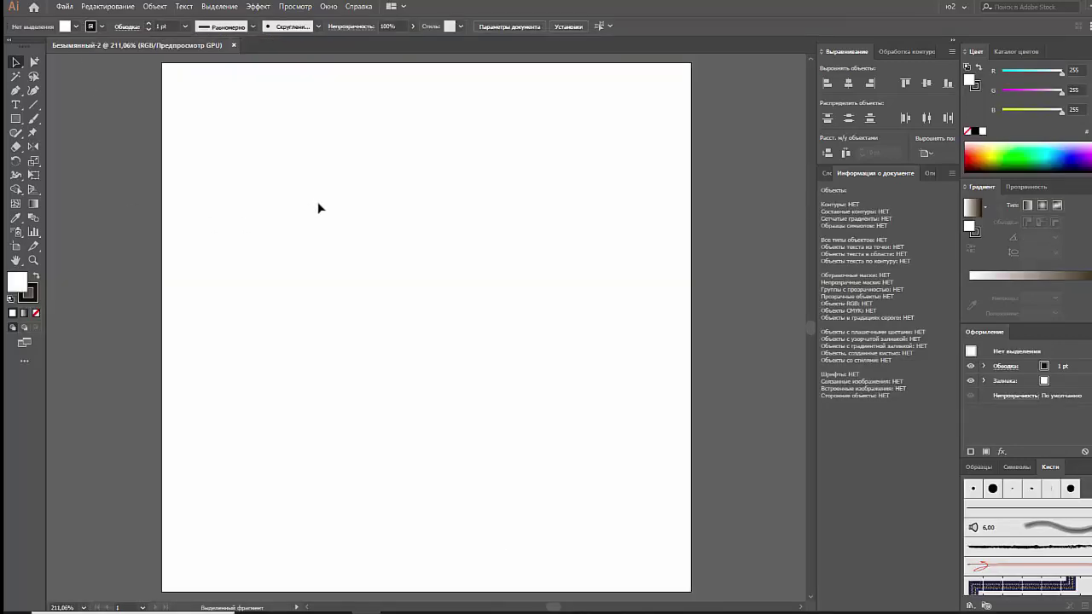
# Step: Select the Pencil tool (N) from the Shaper tool group in the toolbar
pyautogui.click(35, 124)
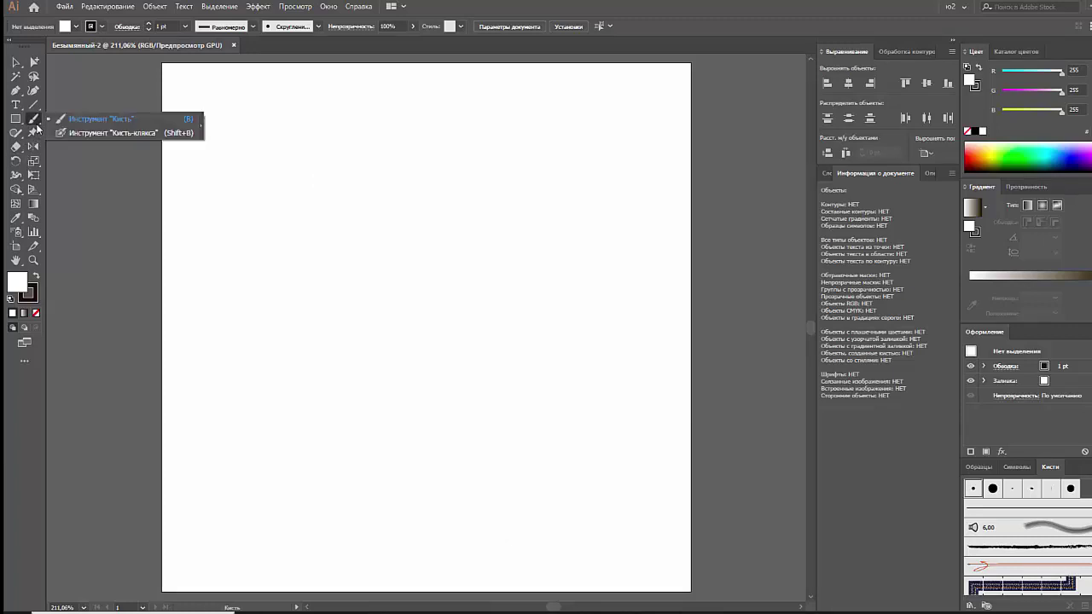
pyautogui.click(16, 133)
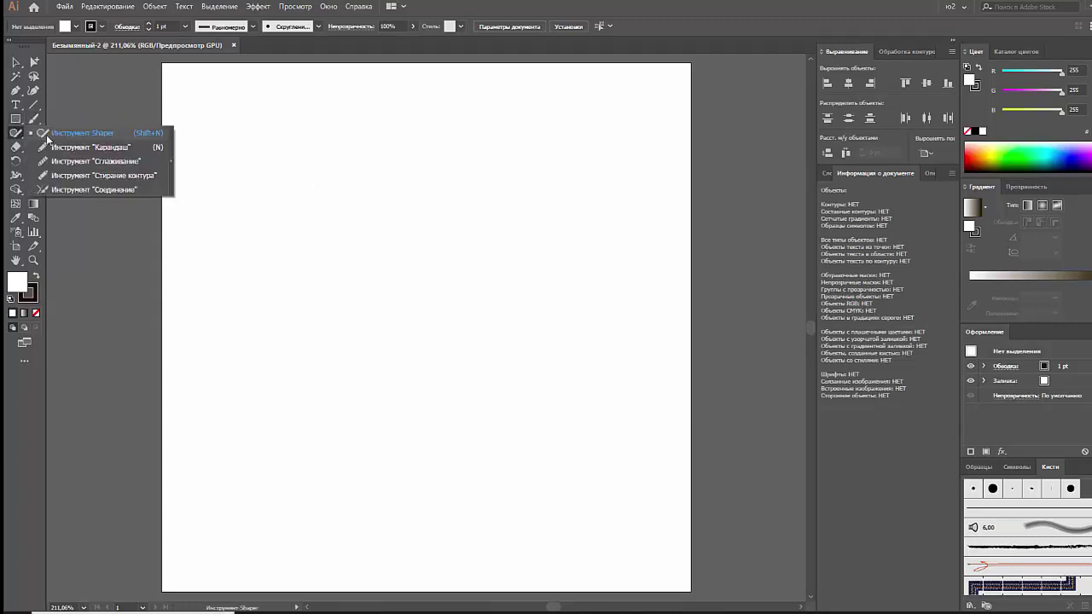
pyautogui.click(94, 137)
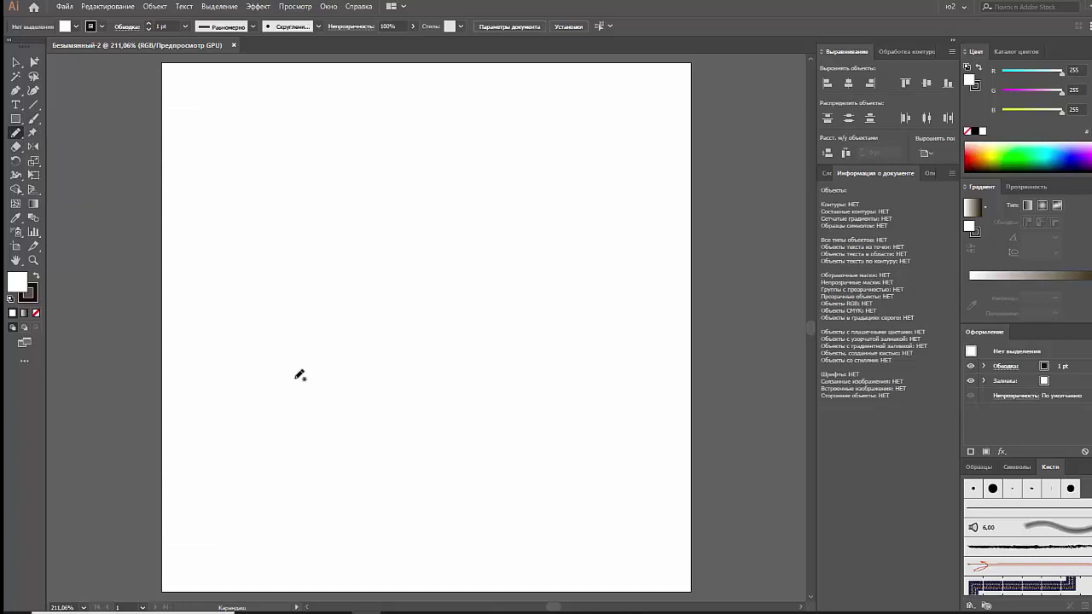
# Step: Pencil the large outer swirl arc with a hooked pointed tip at its left end
pyautogui.moveTo(294, 377); pyautogui.dragTo(280, 275)
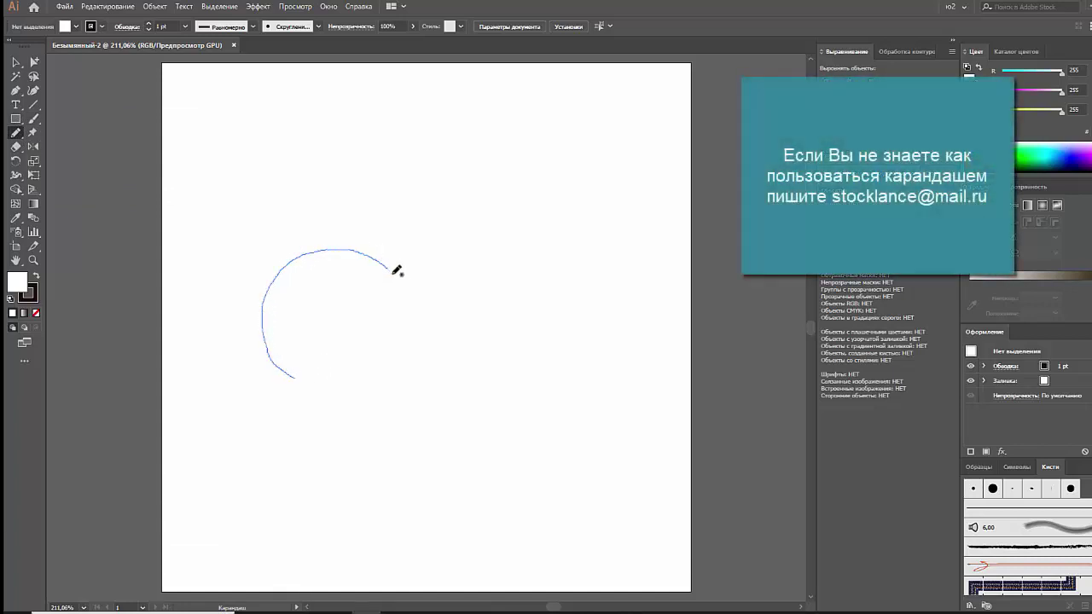
pyautogui.moveTo(394, 268); pyautogui.dragTo(401, 290)
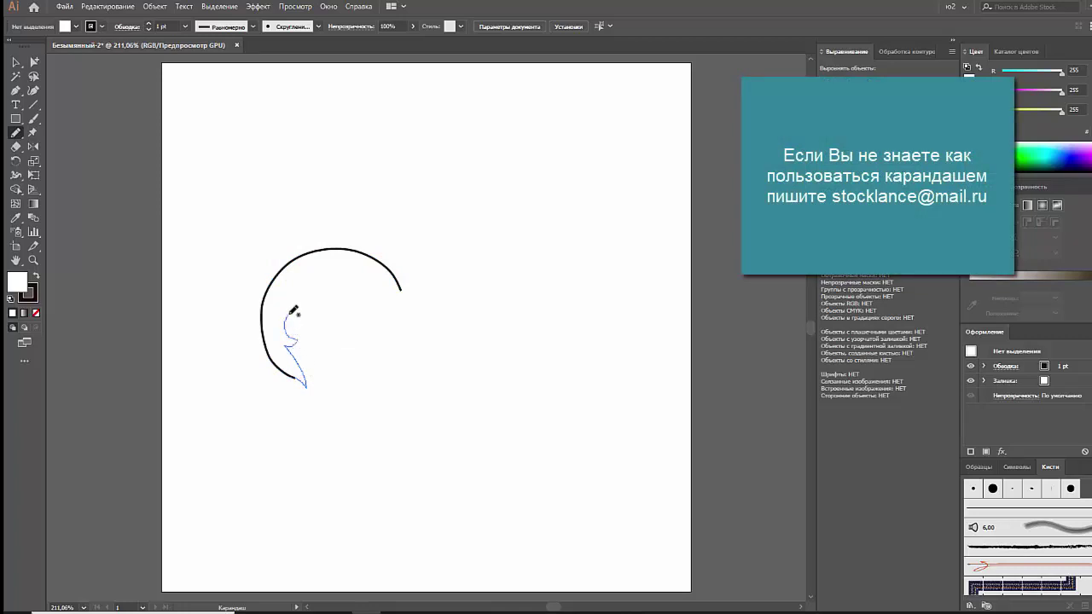
pyautogui.moveTo(292, 310); pyautogui.dragTo(281, 314)
pyautogui.press('v')
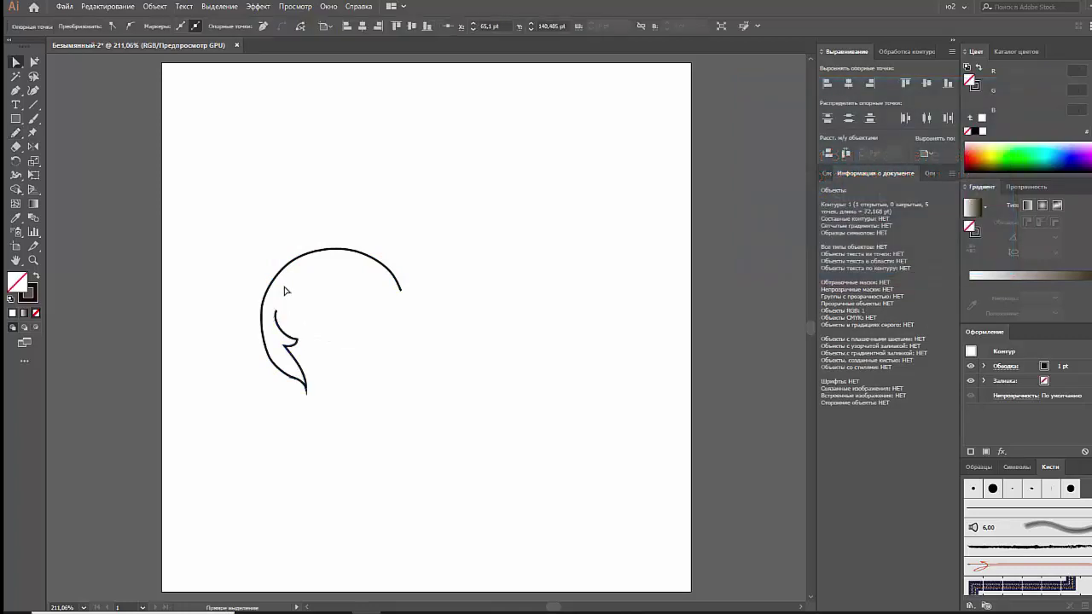
pyautogui.click(286, 291)
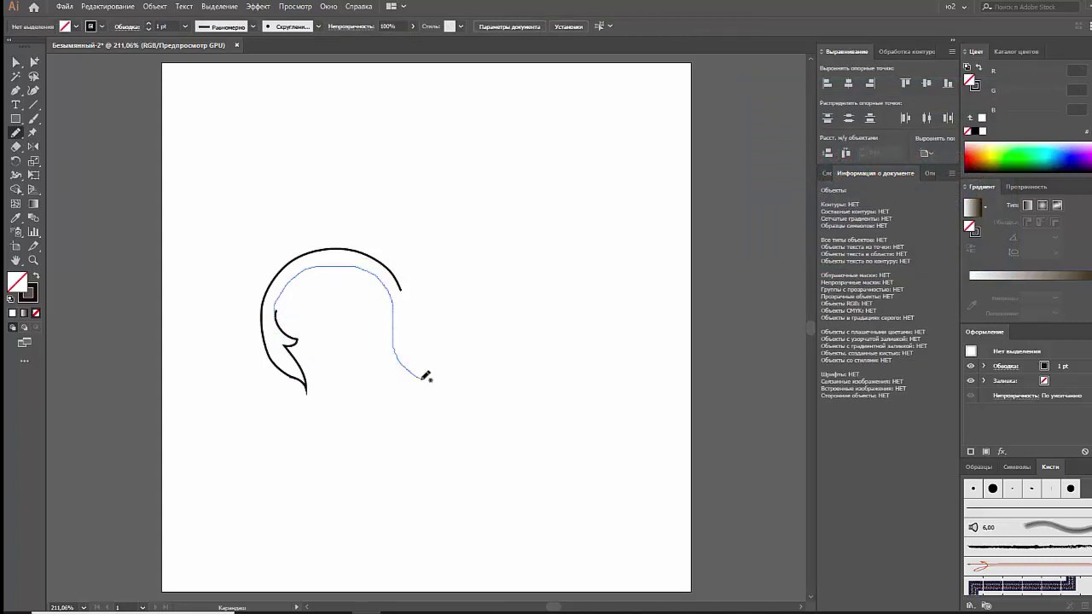
# Step: Draw the inner arc parallel to the outer one and redraw its left end
pyautogui.moveTo(406, 288); pyautogui.dragTo(419, 309)
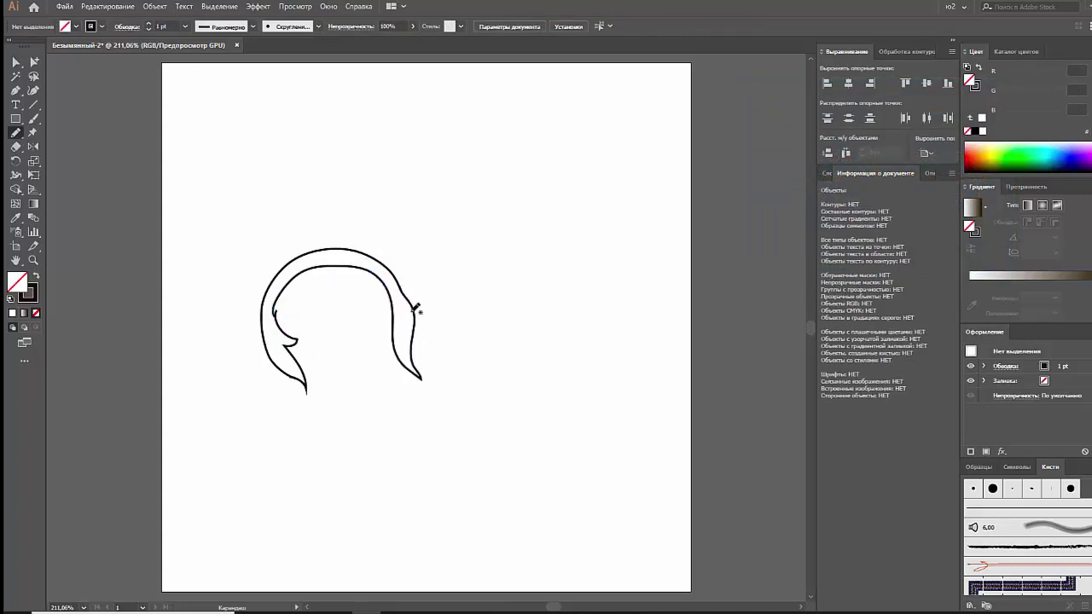
pyautogui.press('v')
pyautogui.hotkey('ctrl', 'a')
pyautogui.scroll(3, 256, 314)
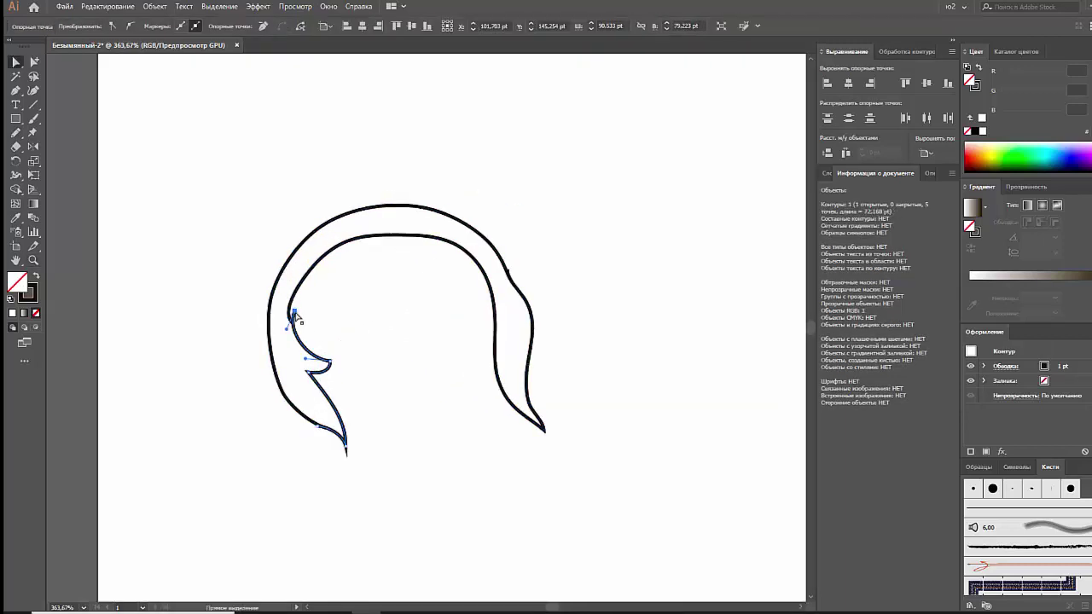
pyautogui.moveTo(292, 312); pyautogui.dragTo(290, 329)
pyautogui.click(328, 332)
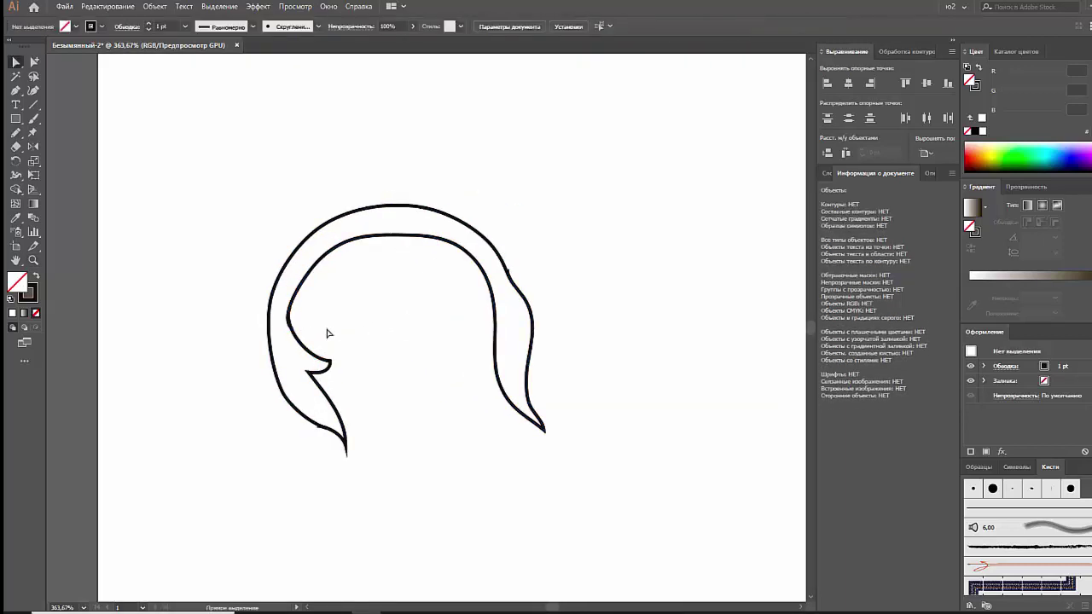
# Step: Select all the strokes, try Pathfinder Unite on them, then undo it
pyautogui.hotkey('ctrl', '-')
pyautogui.hotkey('ctrl', '-')
pyautogui.hotkey('ctrl', 'a')
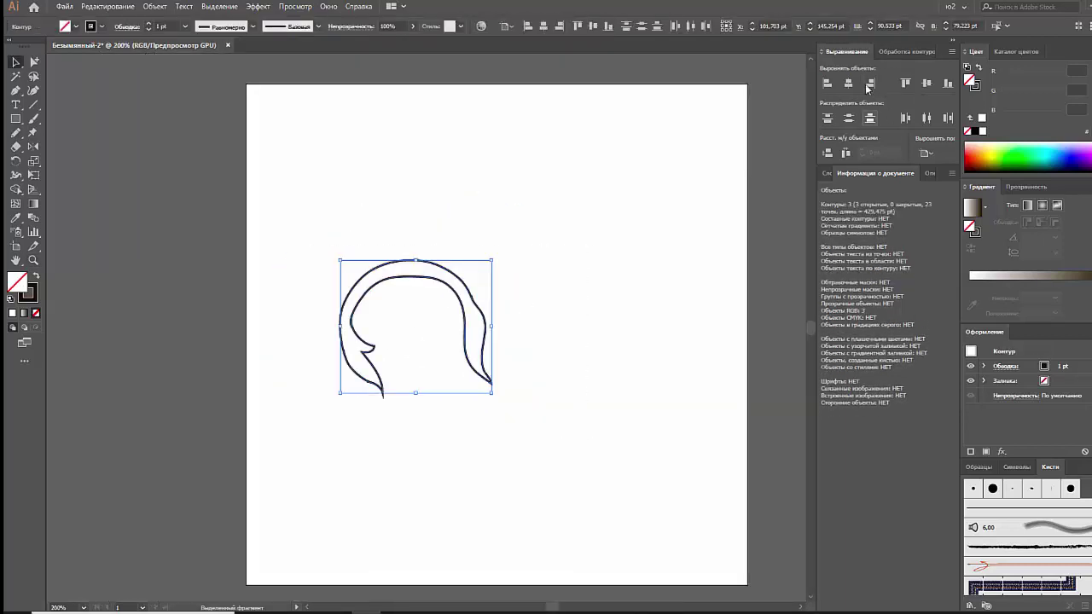
pyautogui.click(899, 51)
pyautogui.click(826, 83)
pyautogui.hotkey('ctrl', 'z')
# Step: Join the three strokes into one path filled dark brown with no stroke
pyautogui.rightClick(468, 336)
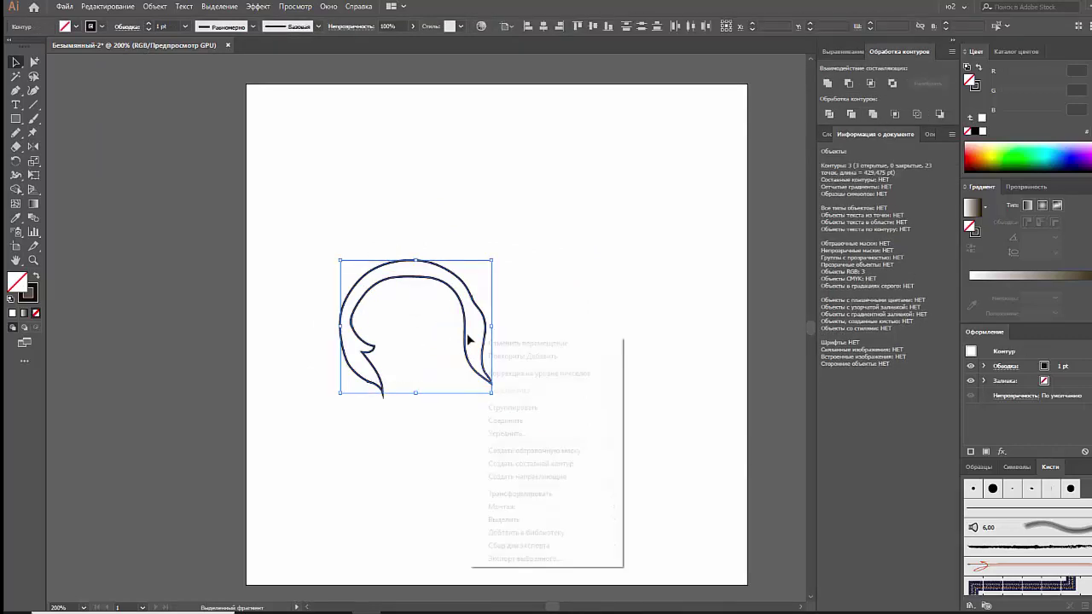
pyautogui.click(506, 421)
pyautogui.click(36, 277)
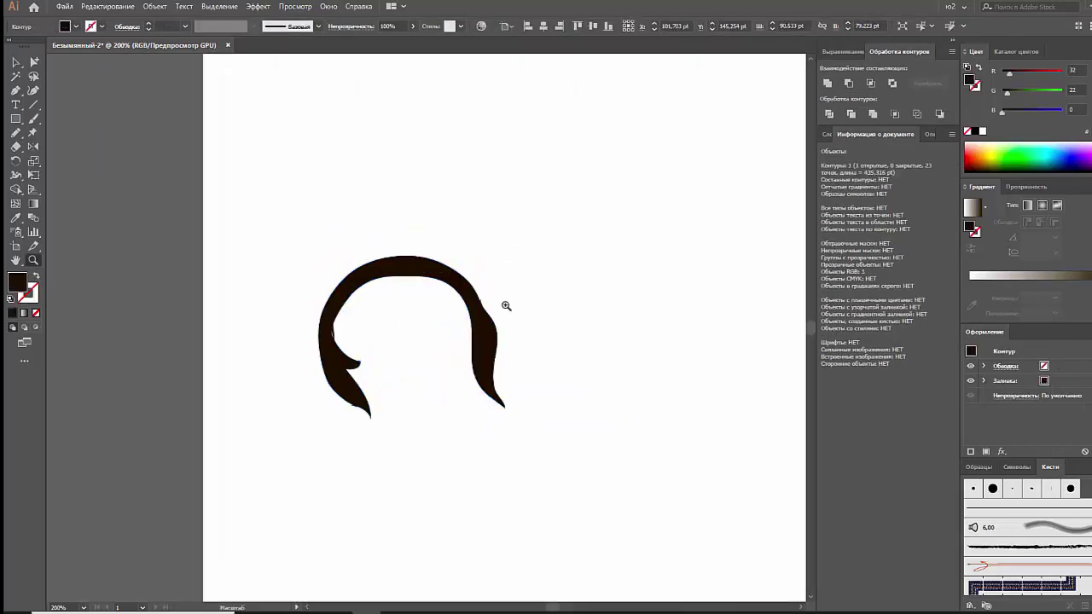
pyautogui.moveTo(432, 281); pyautogui.dragTo(561, 333)
# Step: Remove extra anchors on the outer right curve and inner left notch, smoothing the right curve
pyautogui.press('p')
pyautogui.click(526, 321)
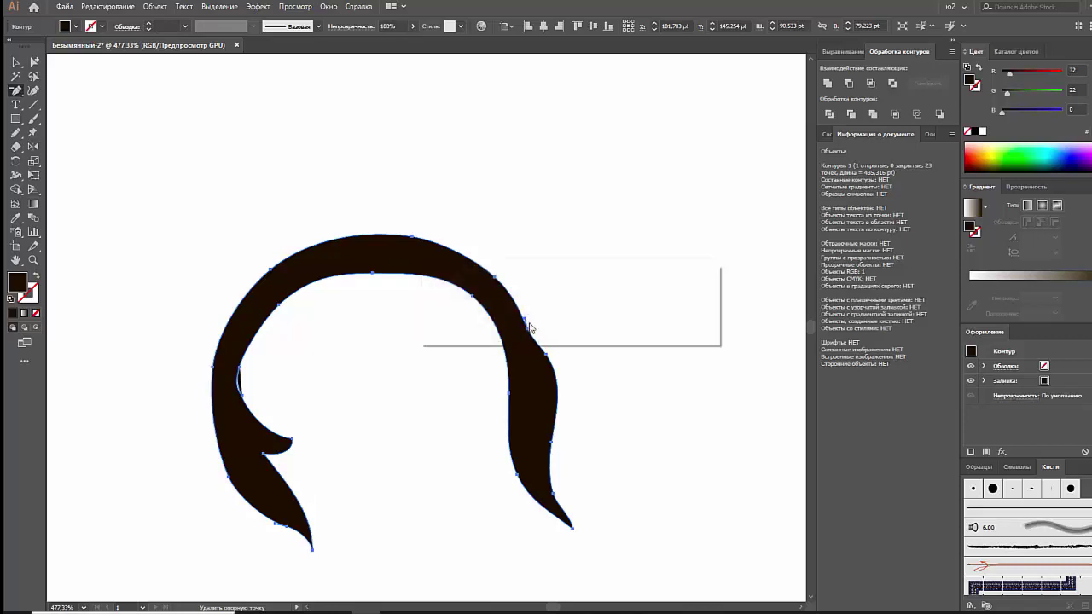
pyautogui.press('Return')
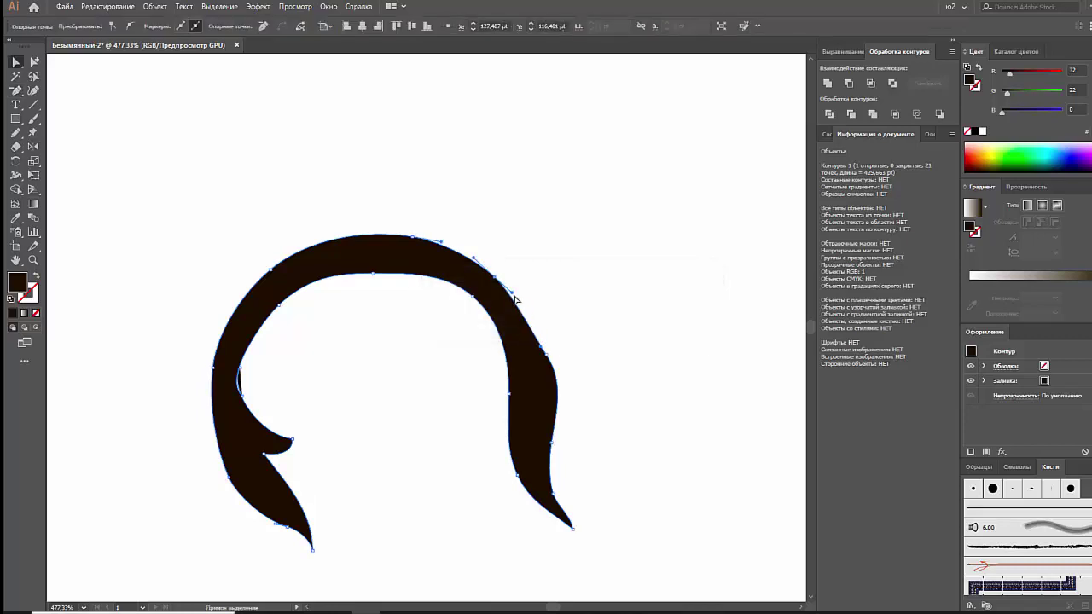
pyautogui.moveTo(515, 301); pyautogui.dragTo(503, 290)
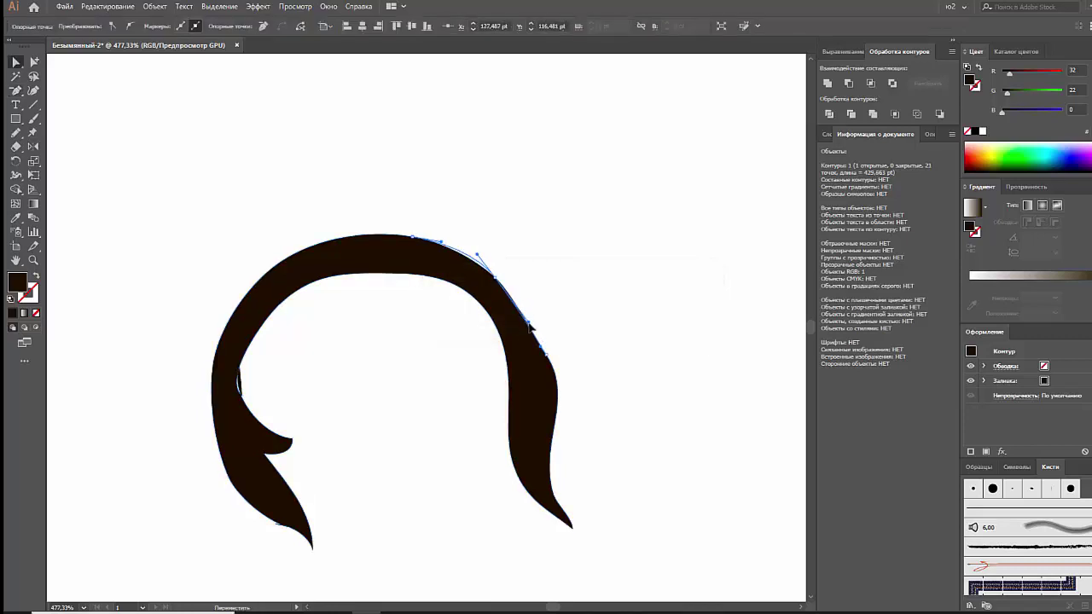
pyautogui.click(244, 390)
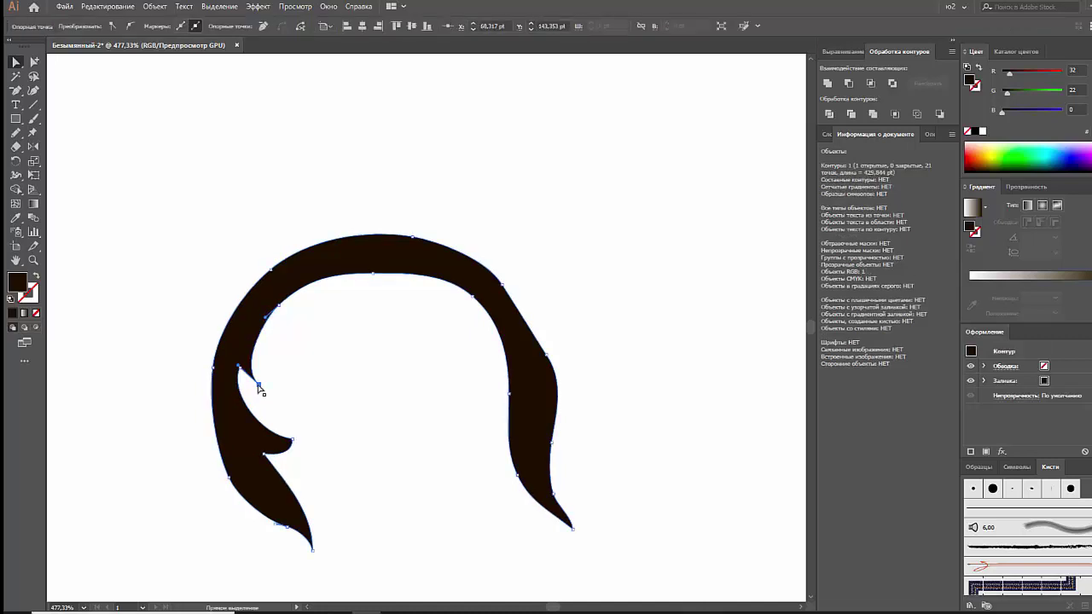
pyautogui.press('-')
pyautogui.click(259, 385)
# Step: Make the inner left anchor smooth, close the path, and move that anchor upward
pyautogui.press('a')
pyautogui.click(242, 366)
pyautogui.click(114, 26)
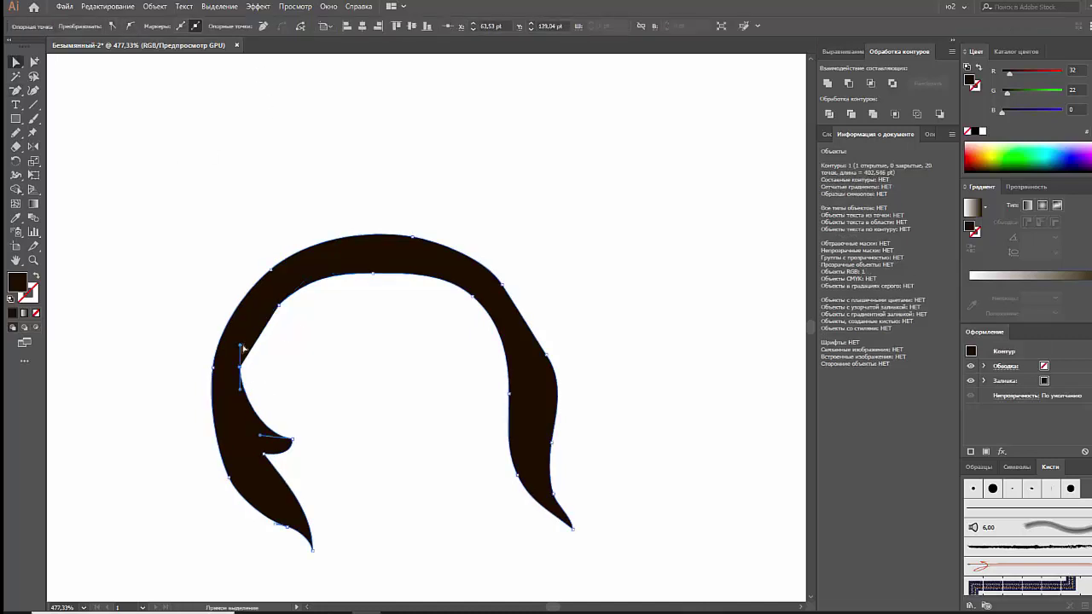
pyautogui.click(287, 373)
pyautogui.click(230, 376)
pyautogui.hotkey('ctrl', 'j')
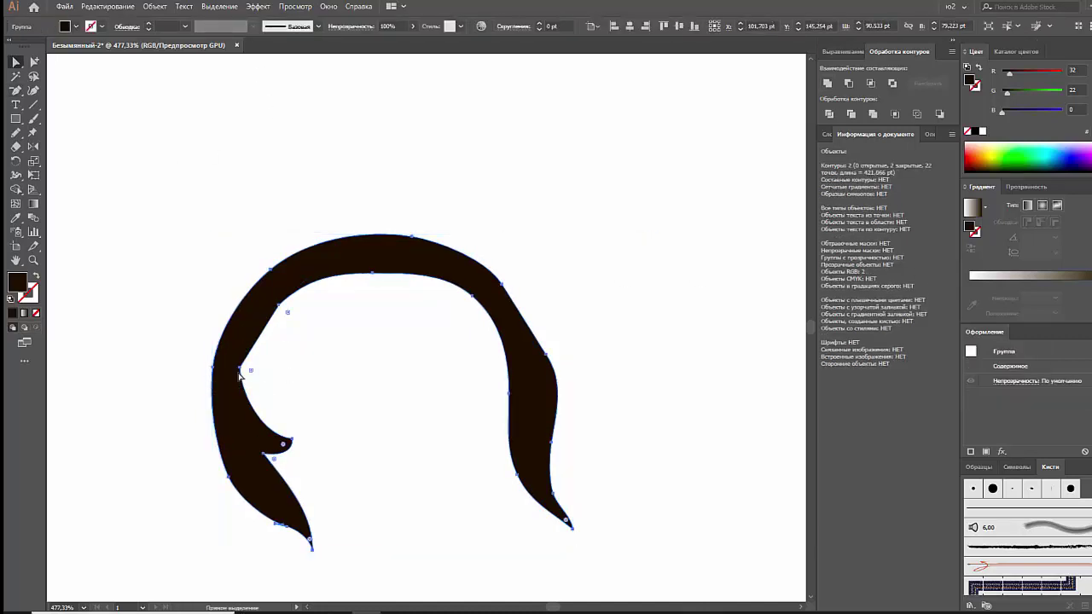
pyautogui.click(241, 375)
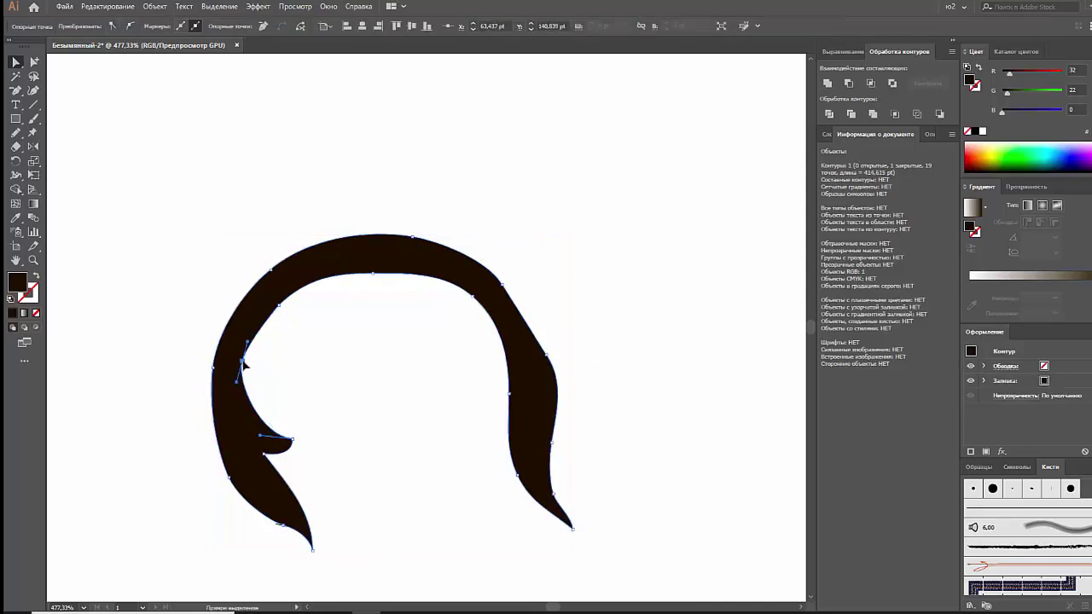
pyautogui.moveTo(241, 375); pyautogui.dragTo(247, 331)
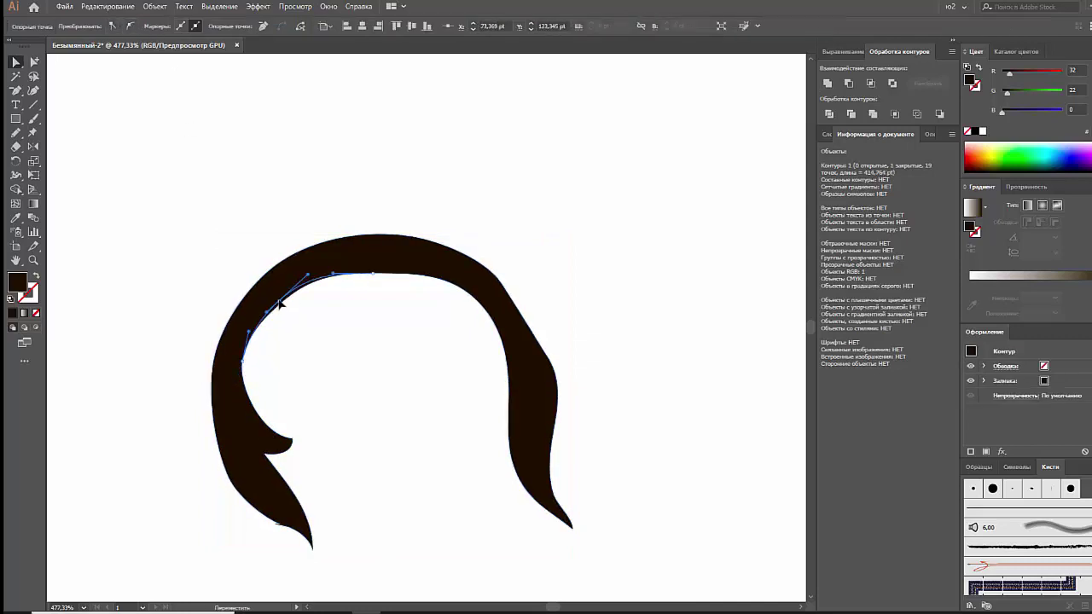
# Step: Flatten the arch's inner top curve and reshape the left tail's lower curve
pyautogui.moveTo(373, 274); pyautogui.dragTo(374, 266)
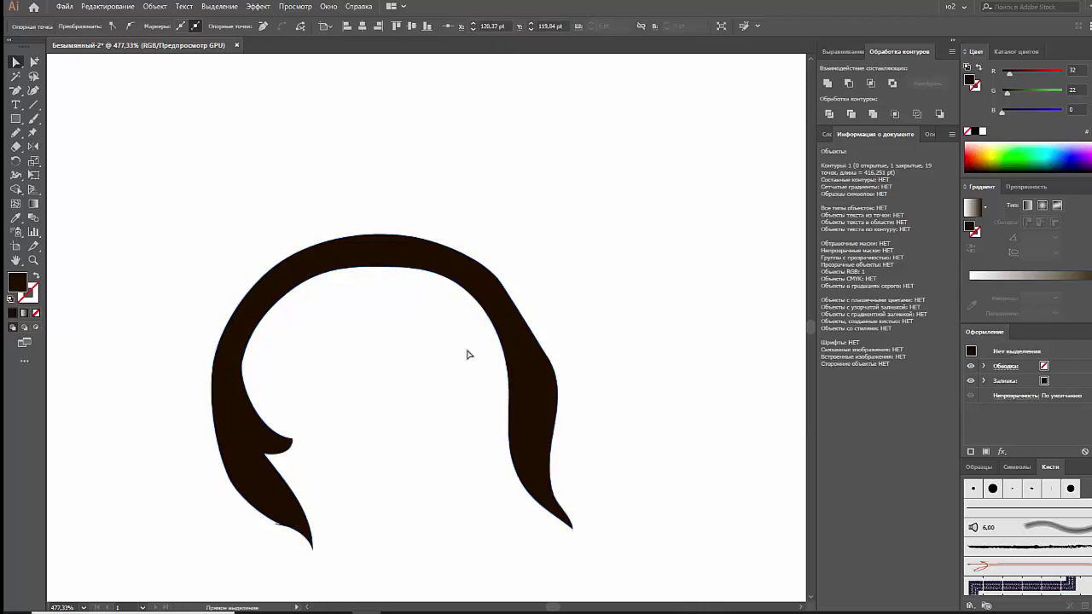
pyautogui.scroll(-1, 469, 353)
pyautogui.click(285, 529)
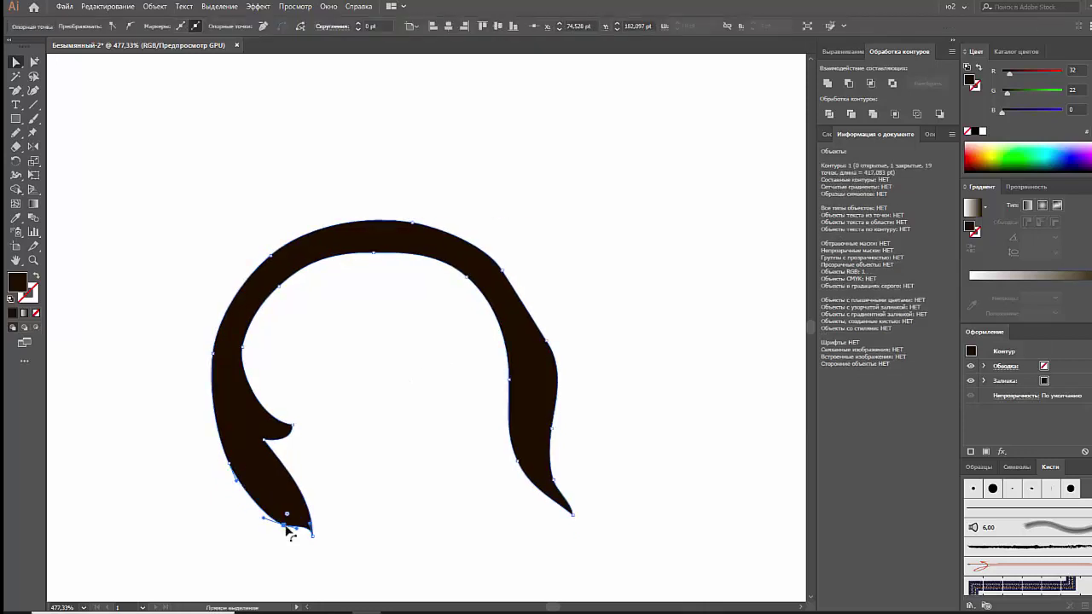
pyautogui.moveTo(289, 531); pyautogui.dragTo(287, 517)
pyautogui.click(314, 481)
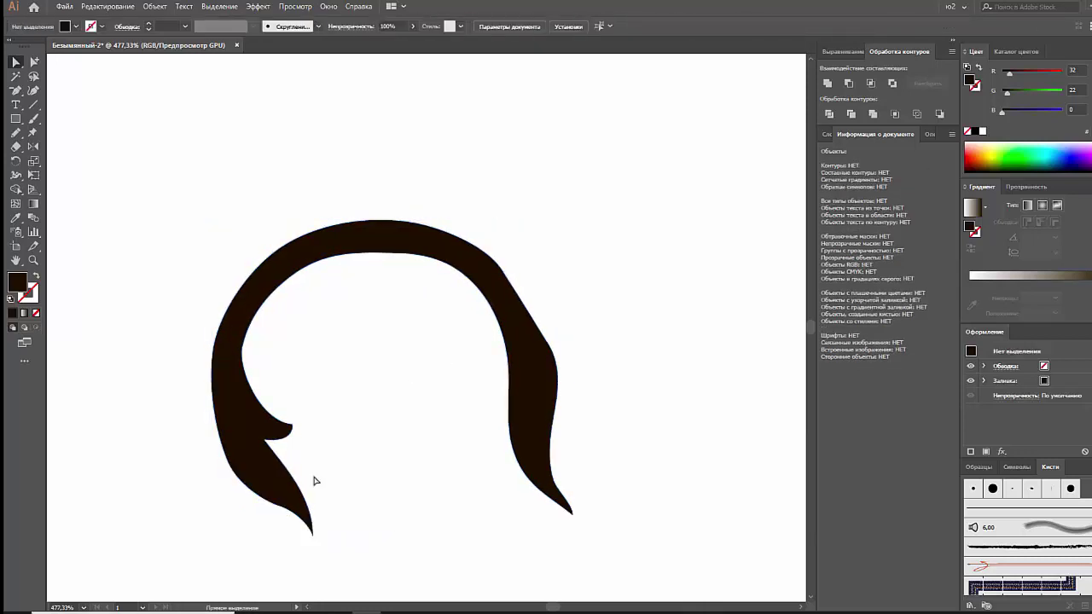
# Step: Pull the right tail's inner curve leftward, then zoom out
pyautogui.click(551, 428)
pyautogui.press('a')
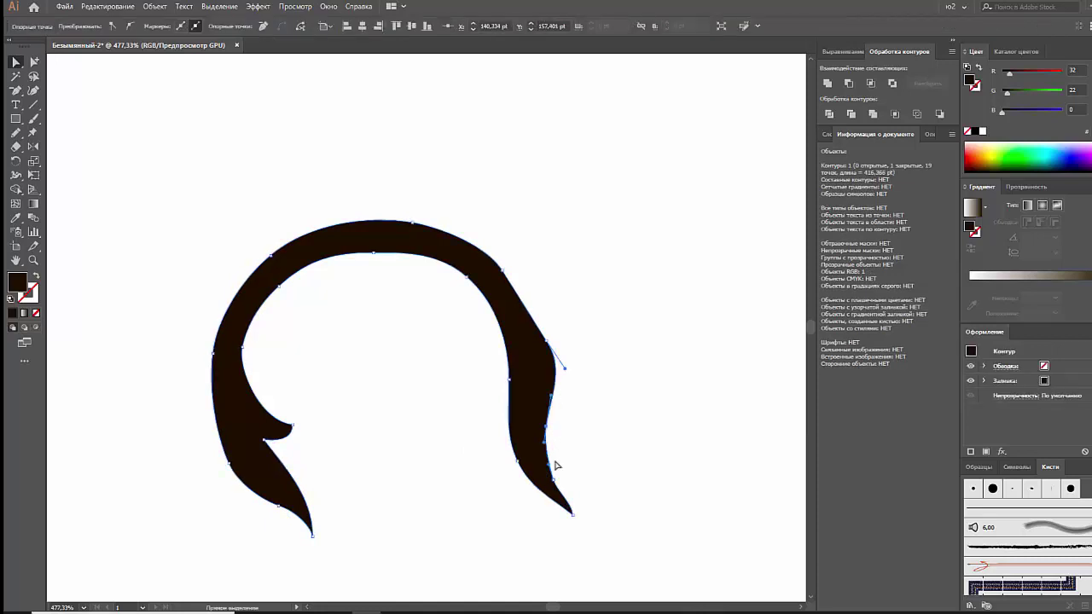
pyautogui.click(551, 477)
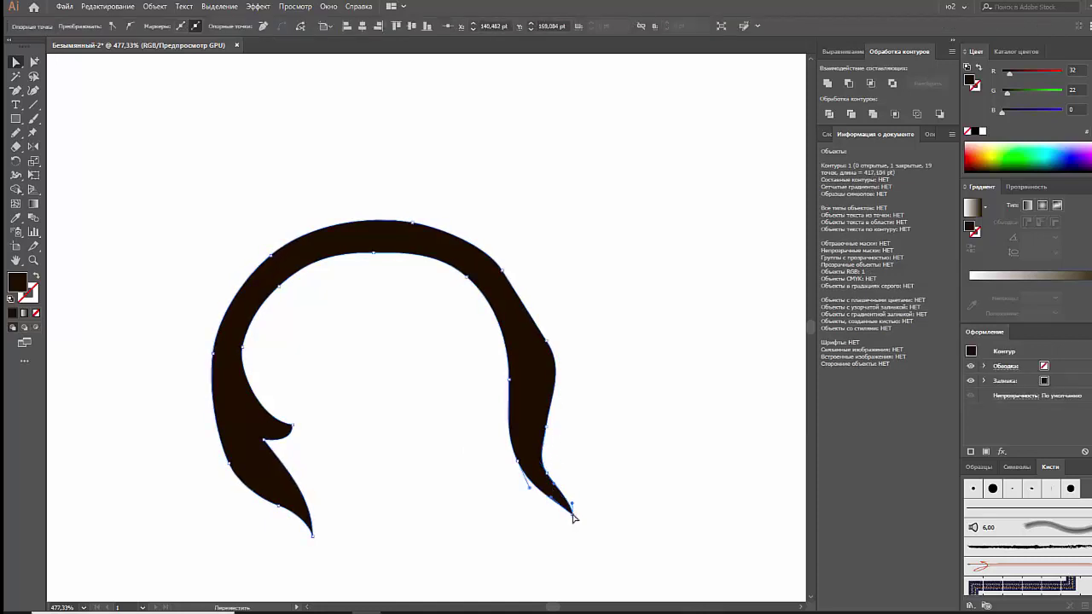
pyautogui.moveTo(547, 474); pyautogui.dragTo(514, 471)
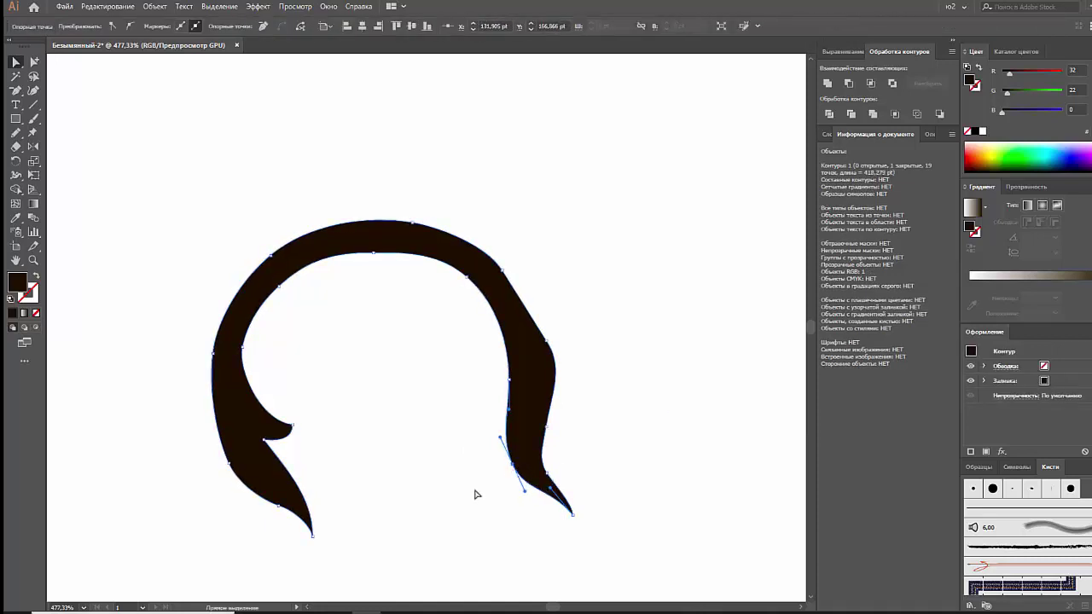
pyautogui.click(506, 458)
pyautogui.hotkey('ctrl', '-')
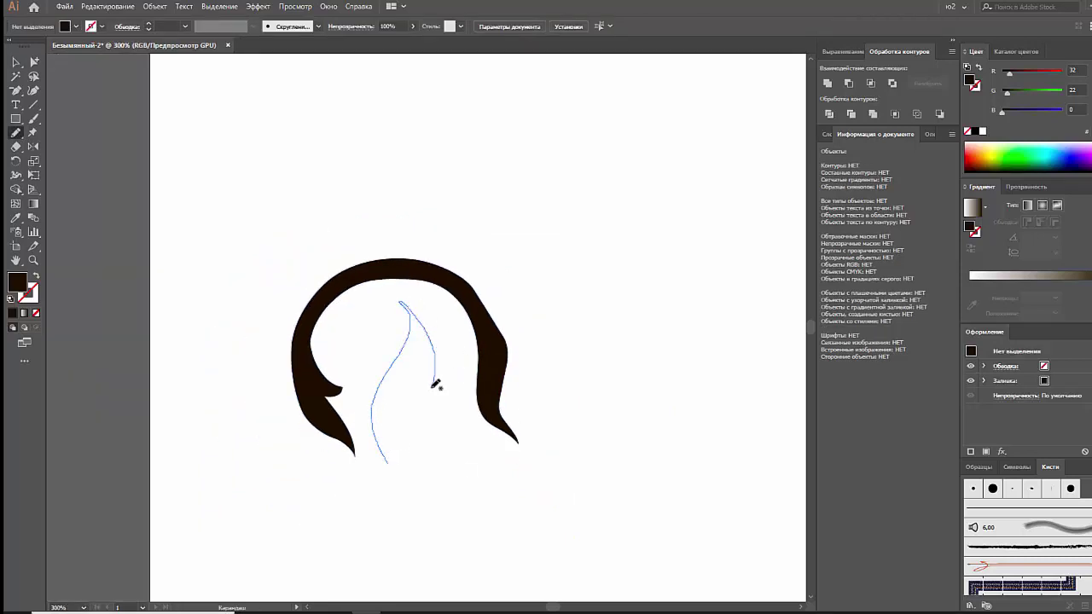
# Step: Draw a leaf inside the arch and fill it dark brown
pyautogui.moveTo(391, 453); pyautogui.dragTo(385, 460)
pyautogui.press('v')
pyautogui.hotkey('shift', 'x')
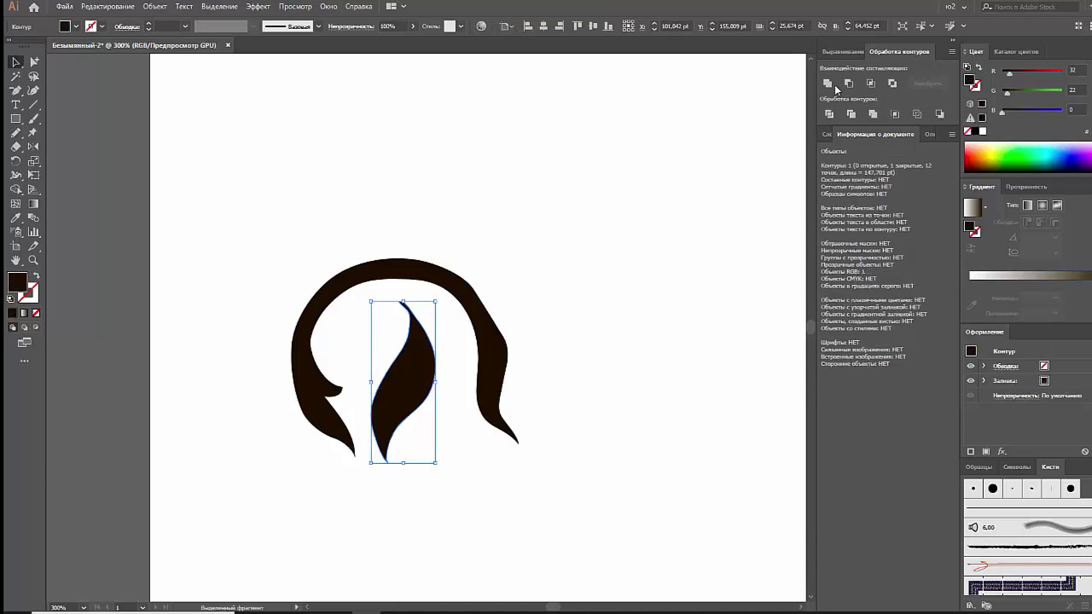
pyautogui.click(636, 217)
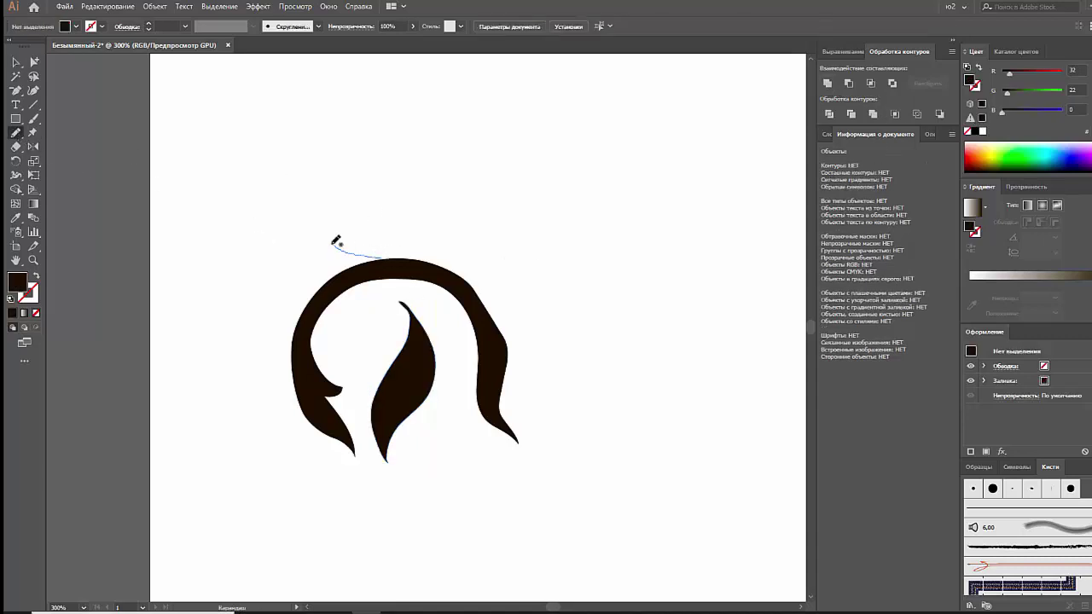
# Step: Draw a curl above the arch with an 8 pt round-cap dark stroke
pyautogui.moveTo(423, 133); pyautogui.dragTo(415, 195)
pyautogui.press('v')
pyautogui.hotkey('shift', 'x')
pyautogui.click(185, 26)
pyautogui.click(170, 66)
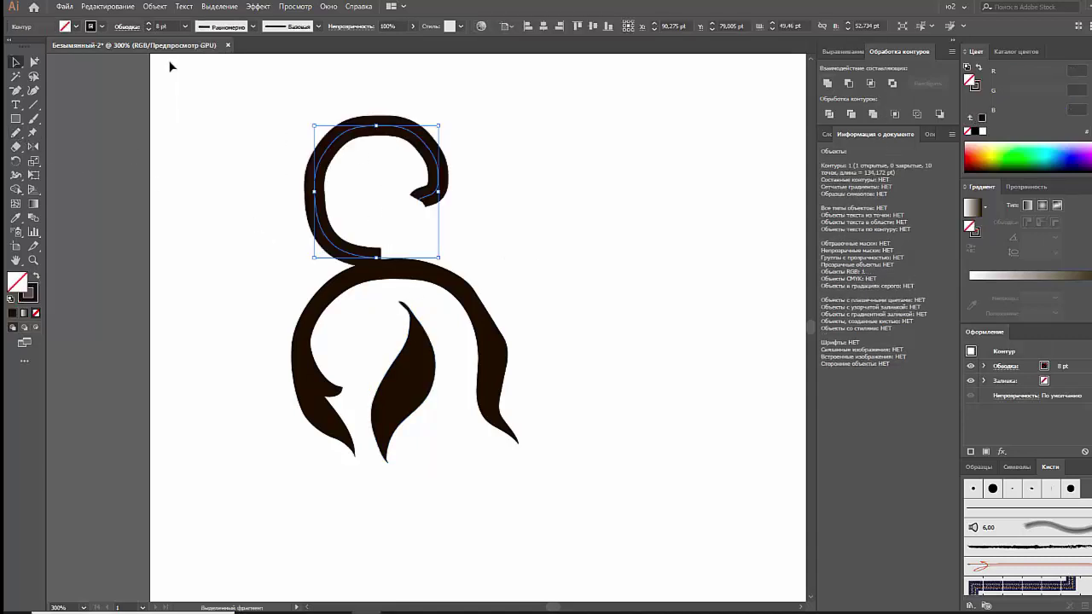
pyautogui.click(127, 27)
pyautogui.click(59, 55)
# Step: Smooth the curl with Object > Path > Simplify
pyautogui.click(154, 6)
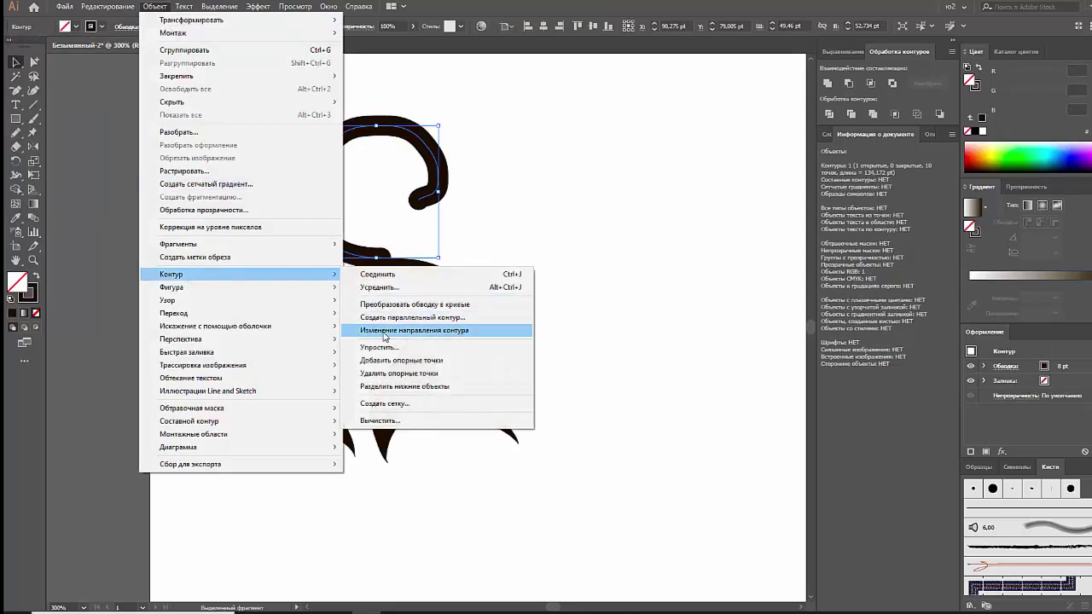
pyautogui.click(384, 347)
pyautogui.click(749, 506)
pyautogui.click(827, 507)
pyautogui.click(452, 200)
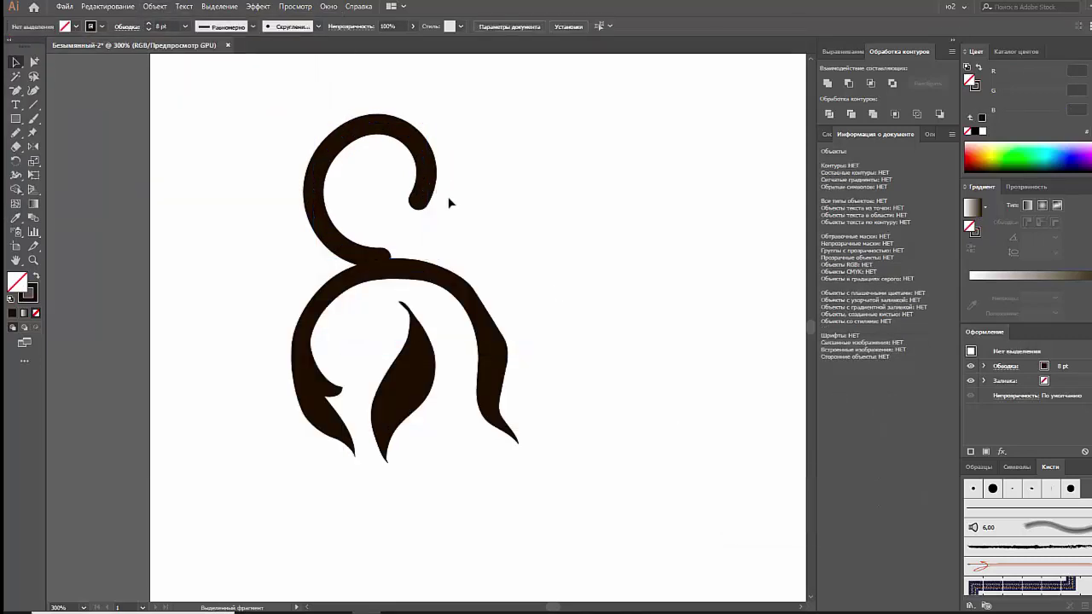
# Step: Expand the curl's stroke into a filled outline
pyautogui.click(429, 202)
pyautogui.click(154, 6)
pyautogui.click(247, 132)
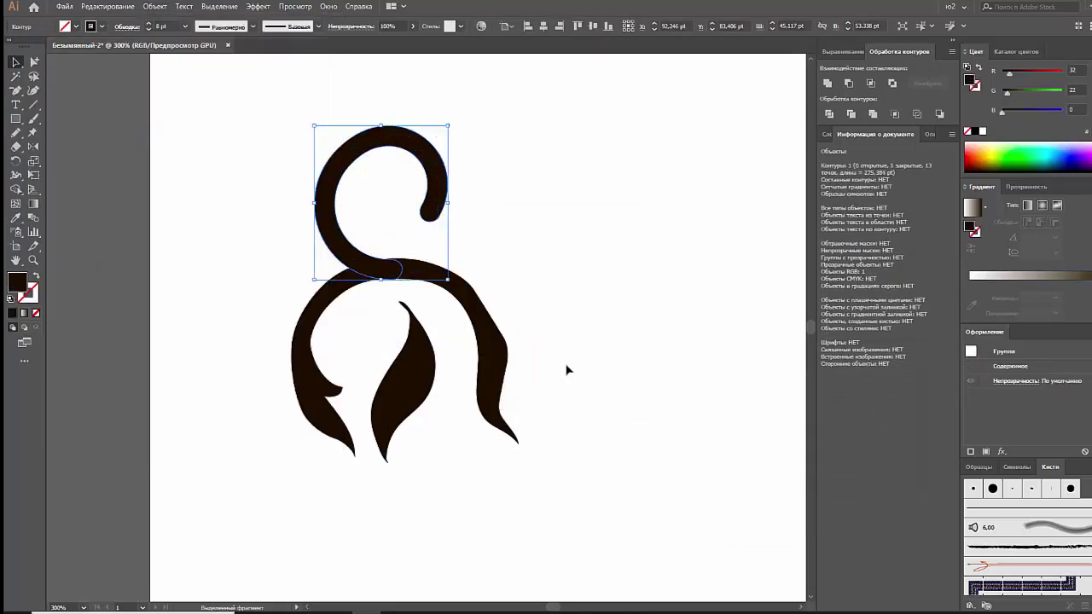
pyautogui.click(561, 296)
pyautogui.scroll(1, 436, 240)
pyautogui.click(435, 237)
pyautogui.click(520, 290)
pyautogui.scroll(1, 520, 290)
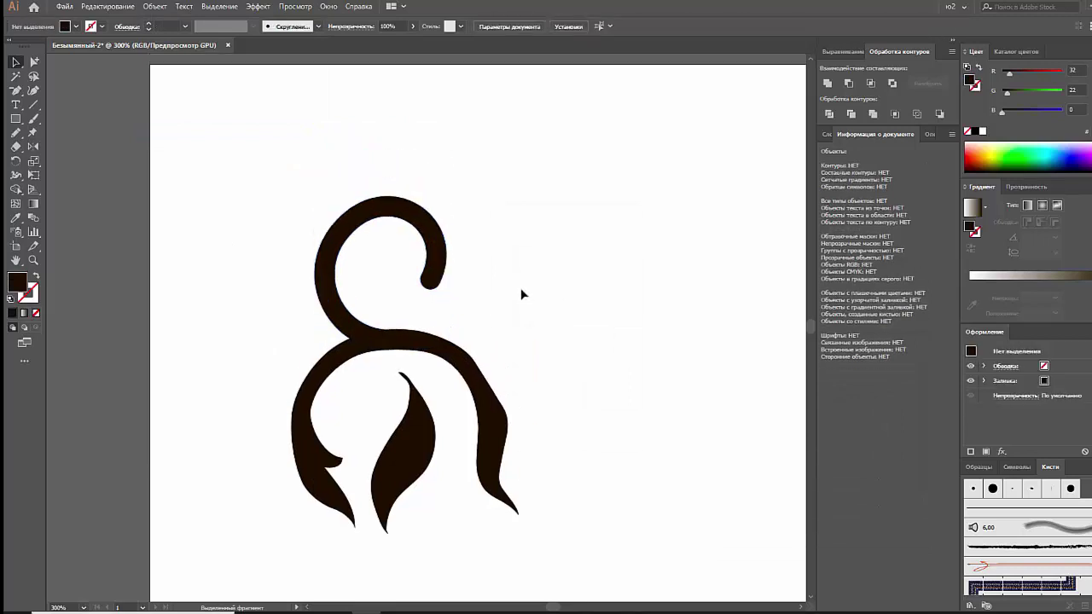
# Step: Draw a flame shape at the upper left, fill it dark brown, and rotate it to lean left
pyautogui.press('n')
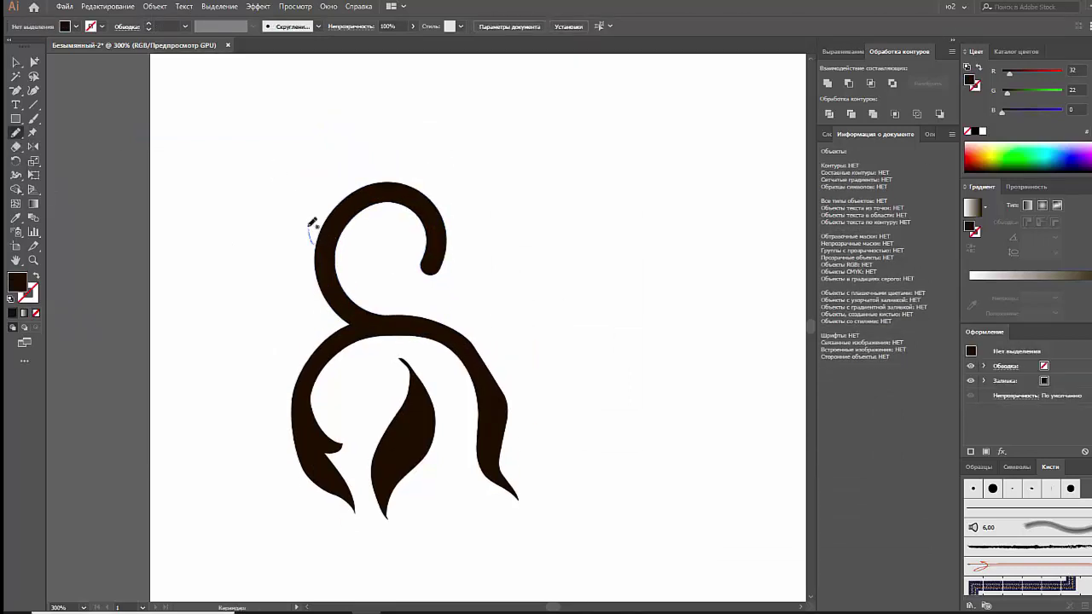
pyautogui.press('v')
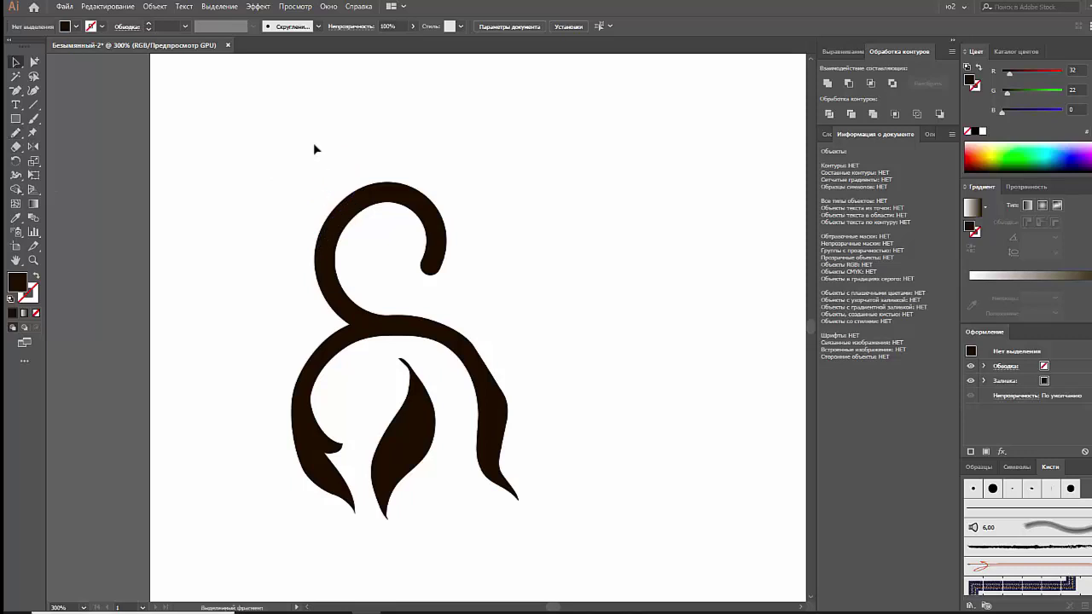
pyautogui.click(337, 179)
pyautogui.hotkey('shift', 'x')
pyautogui.click(297, 247)
pyautogui.click(318, 229)
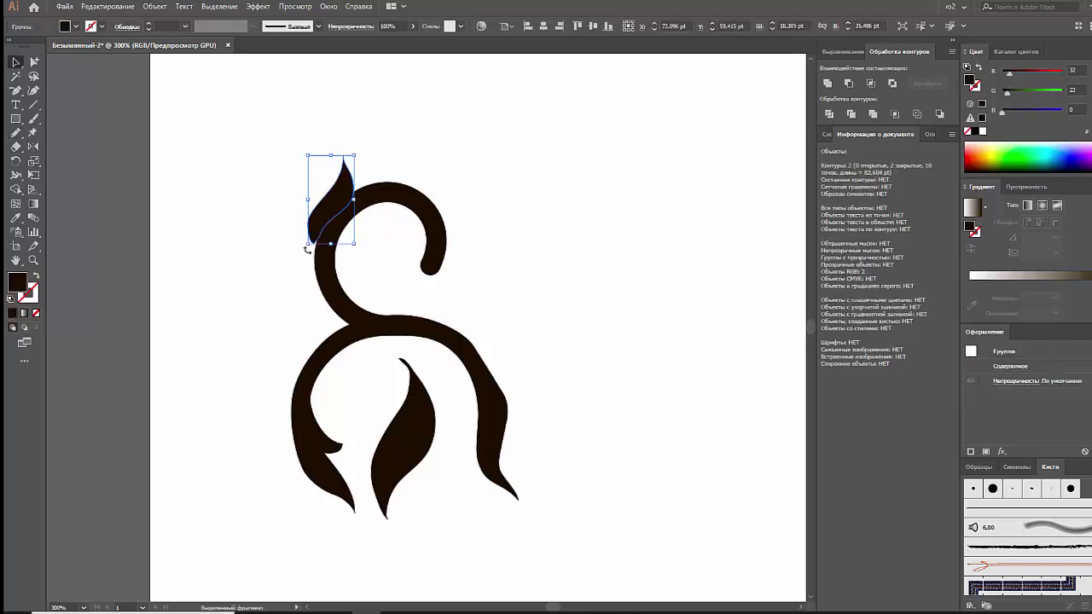
pyautogui.moveTo(310, 159)
pyautogui.mouseDown()
pyautogui.moveTo(338, 154)
pyautogui.moveTo(299, 167)
pyautogui.mouseUp()
# Step: Place another flame at the curl's left and adjust the lower-left flame's position
pyautogui.click(383, 256)
pyautogui.click(329, 288)
pyautogui.moveTo(328, 288); pyautogui.dragTo(317, 299)
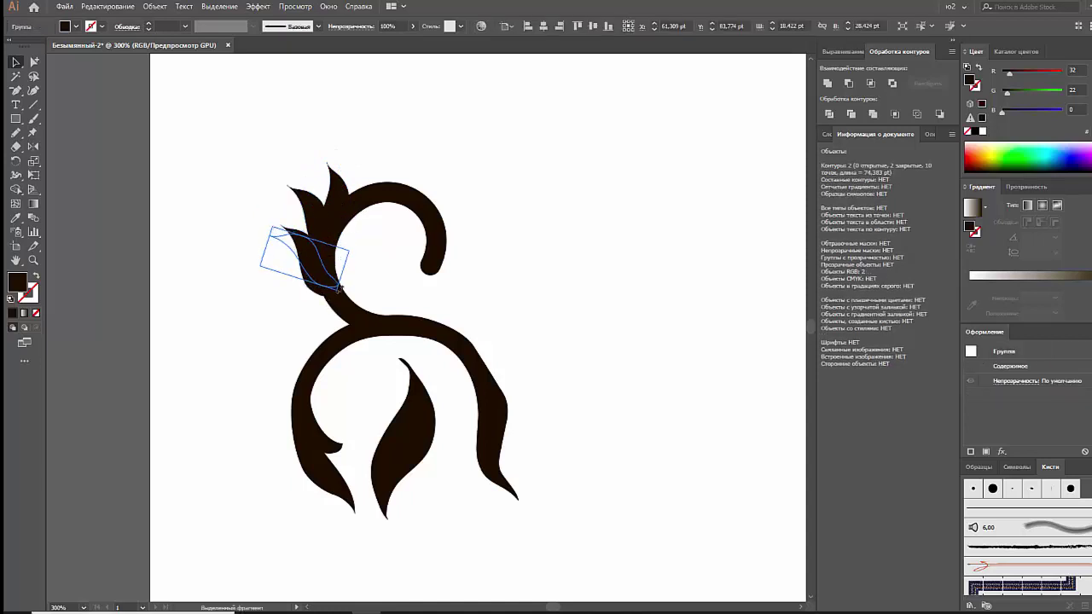
pyautogui.click(372, 256)
pyautogui.scroll(-1, 376, 256)
# Step: Move the leaf out of the arch up to the upper right
pyautogui.moveTo(406, 420)
pyautogui.mouseDown()
pyautogui.moveTo(612, 222)
pyautogui.moveTo(412, 409)
pyautogui.mouseUp()
pyautogui.click(295, 444)
pyautogui.moveTo(341, 427)
pyautogui.mouseDown()
pyautogui.moveTo(413, 241)
pyautogui.moveTo(408, 142)
pyautogui.mouseUp()
pyautogui.scroll(2, 495, 281)
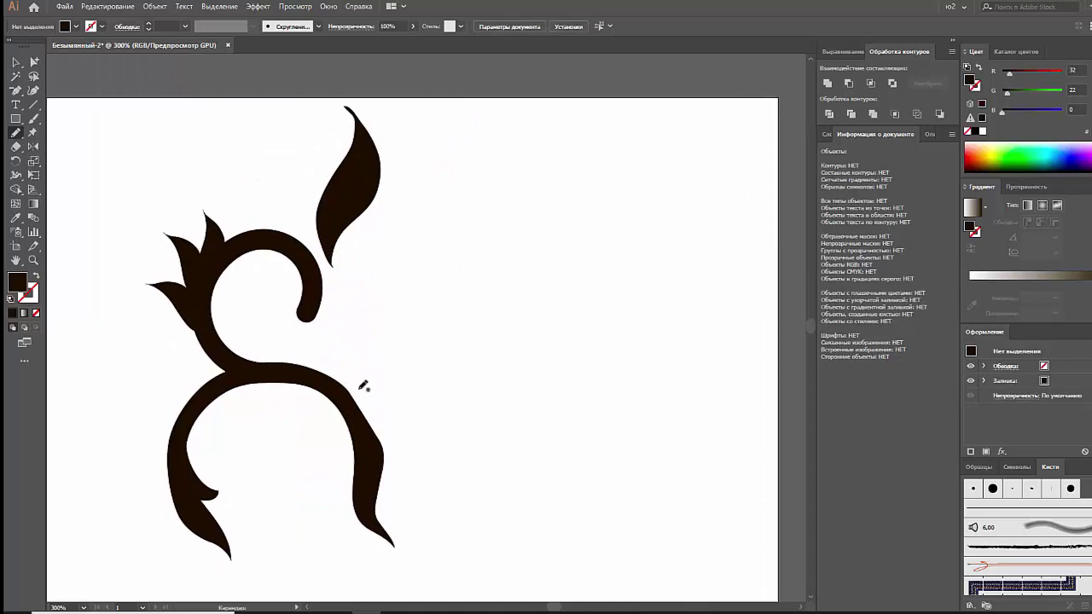
# Step: Draw a new curl and give it a 9 pt dark stroke
pyautogui.moveTo(461, 420); pyautogui.dragTo(431, 422)
pyautogui.press('v')
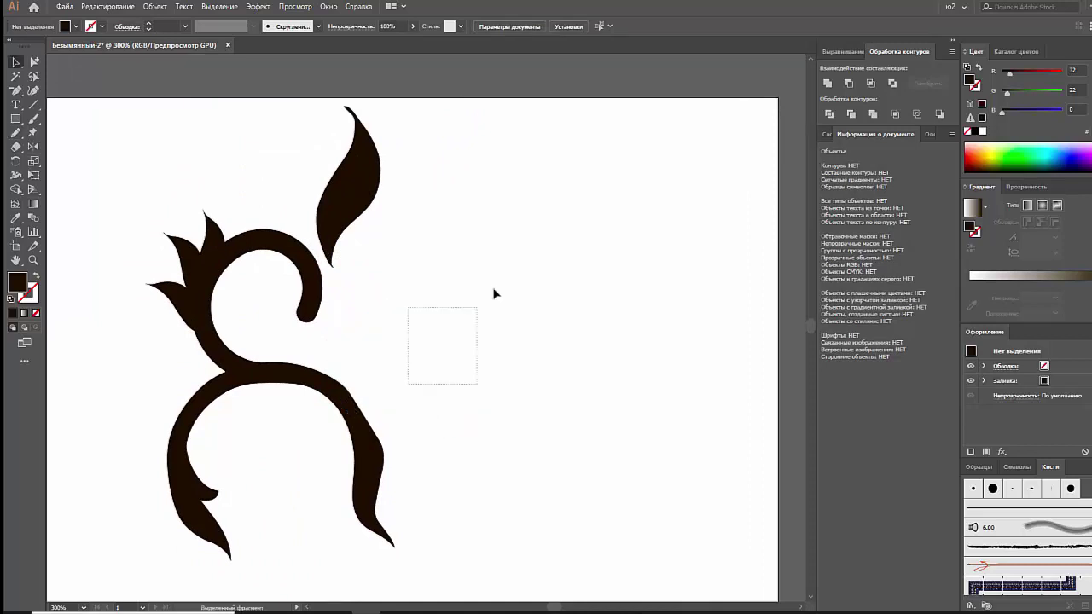
pyautogui.hotkey('shift', 'x')
pyautogui.click(185, 26)
pyautogui.click(205, 190)
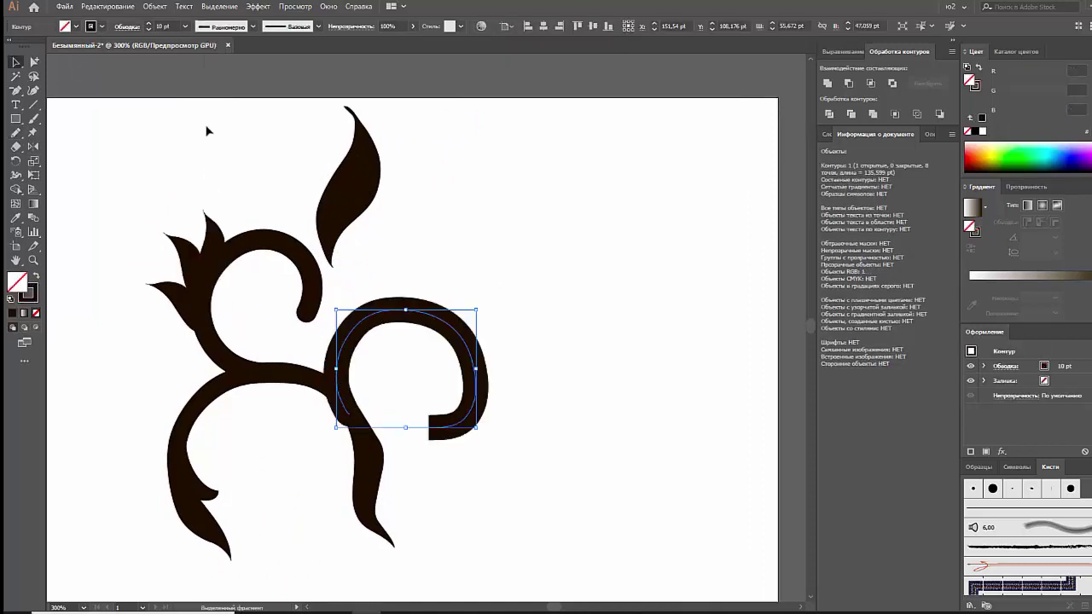
pyautogui.click(127, 27)
# Step: Simplify the curl with raised curve precision
pyautogui.click(155, 6)
pyautogui.click(392, 347)
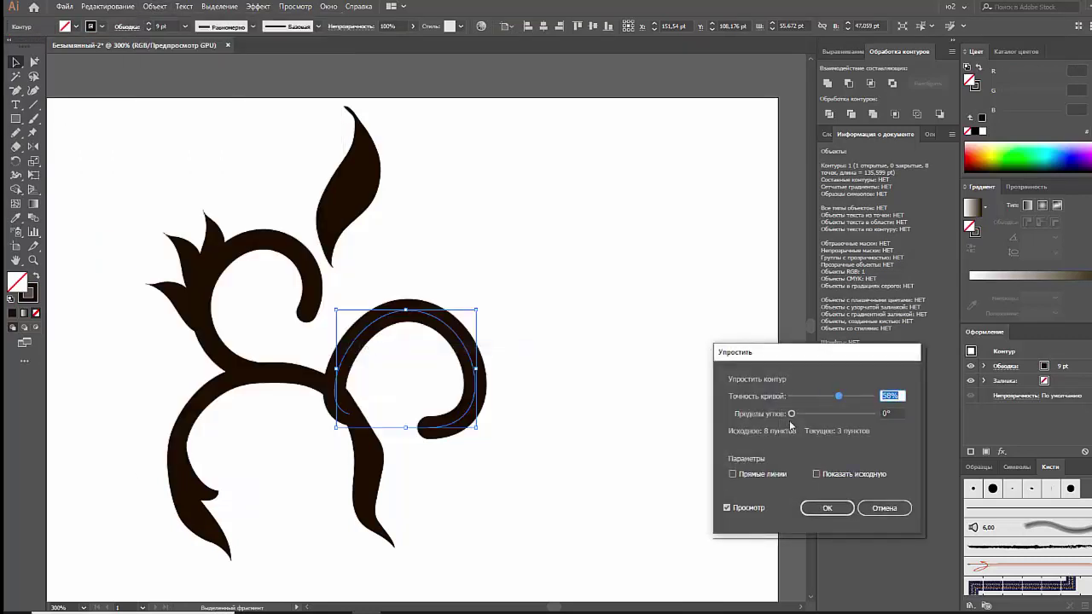
pyautogui.moveTo(838, 395); pyautogui.dragTo(862, 396)
pyautogui.click(827, 508)
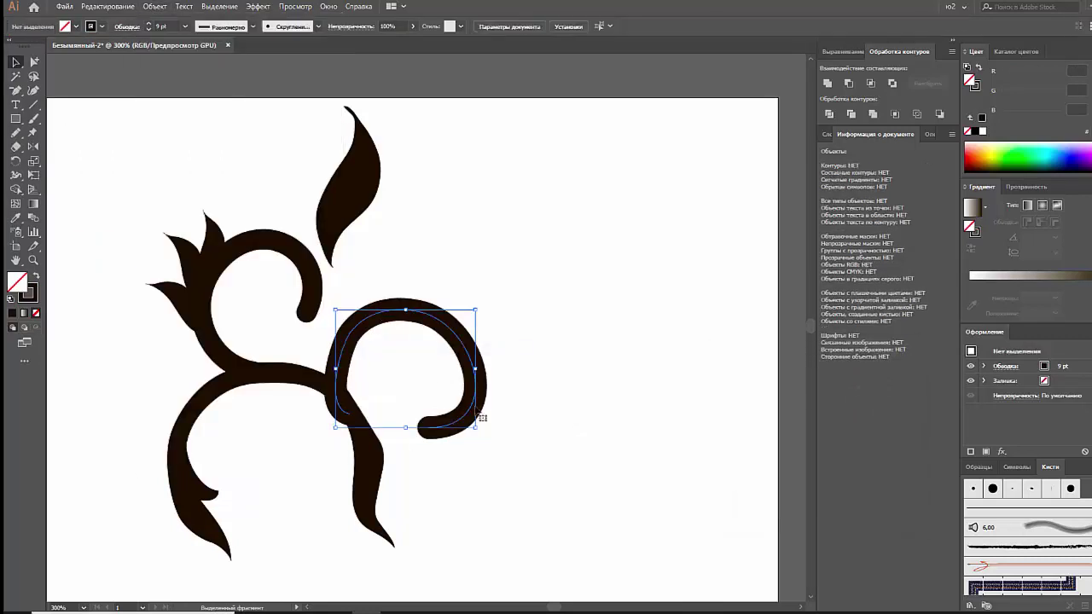
# Step: Rotate the curl about 150°, move it into the lower arch, and reshape its ends into a spiral
pyautogui.moveTo(460, 410); pyautogui.dragTo(287, 336)
pyautogui.moveTo(432, 366)
pyautogui.mouseDown()
pyautogui.moveTo(276, 427)
pyautogui.moveTo(279, 493)
pyautogui.mouseUp()
pyautogui.click(415, 402)
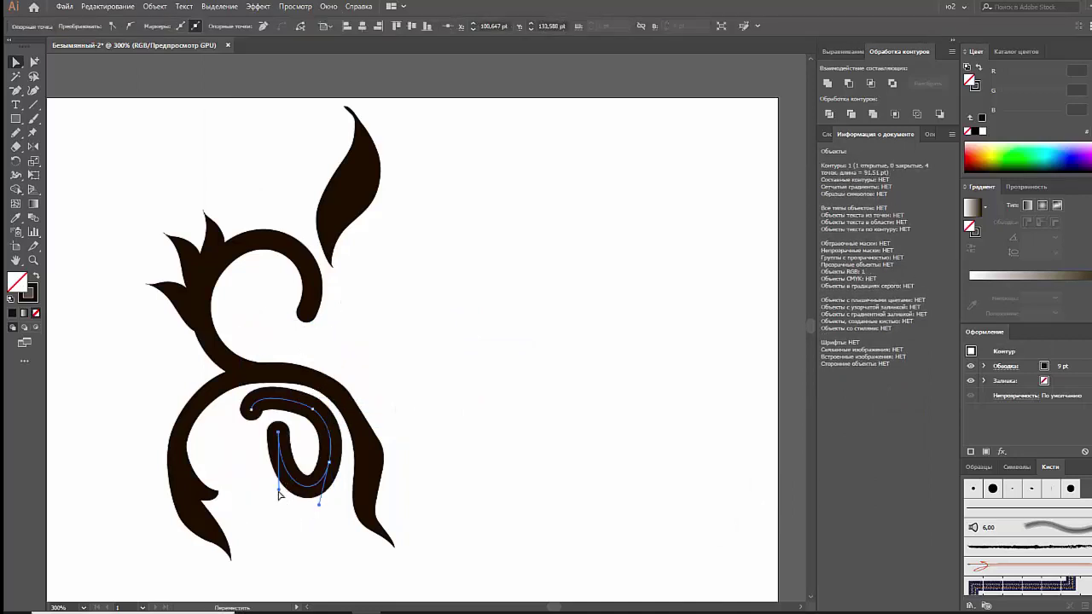
pyautogui.press('a')
pyautogui.moveTo(251, 410); pyautogui.dragTo(209, 441)
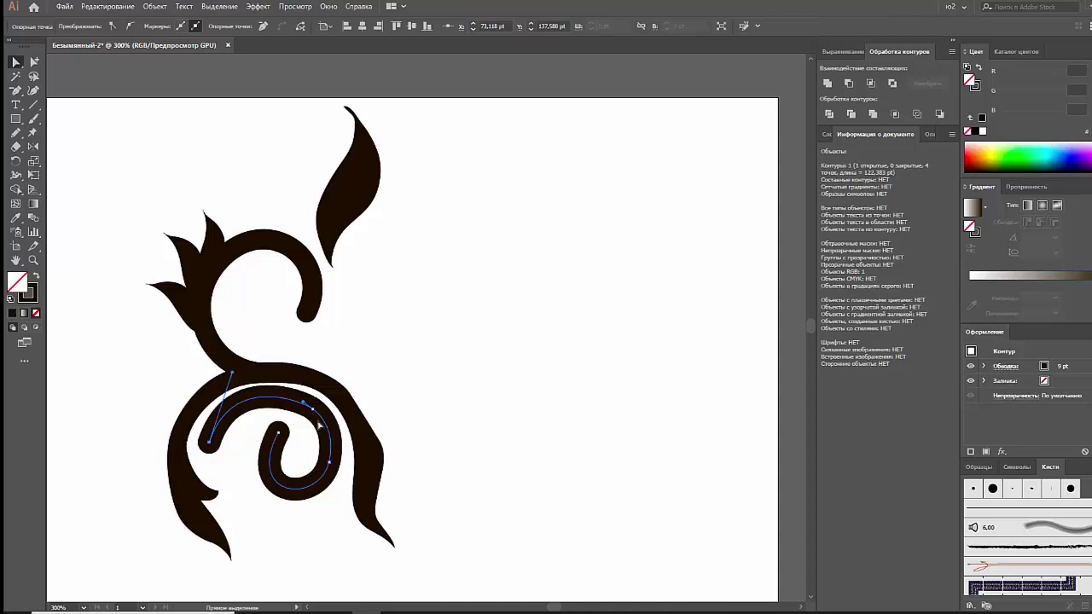
pyautogui.moveTo(318, 422); pyautogui.dragTo(238, 509)
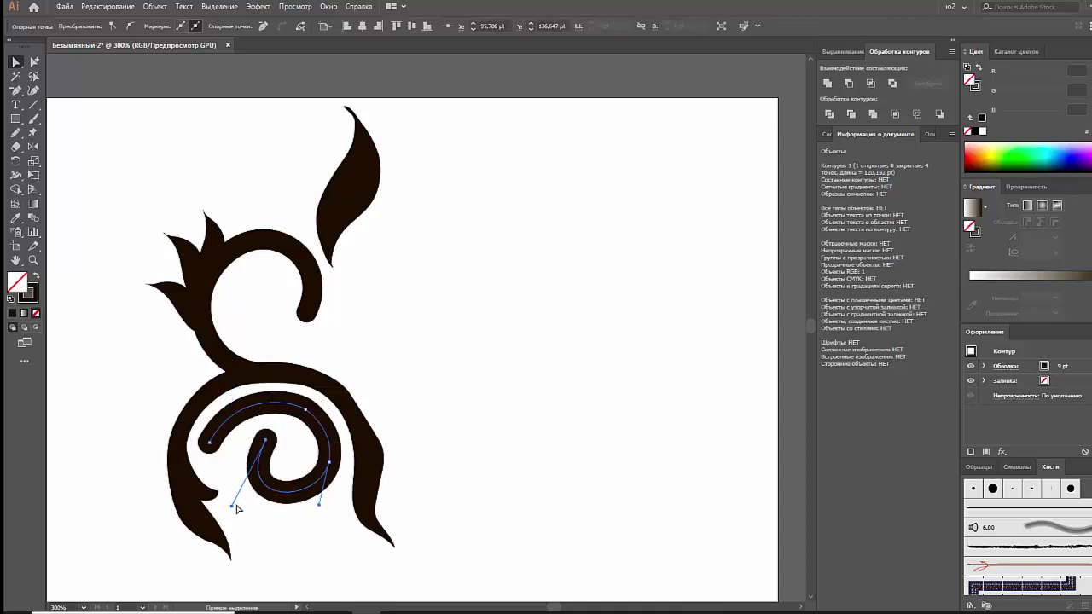
pyautogui.click(450, 467)
# Step: Isolate the curl and adjust one of its anchor points
pyautogui.press('v')
pyautogui.click(315, 497)
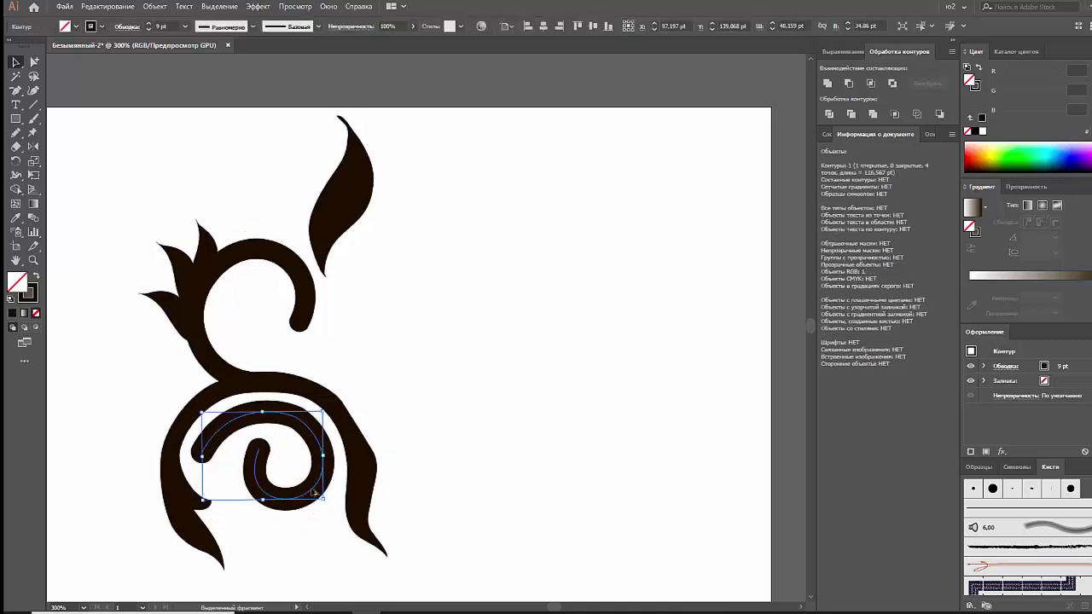
pyautogui.doubleClick(314, 493)
pyautogui.press('a')
pyautogui.click(294, 416)
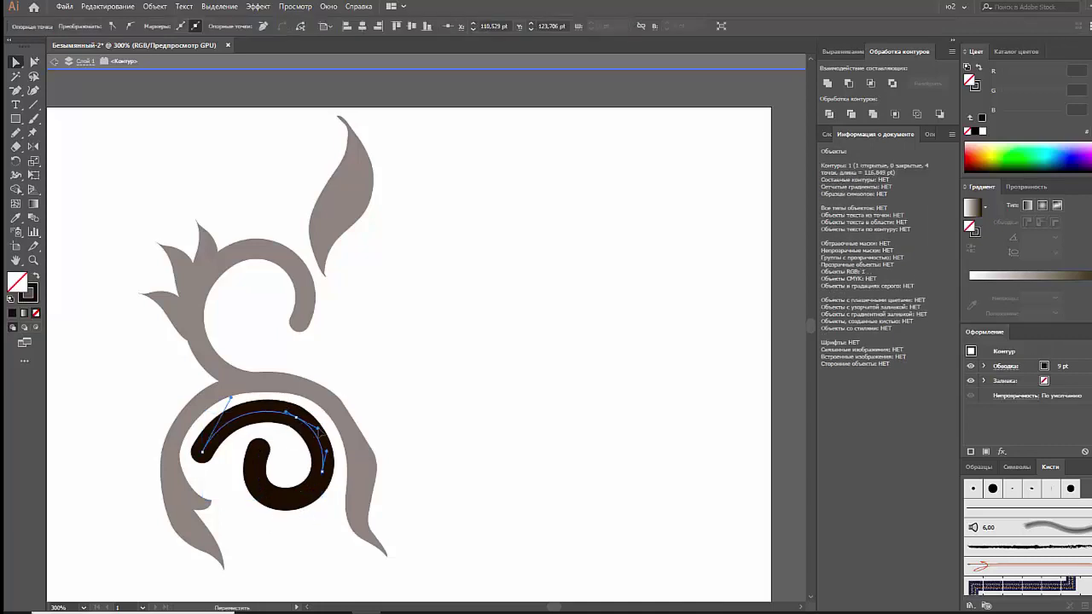
pyautogui.click(387, 431)
# Step: Copy the curl and paste a duplicate to its right
pyautogui.press('Escape')
pyautogui.hotkey('shift', 'b')
pyautogui.hotkey('ctrl', 'v')
pyautogui.click(154, 6)
# Step: Expand the right and lower curls from strokes into filled shapes
pyautogui.click(170, 140)
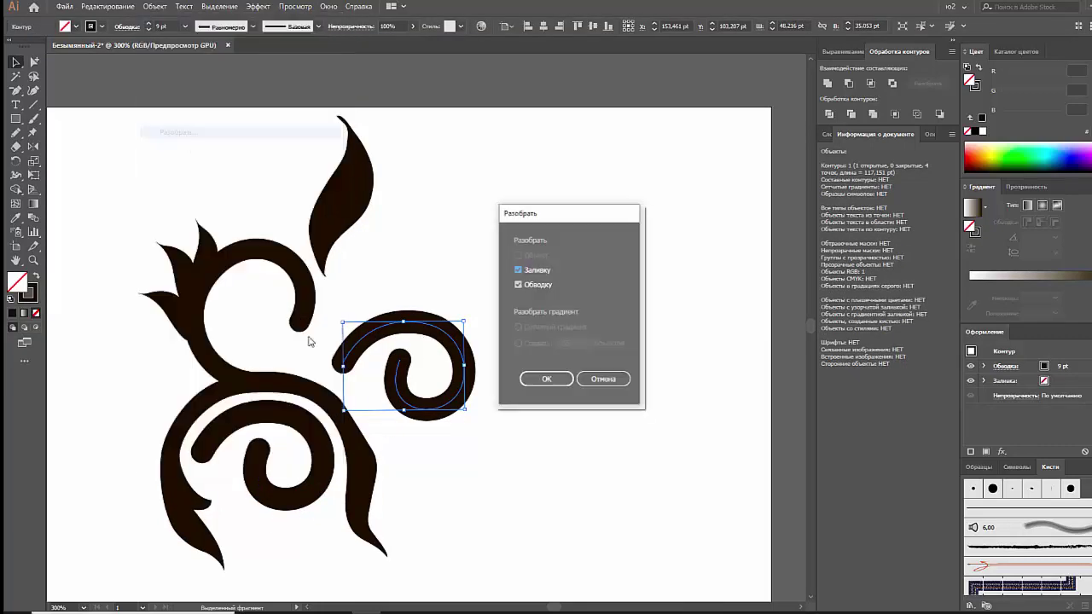
pyautogui.click(551, 381)
pyautogui.click(256, 413)
pyautogui.click(154, 6)
pyautogui.click(170, 141)
pyautogui.click(551, 380)
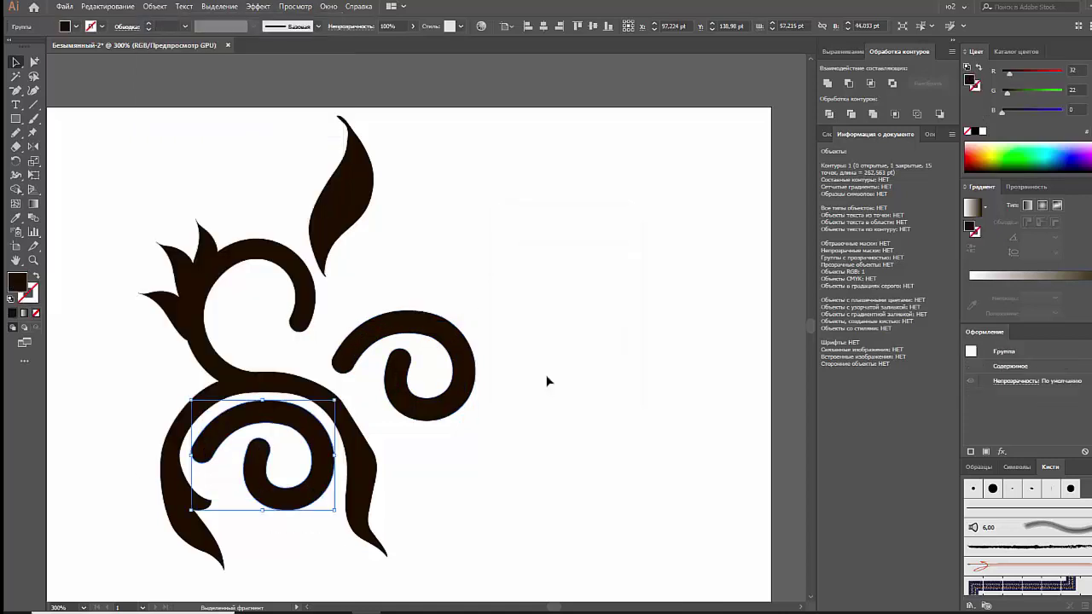
# Step: Rotate the right curl counter-clockwise against the leaf's base and reposition the leaf
pyautogui.moveTo(465, 384); pyautogui.dragTo(438, 372)
pyautogui.moveTo(456, 413); pyautogui.dragTo(400, 419)
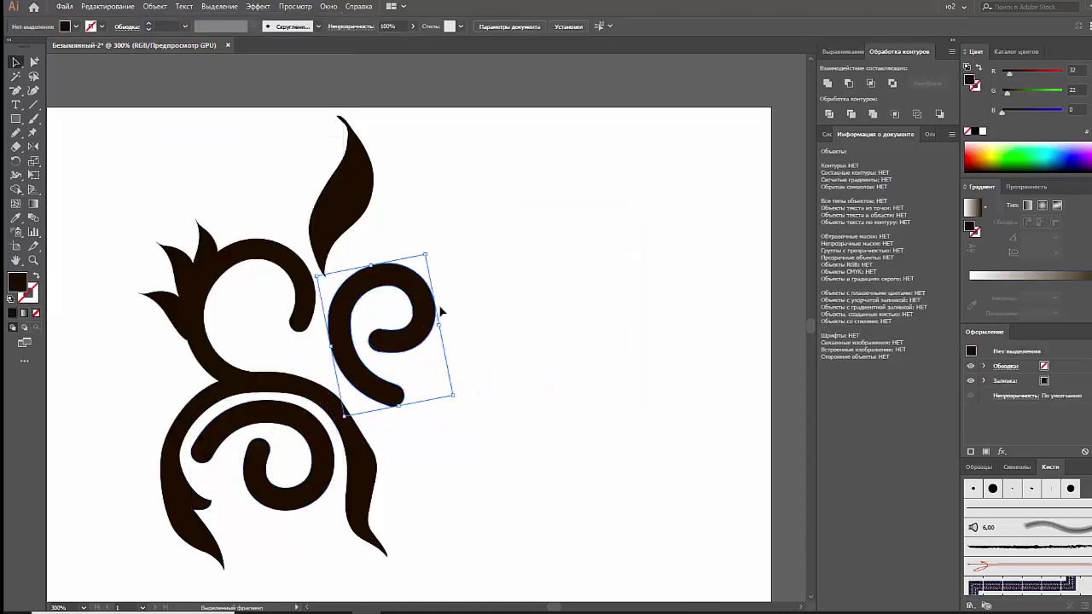
pyautogui.moveTo(394, 375)
pyautogui.mouseDown()
pyautogui.moveTo(424, 231)
pyautogui.moveTo(362, 203)
pyautogui.mouseUp()
pyautogui.click(363, 203)
pyautogui.moveTo(376, 269); pyautogui.dragTo(436, 219)
pyautogui.moveTo(354, 207); pyautogui.dragTo(321, 230)
# Step: Stand the leaf upright on top of the curl and move the piece to the top-left
pyautogui.press('a')
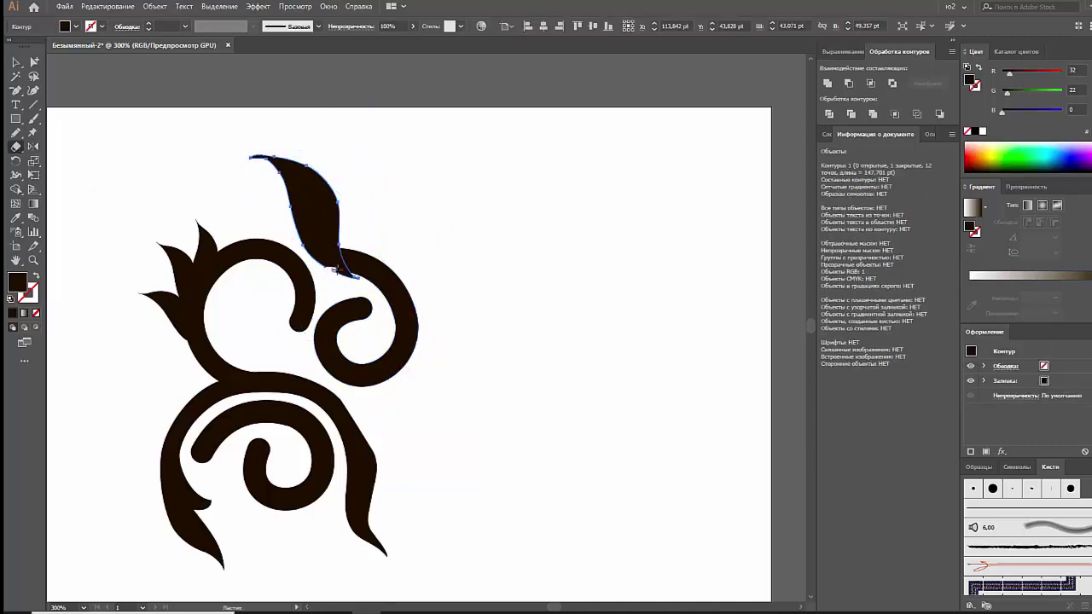
pyautogui.hotkey('ctrl', 'shift', 'a')
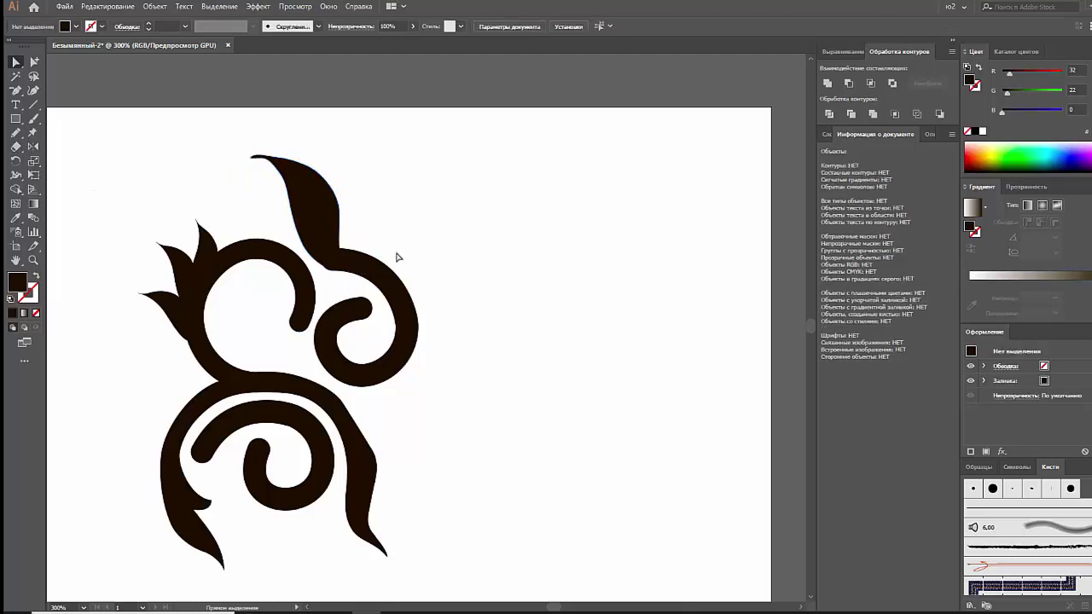
pyautogui.click(329, 205)
pyautogui.moveTo(426, 271)
pyautogui.mouseDown()
pyautogui.moveTo(444, 254)
pyautogui.moveTo(431, 233)
pyautogui.moveTo(401, 250)
pyautogui.mouseUp()
pyautogui.click(457, 230)
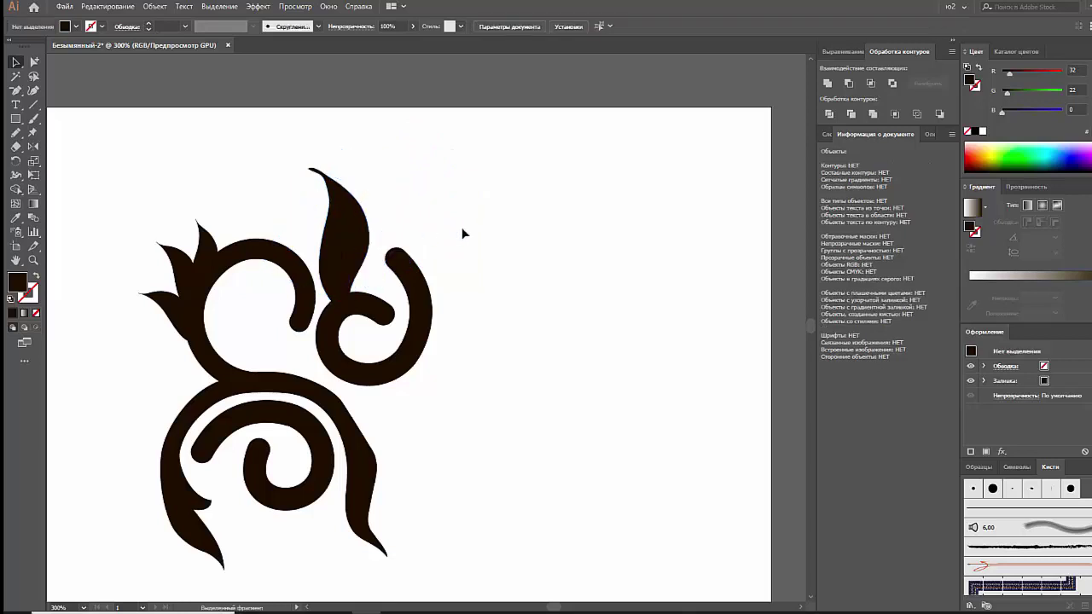
pyautogui.moveTo(375, 375); pyautogui.dragTo(154, 229)
# Step: Shift and tilt the ornament, then Reflect-copy it to the right and nudge it into place
pyautogui.moveTo(178, 418)
pyautogui.mouseDown()
pyautogui.moveTo(269, 341)
pyautogui.moveTo(332, 324)
pyautogui.moveTo(321, 318)
pyautogui.mouseUp()
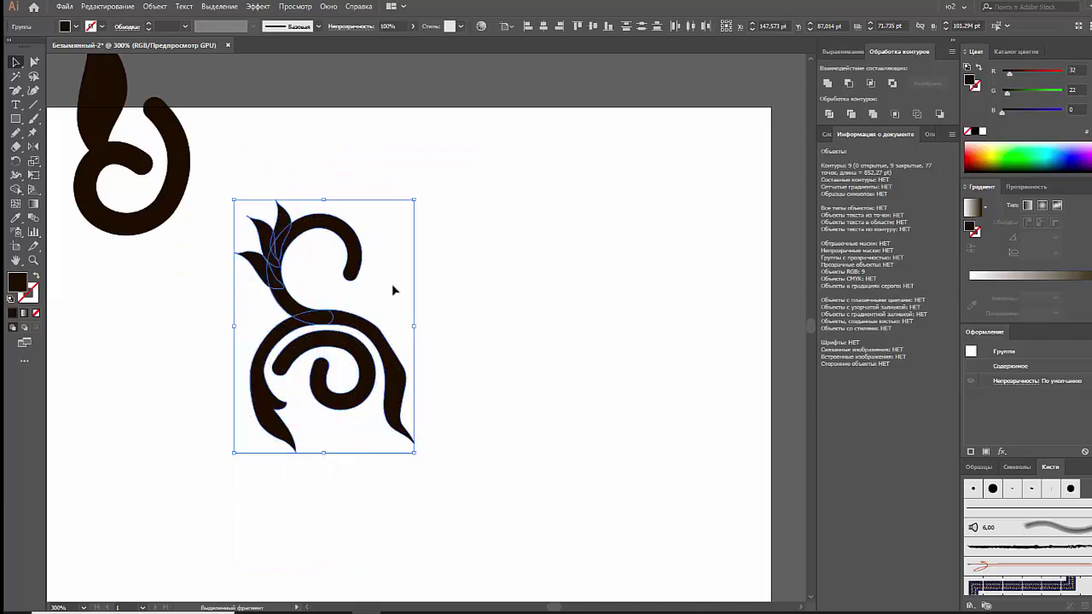
pyautogui.moveTo(417, 194); pyautogui.dragTo(422, 246)
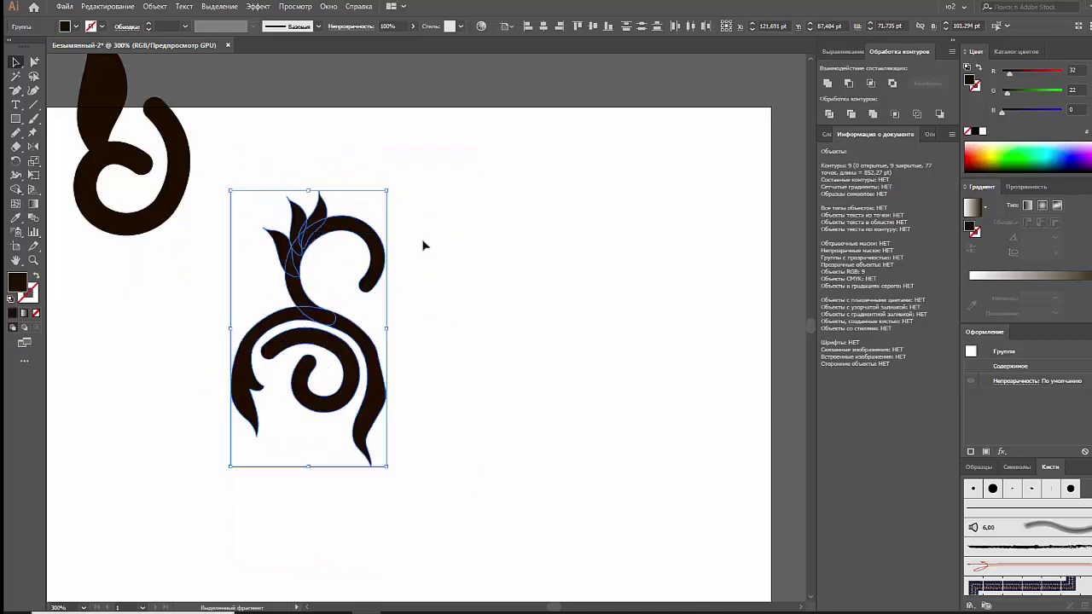
pyautogui.press('o')
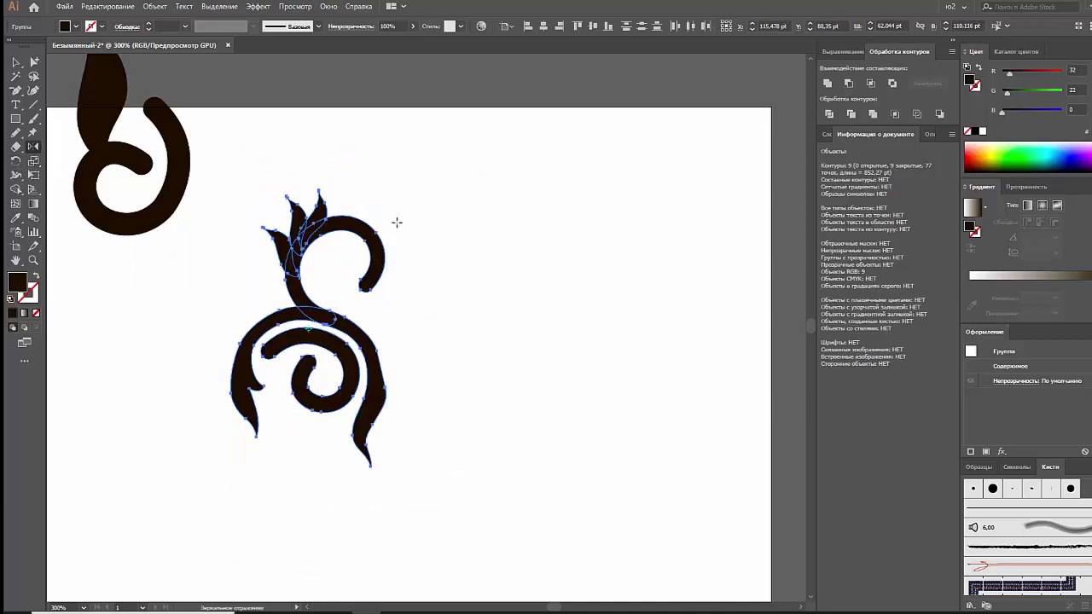
pyautogui.moveTo(388, 230); pyautogui.dragTo(305, 206)
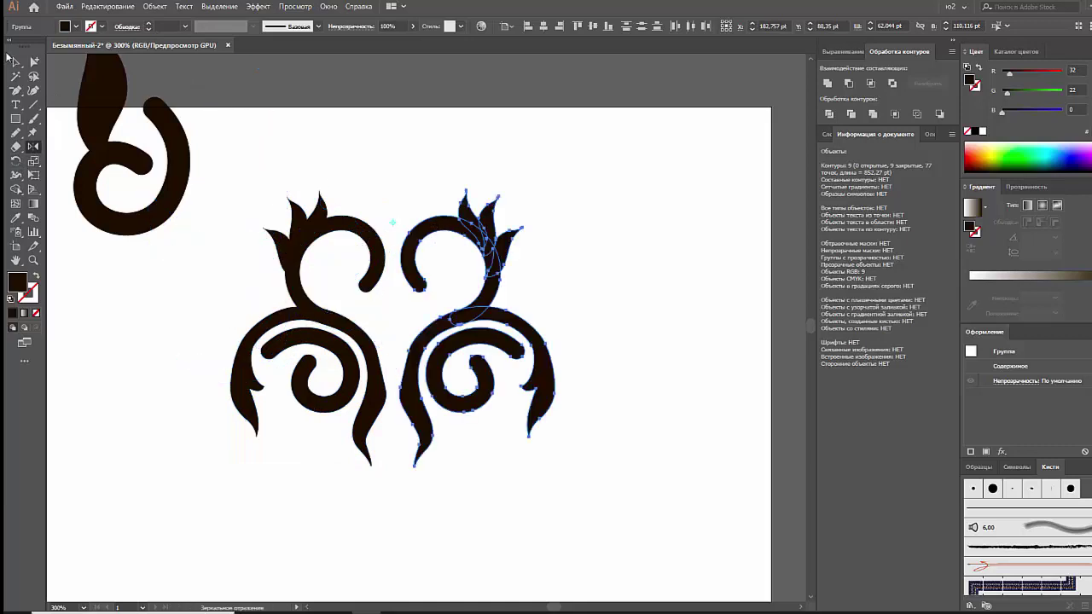
pyautogui.click(14, 60)
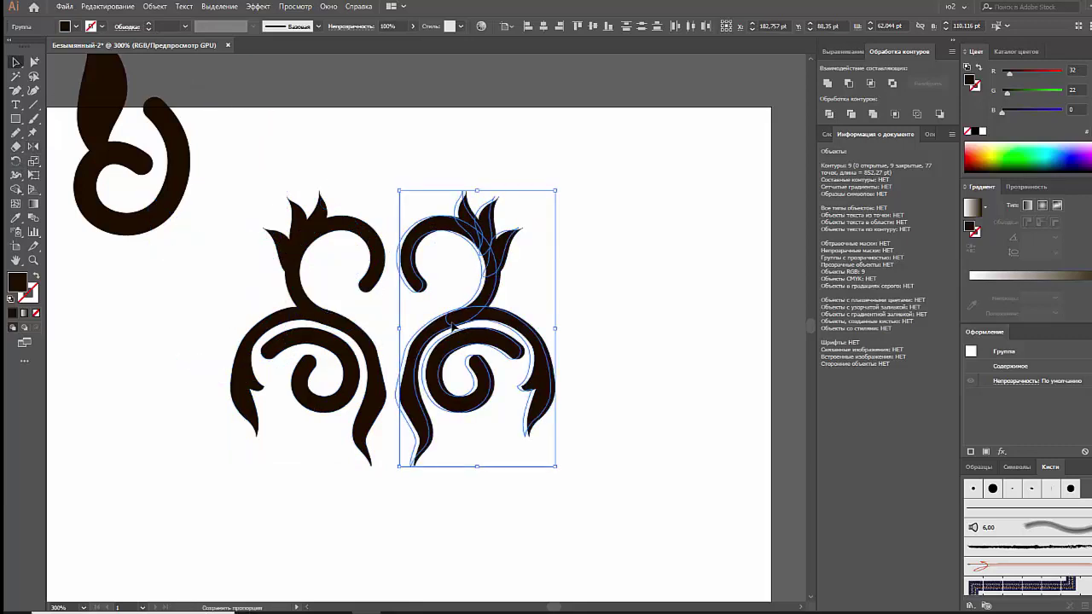
pyautogui.moveTo(459, 327); pyautogui.dragTo(397, 319)
pyautogui.click(397, 319)
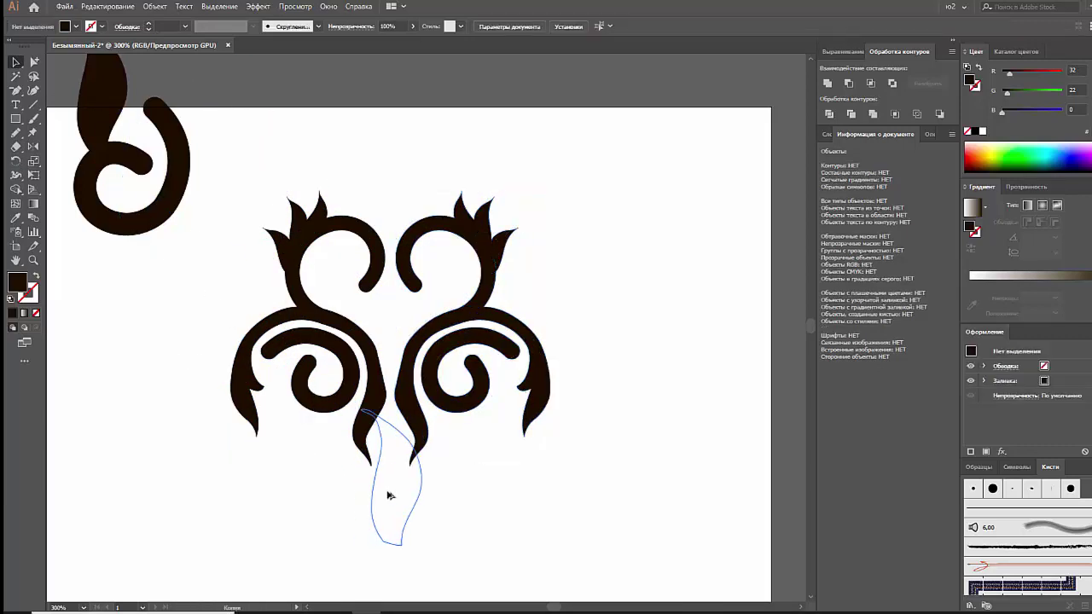
# Step: Alt-drag a leaf copy to the top centre and shrink it
pyautogui.moveTo(311, 409); pyautogui.dragTo(386, 182)
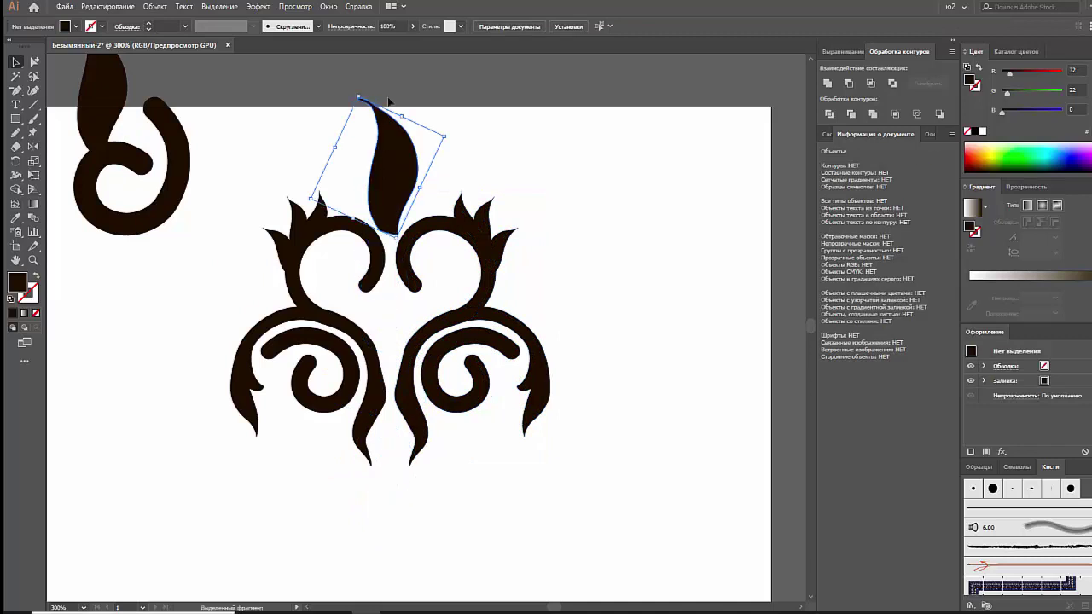
pyautogui.moveTo(362, 101); pyautogui.dragTo(376, 164)
pyautogui.click(445, 145)
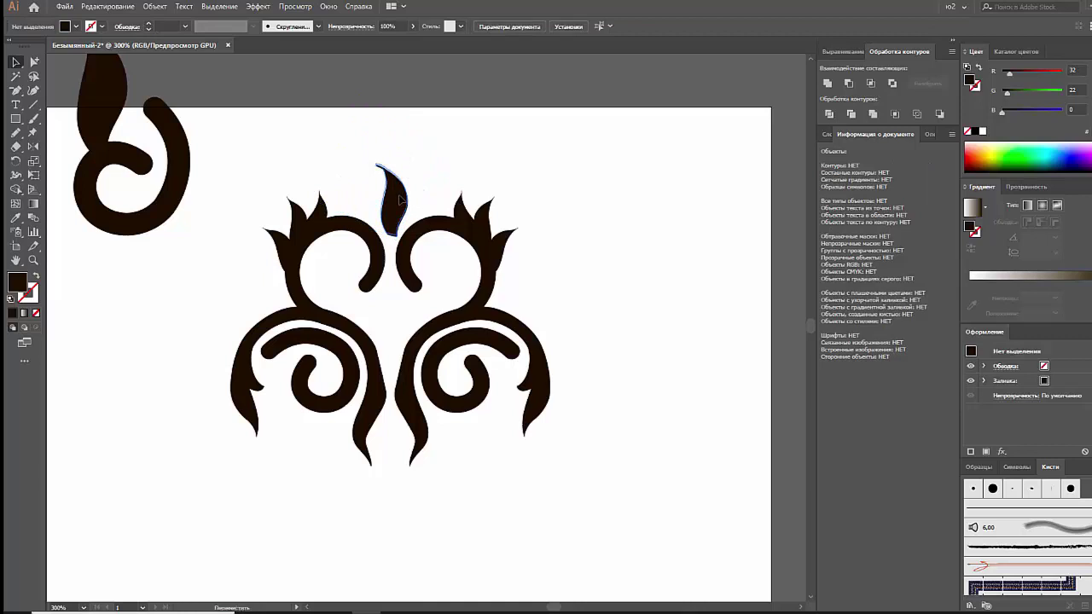
pyautogui.click(399, 198)
pyautogui.click(427, 256)
pyautogui.click(400, 198)
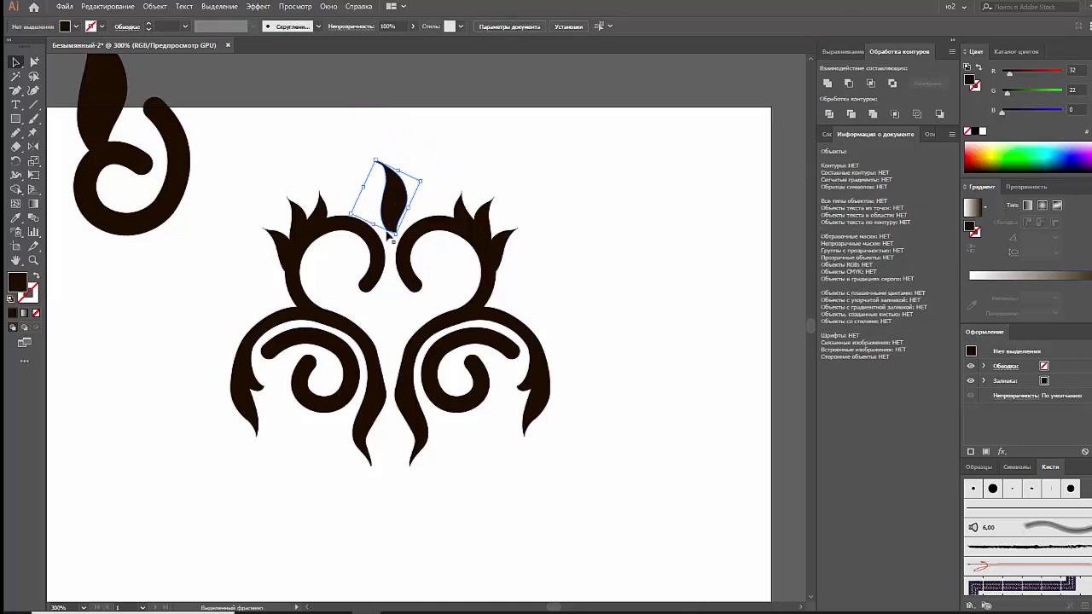
pyautogui.moveTo(400, 198); pyautogui.dragTo(425, 184)
# Step: Delete the small leaf's bottom anchor to give it a sharp tip
pyautogui.press('a')
pyautogui.click(413, 197)
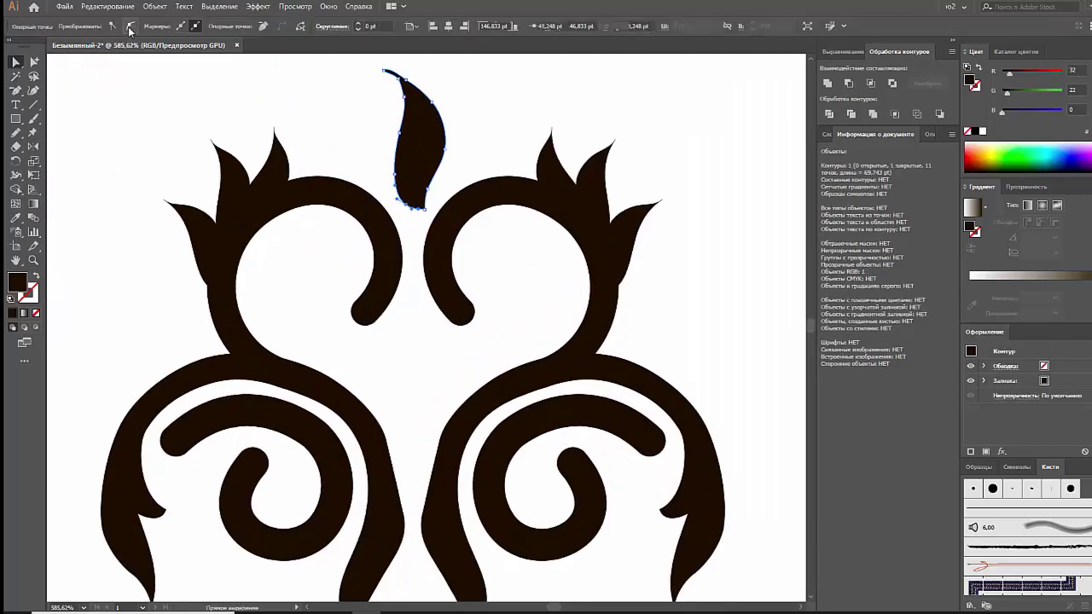
pyautogui.press('-')
pyautogui.click(407, 207)
pyautogui.press('a')
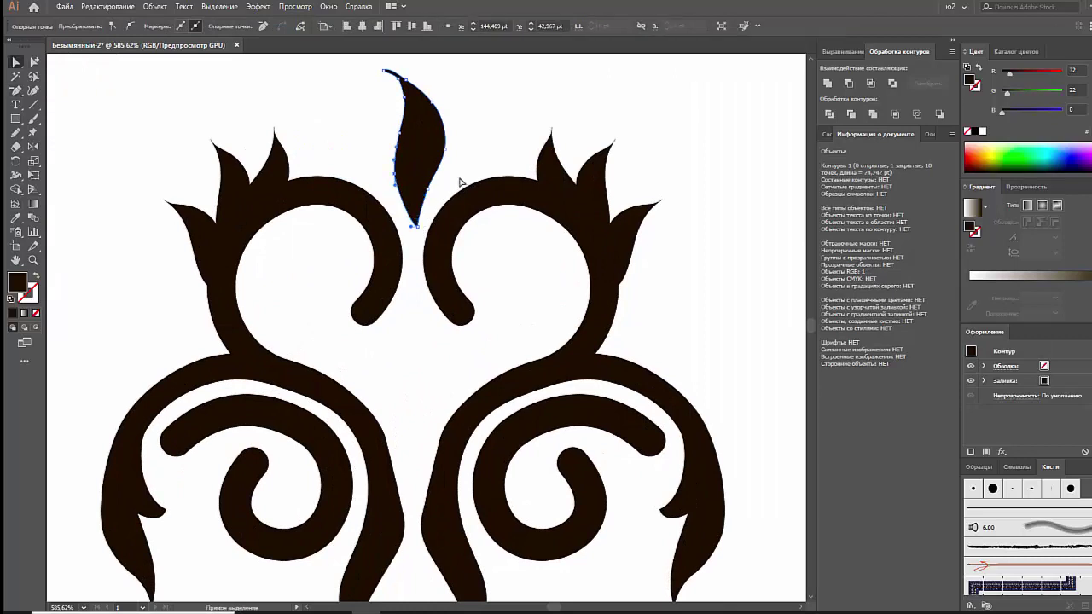
pyautogui.click(460, 181)
pyautogui.scroll(1, 461, 184)
pyautogui.click(385, 88)
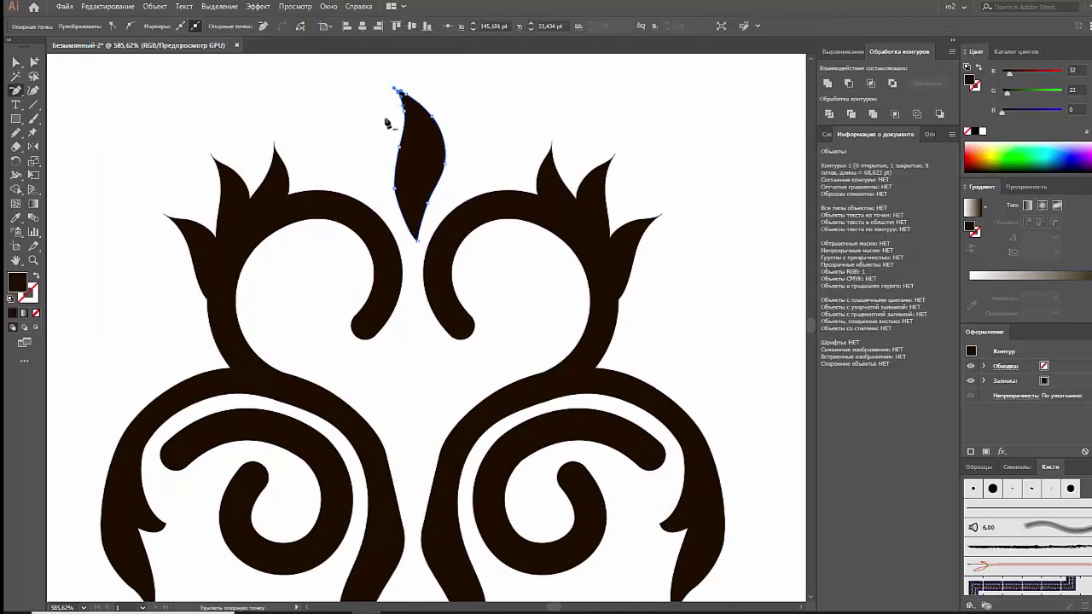
pyautogui.click(384, 101)
pyautogui.hotkey('ctrl', '-')
pyautogui.hotkey('ctrl', '-')
pyautogui.moveTo(385, 101)
pyautogui.mouseDown()
pyautogui.moveTo(272, 109)
pyautogui.moveTo(365, 320)
pyautogui.mouseUp()
# Step: Rotate the top leaf, mirror a copy beside it, and delete the spare centre leaf
pyautogui.moveTo(381, 203)
pyautogui.mouseDown()
pyautogui.moveTo(367, 164)
pyautogui.moveTo(347, 192)
pyautogui.moveTo(365, 162)
pyautogui.mouseUp()
pyautogui.press('o')
pyautogui.press('v')
pyautogui.click(365, 162)
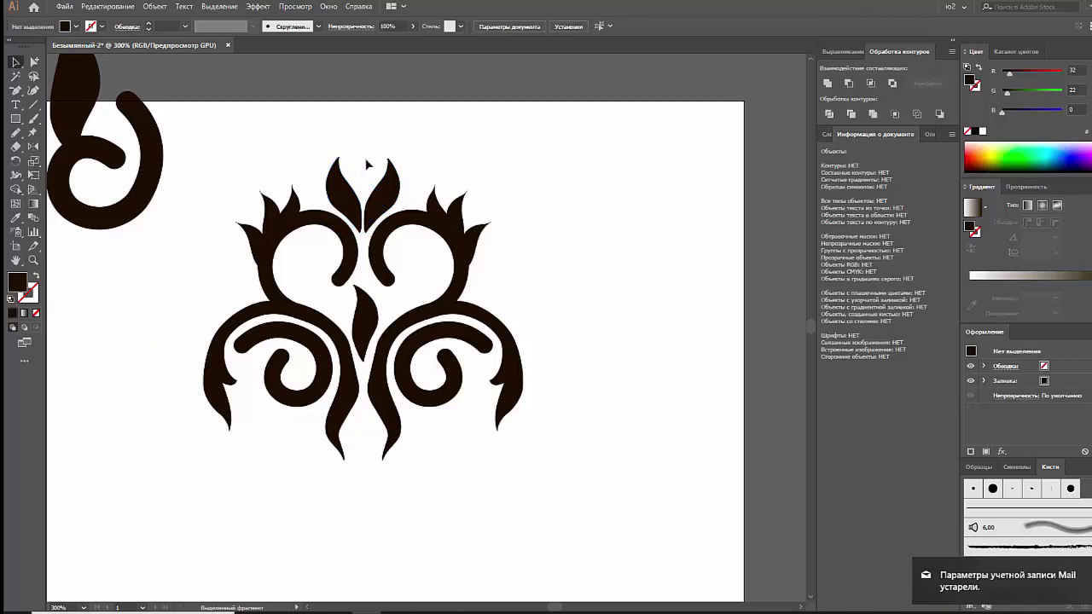
pyautogui.click(365, 324)
pyautogui.press('Delete')
# Step: Draw a freehand swirl with the Pencil below the ornament
pyautogui.scroll(-2, 375, 316)
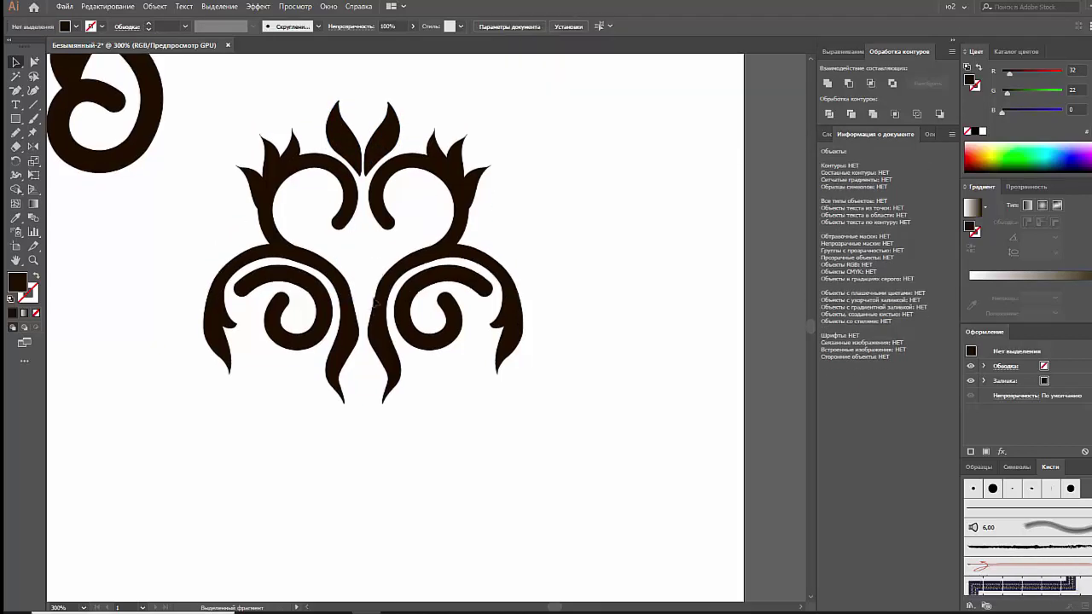
pyautogui.scroll(-2, 375, 315)
pyautogui.click(15, 133)
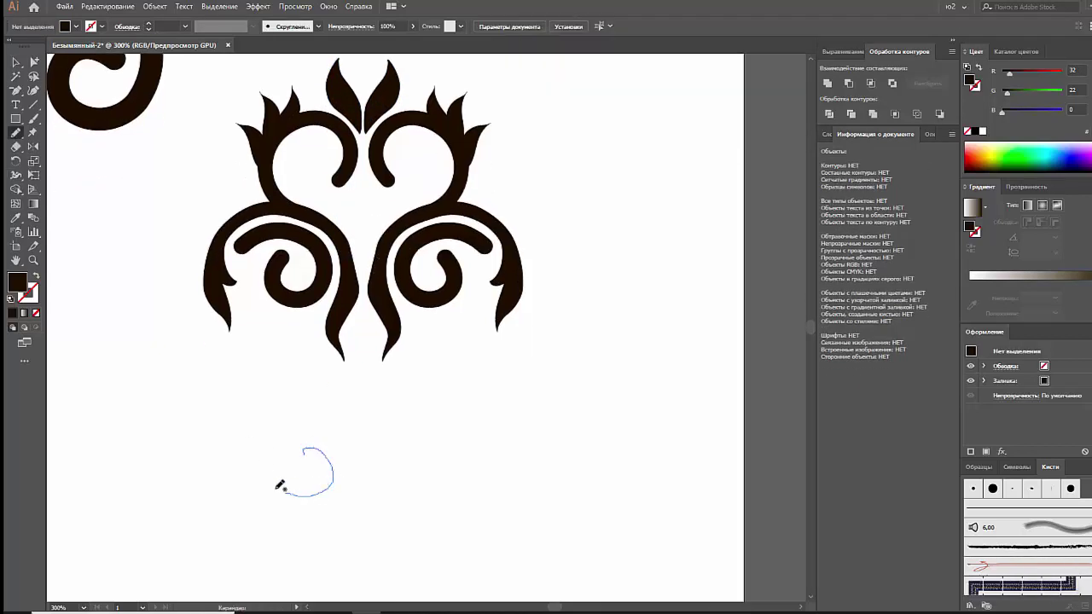
pyautogui.moveTo(359, 350); pyautogui.dragTo(359, 351)
pyautogui.press('v')
# Step: Set the swirl's stroke weight to 6 pt
pyautogui.click(185, 26)
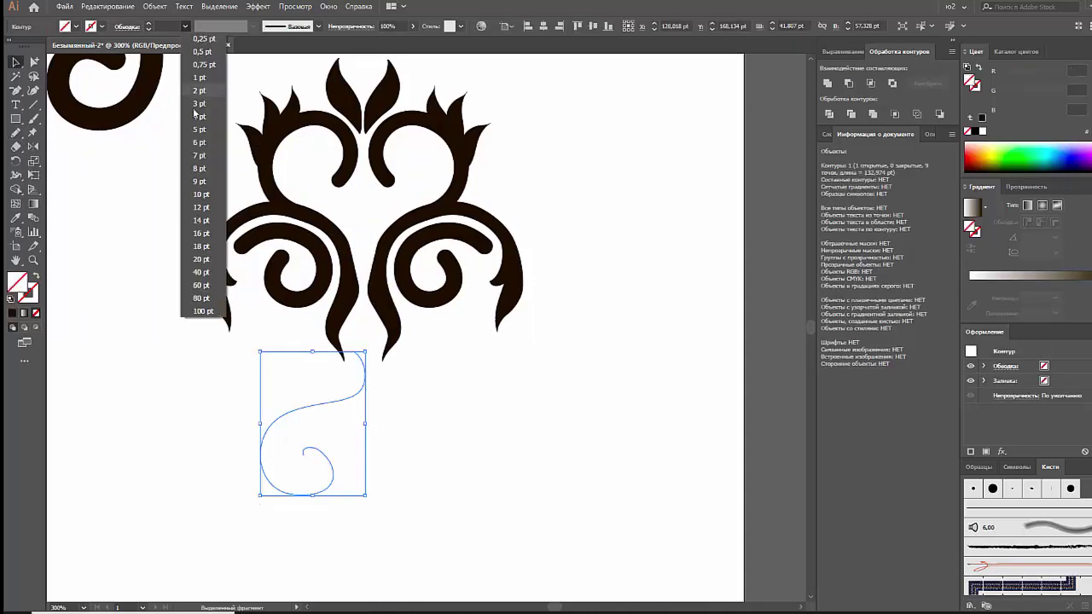
pyautogui.click(199, 181)
pyautogui.click(185, 26)
pyautogui.click(201, 156)
pyautogui.click(185, 27)
pyautogui.click(199, 141)
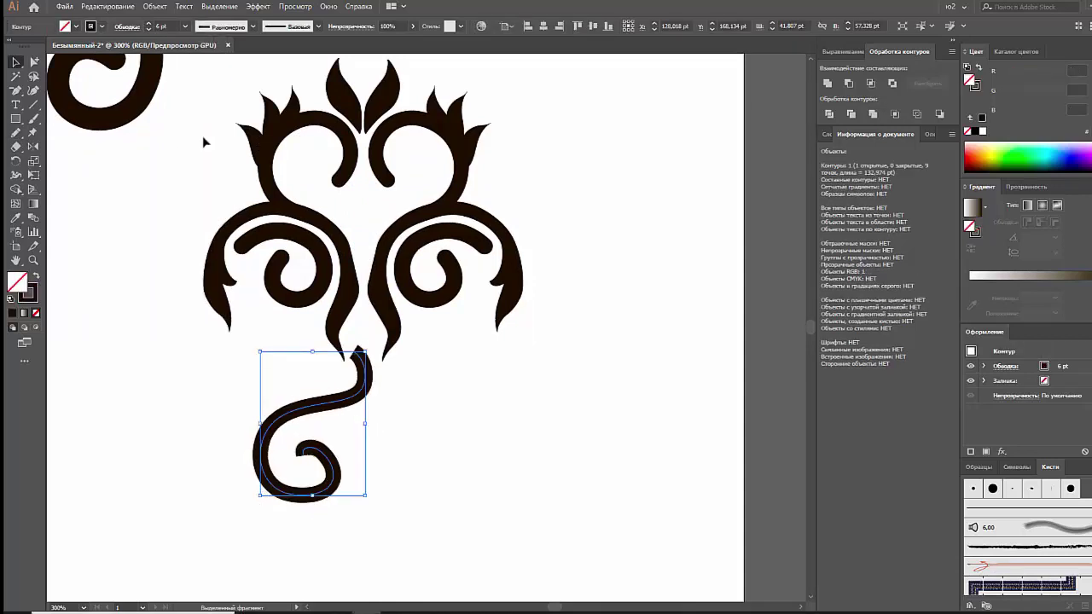
pyautogui.click(126, 26)
# Step: Simplify the swirl to 8 points and reshape its inner curl anchor
pyautogui.click(154, 6)
pyautogui.click(409, 346)
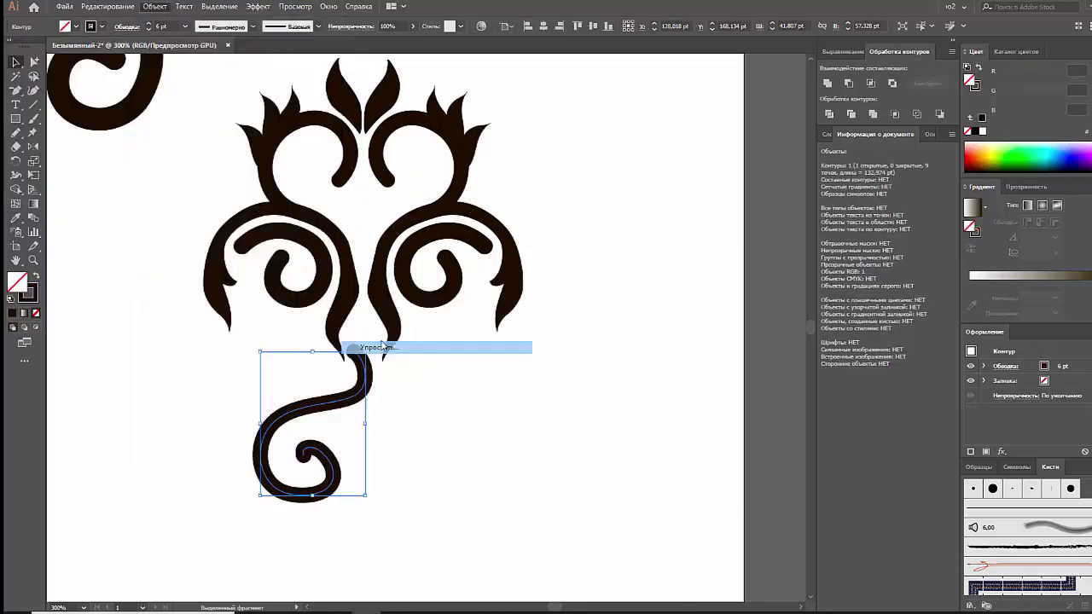
pyautogui.moveTo(828, 398); pyautogui.dragTo(853, 398)
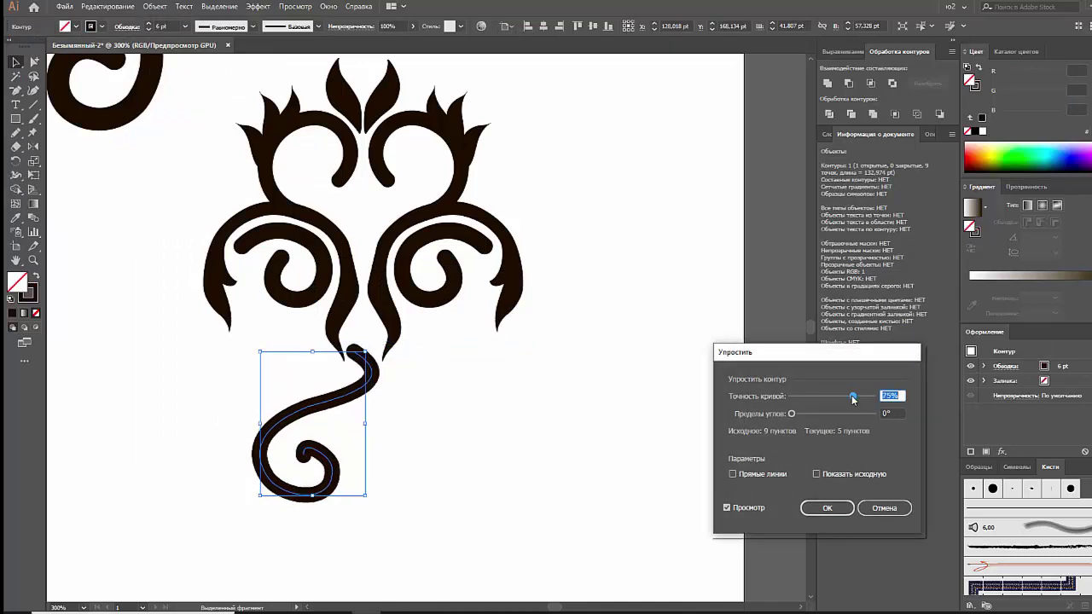
pyautogui.click(826, 508)
pyautogui.press('a')
pyautogui.click(295, 461)
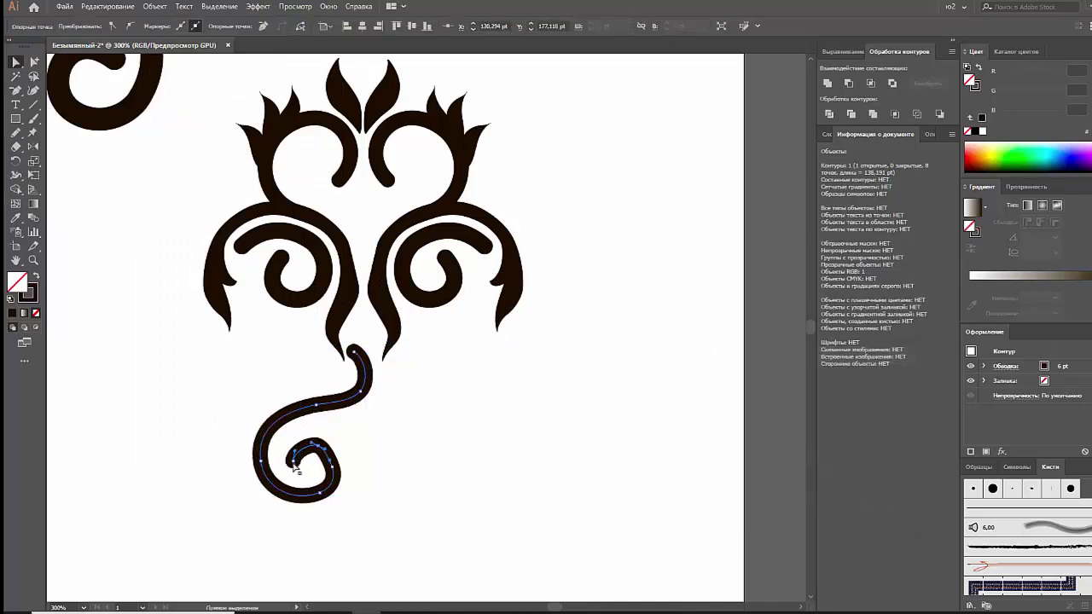
pyautogui.moveTo(295, 465)
pyautogui.mouseDown()
pyautogui.moveTo(289, 454)
pyautogui.moveTo(318, 449)
pyautogui.mouseUp()
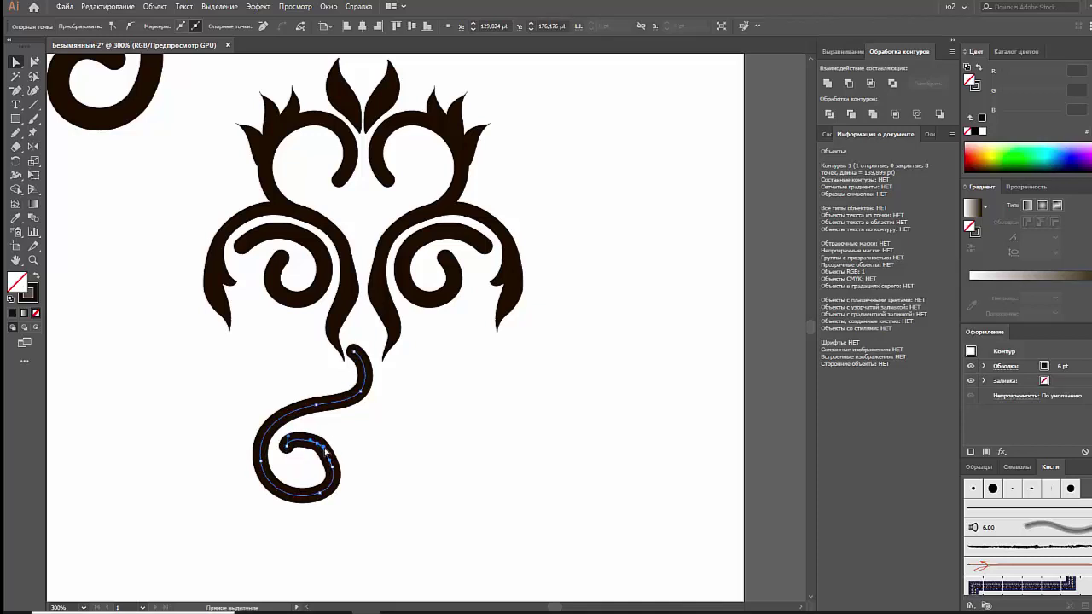
pyautogui.moveTo(15, 118); pyautogui.dragTo(42, 130)
# Step: Draw a circle and place it over the swirl's inner curl
pyautogui.click(86, 147)
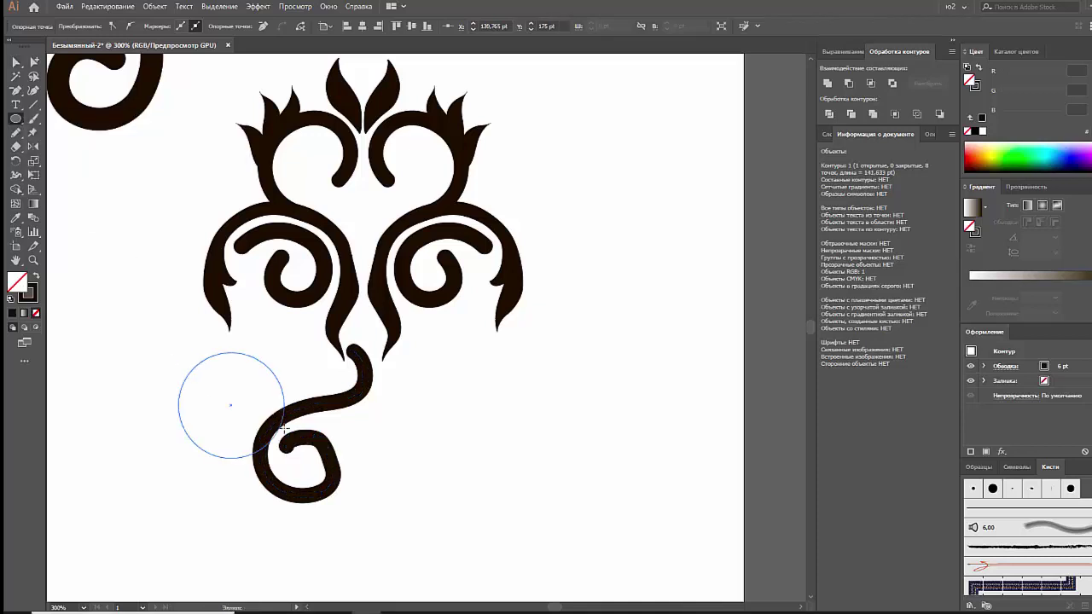
pyautogui.moveTo(173, 347); pyautogui.dragTo(275, 450)
pyautogui.press('v')
pyautogui.click(224, 394)
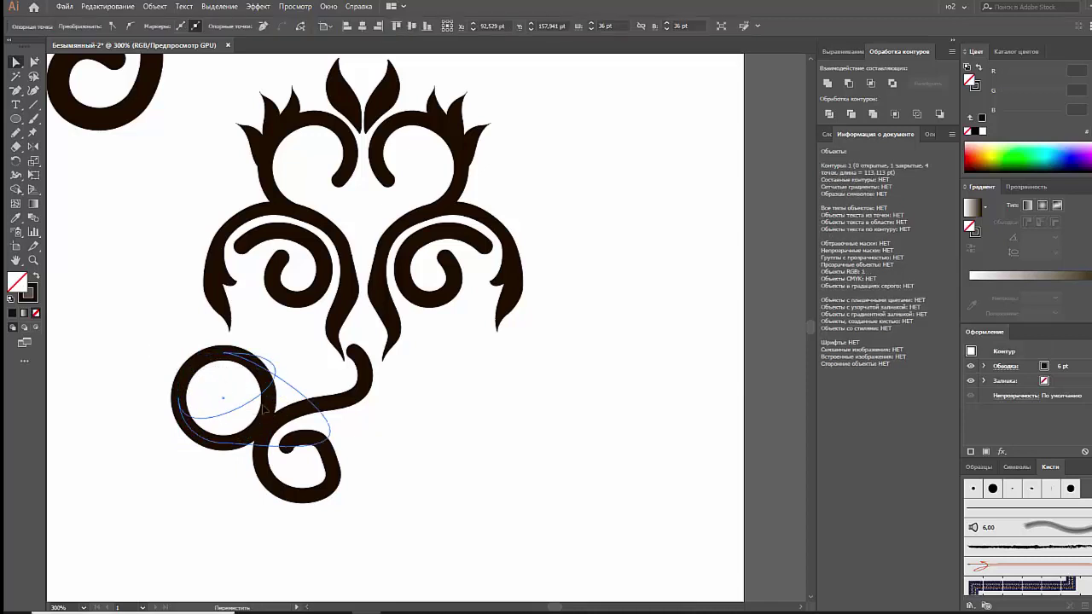
pyautogui.click(181, 393)
pyautogui.moveTo(182, 393)
pyautogui.mouseDown()
pyautogui.moveTo(266, 438)
pyautogui.moveTo(261, 449)
pyautogui.mouseUp()
# Step: Cut the circle at its right edge with Scissors and delete the unwanted arc
pyautogui.click(15, 146)
pyautogui.moveTo(18, 151); pyautogui.dragTo(53, 150)
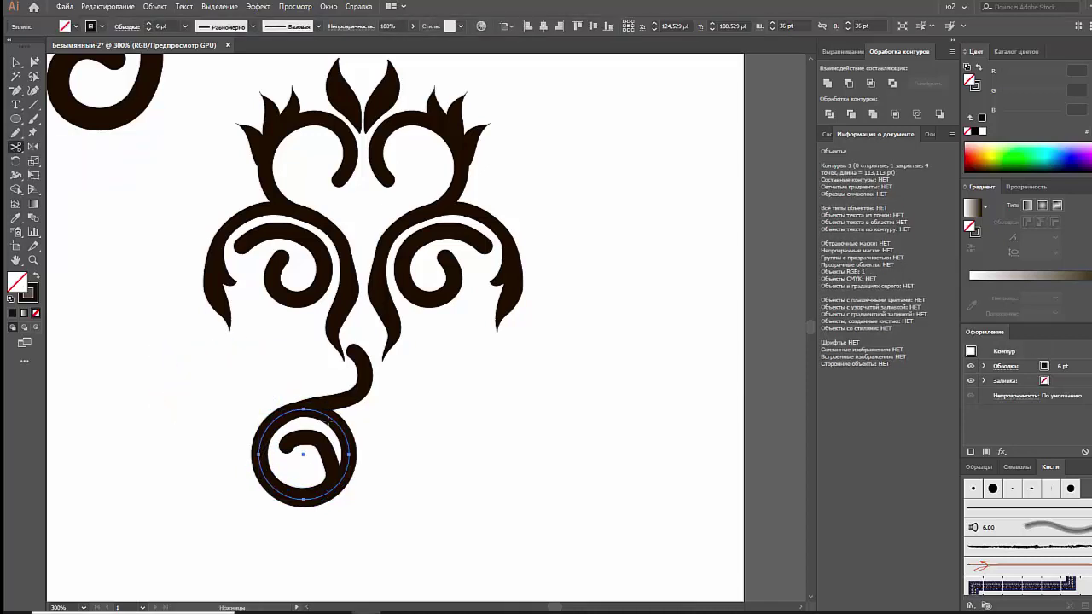
pyautogui.click(346, 453)
pyautogui.press('v')
pyautogui.doubleClick(317, 431)
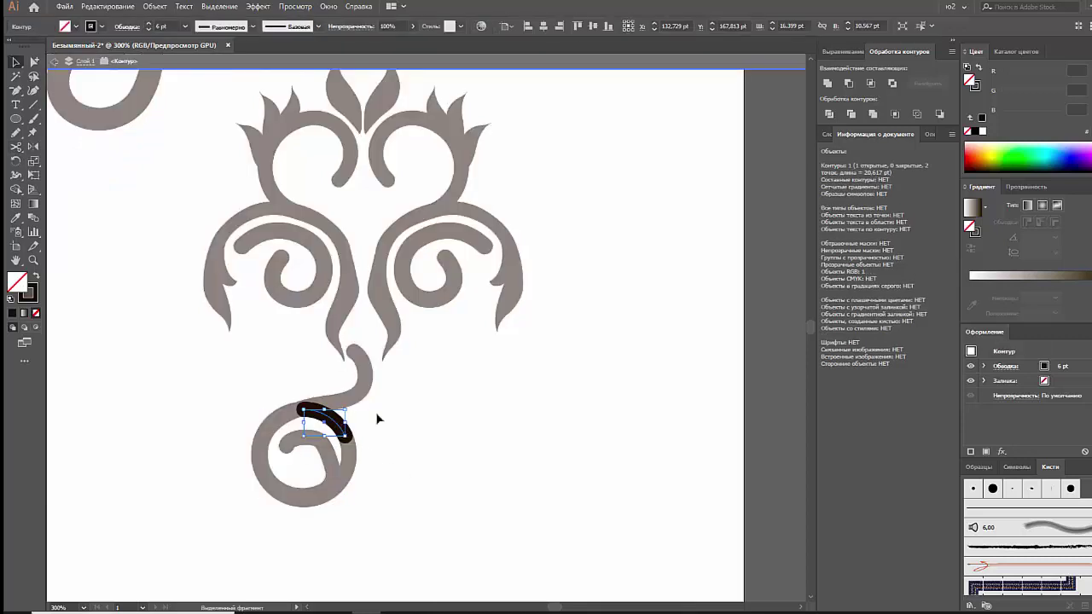
pyautogui.press('Delete')
pyautogui.press('Escape')
# Step: Cut the swirl's tail near its upper bend and pull an anchor up to reshape the spiral
pyautogui.click(359, 411)
pyautogui.press('c')
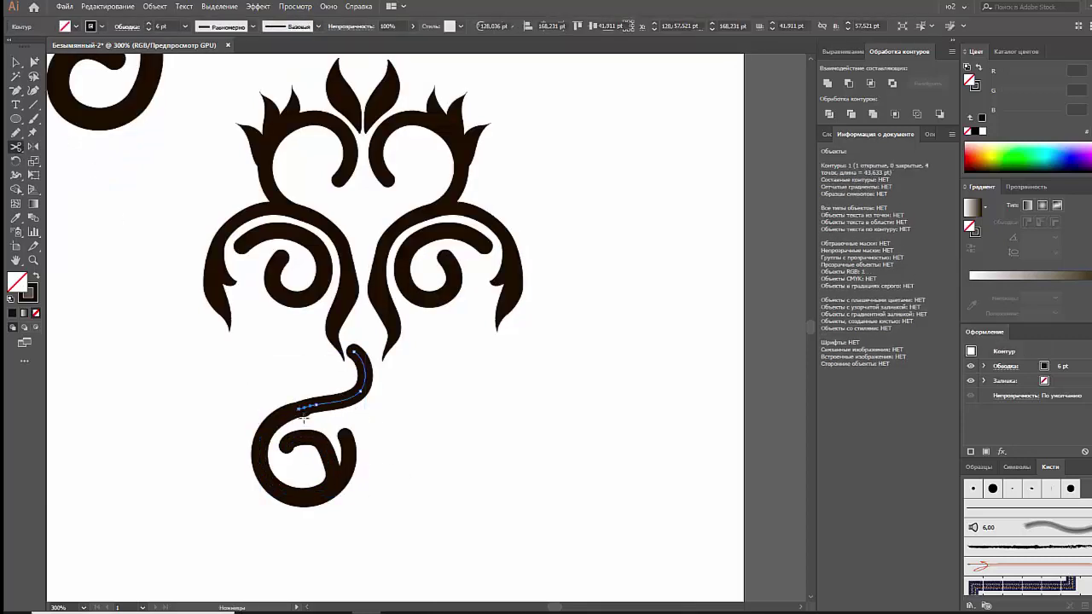
pyautogui.click(333, 407)
pyautogui.press('v')
pyautogui.press('a')
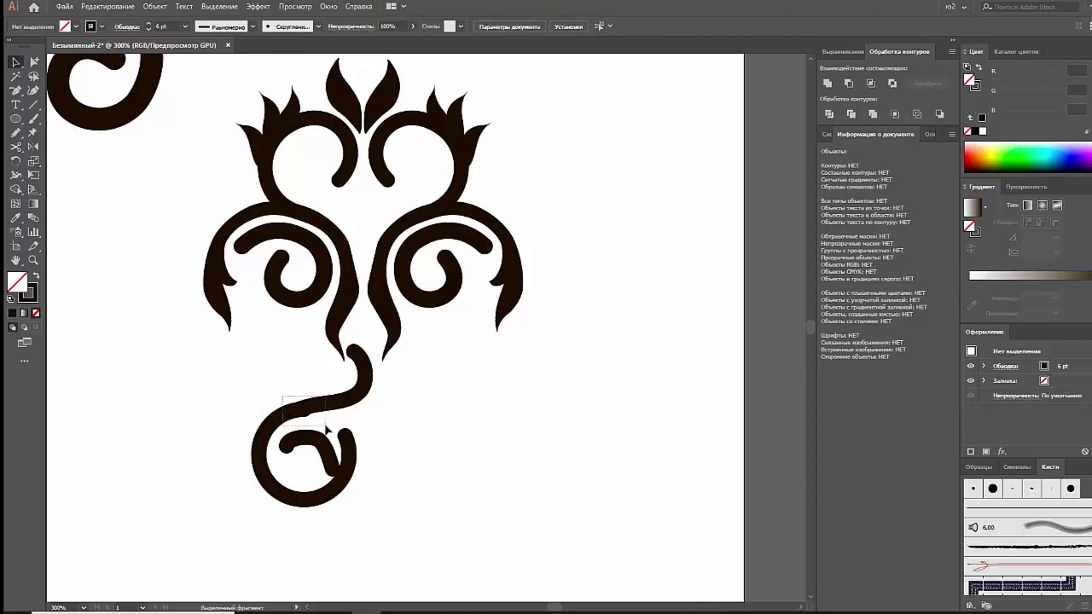
pyautogui.click(305, 412)
pyautogui.moveTo(306, 413); pyautogui.dragTo(330, 402)
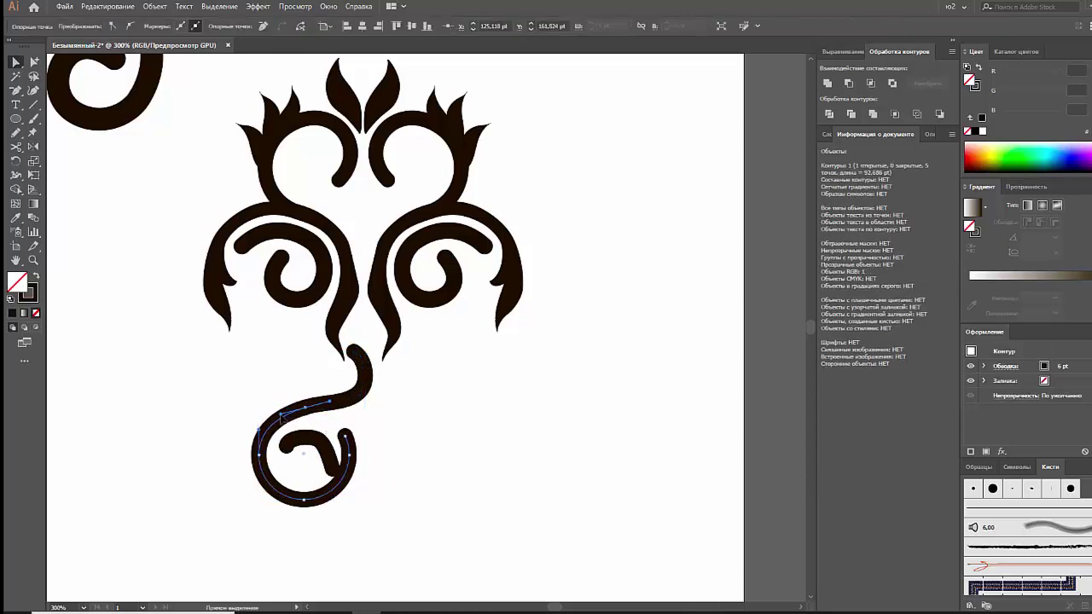
# Step: Remove an anchor from the inner hook and move it into a small curl
pyautogui.click(323, 445)
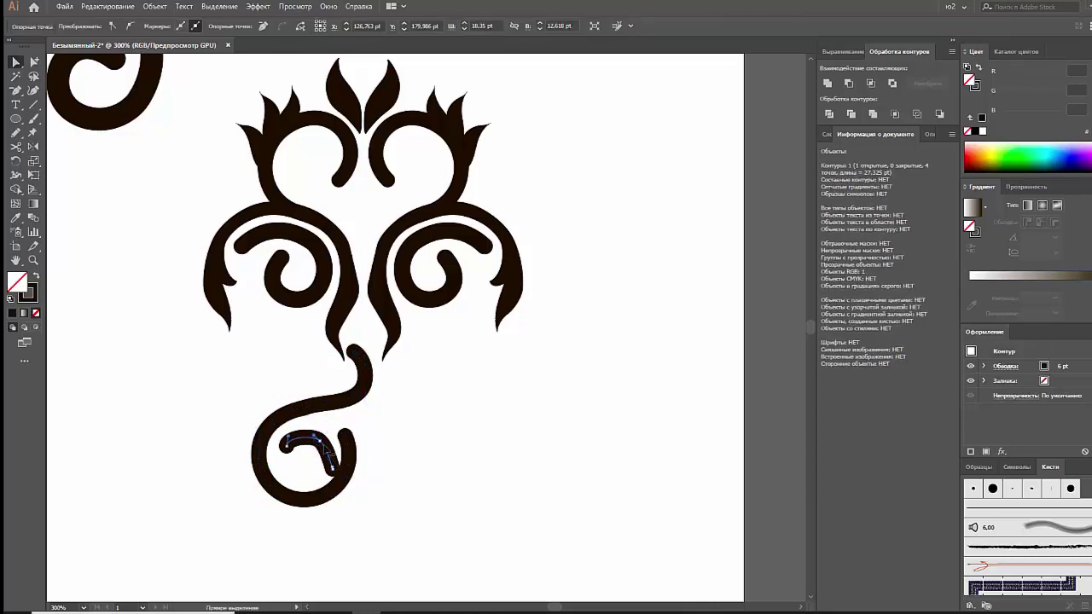
pyautogui.press('-')
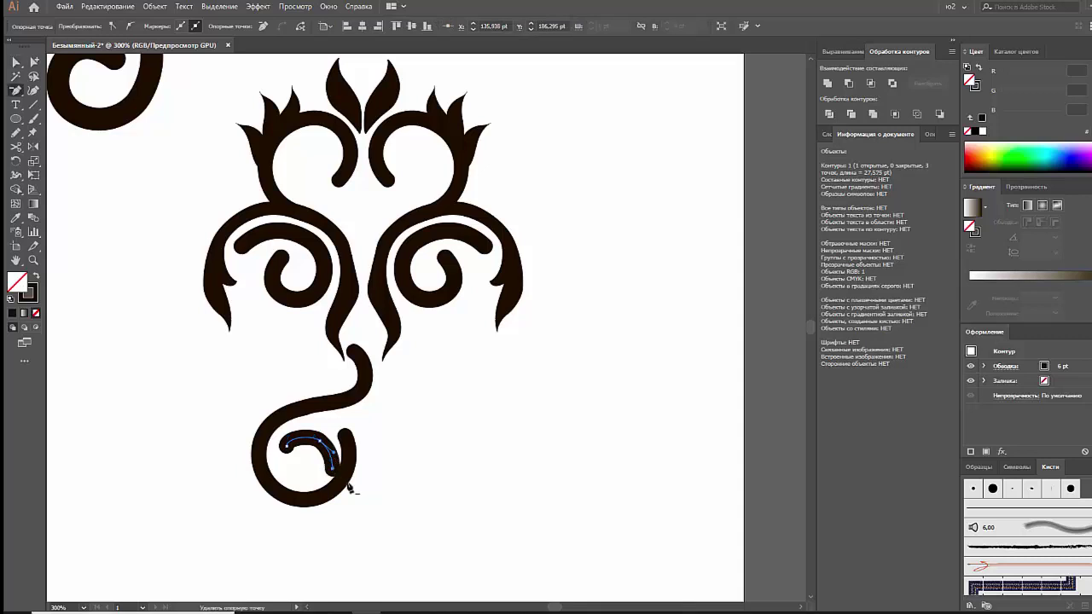
pyautogui.click(331, 465)
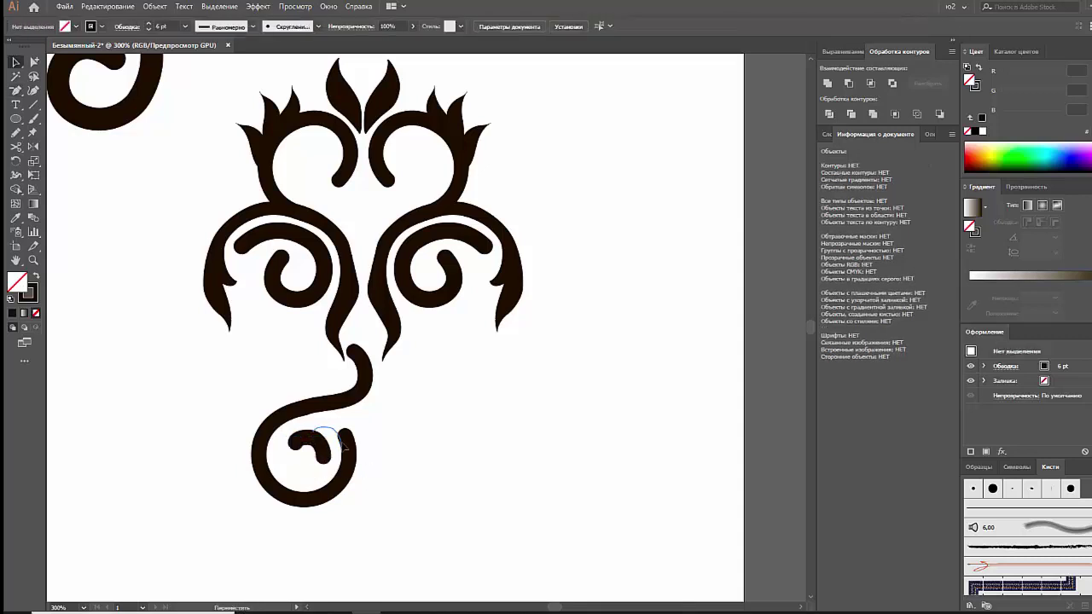
pyautogui.moveTo(309, 461)
pyautogui.mouseDown()
pyautogui.moveTo(347, 436)
pyautogui.moveTo(282, 459)
pyautogui.mouseUp()
pyautogui.click(339, 436)
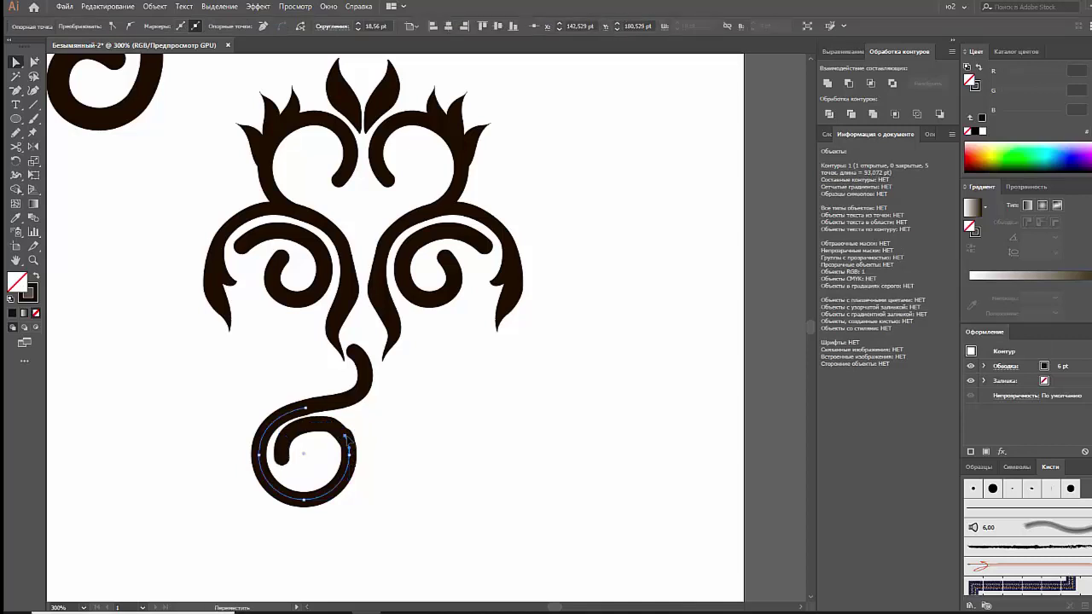
# Step: Add an anchor to trim the curl into a short inner arc and smooth its curve
pyautogui.press('p')
pyautogui.press('v')
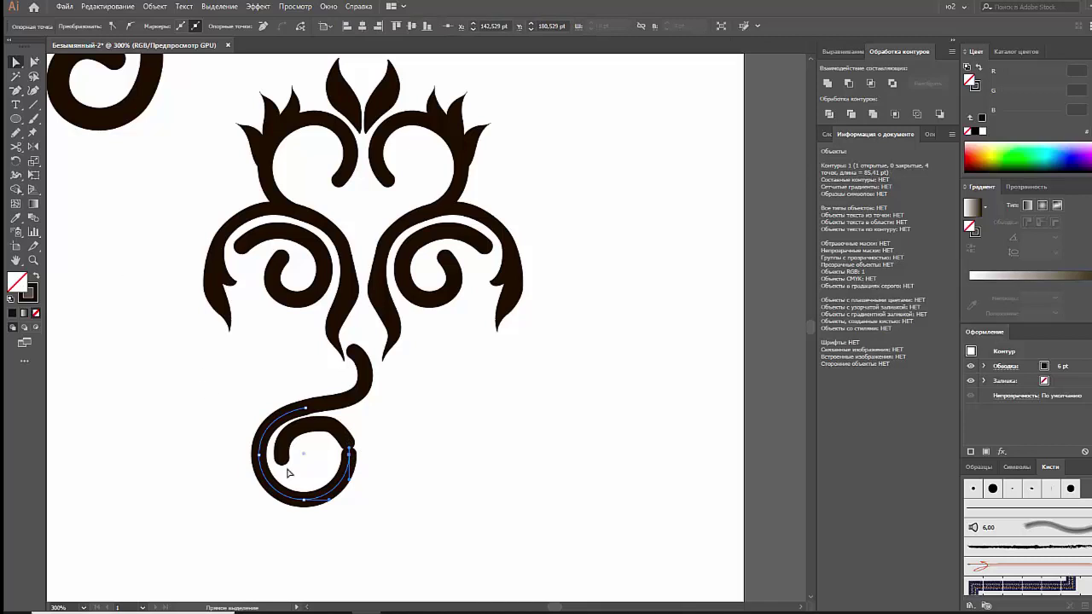
pyautogui.press('p')
pyautogui.click(340, 488)
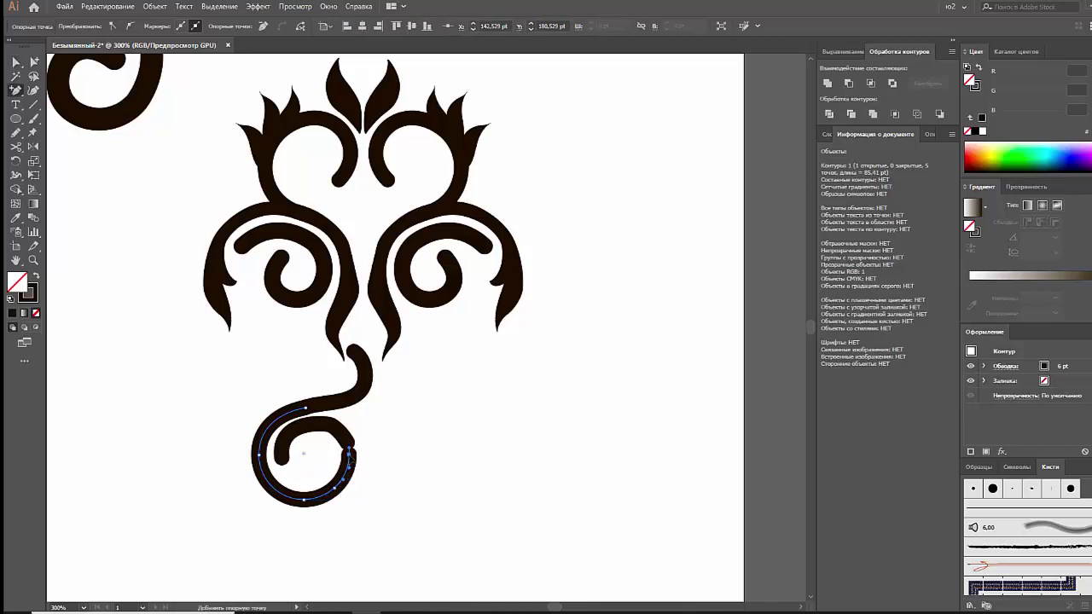
pyautogui.click(351, 454)
pyautogui.press('v')
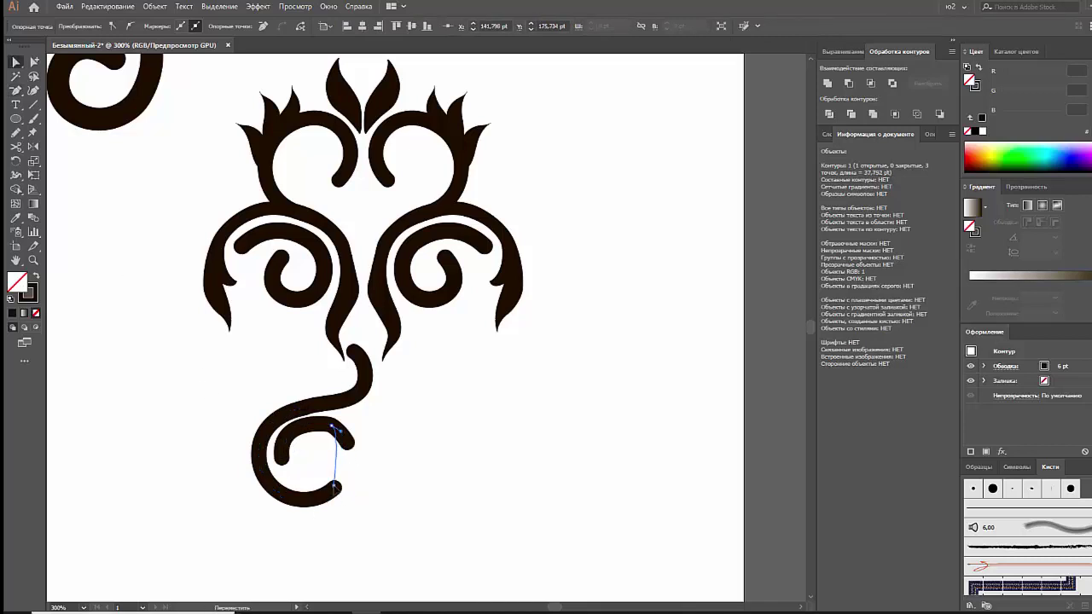
pyautogui.moveTo(335, 486)
pyautogui.mouseDown()
pyautogui.moveTo(358, 468)
pyautogui.moveTo(335, 491)
pyautogui.mouseUp()
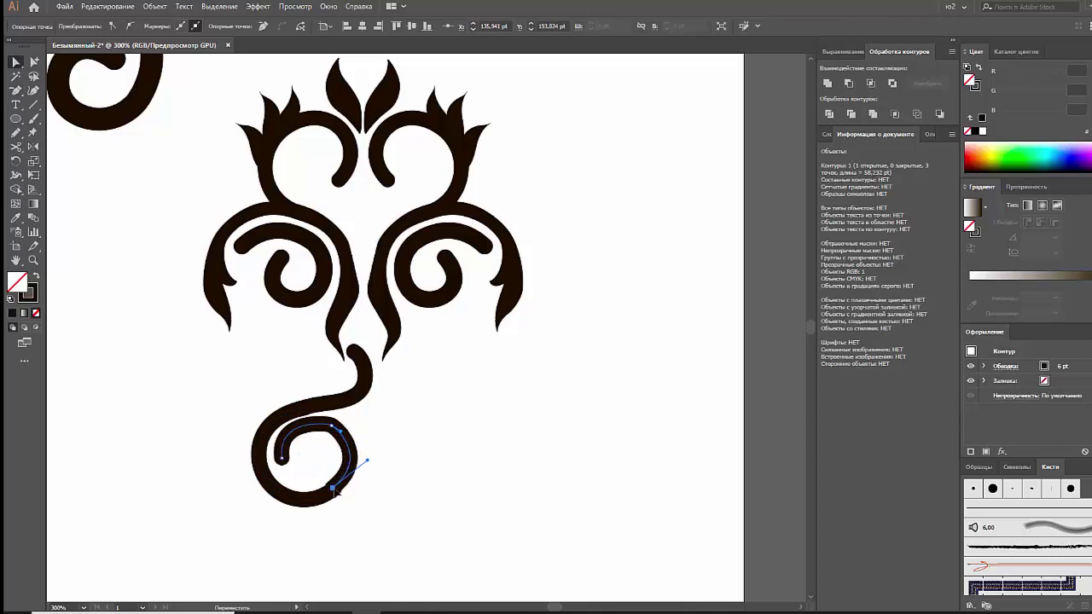
pyautogui.moveTo(367, 461)
pyautogui.mouseDown()
pyautogui.moveTo(358, 470)
pyautogui.moveTo(255, 401)
pyautogui.mouseUp()
pyautogui.hotkey('ctrl', 'z')
# Step: Expand the curl's strokes into filled shapes
pyautogui.click(412, 463)
pyautogui.click(154, 6)
pyautogui.click(170, 135)
pyautogui.click(550, 381)
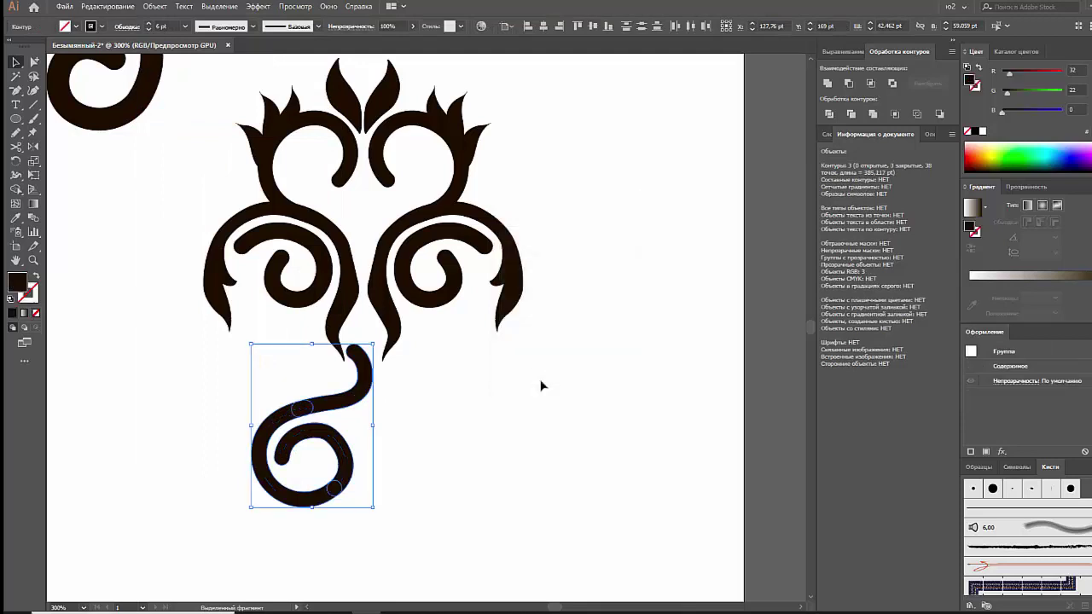
# Step: Draw a leafy flare left of the spiral, Unite it, and group it with the spiral
pyautogui.click(657, 253)
pyautogui.press('n')
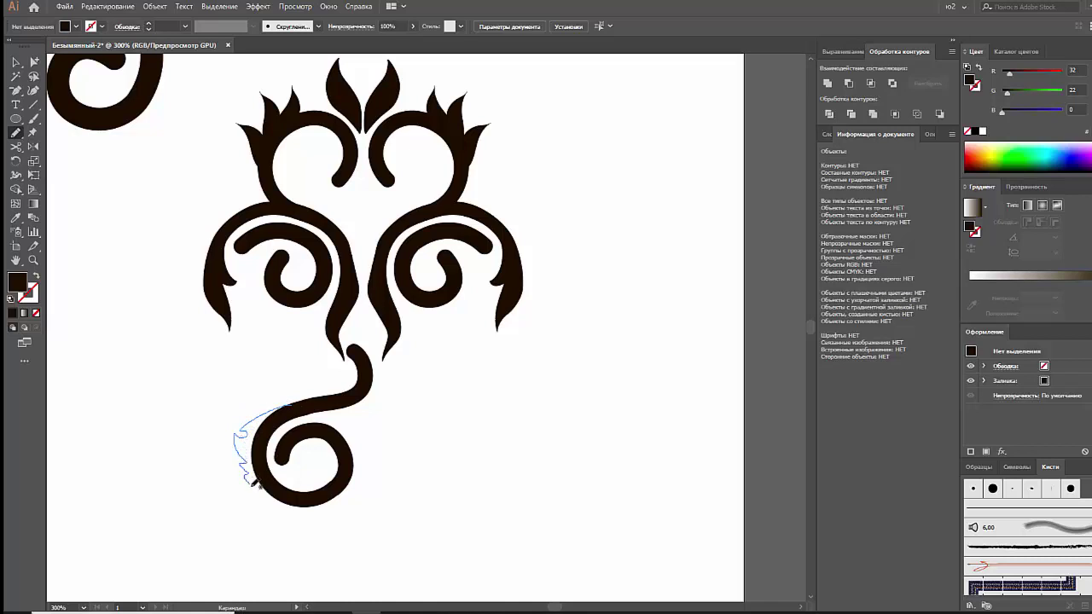
pyautogui.moveTo(284, 492); pyautogui.dragTo(284, 493)
pyautogui.press('v')
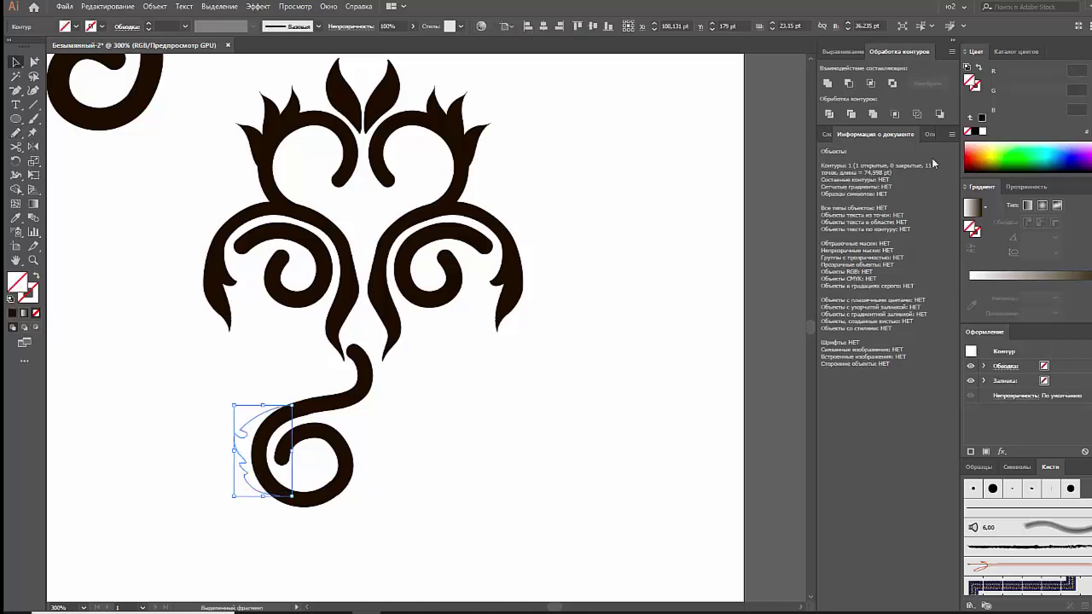
pyautogui.click(826, 85)
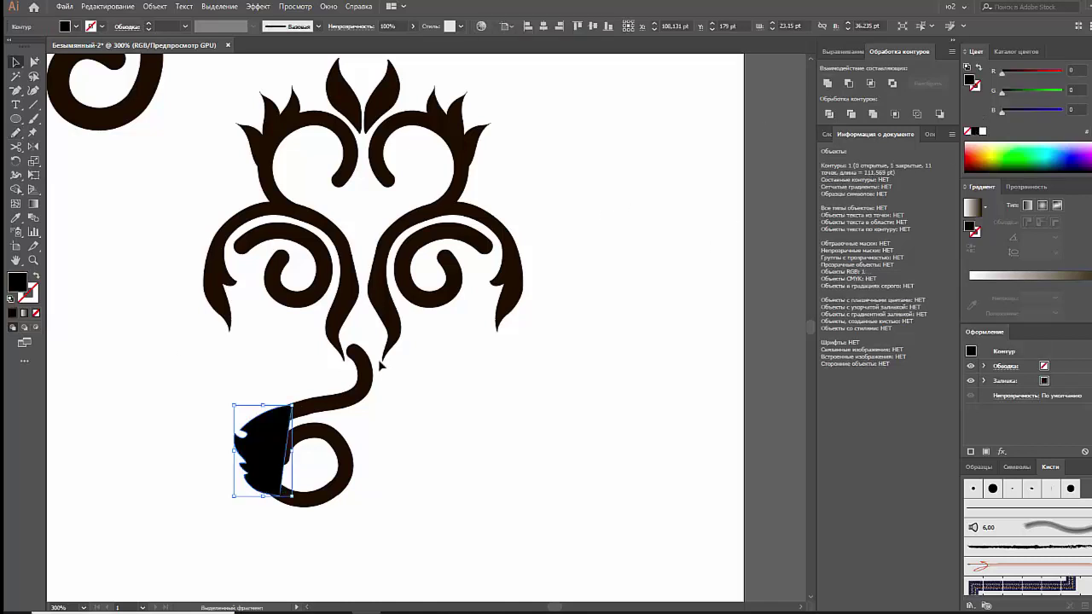
pyautogui.keyDown('shift'); pyautogui.click(304, 414); pyautogui.keyUp('shift')
pyautogui.hotkey('ctrl', 'g')
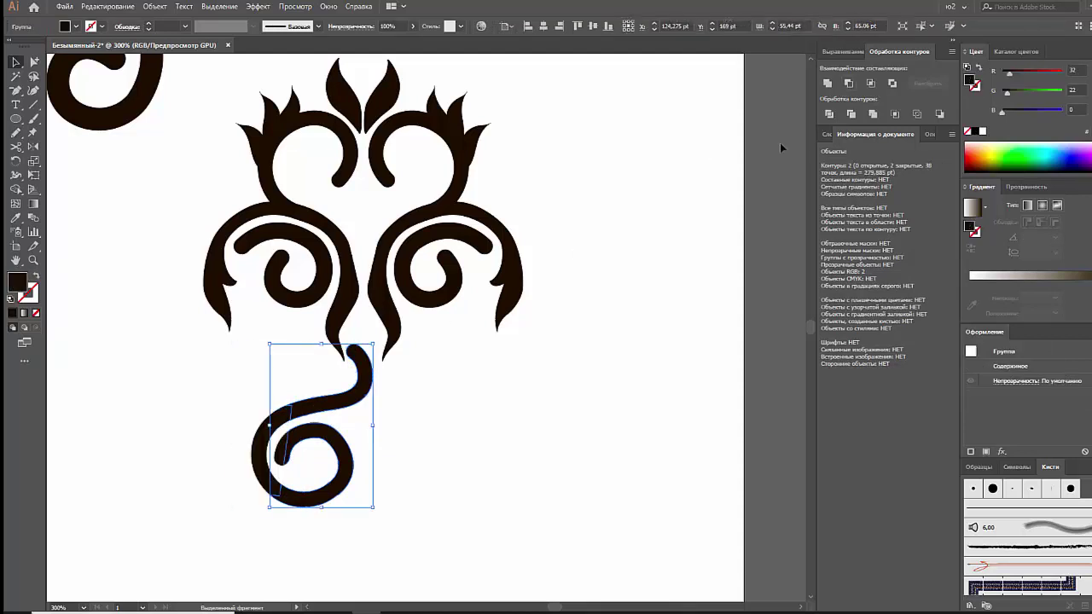
# Step: Enter isolation mode on the flare group, then return to all artwork
pyautogui.rightClick(288, 461)
pyautogui.click(341, 334)
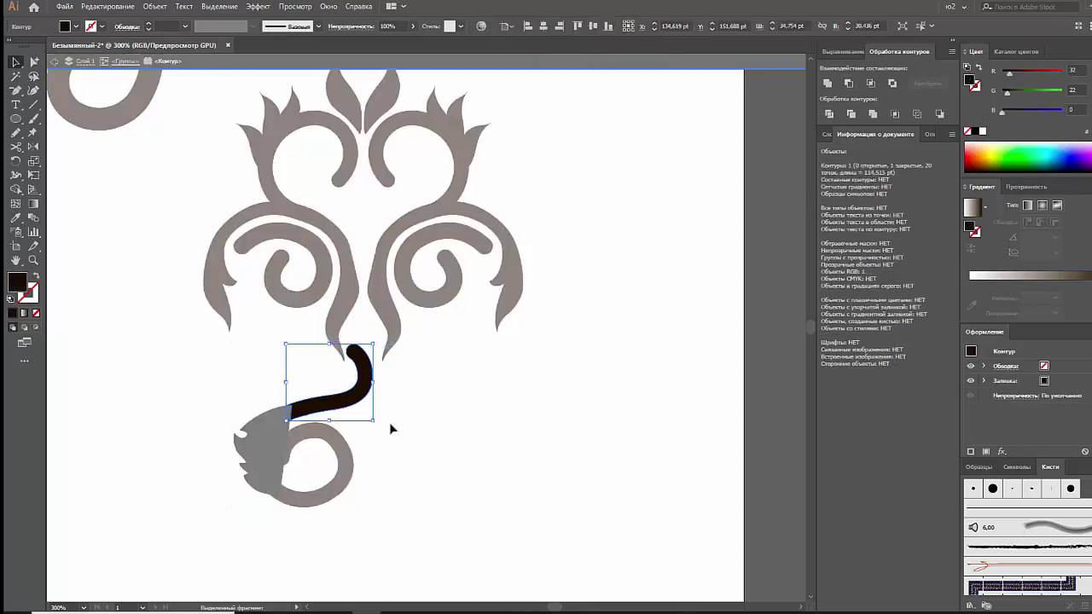
pyautogui.doubleClick(248, 159)
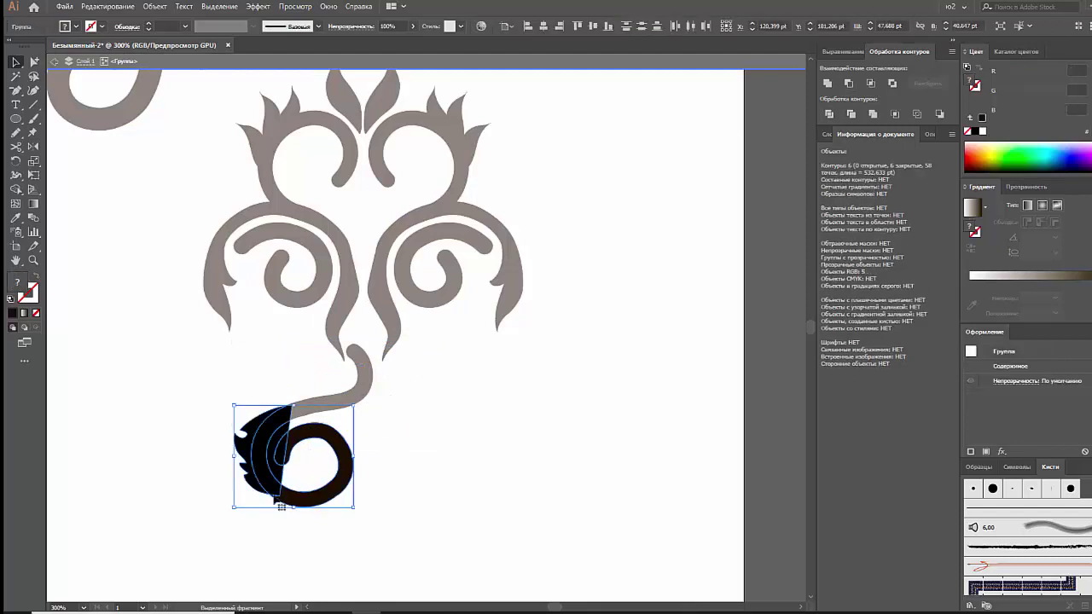
pyautogui.click(202, 456)
pyautogui.doubleClick(202, 456)
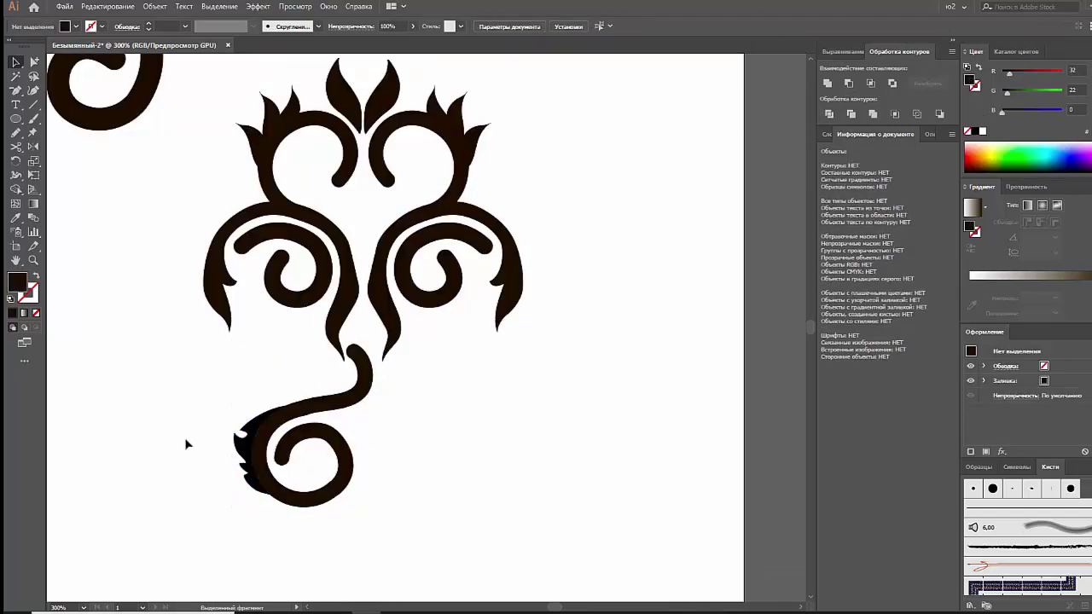
# Step: Reflect-copy the flared curl to the right and shrink both curls under the ornament
pyautogui.moveTo(216, 401); pyautogui.dragTo(256, 448)
pyautogui.press('o')
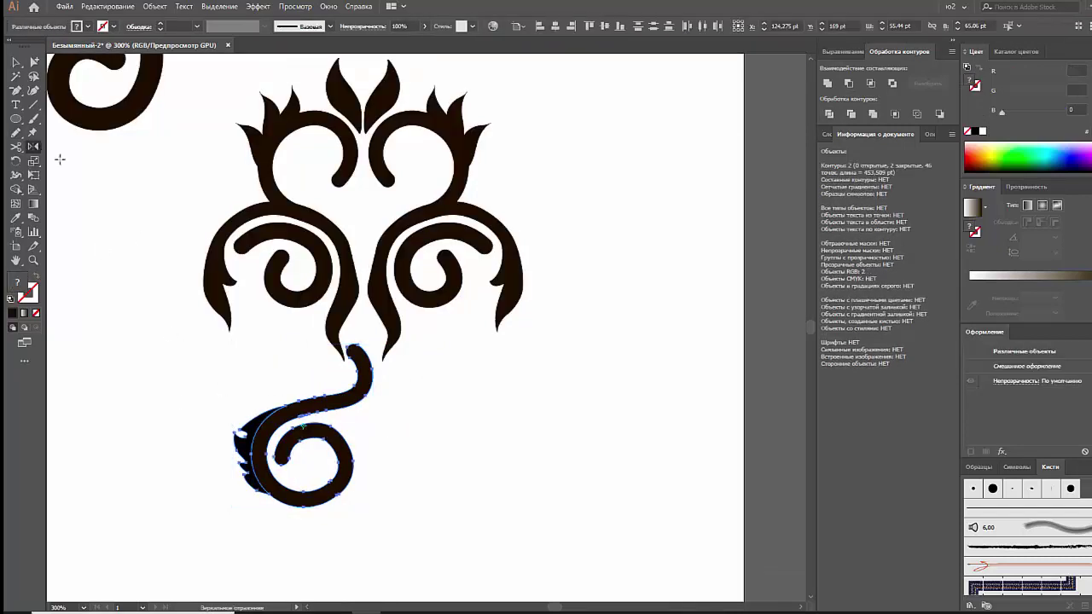
pyautogui.moveTo(364, 367); pyautogui.dragTo(429, 434)
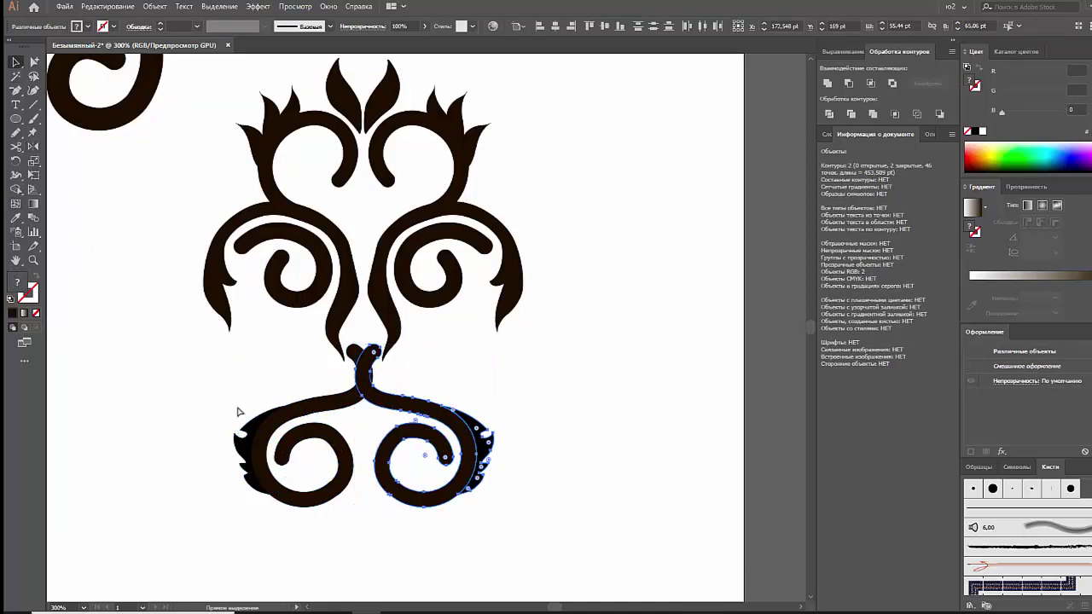
pyautogui.press('v')
pyautogui.click(357, 485)
pyautogui.keyDown('shift'); pyautogui.click(435, 461); pyautogui.keyUp('shift')
pyautogui.moveTo(363, 509); pyautogui.dragTo(363, 430)
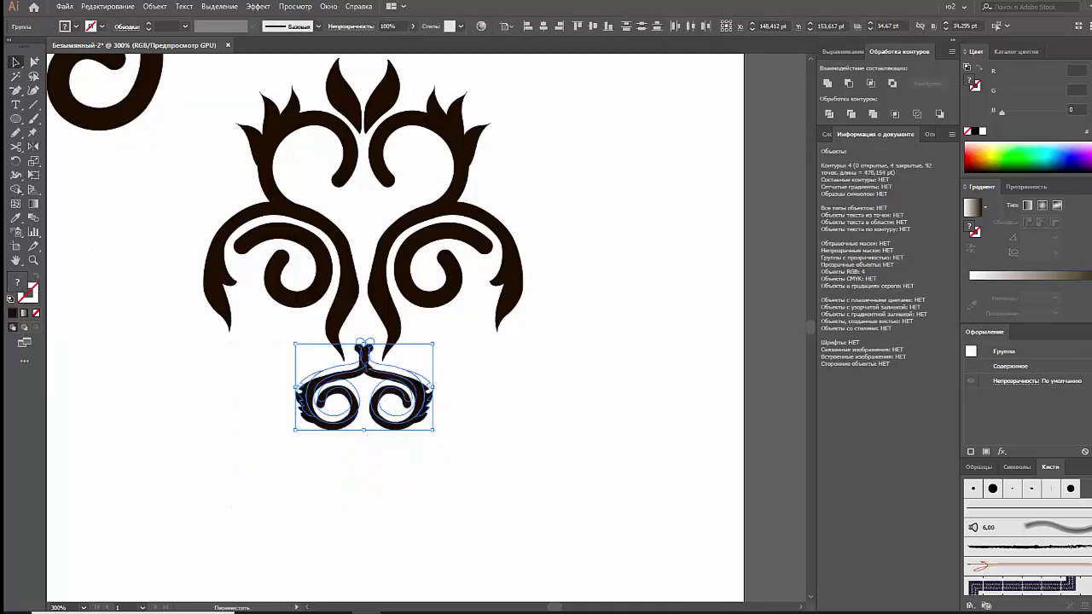
pyautogui.click(438, 432)
# Step: Zoom out and move the stray curl piece up and left
pyautogui.hotkey('ctrl', '-')
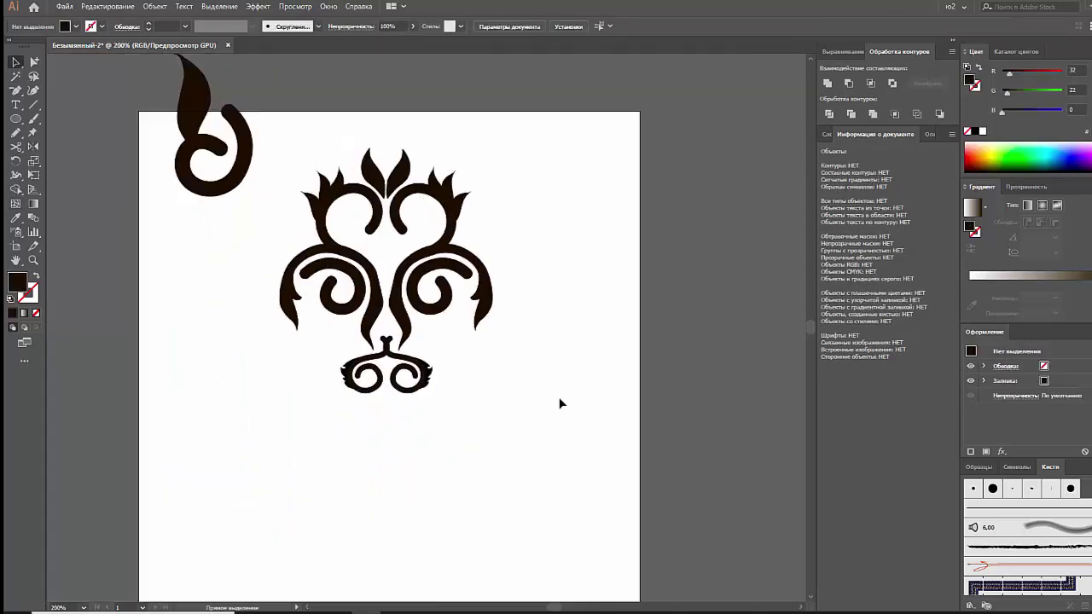
pyautogui.moveTo(559, 397); pyautogui.dragTo(542, 447)
pyautogui.moveTo(213, 250)
pyautogui.mouseDown()
pyautogui.moveTo(154, 177)
pyautogui.moveTo(128, 199)
pyautogui.mouseUp()
pyautogui.click(227, 301)
pyautogui.moveTo(227, 302); pyautogui.dragTo(183, 239)
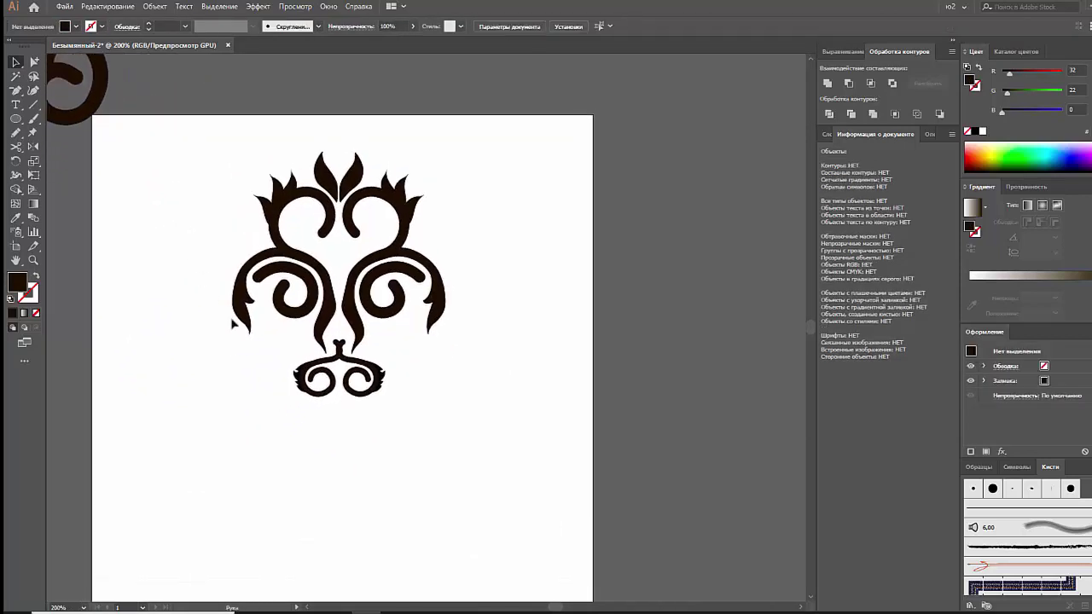
pyautogui.hotkey('alt', 'Tab')
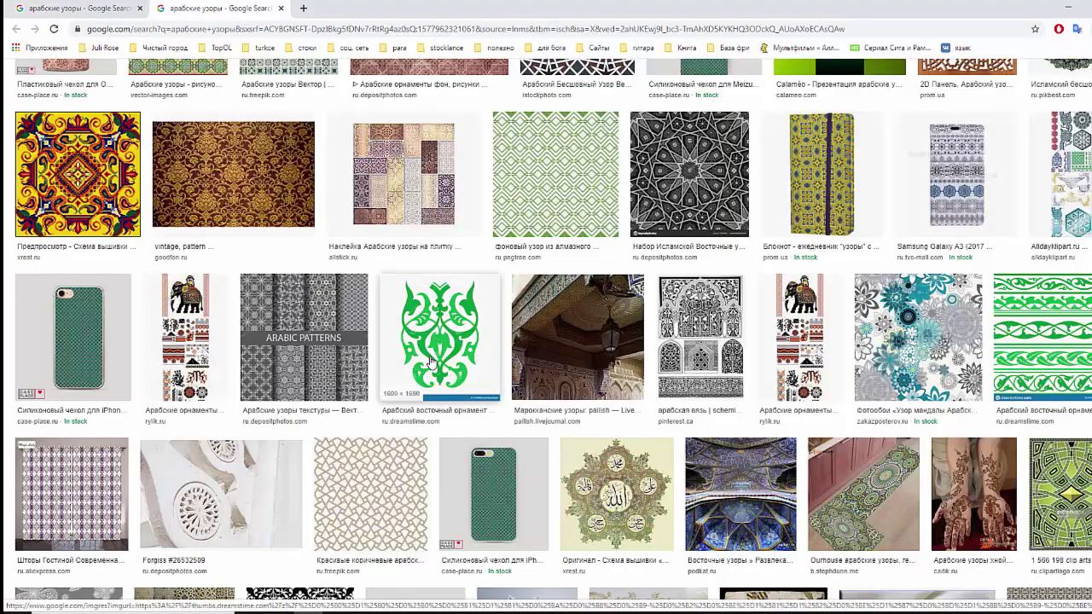
pyautogui.hotkey('alt', 'Tab')
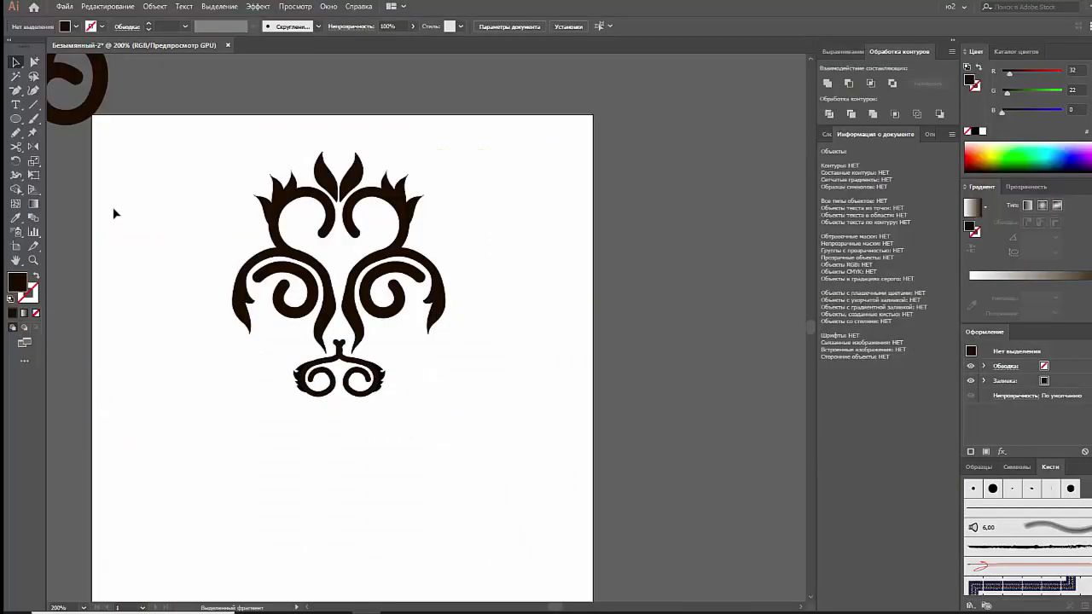
# Step: Place a copy of the ornament's left half at the lower left
pyautogui.click(18, 134)
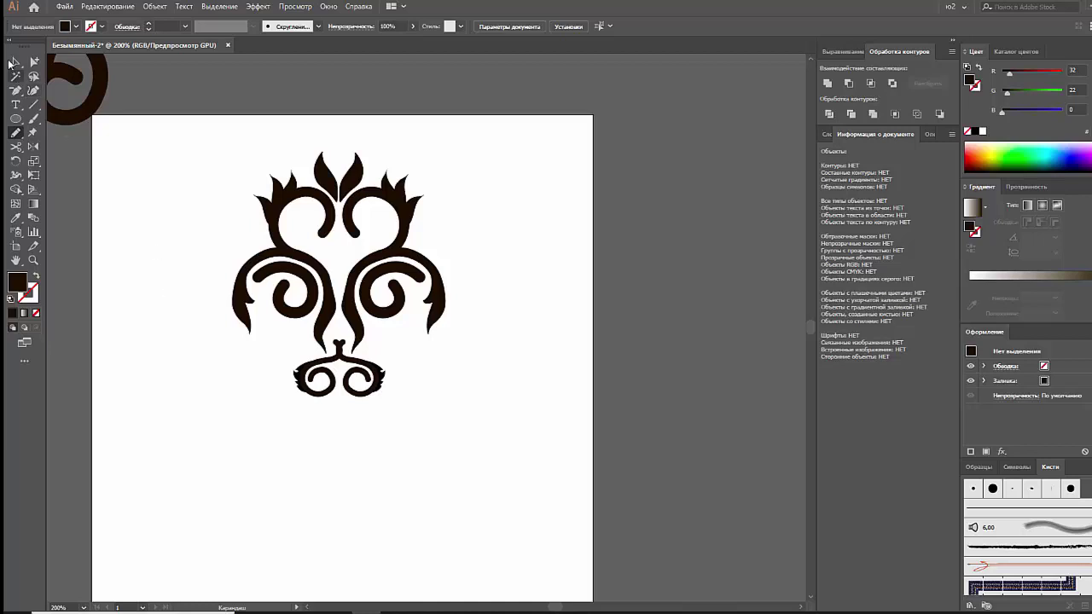
pyautogui.click(15, 63)
pyautogui.click(281, 248)
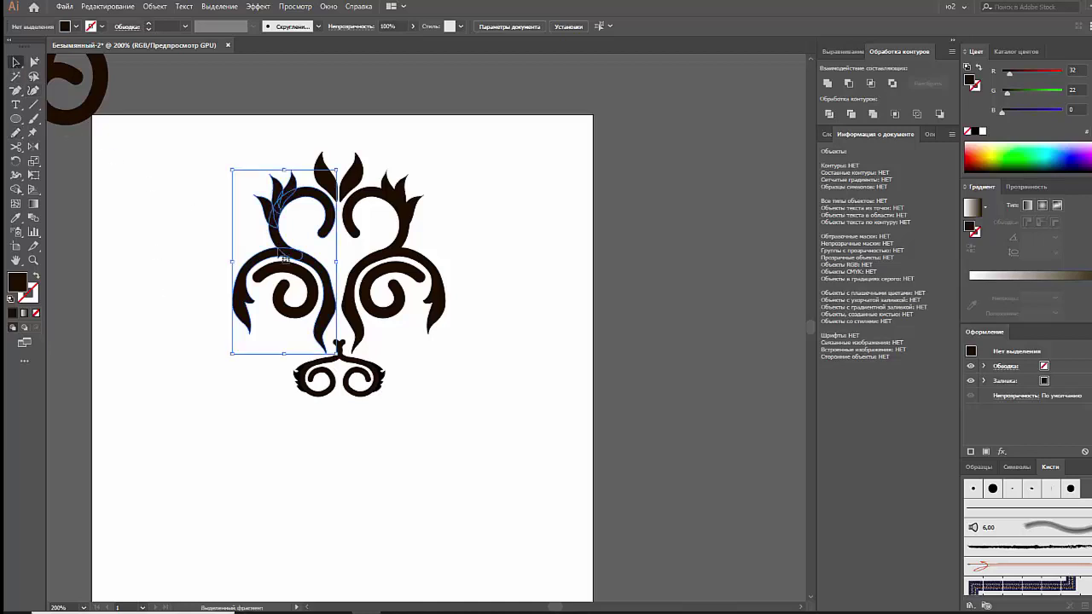
pyautogui.moveTo(283, 260); pyautogui.dragTo(184, 370)
# Step: Group the main ornament, shrink it and move it to the upper right
pyautogui.moveTo(300, 155)
pyautogui.mouseDown()
pyautogui.moveTo(404, 385)
pyautogui.moveTo(340, 390)
pyautogui.moveTo(339, 313)
pyautogui.mouseUp()
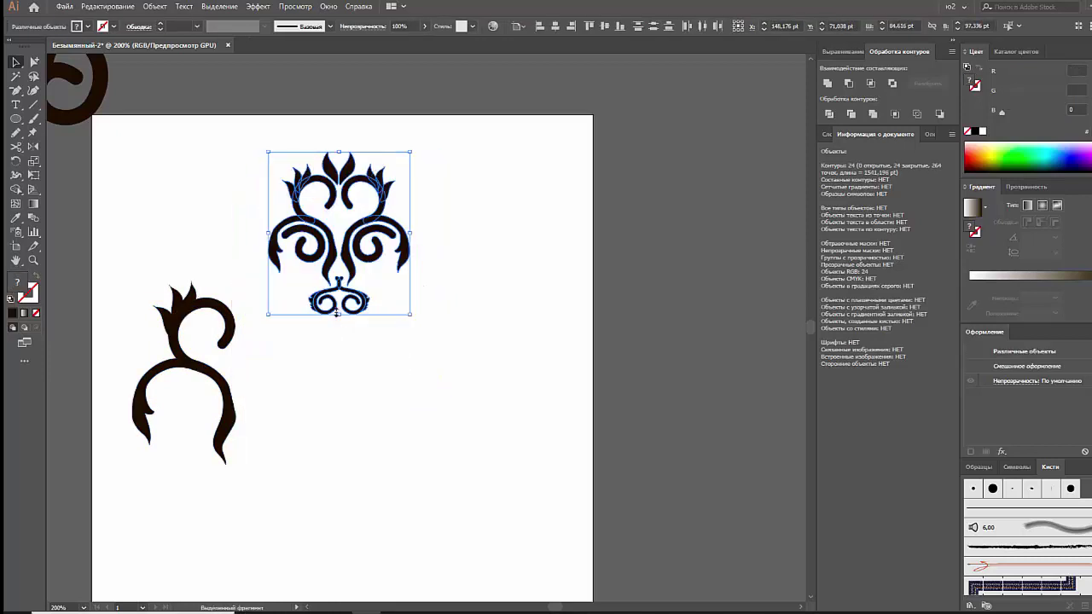
pyautogui.hotkey('ctrl', 'g')
pyautogui.moveTo(347, 265)
pyautogui.mouseDown()
pyautogui.moveTo(458, 254)
pyautogui.moveTo(518, 233)
pyautogui.mouseUp()
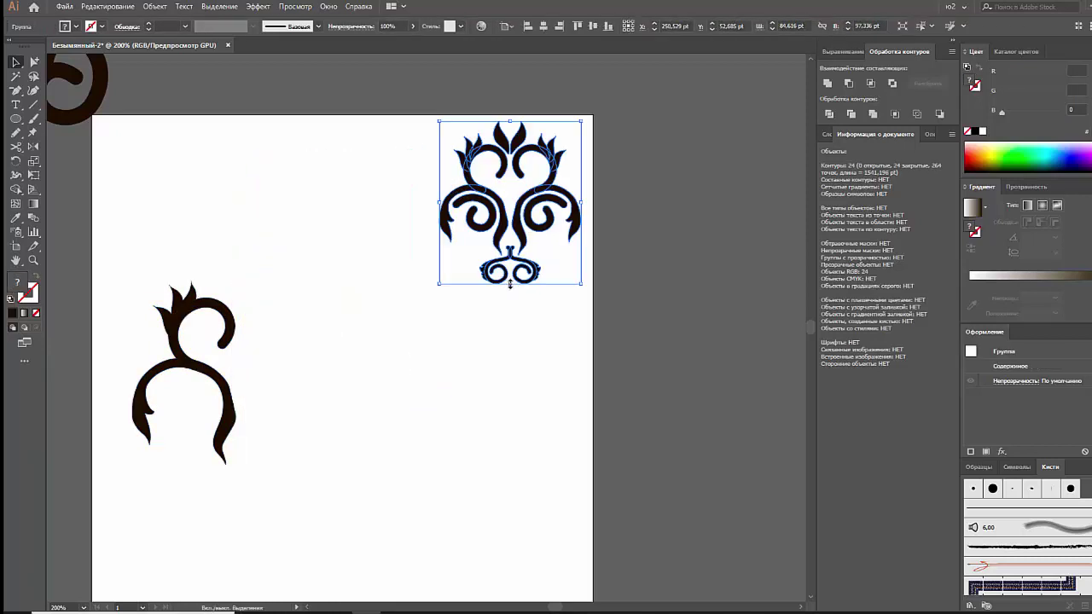
pyautogui.click(475, 313)
# Step: Move the left-half copy right and rotate it upside down
pyautogui.moveTo(206, 373); pyautogui.dragTo(328, 323)
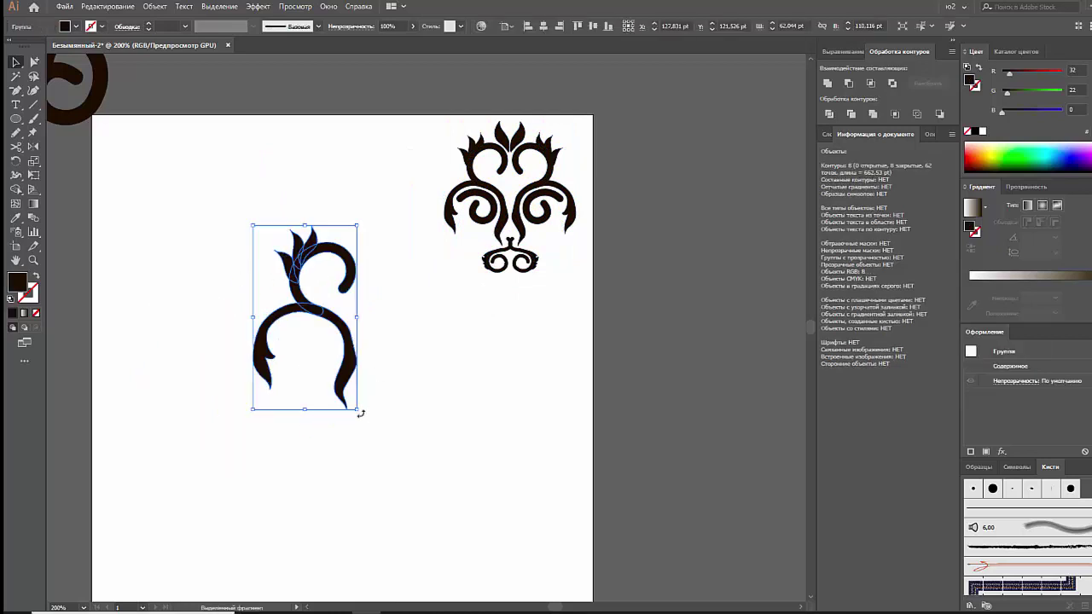
pyautogui.moveTo(369, 404); pyautogui.dragTo(217, 231)
pyautogui.click(165, 231)
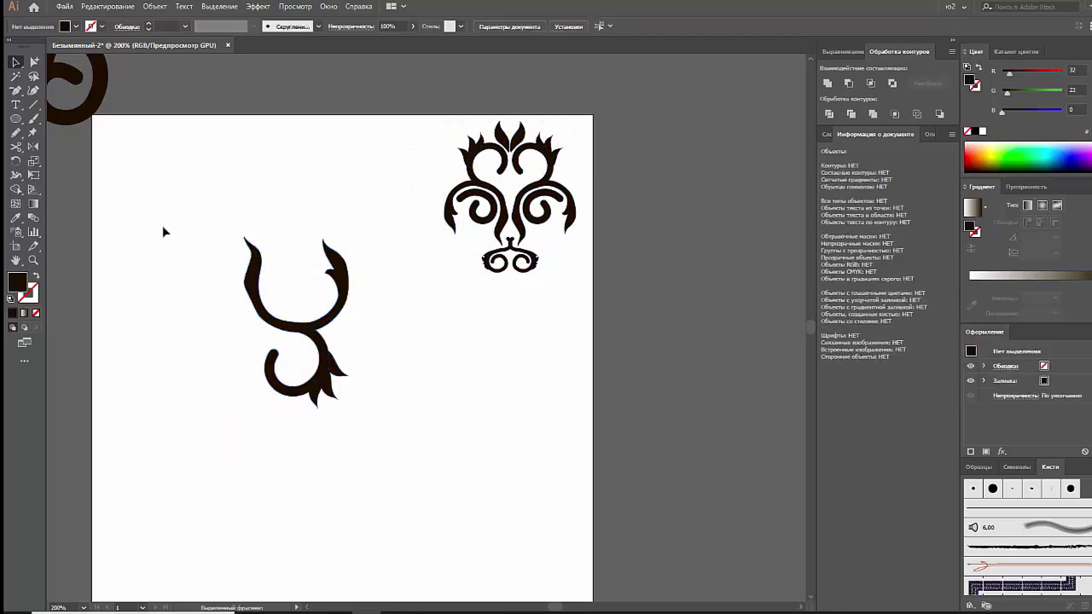
pyautogui.click(16, 132)
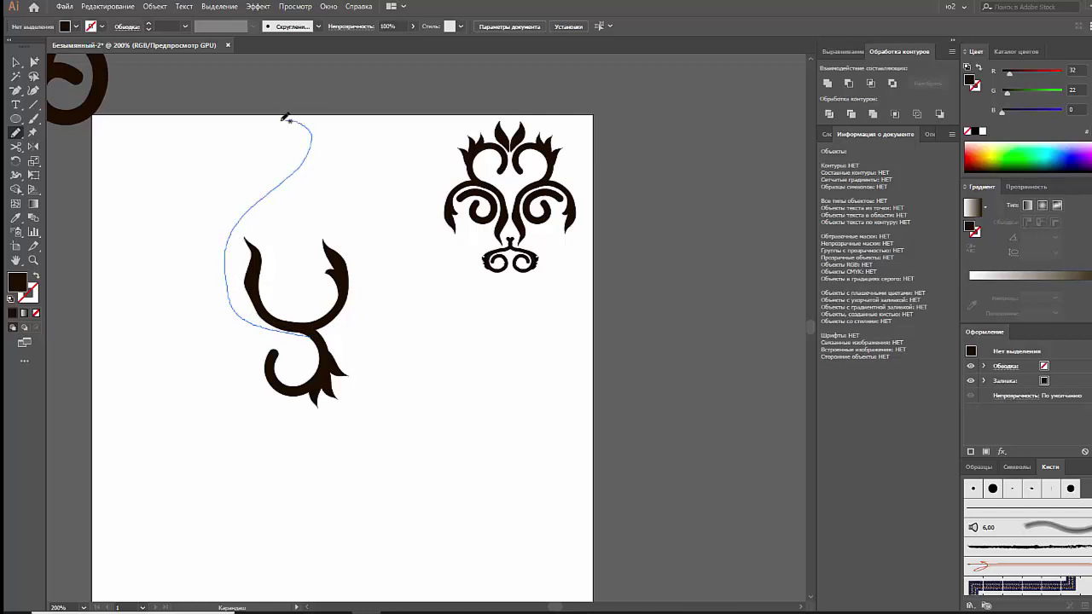
# Step: Pencil-draw a curving stem and give it a 6 pt stroke with Width Profile 1
pyautogui.moveTo(286, 118); pyautogui.dragTo(281, 121)
pyautogui.press('v')
pyautogui.click(302, 163)
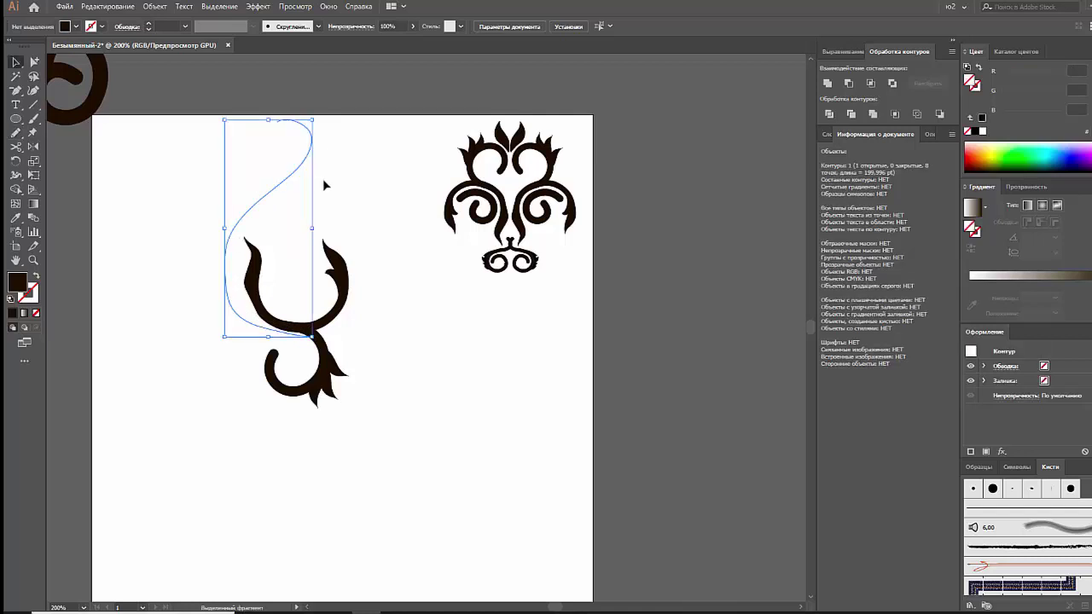
pyautogui.click(184, 29)
pyautogui.click(208, 147)
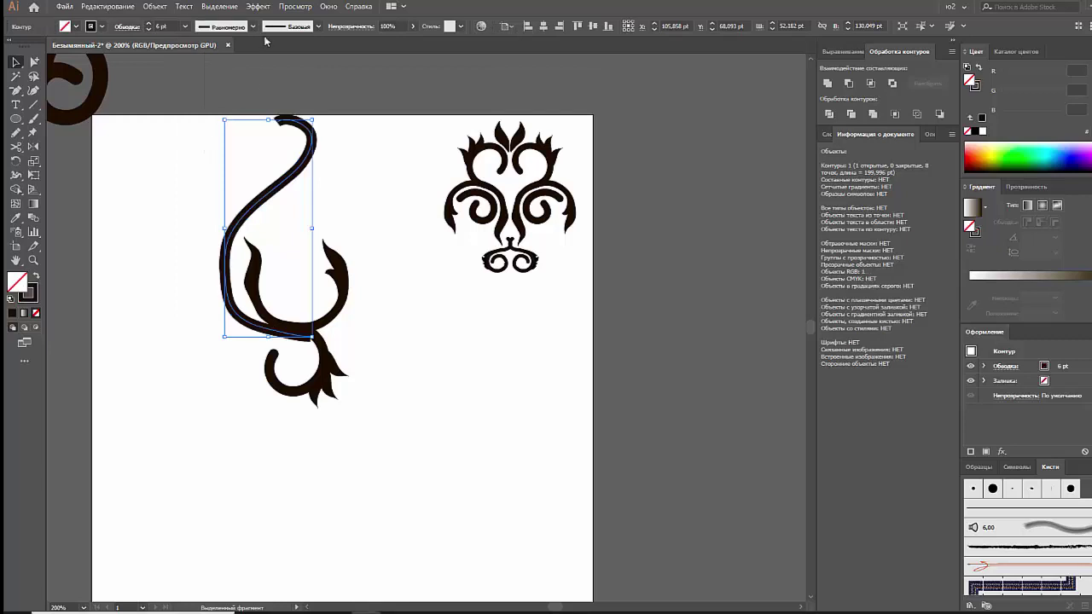
pyautogui.click(253, 27)
pyautogui.click(215, 100)
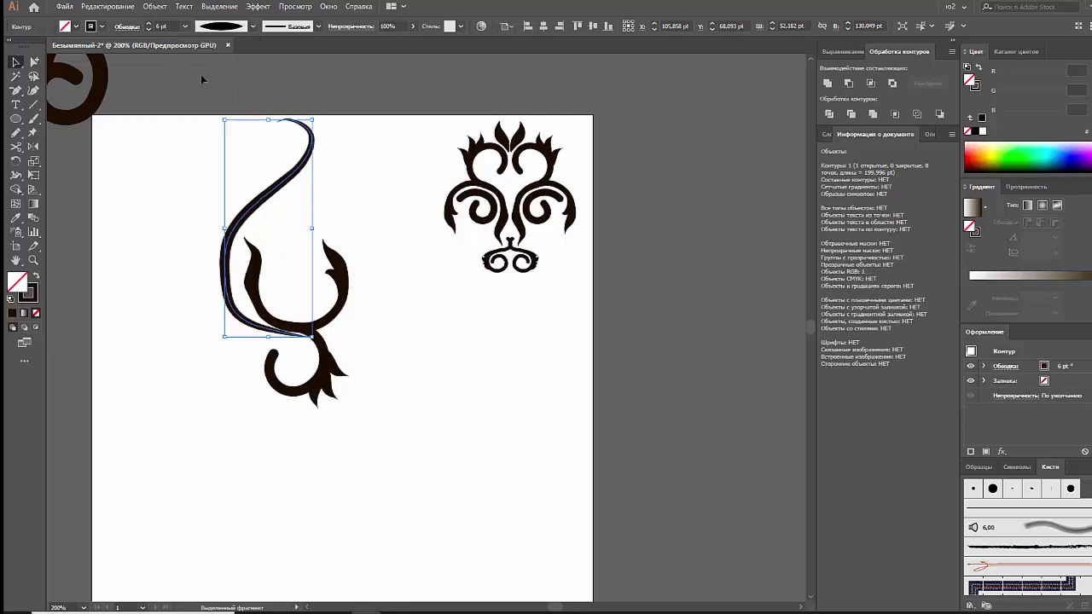
# Step: Simplify the stem at 71% curve precision and check the result
pyautogui.click(155, 6)
pyautogui.moveTo(205, 274)
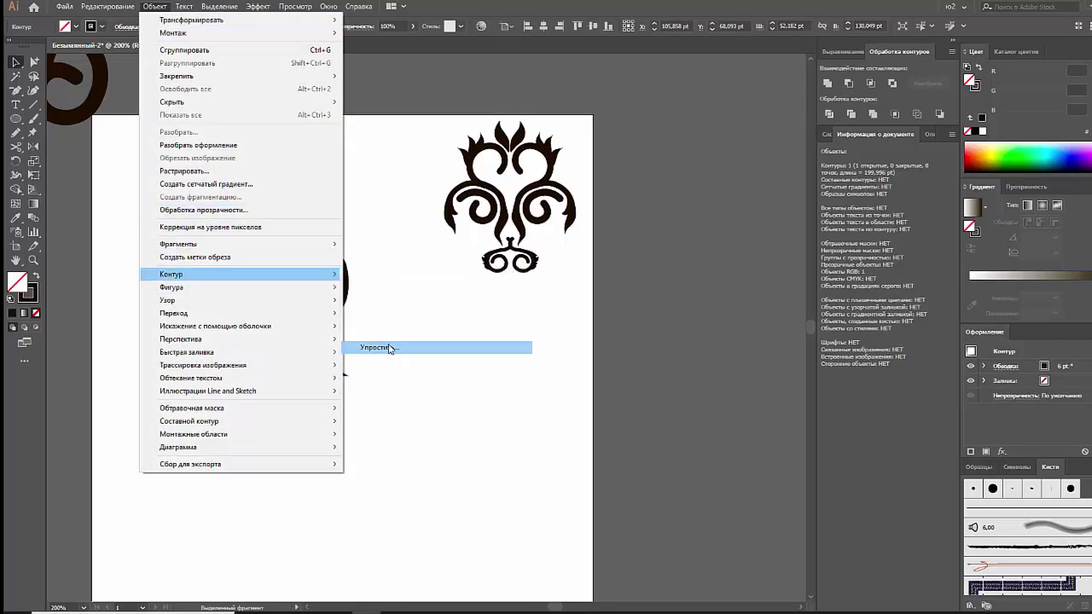
pyautogui.click(388, 348)
pyautogui.moveTo(861, 399); pyautogui.dragTo(851, 401)
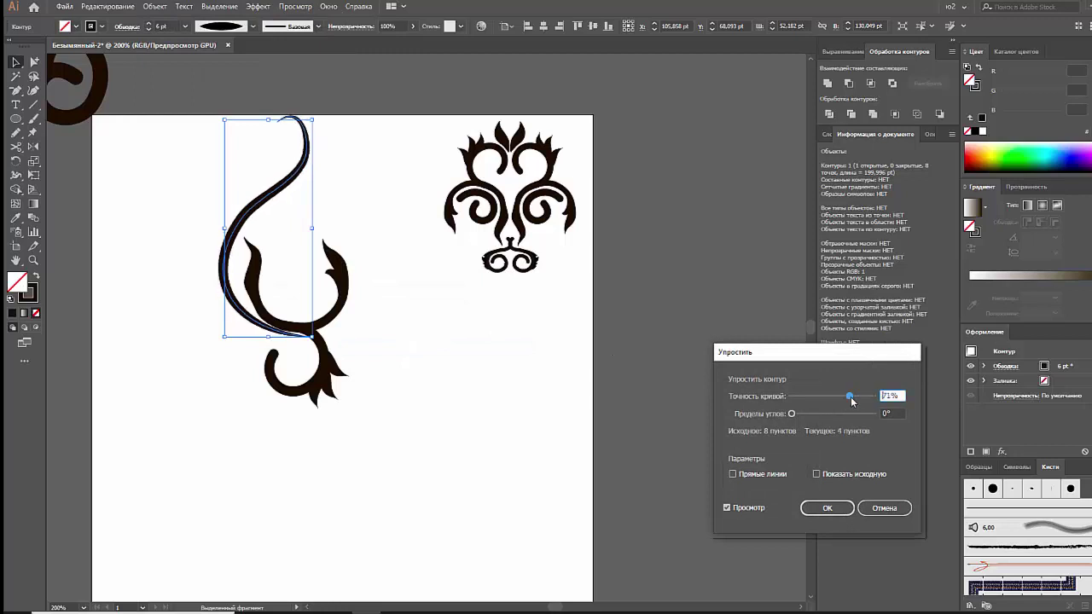
pyautogui.click(835, 509)
pyautogui.click(470, 426)
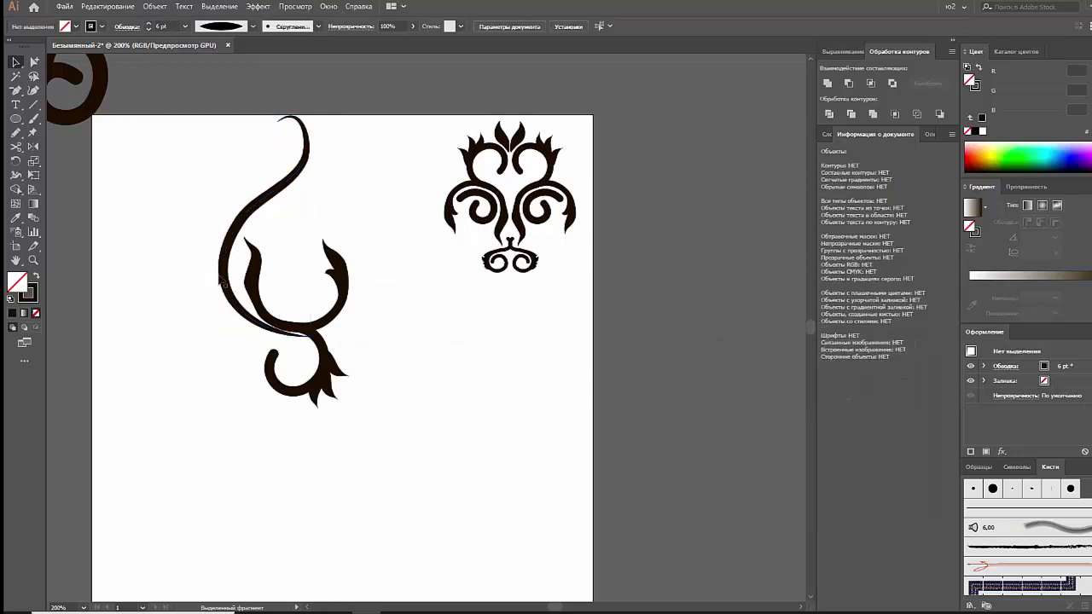
pyautogui.click(222, 282)
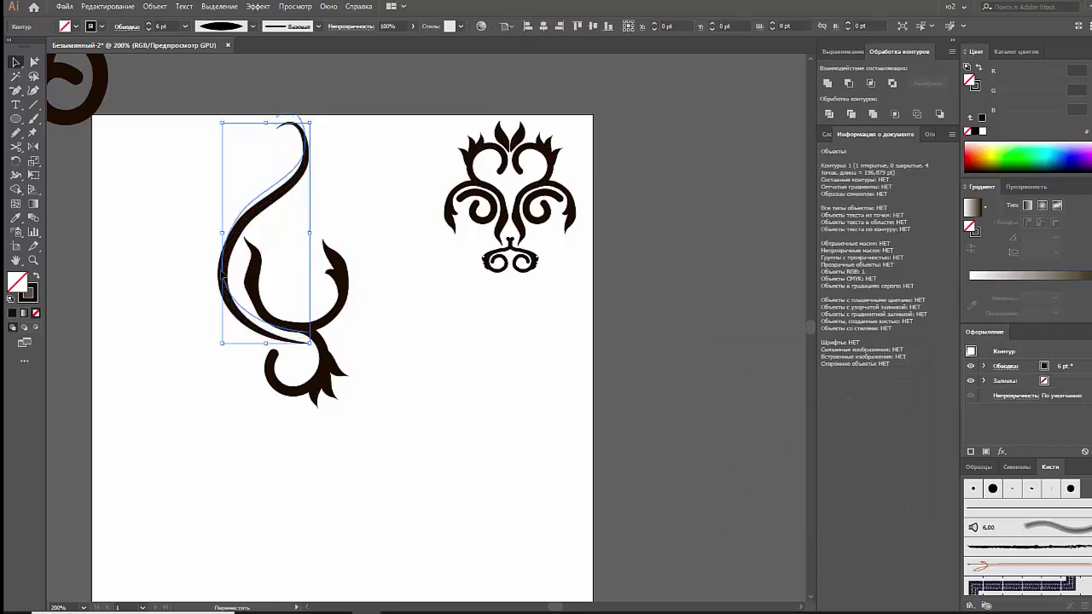
pyautogui.click(189, 283)
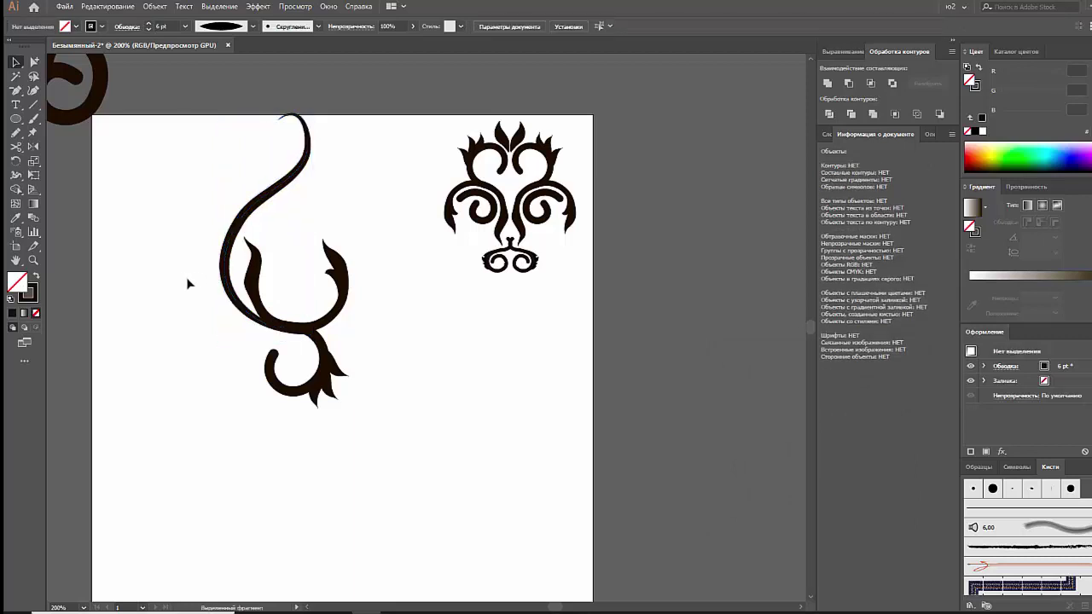
# Step: Pencil-draw a small spiral curl inside the ornament
pyautogui.click(19, 133)
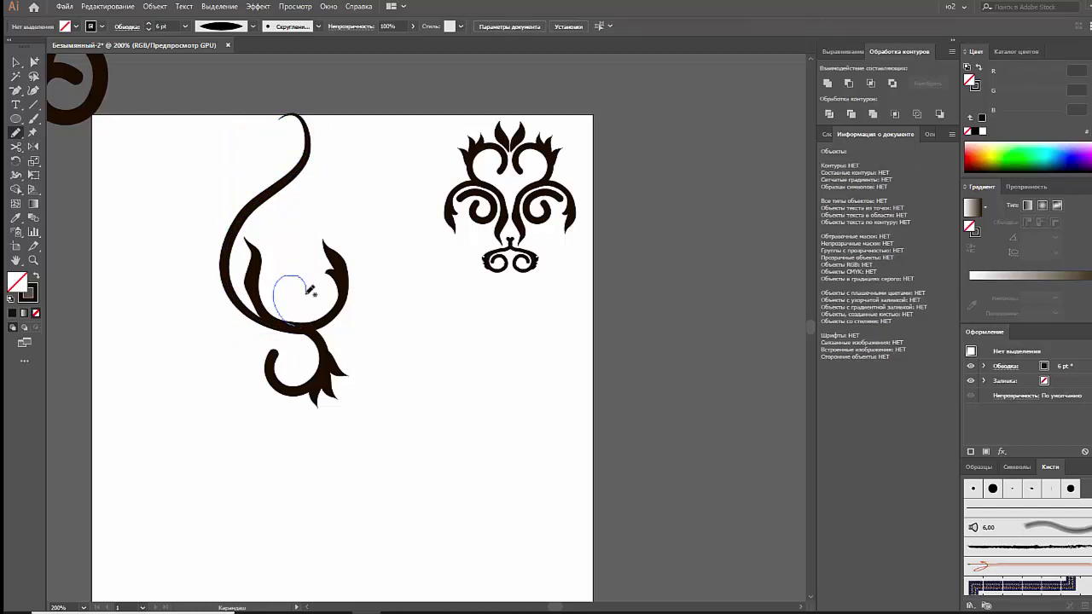
pyautogui.moveTo(293, 296); pyautogui.dragTo(295, 297)
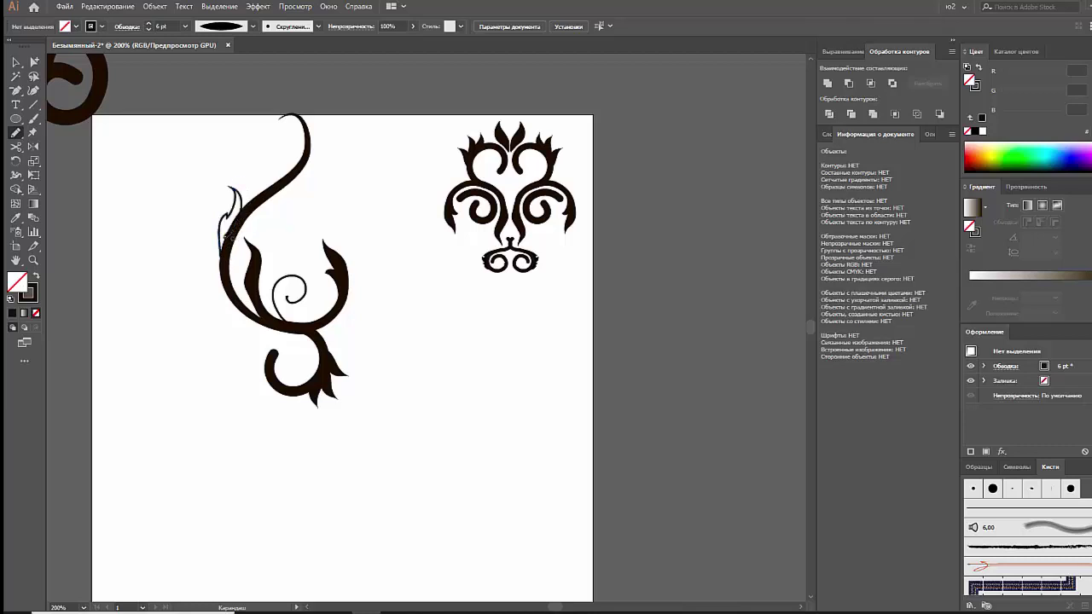
pyautogui.press('v')
# Step: Swap the leaf's fill and stroke so it fills dark brown, then drag the ornament lower
pyautogui.click(230, 192)
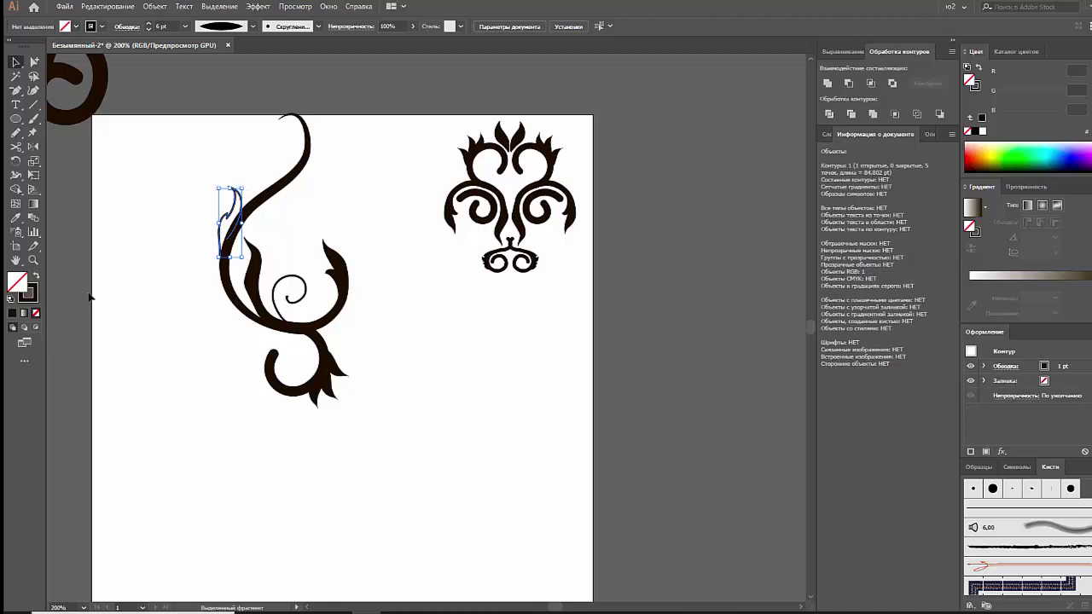
pyautogui.click(36, 276)
pyautogui.click(147, 283)
pyautogui.scroll(1, 150, 284)
pyautogui.moveTo(171, 189)
pyautogui.mouseDown()
pyautogui.moveTo(348, 429)
pyautogui.moveTo(342, 467)
pyautogui.mouseUp()
# Step: Reflect the thin leaf vertically and rotate it to follow the upper stem
pyautogui.click(106, 287)
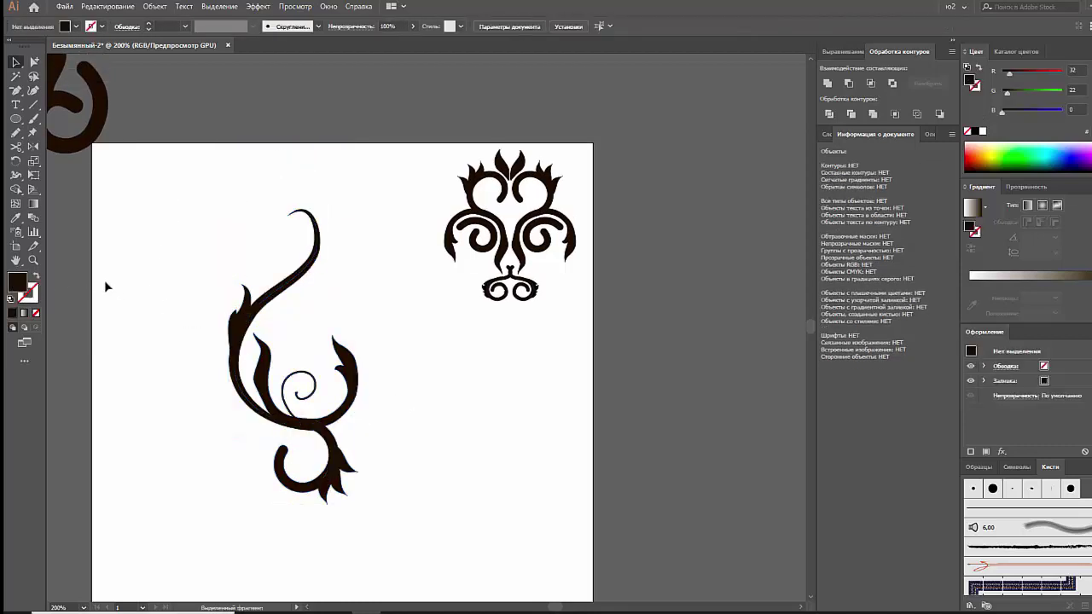
pyautogui.moveTo(249, 309); pyautogui.dragTo(337, 256)
pyautogui.rightClick(337, 256)
pyautogui.moveTo(389, 429)
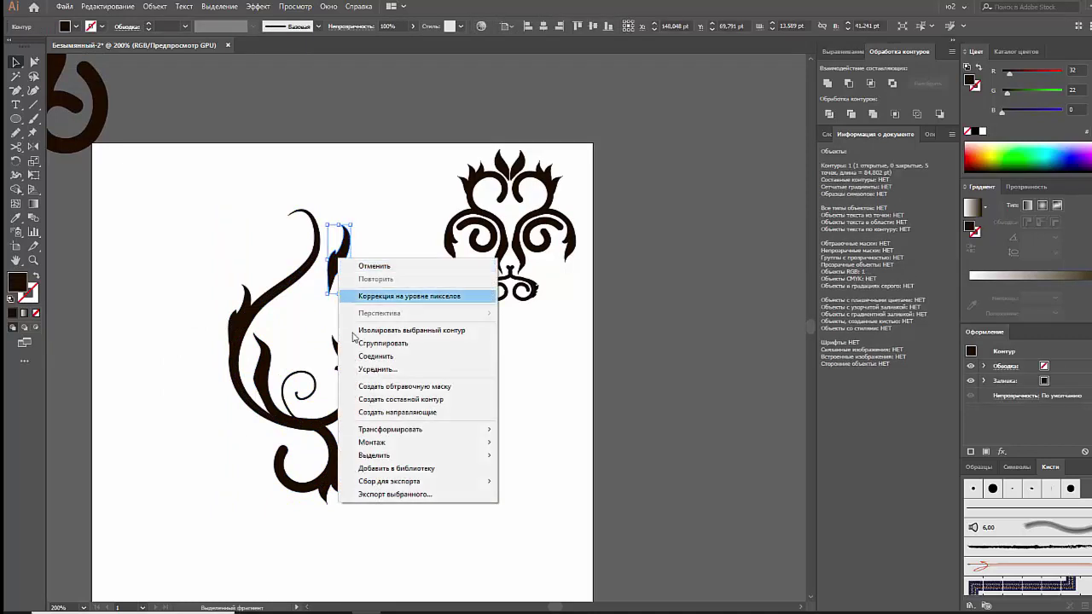
pyautogui.click(555, 471)
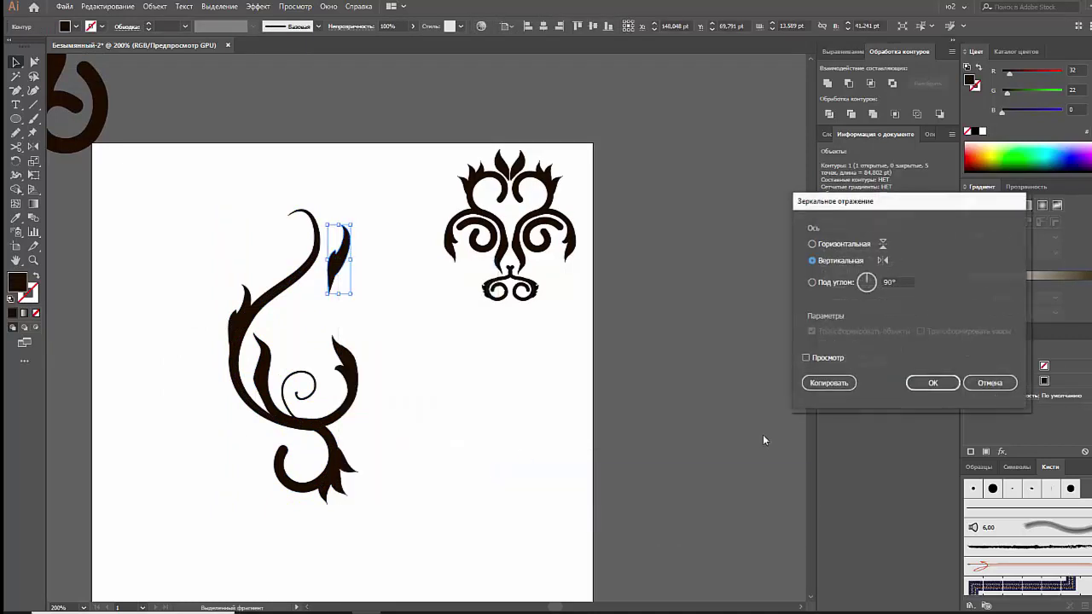
pyautogui.click(932, 382)
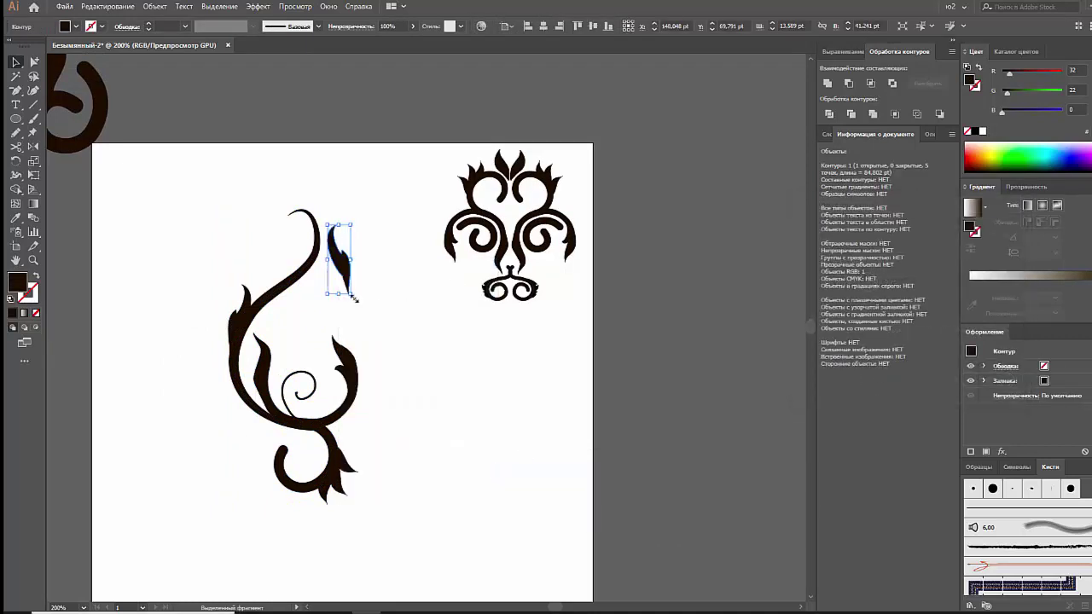
pyautogui.moveTo(350, 298)
pyautogui.mouseDown()
pyautogui.moveTo(325, 254)
pyautogui.moveTo(359, 221)
pyautogui.moveTo(356, 250)
pyautogui.mouseUp()
pyautogui.click(387, 291)
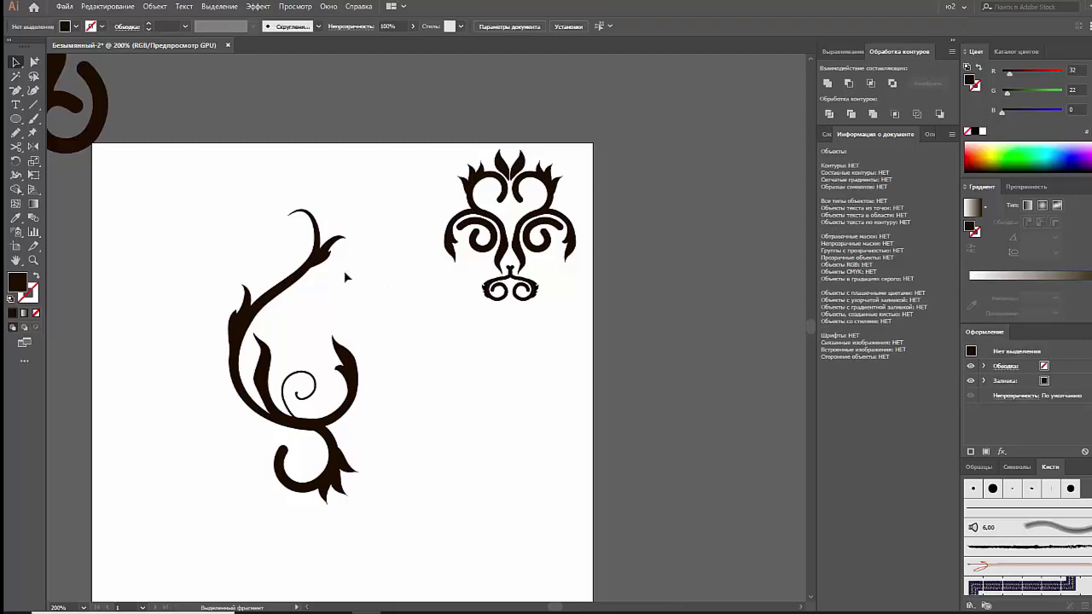
# Step: Draw a new leaf, unite it with Pathfinder, and bend it with an Arc warp
pyautogui.moveTo(323, 267); pyautogui.dragTo(258, 309)
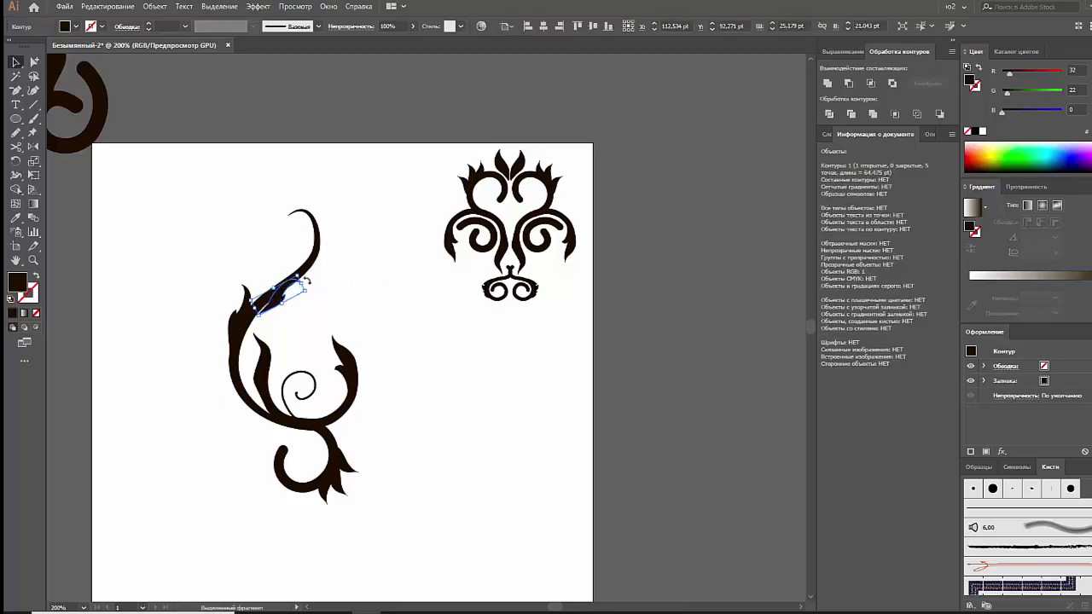
pyautogui.moveTo(250, 305); pyautogui.dragTo(364, 278)
pyautogui.click(826, 83)
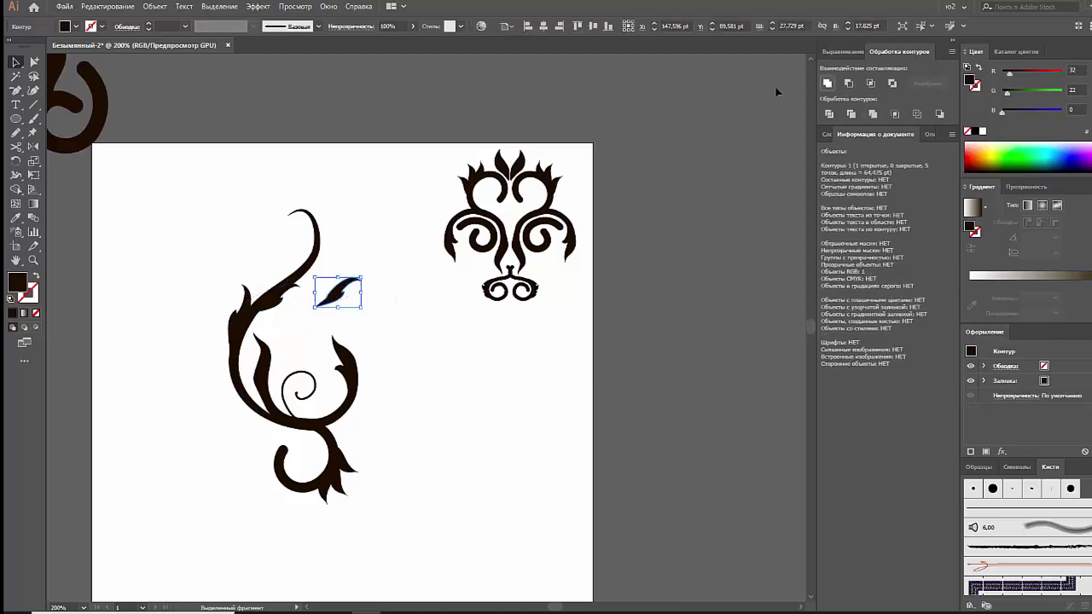
pyautogui.click(258, 6)
pyautogui.moveTo(286, 60)
pyautogui.click(452, 75)
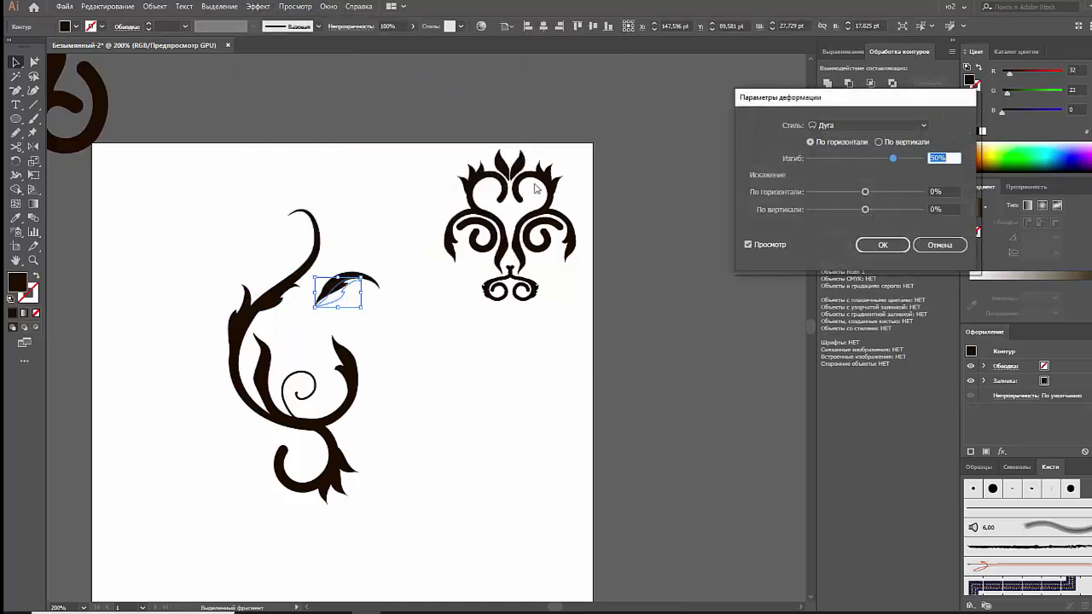
pyautogui.moveTo(896, 163); pyautogui.dragTo(894, 164)
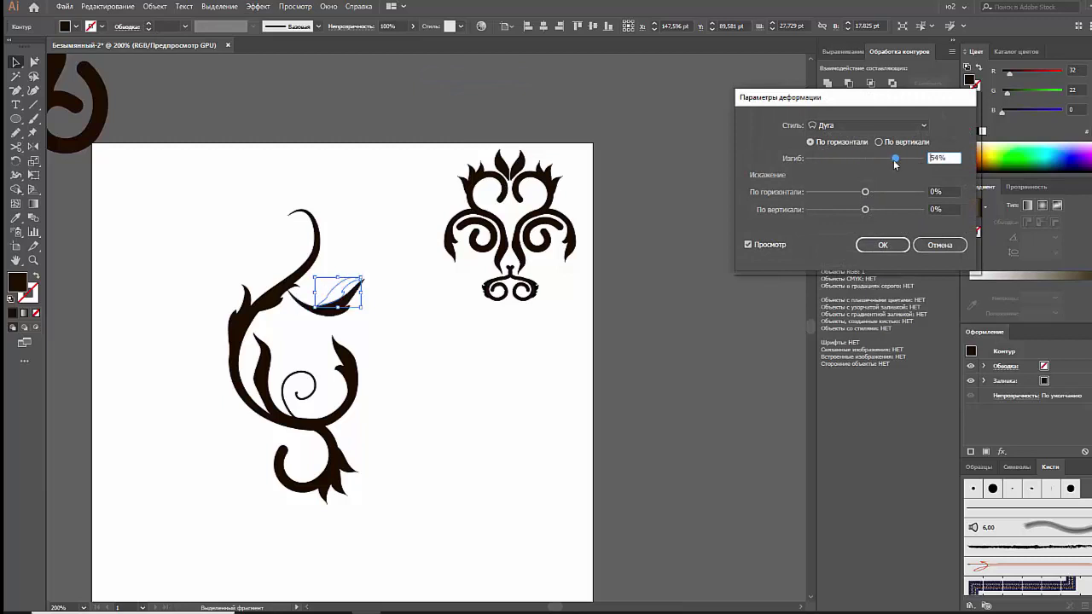
pyautogui.moveTo(859, 164); pyautogui.dragTo(819, 167)
pyautogui.click(870, 246)
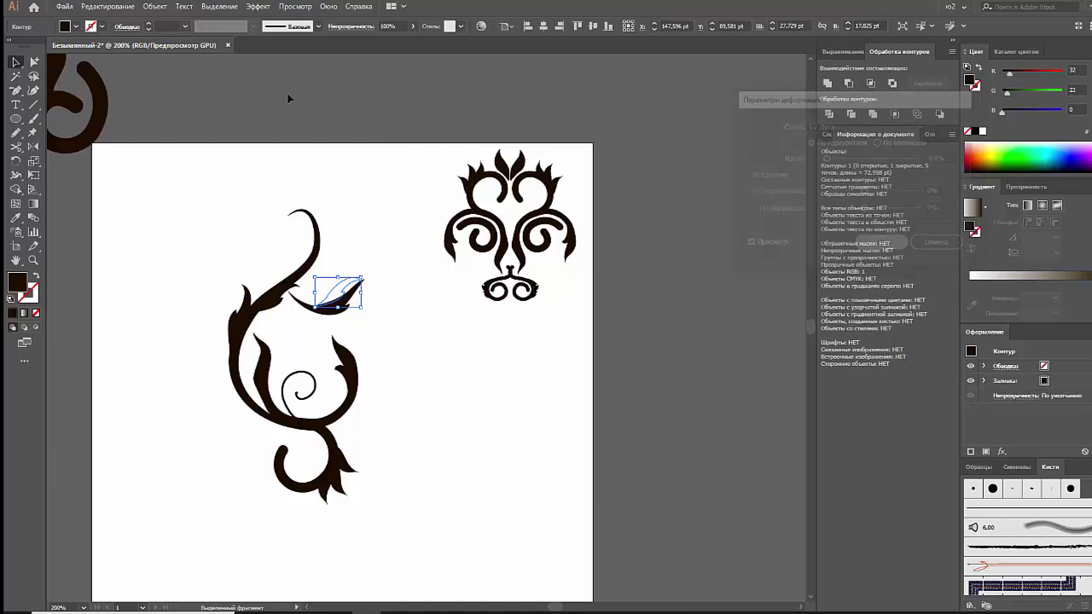
# Step: Expand the warped leaf's appearance and place a rotated copy right of the ornament
pyautogui.click(155, 7)
pyautogui.click(181, 145)
pyautogui.moveTo(343, 307)
pyautogui.mouseDown()
pyautogui.moveTo(354, 454)
pyautogui.moveTo(325, 547)
pyautogui.moveTo(434, 410)
pyautogui.moveTo(422, 401)
pyautogui.mouseUp()
pyautogui.click(334, 499)
pyautogui.click(384, 489)
pyautogui.moveTo(403, 448)
pyautogui.mouseDown()
pyautogui.moveTo(428, 356)
pyautogui.moveTo(456, 361)
pyautogui.mouseUp()
pyautogui.moveTo(345, 300); pyautogui.dragTo(576, 407)
pyautogui.click(380, 409)
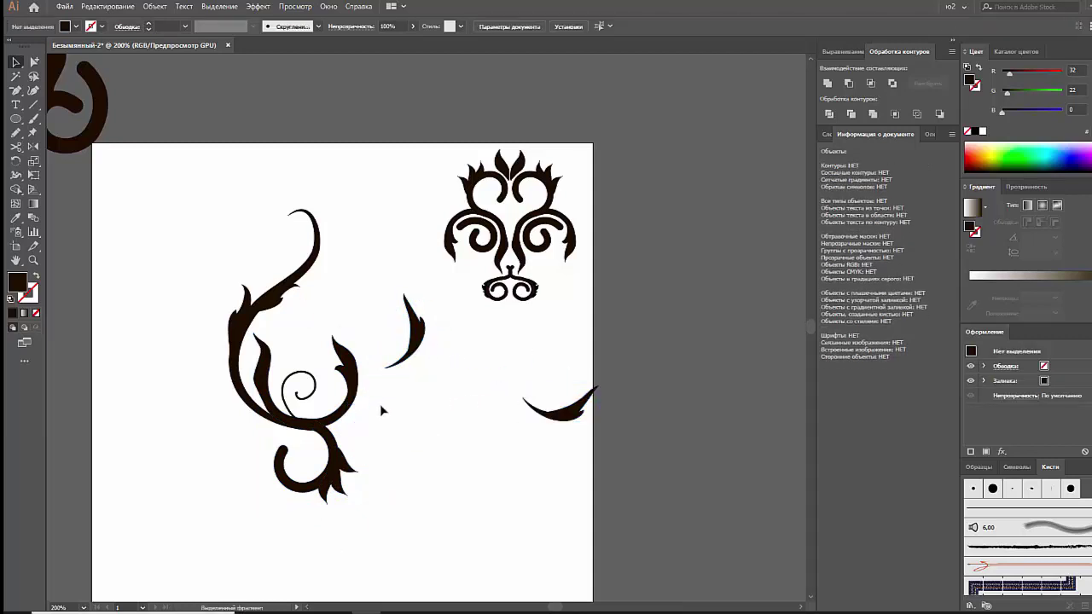
# Step: Pencil-draw a long looping curve with a 4 pt stroke and flipped taper profile
pyautogui.click(16, 132)
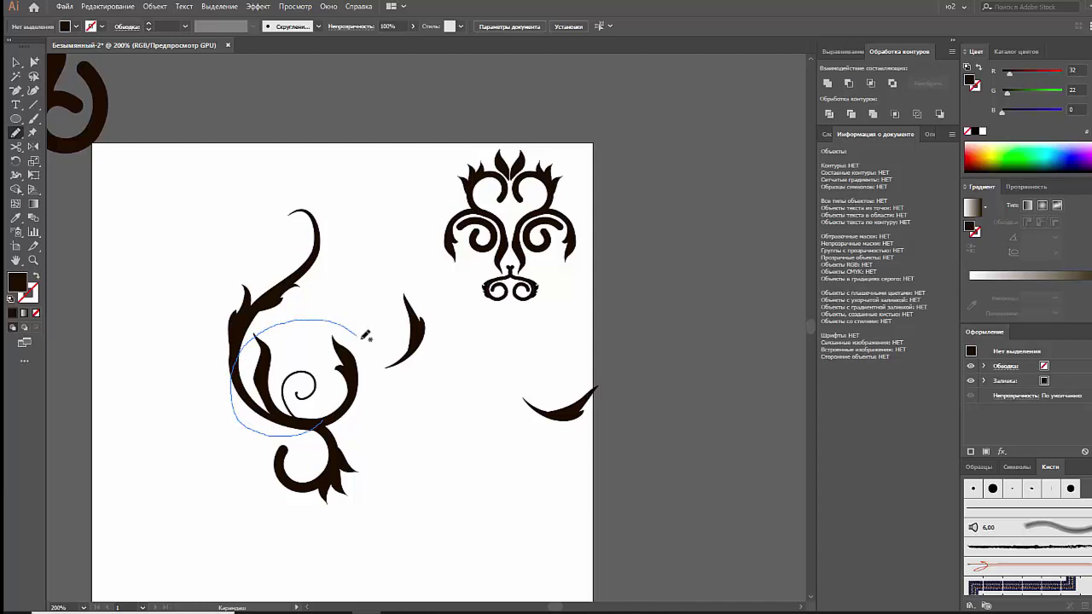
pyautogui.moveTo(417, 363); pyautogui.dragTo(382, 415)
pyautogui.click(15, 61)
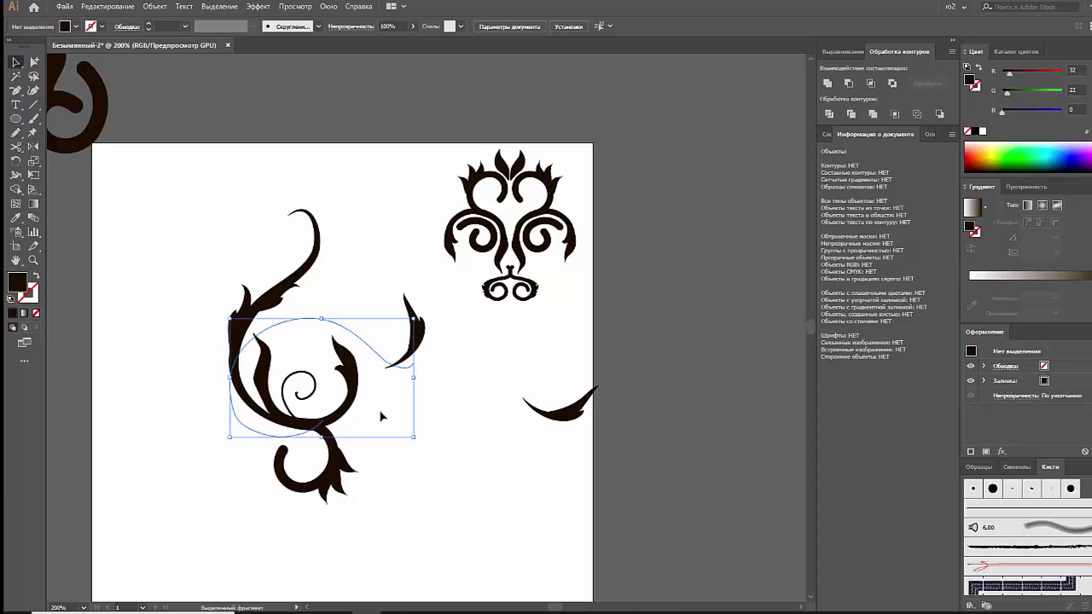
pyautogui.click(188, 27)
pyautogui.click(203, 116)
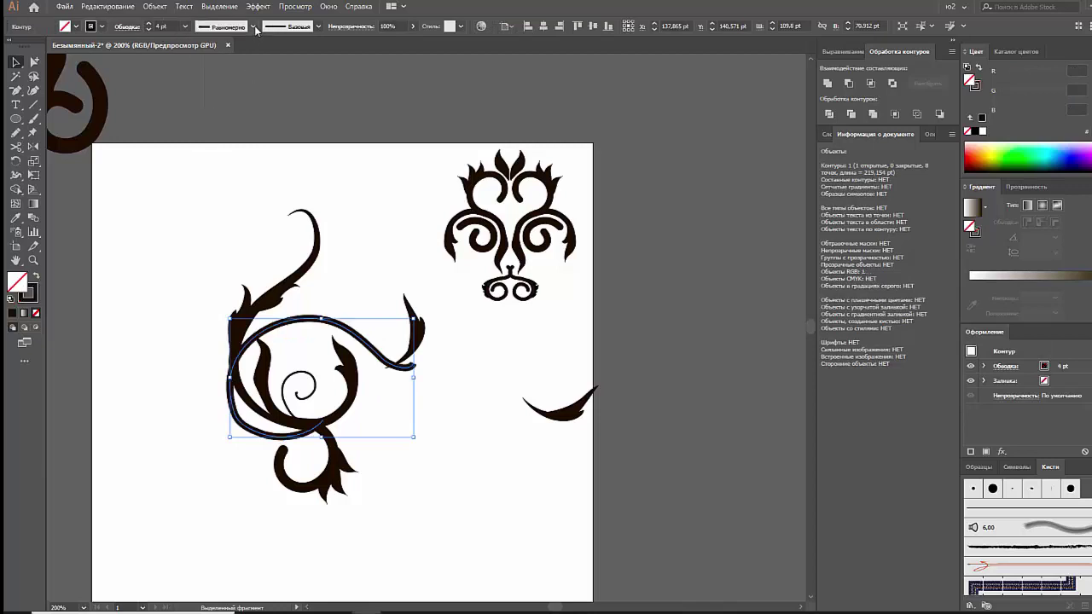
pyautogui.click(253, 26)
pyautogui.click(226, 124)
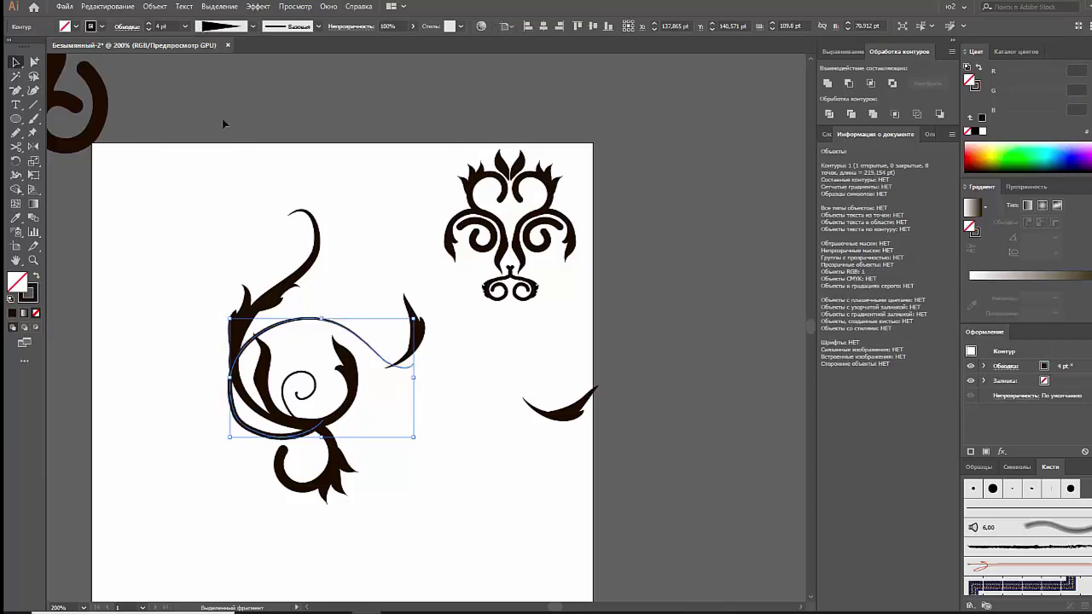
pyautogui.click(128, 27)
pyautogui.click(114, 208)
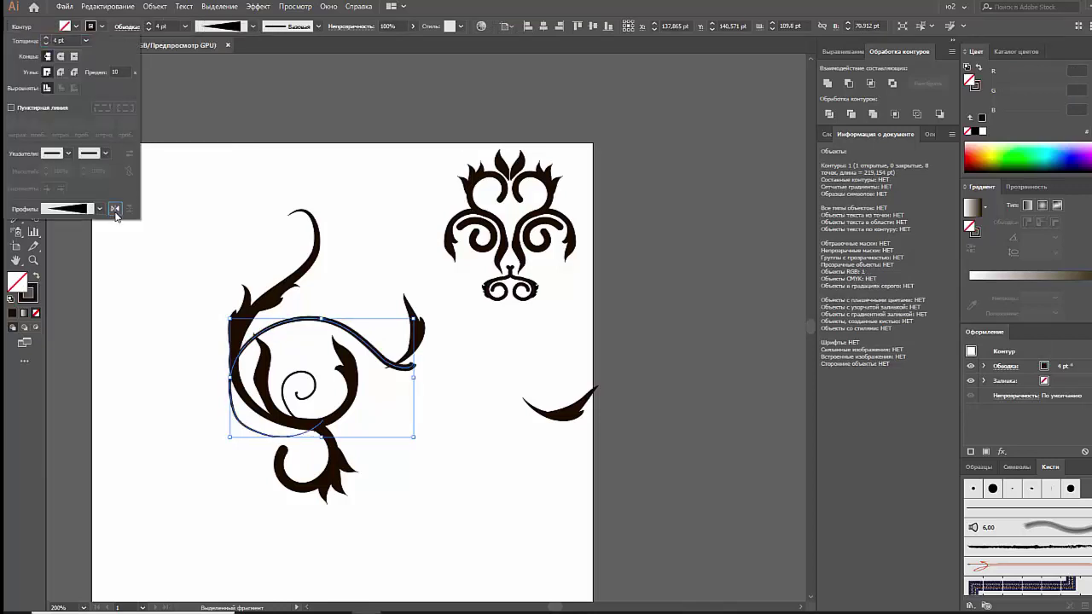
# Step: Simplify the curve at about 94% curve precision
pyautogui.click(155, 6)
pyautogui.moveTo(171, 274)
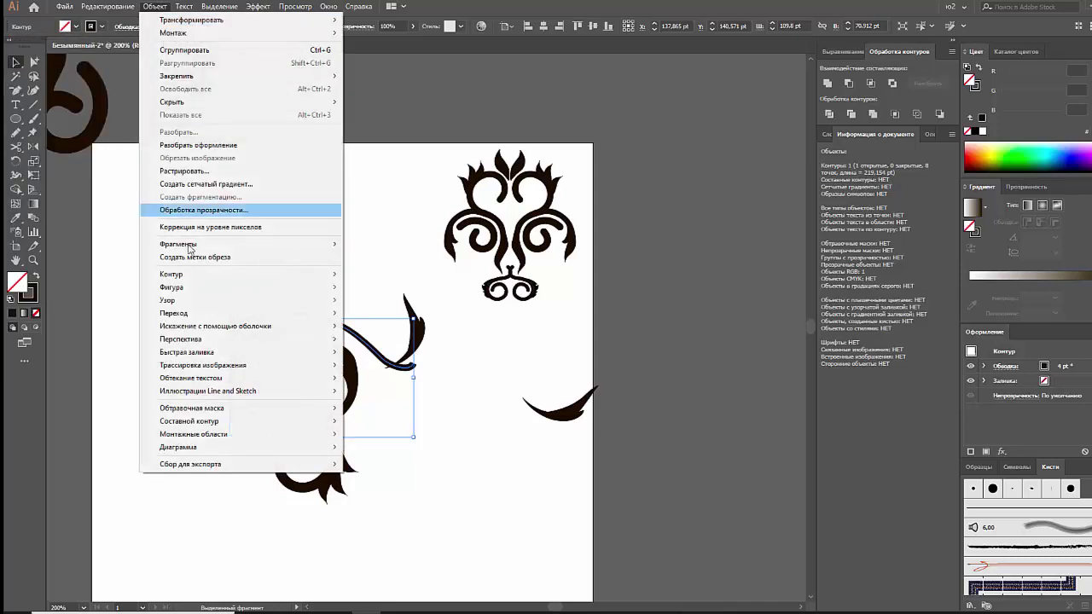
pyautogui.click(377, 347)
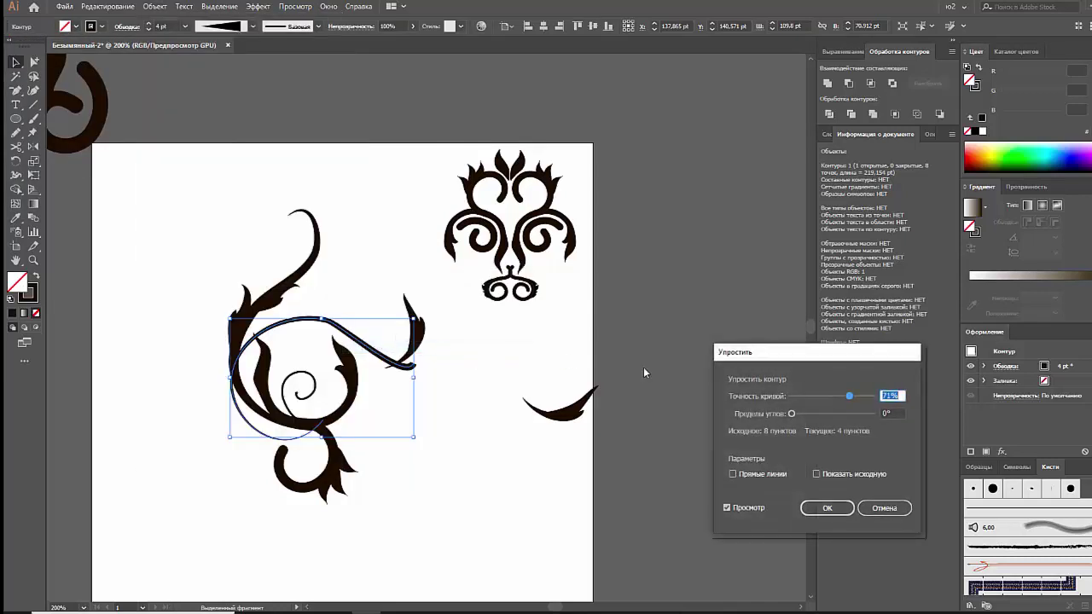
pyautogui.moveTo(850, 404); pyautogui.dragTo(870, 397)
pyautogui.click(826, 507)
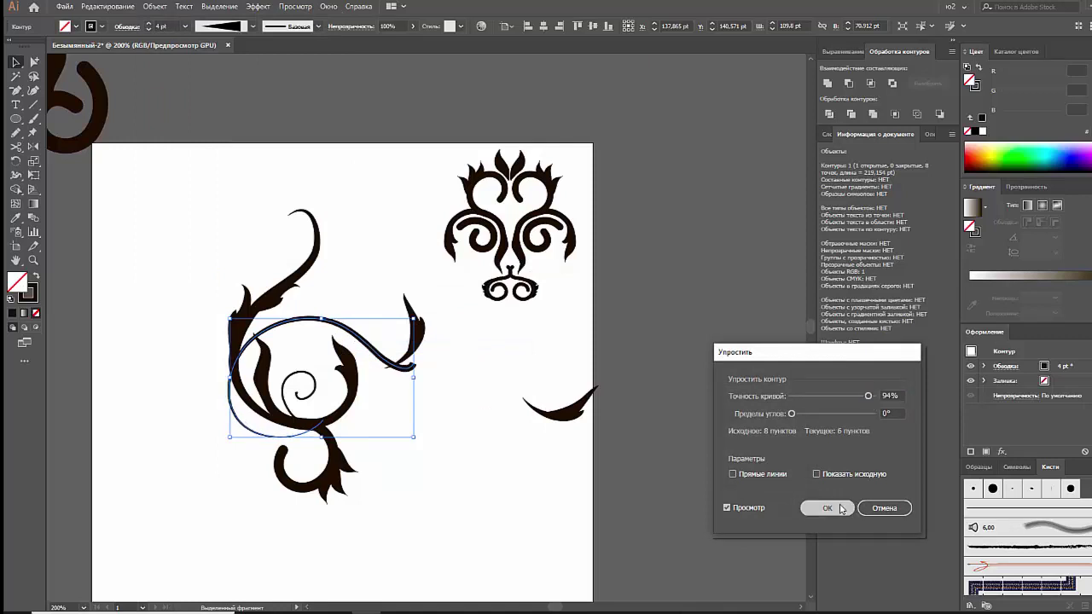
pyautogui.click(427, 353)
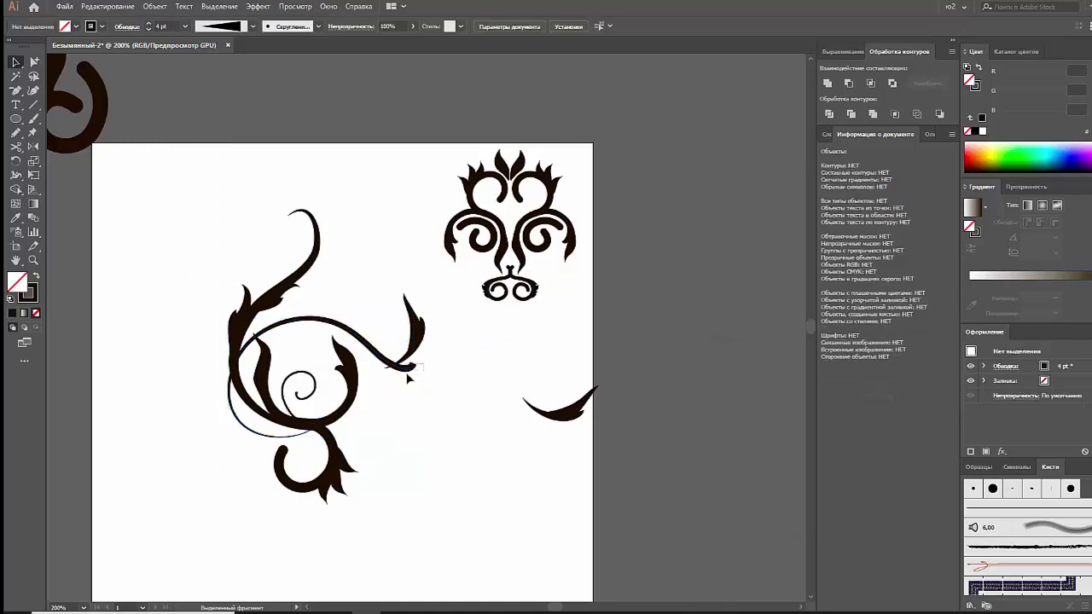
# Step: Give the long curving stroke an elliptical width profile
pyautogui.click(407, 368)
pyautogui.click(252, 26)
pyautogui.click(224, 61)
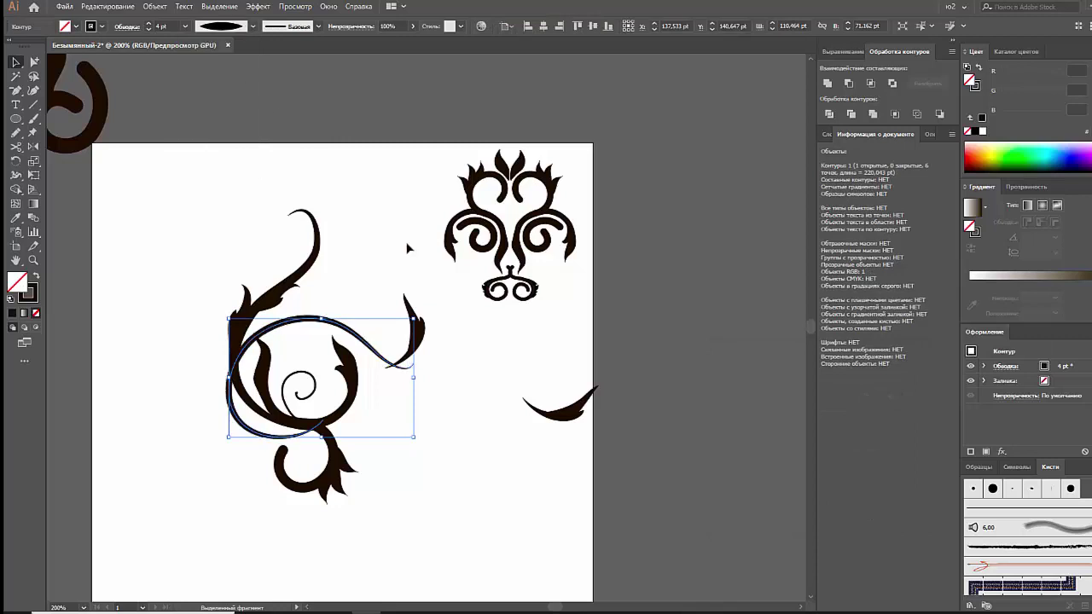
pyautogui.click(422, 280)
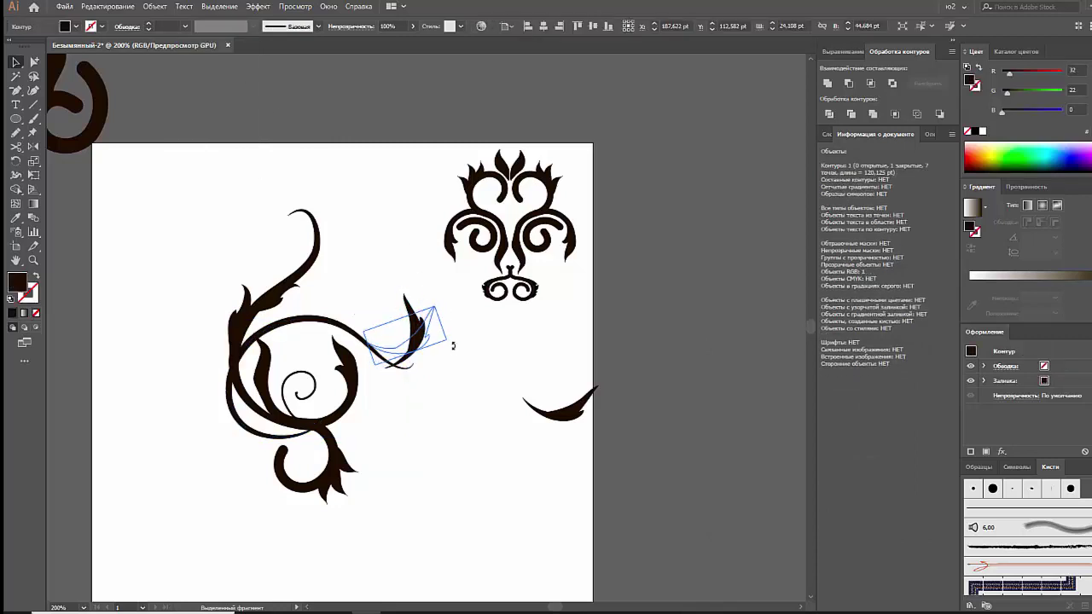
# Step: Rotate the small swoosh near-horizontal and move it onto the curve's end
pyautogui.moveTo(433, 304)
pyautogui.mouseDown()
pyautogui.moveTo(463, 366)
pyautogui.moveTo(426, 369)
pyautogui.mouseUp()
pyautogui.click(464, 366)
pyautogui.click(460, 385)
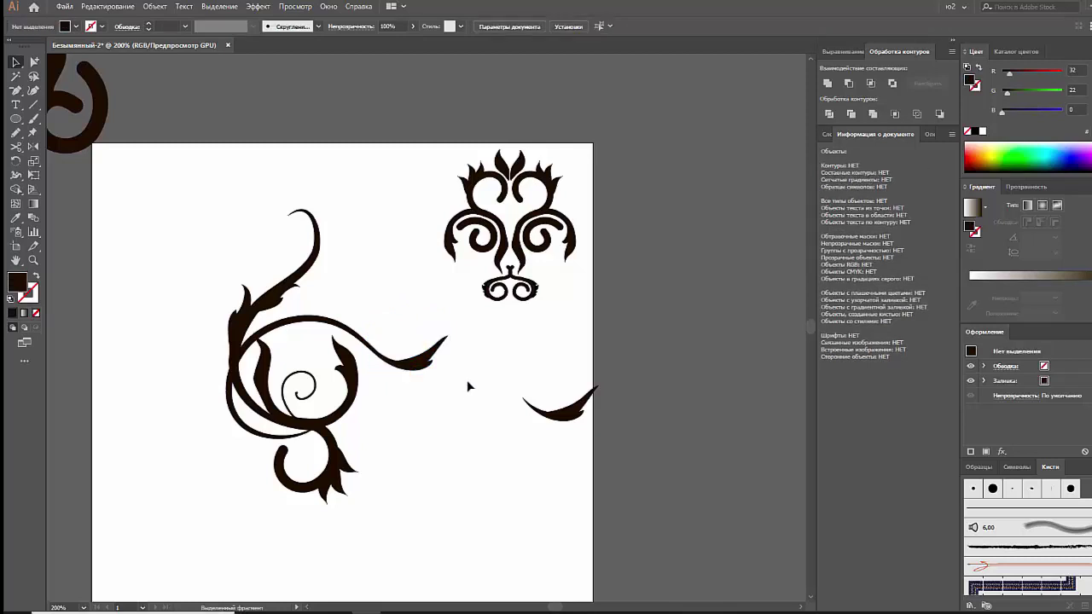
# Step: Reshape the long curve, pulling its left side inward against the stem
pyautogui.click(241, 416)
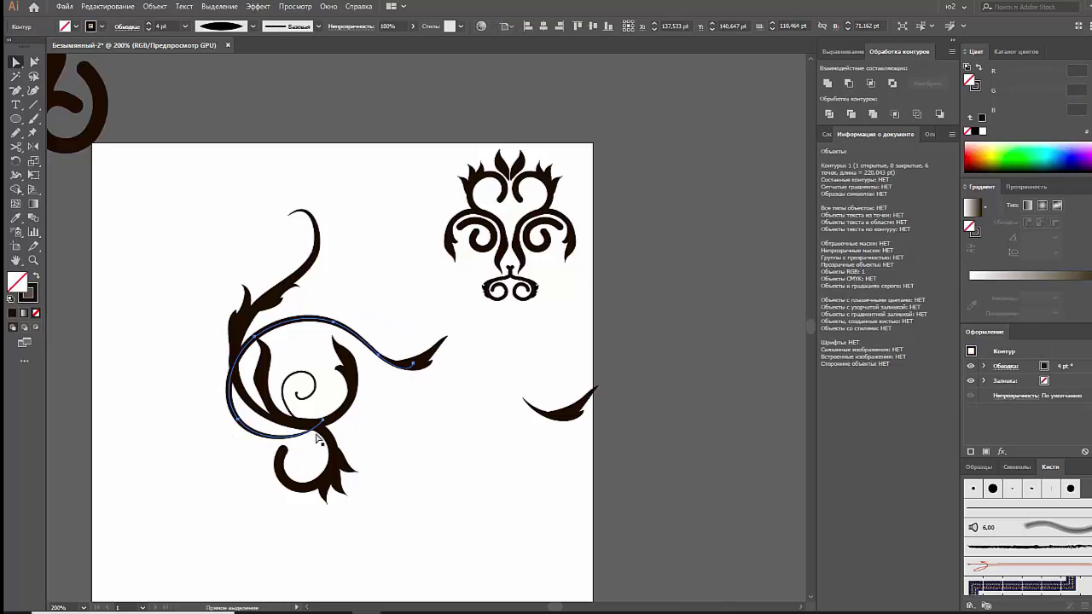
pyautogui.press('v')
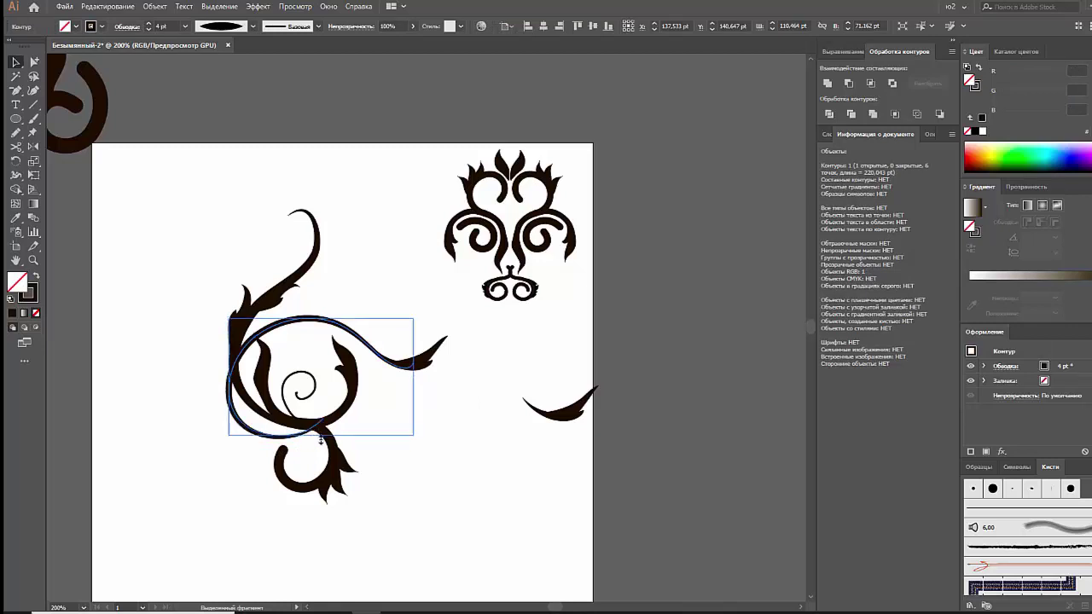
pyautogui.moveTo(309, 439); pyautogui.dragTo(322, 444)
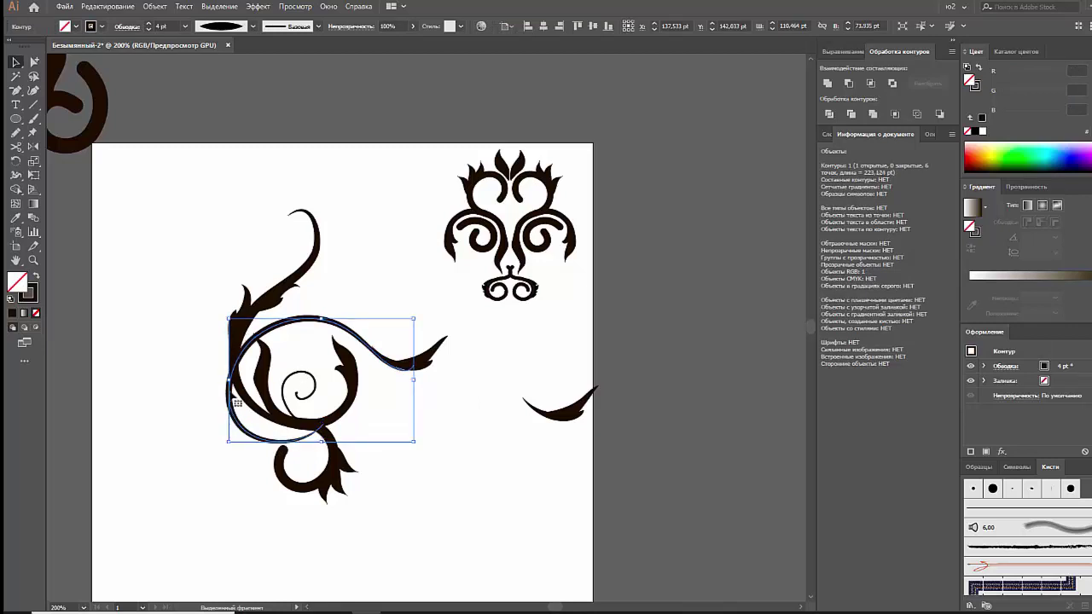
pyautogui.moveTo(228, 380); pyautogui.dragTo(243, 380)
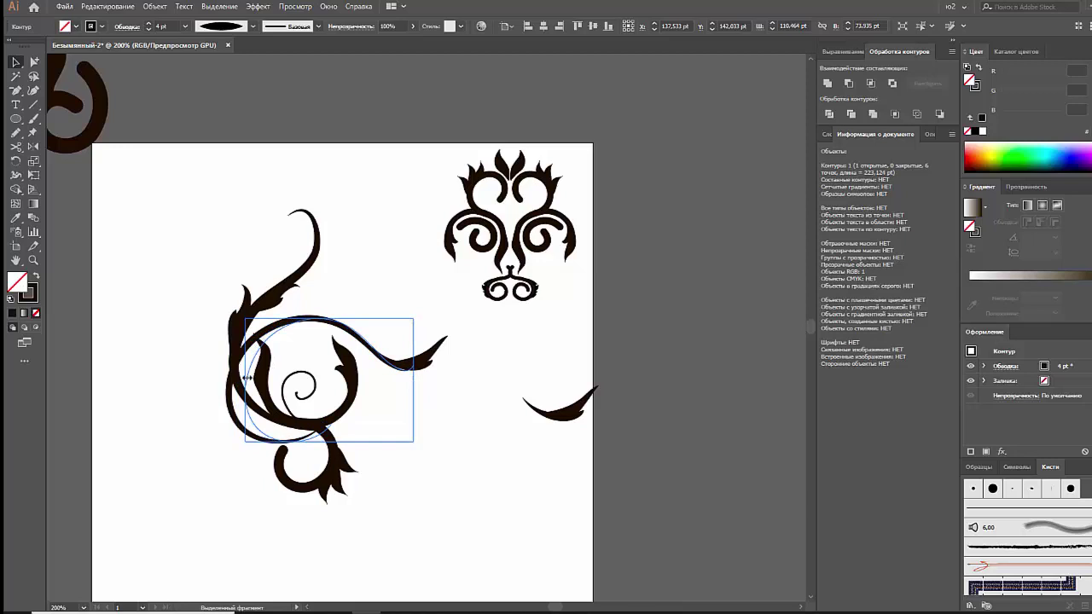
pyautogui.click(427, 439)
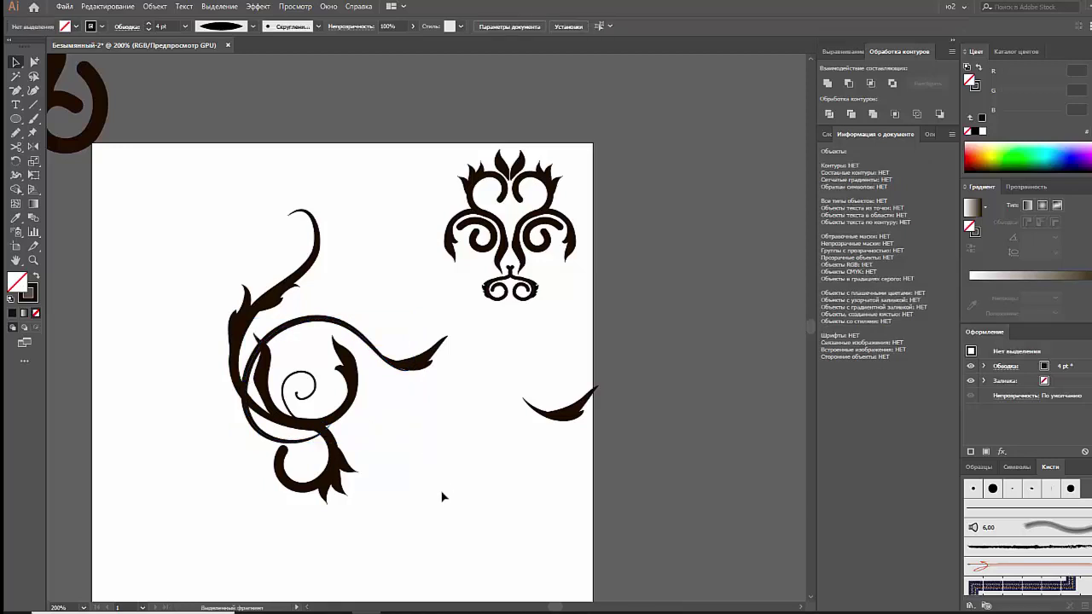
# Step: Apply a tapered width profile to the swirl's upper left stroke
pyautogui.click(305, 237)
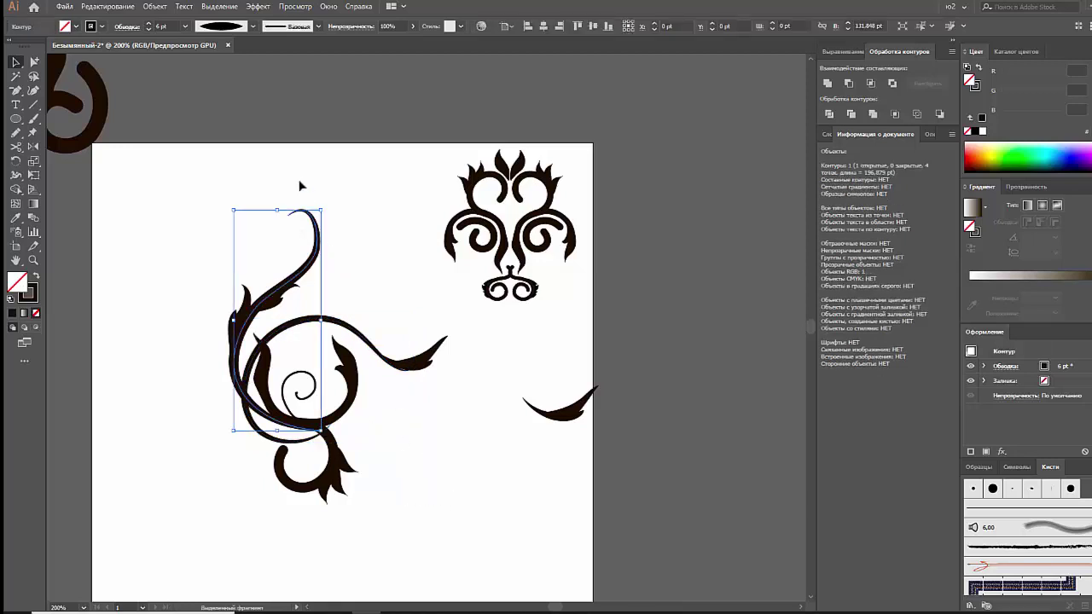
pyautogui.click(253, 26)
pyautogui.click(232, 46)
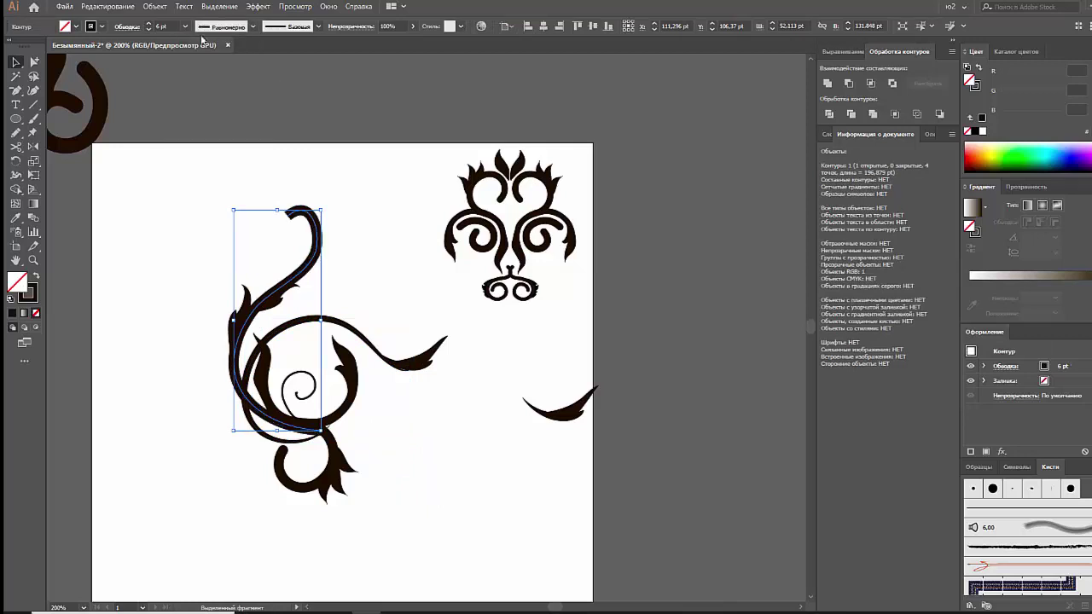
pyautogui.click(252, 27)
pyautogui.click(227, 68)
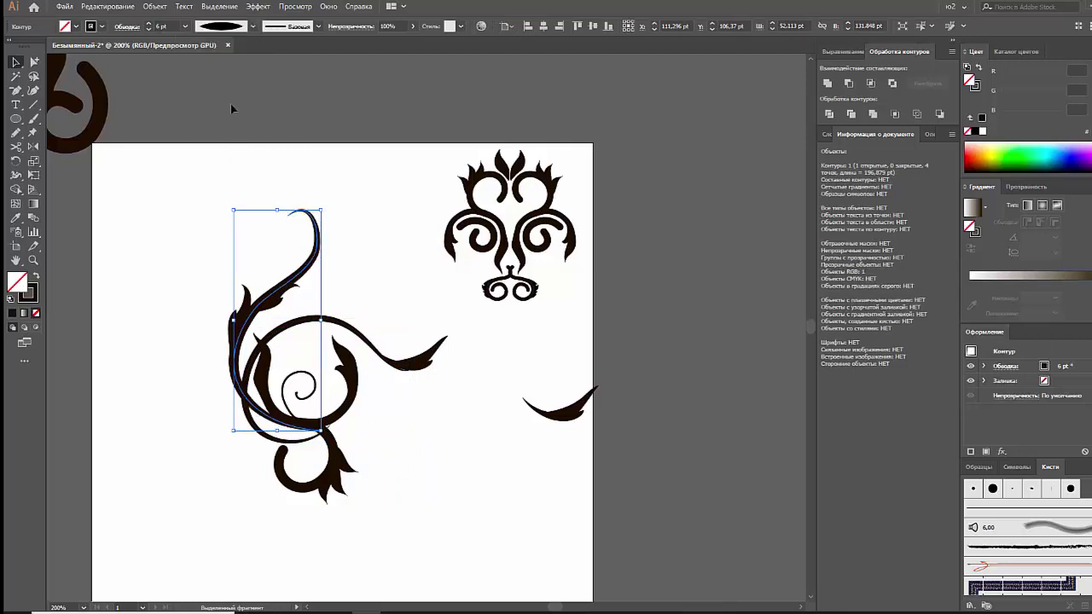
pyautogui.click(230, 111)
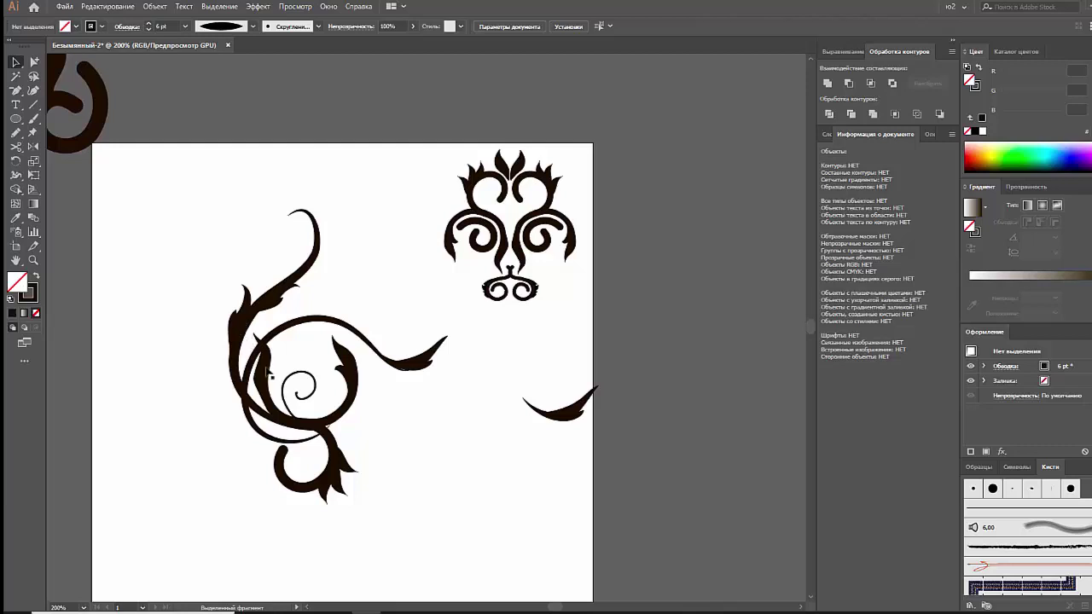
pyautogui.click(270, 373)
# Step: Rotate the spiral group, then undo back to its original orientation
pyautogui.moveTo(364, 333); pyautogui.dragTo(412, 454)
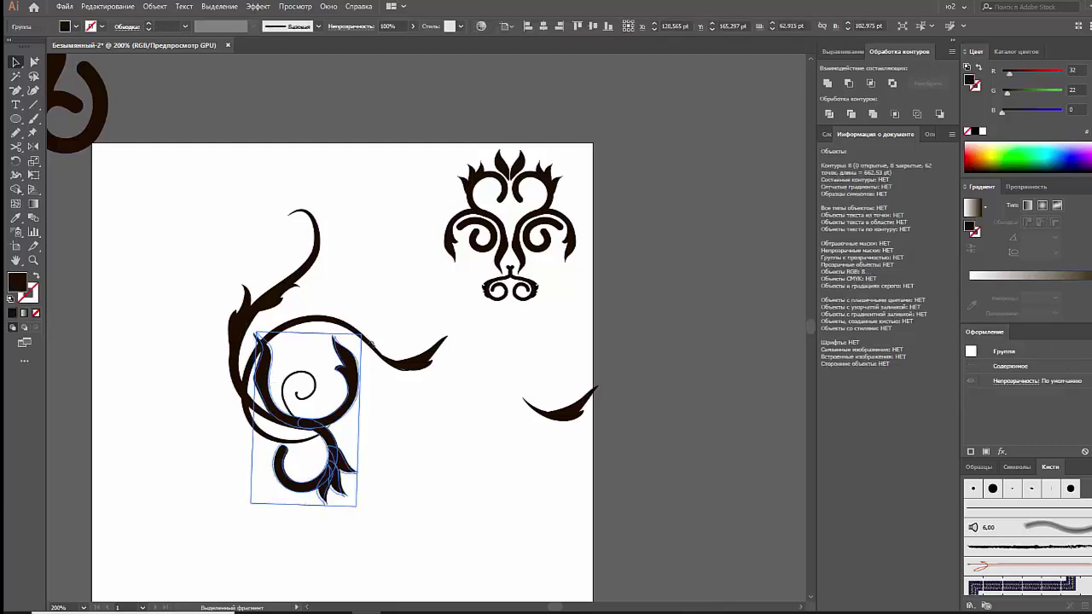
pyautogui.click(412, 454)
pyautogui.hotkey('ctrl', 'z')
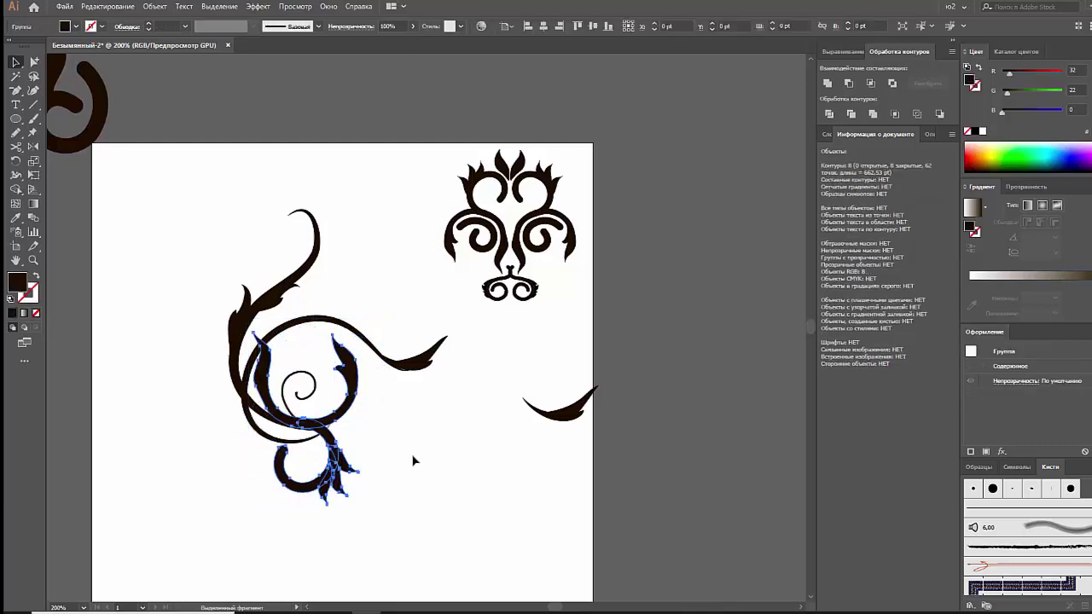
pyautogui.hotkey('ctrl', 'z')
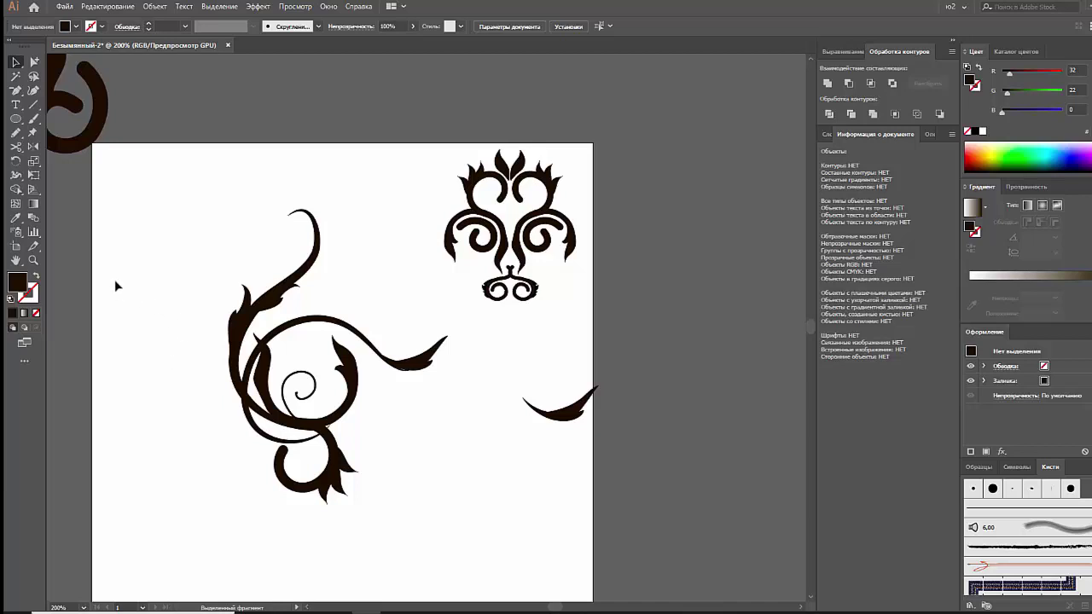
pyautogui.click(15, 133)
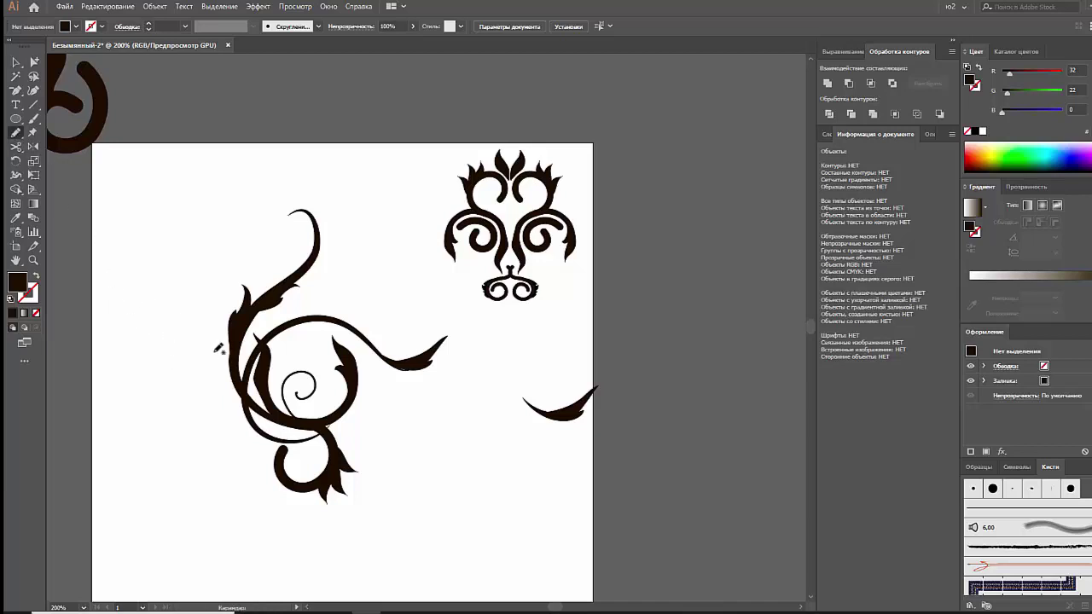
pyautogui.click(15, 63)
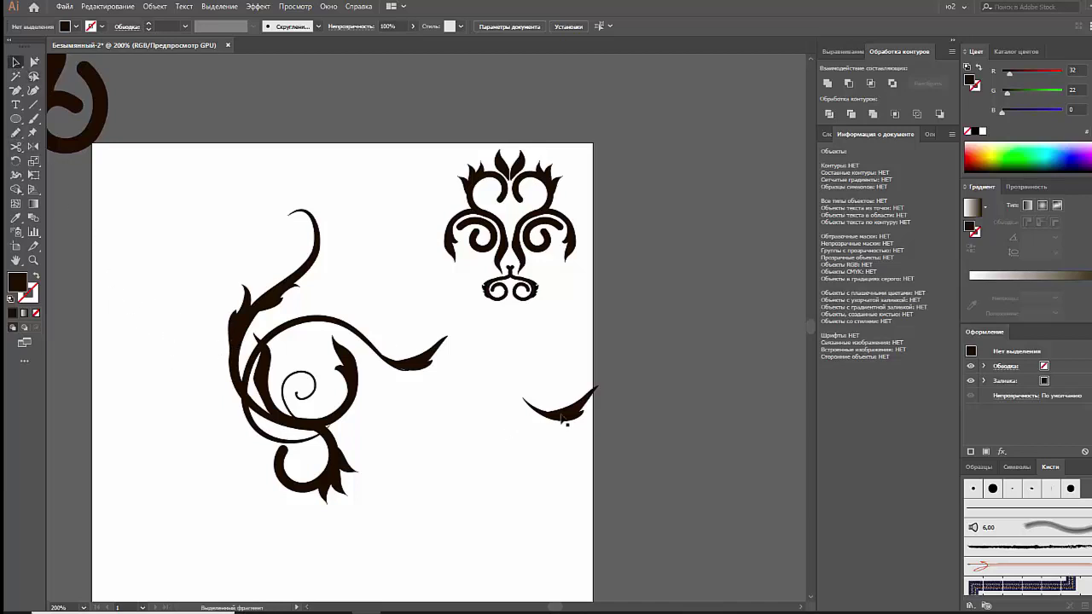
# Step: Place a leaf left of the swirl, apply an Arc Lower warp at -66% bend, and expand it
pyautogui.moveTo(303, 444)
pyautogui.mouseDown()
pyautogui.moveTo(220, 436)
pyautogui.moveTo(263, 485)
pyautogui.moveTo(230, 445)
pyautogui.moveTo(235, 433)
pyautogui.moveTo(247, 464)
pyautogui.mouseUp()
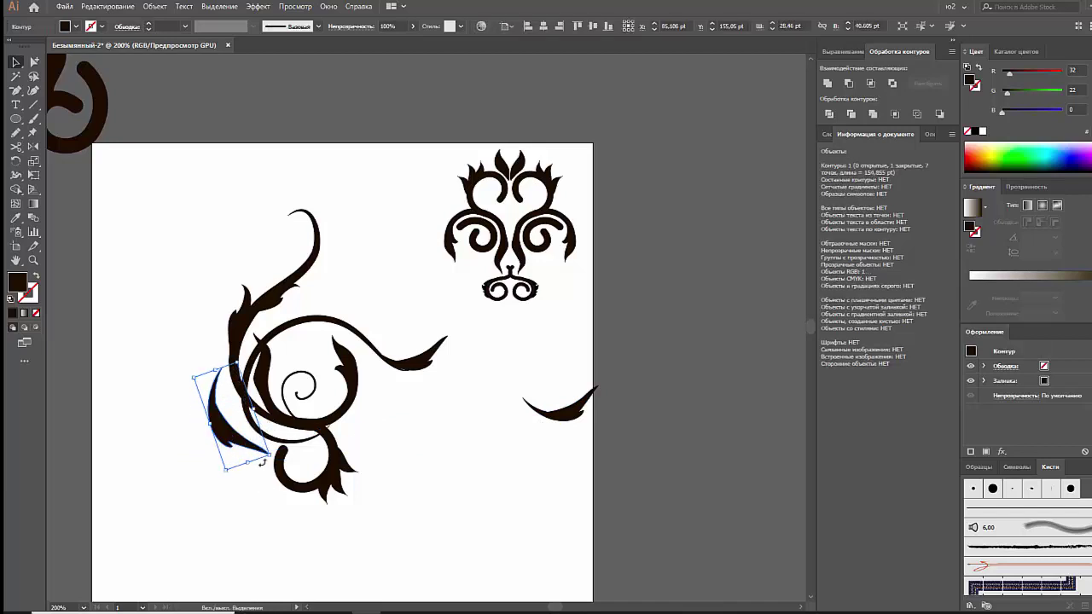
pyautogui.click(256, 6)
pyautogui.moveTo(282, 73)
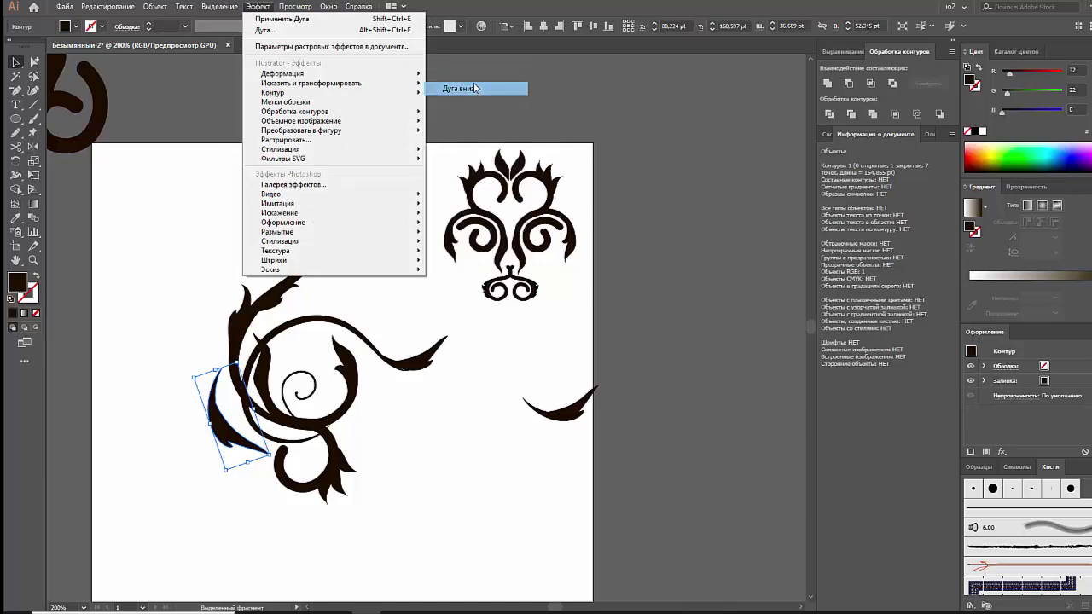
pyautogui.click(452, 92)
pyautogui.moveTo(826, 158); pyautogui.dragTo(829, 161)
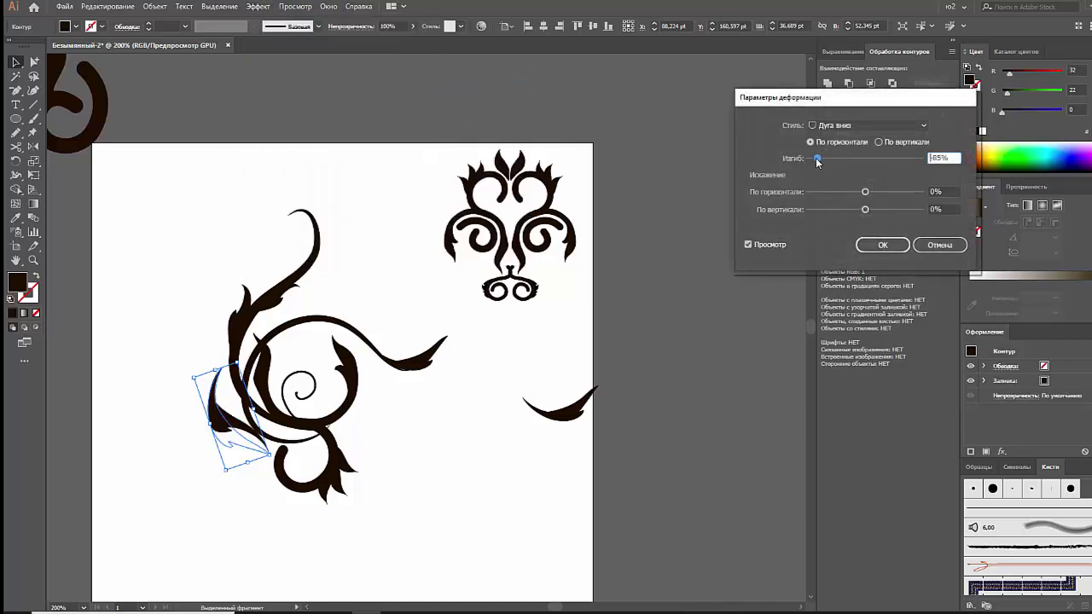
pyautogui.click(859, 244)
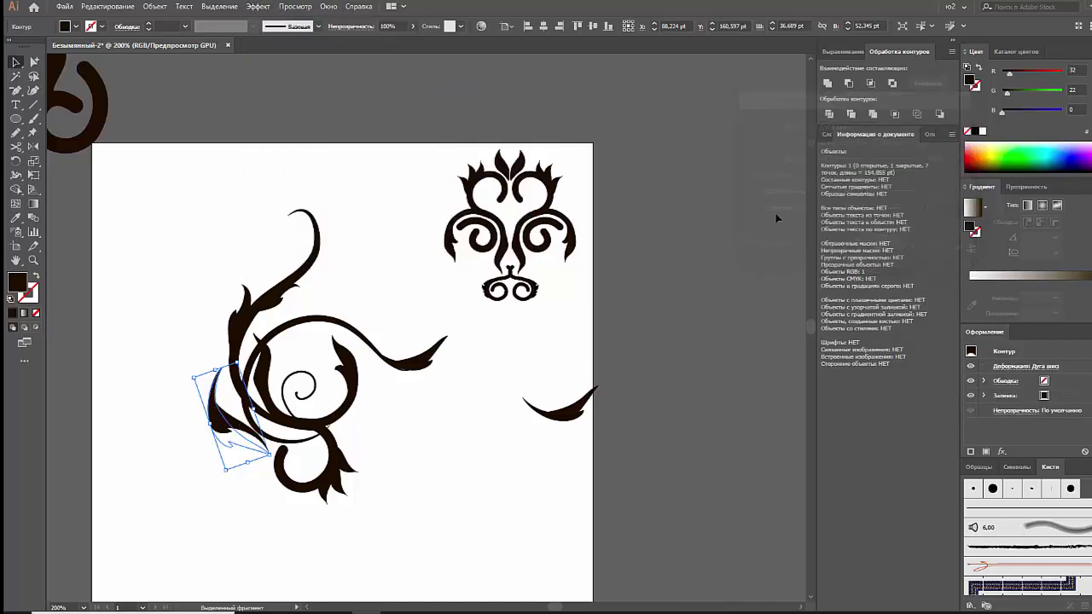
pyautogui.click(154, 6)
pyautogui.click(207, 142)
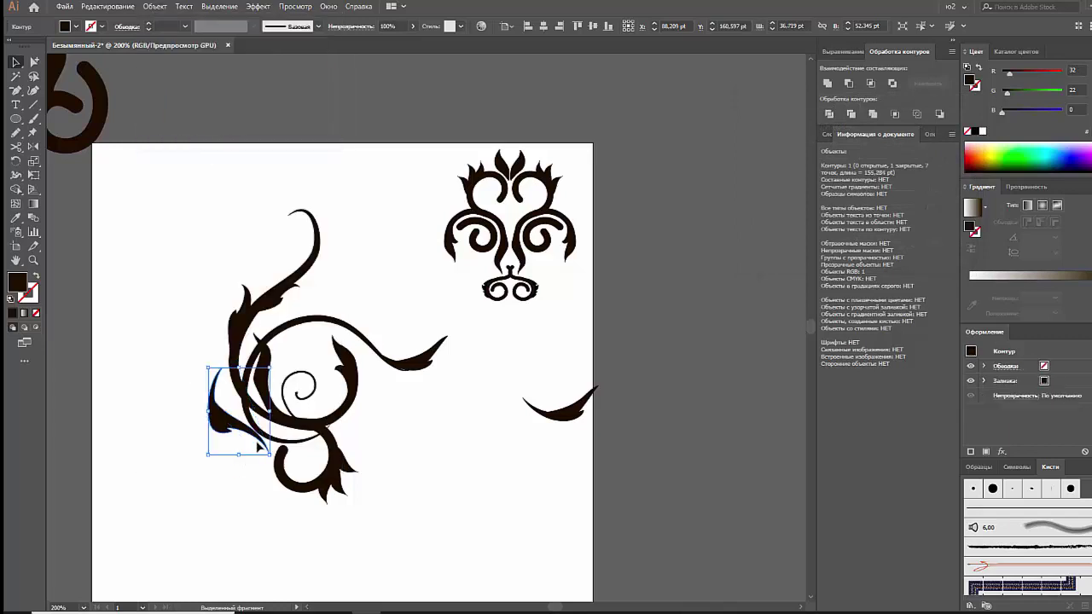
# Step: Enlarge and rotate the leaf, then move it onto the swirl's lower left
pyautogui.moveTo(239, 455)
pyautogui.mouseDown()
pyautogui.moveTo(286, 492)
pyautogui.moveTo(265, 480)
pyautogui.mouseUp()
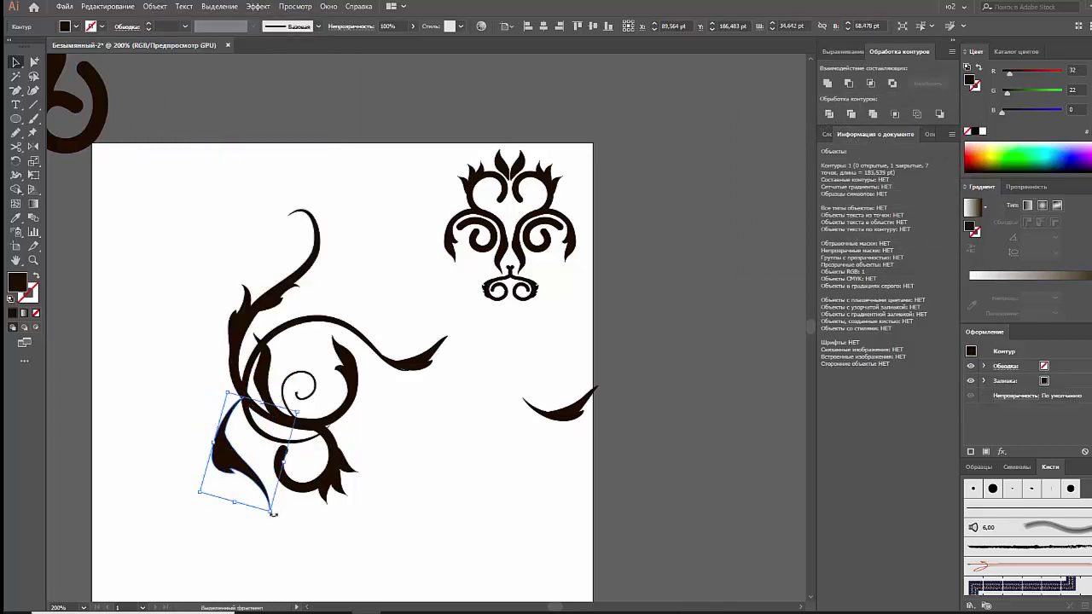
pyautogui.moveTo(274, 516); pyautogui.dragTo(261, 493)
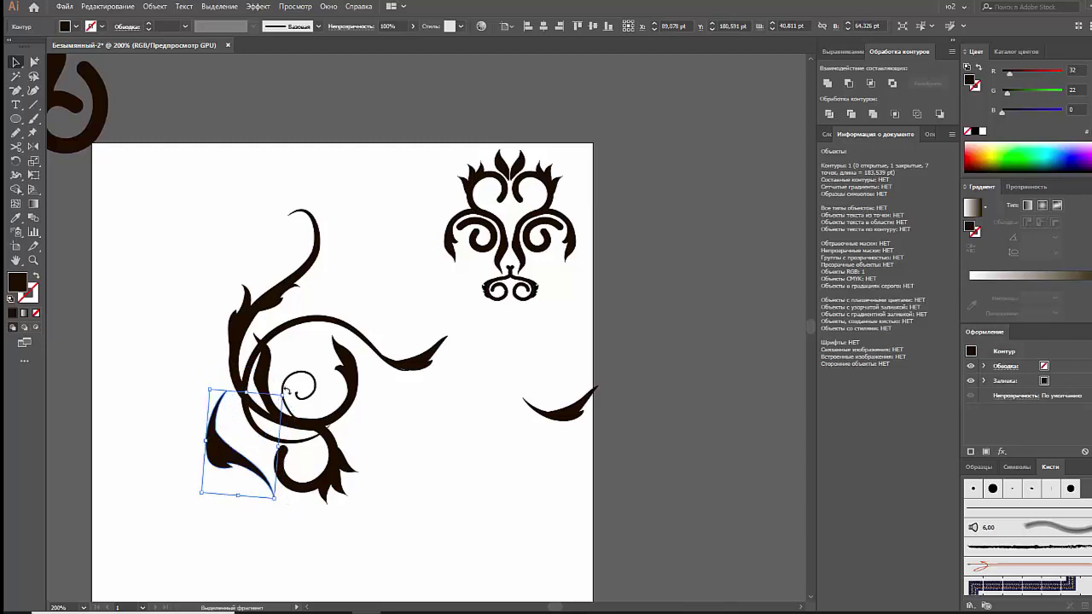
pyautogui.moveTo(286, 391); pyautogui.dragTo(210, 483)
pyautogui.click(204, 444)
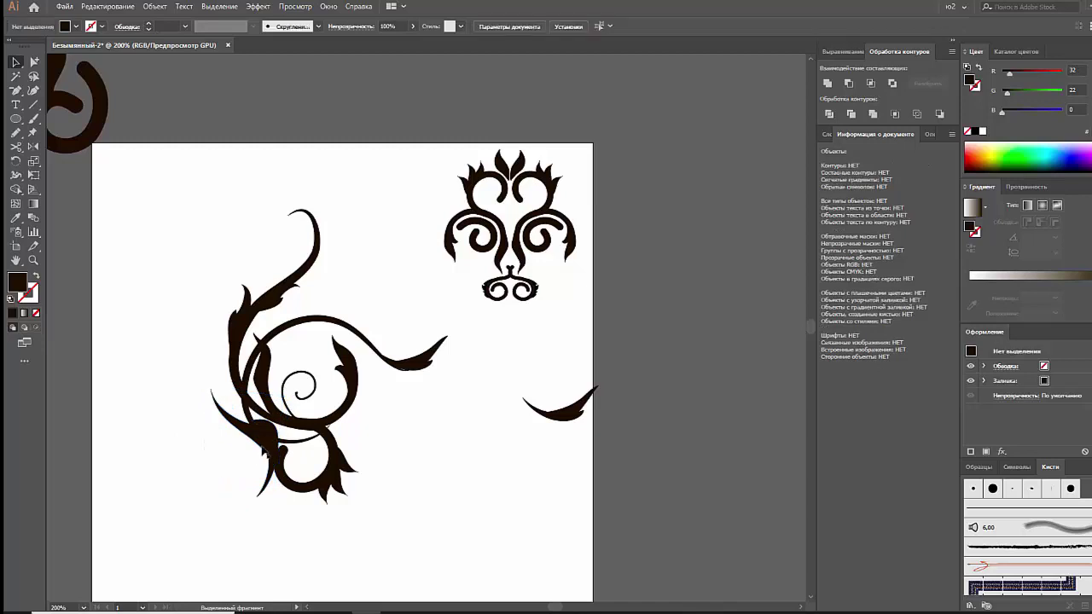
pyautogui.click(265, 452)
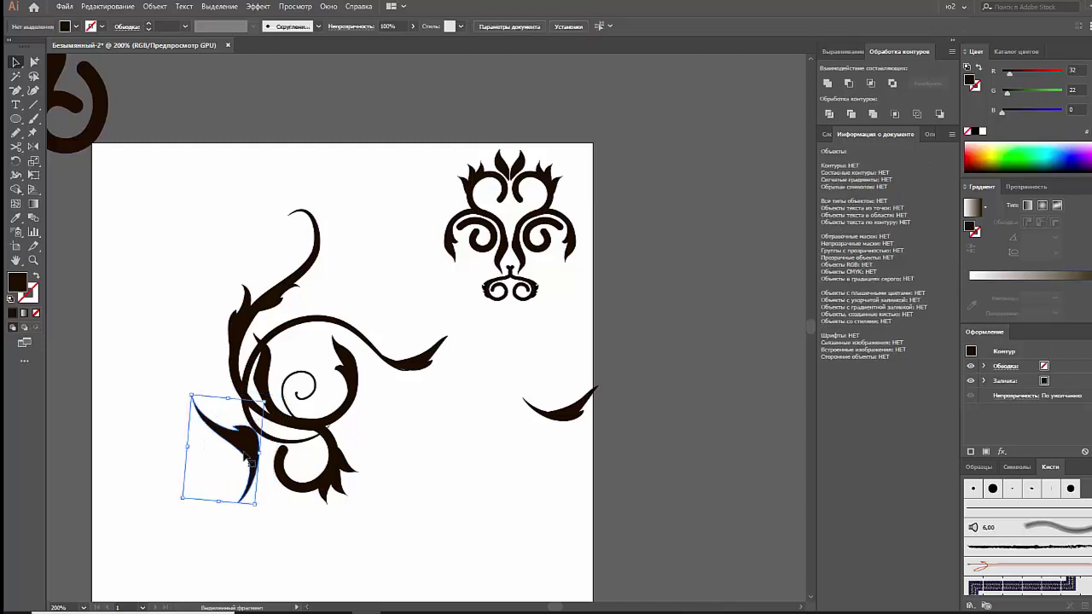
pyautogui.moveTo(259, 510); pyautogui.dragTo(271, 481)
pyautogui.click(260, 503)
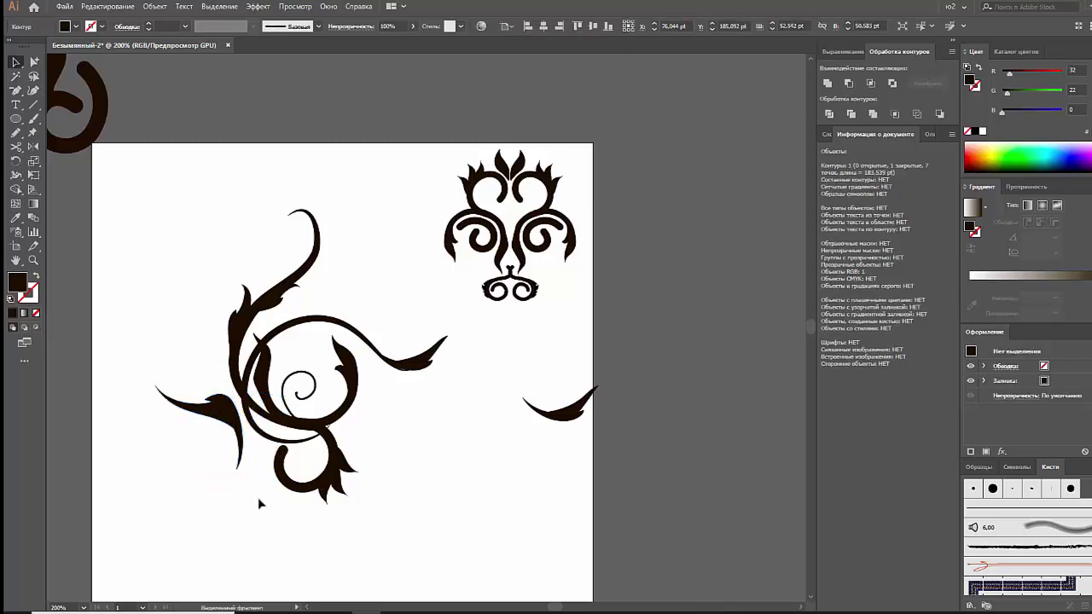
pyautogui.moveTo(230, 419); pyautogui.dragTo(261, 458)
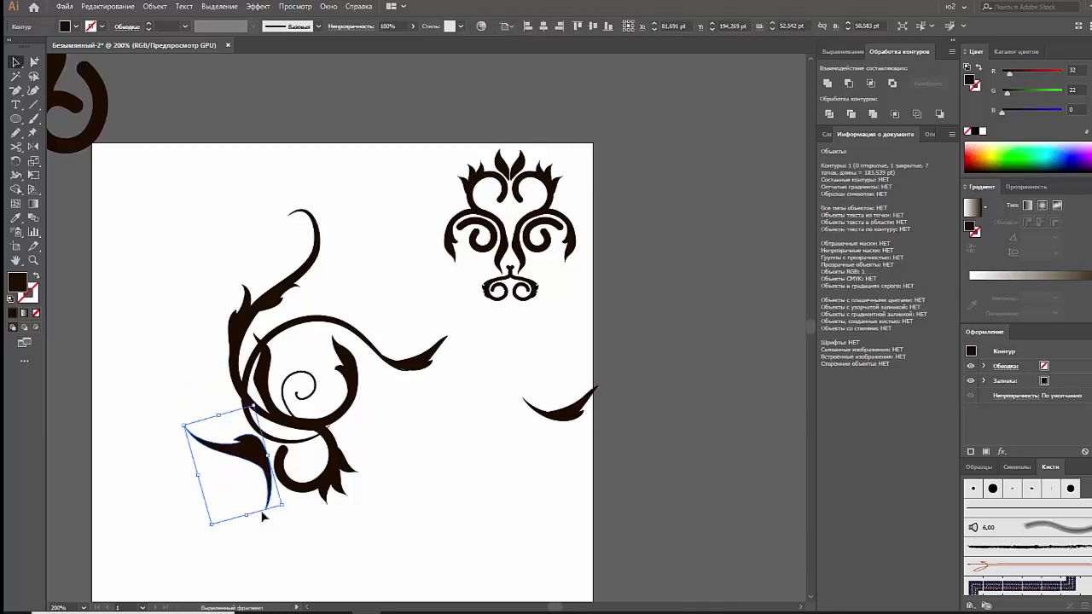
pyautogui.moveTo(157, 247); pyautogui.dragTo(388, 543)
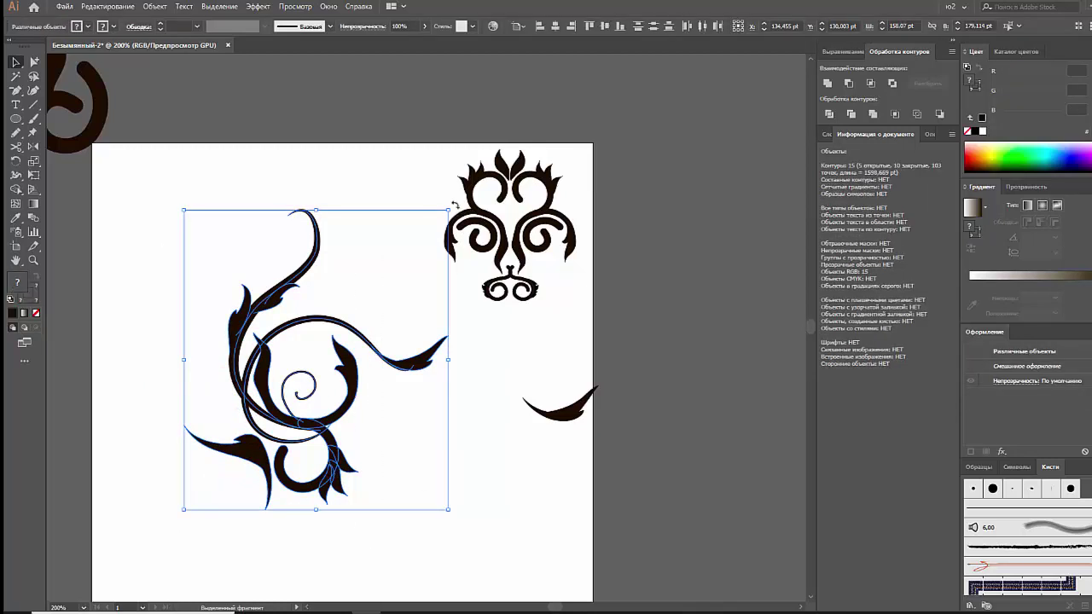
# Step: Rotate the swirl clockwise, shrink it, group it and reposition it
pyautogui.moveTo(452, 206); pyautogui.dragTo(499, 273)
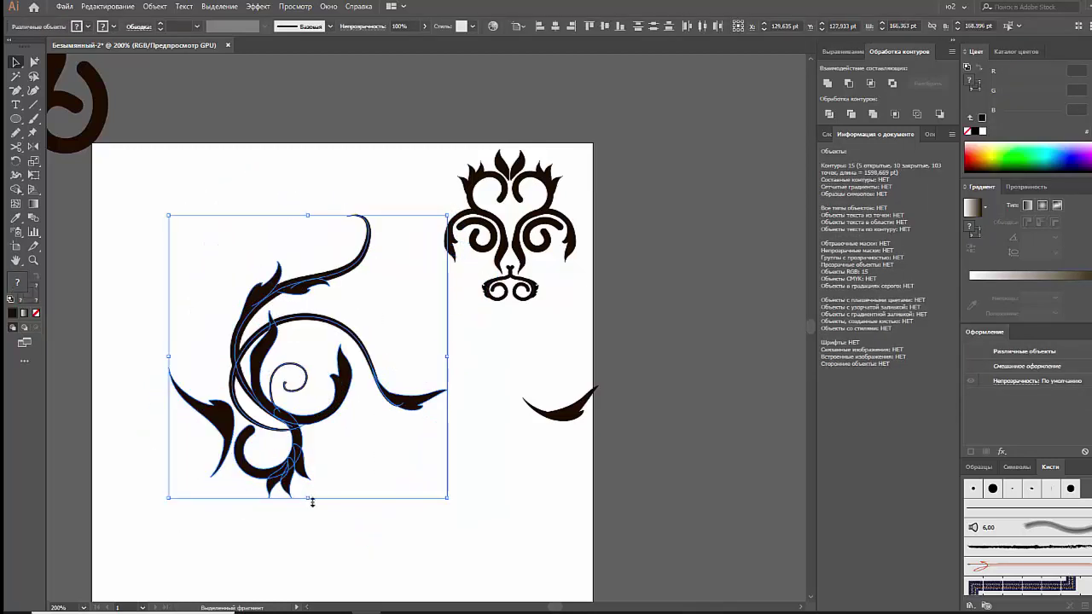
pyautogui.moveTo(312, 502); pyautogui.dragTo(309, 435)
pyautogui.hotkey('ctrl', 'g')
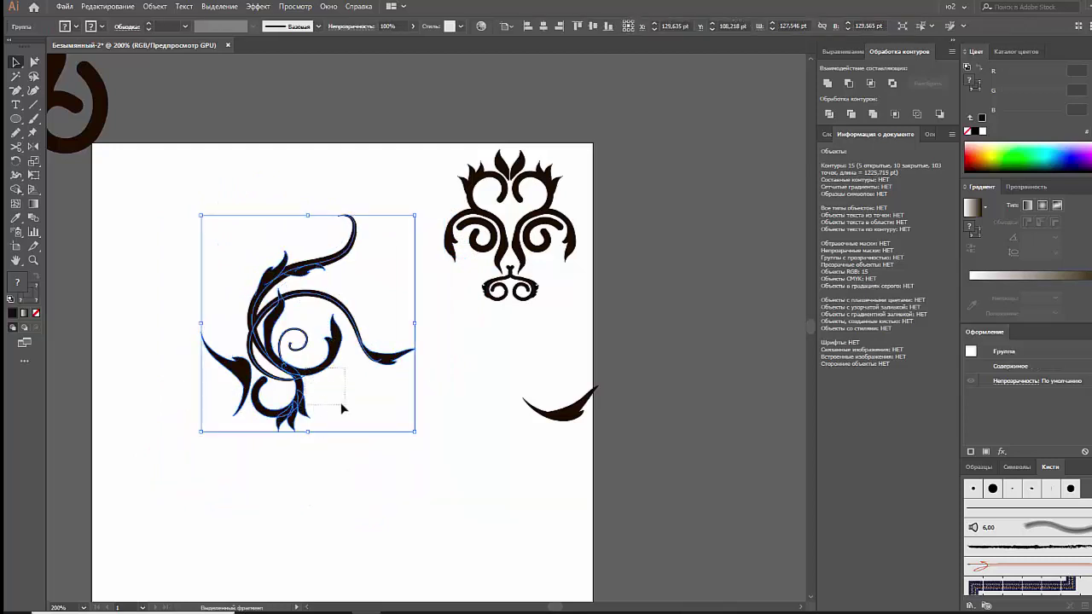
pyautogui.moveTo(321, 373)
pyautogui.mouseDown()
pyautogui.moveTo(347, 400)
pyautogui.moveTo(274, 226)
pyautogui.mouseUp()
pyautogui.click(365, 452)
# Step: Expand the swirl's appearance and park a spare copy beyond the artboard's right edge
pyautogui.click(157, 7)
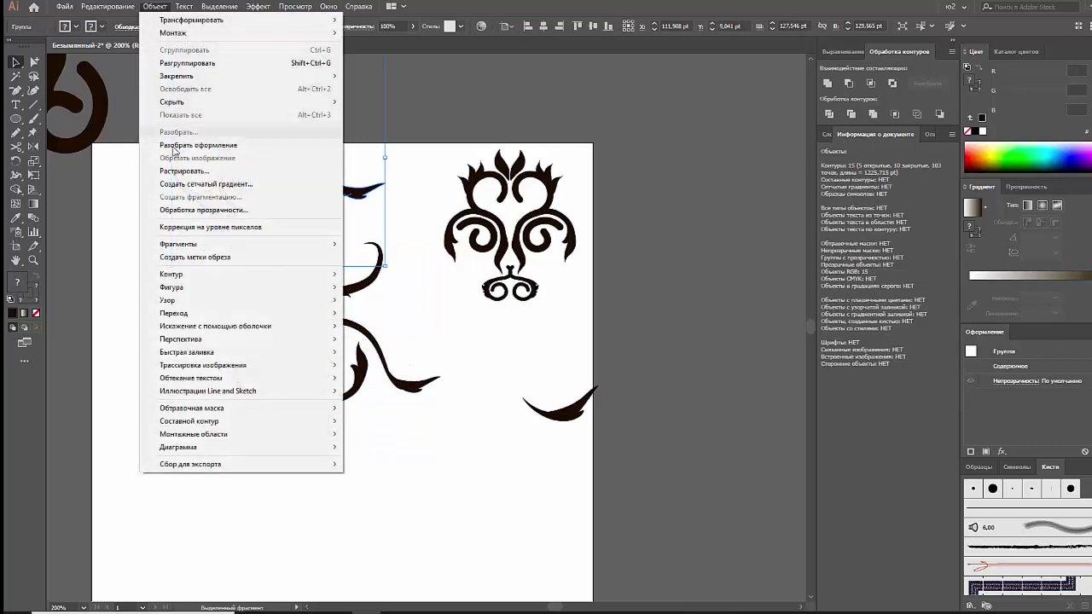
pyautogui.click(188, 149)
pyautogui.doubleClick(280, 346)
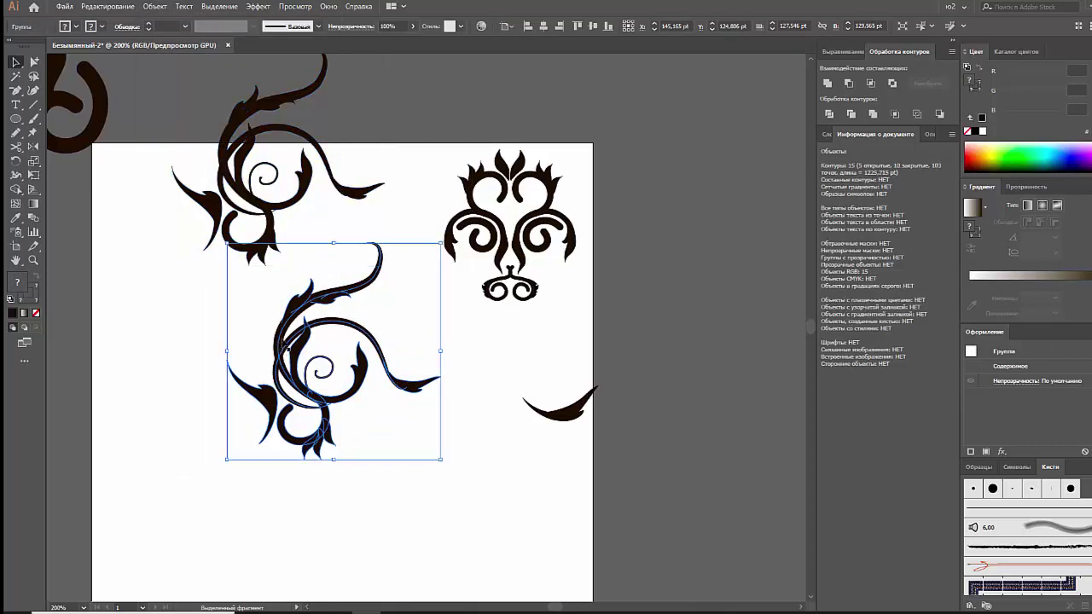
pyautogui.doubleClick(448, 360)
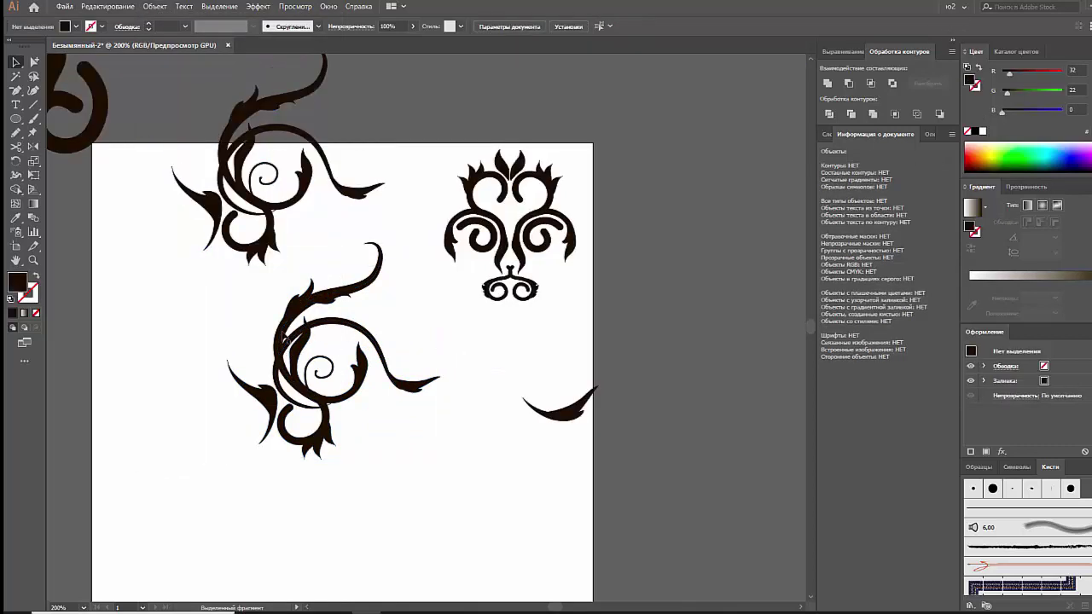
pyautogui.moveTo(285, 338); pyautogui.dragTo(695, 374)
pyautogui.moveTo(243, 233)
pyautogui.mouseDown()
pyautogui.moveTo(280, 420)
pyautogui.moveTo(124, 259)
pyautogui.mouseUp()
pyautogui.click(241, 440)
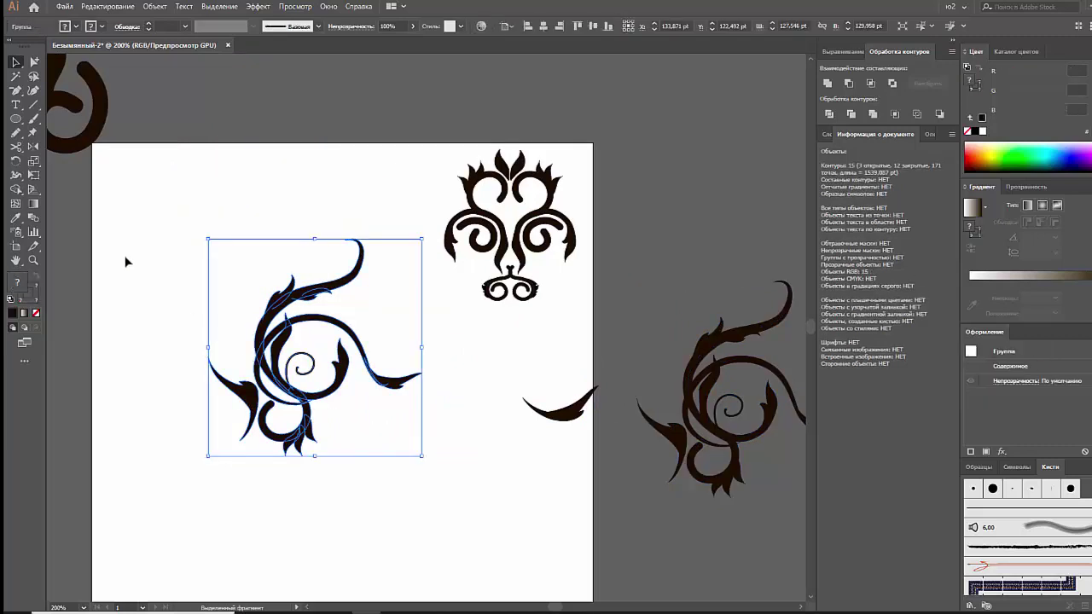
pyautogui.click(33, 147)
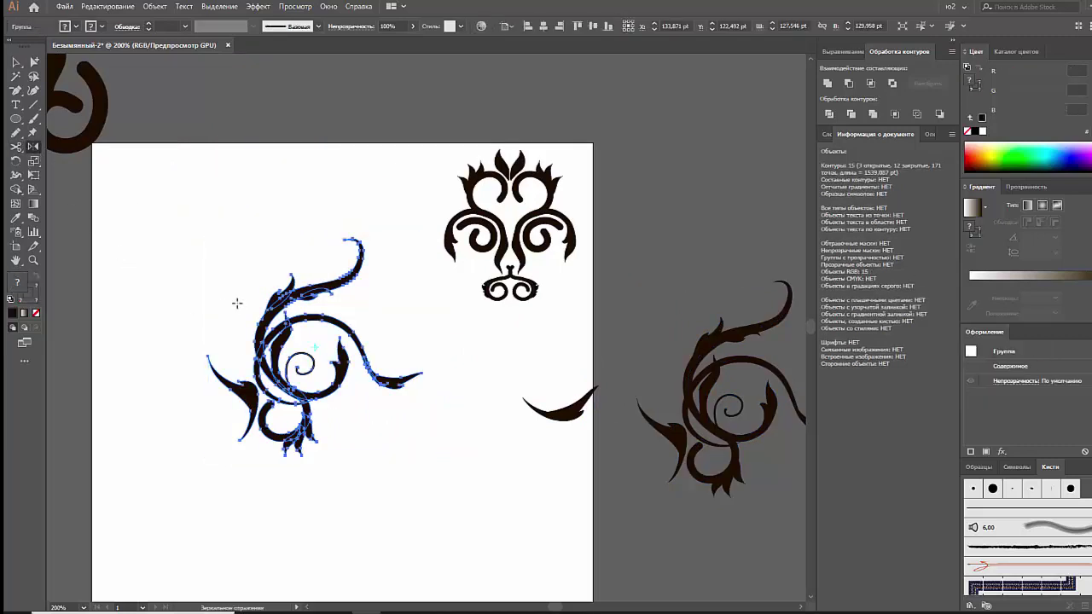
# Step: Reflect a horizontal copy of the swirl, overlap the two halves and group them
pyautogui.moveTo(263, 348)
pyautogui.mouseDown()
pyautogui.moveTo(196, 350)
pyautogui.moveTo(264, 383)
pyautogui.mouseUp()
pyautogui.click(15, 63)
pyautogui.click(240, 213)
pyautogui.click(402, 461)
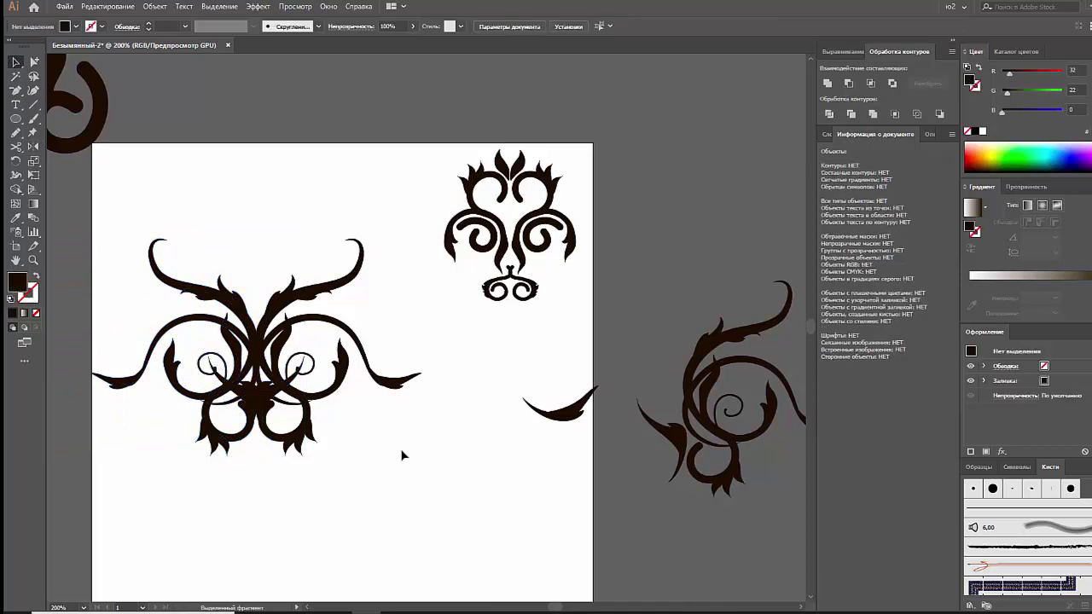
pyautogui.moveTo(220, 502); pyautogui.dragTo(92, 236)
pyautogui.moveTo(256, 389); pyautogui.dragTo(290, 443)
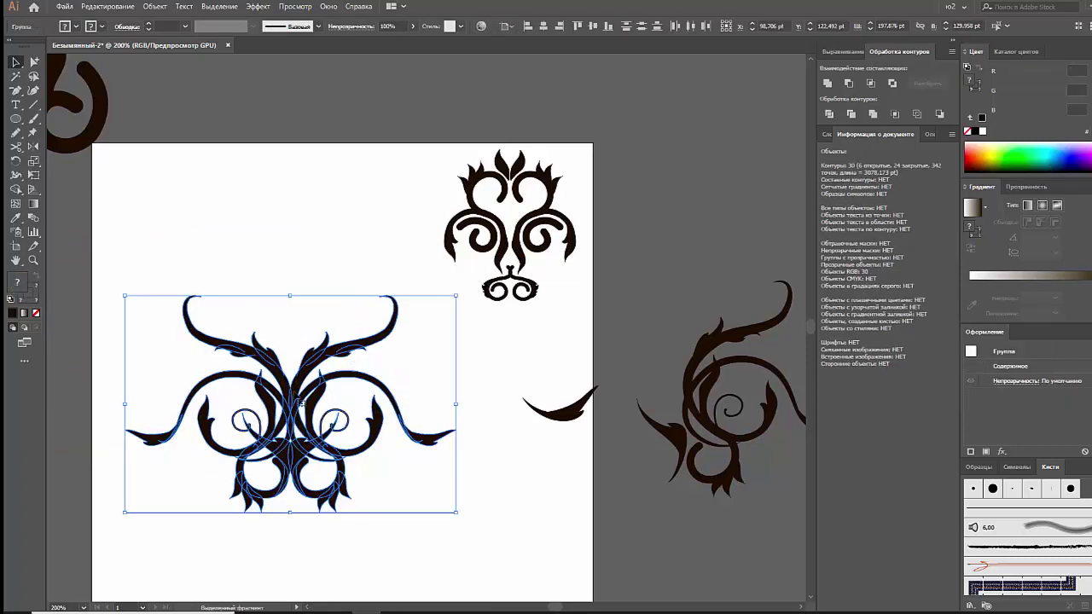
pyautogui.hotkey('ctrl', 'g')
# Step: Reflect a vertical copy of the group and align it with the original
pyautogui.click(35, 147)
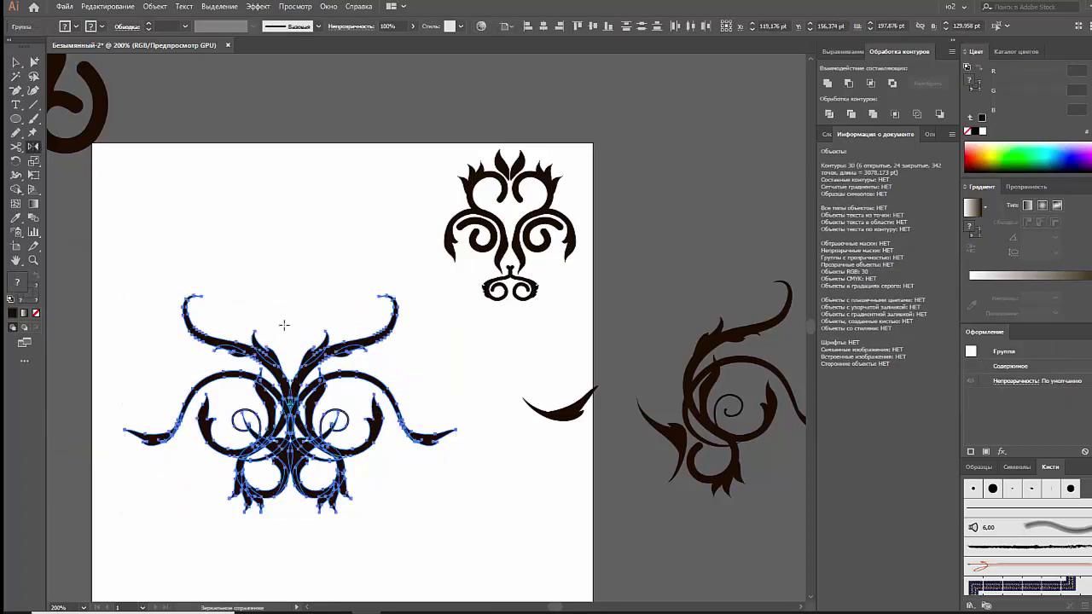
pyautogui.moveTo(205, 392); pyautogui.dragTo(128, 321)
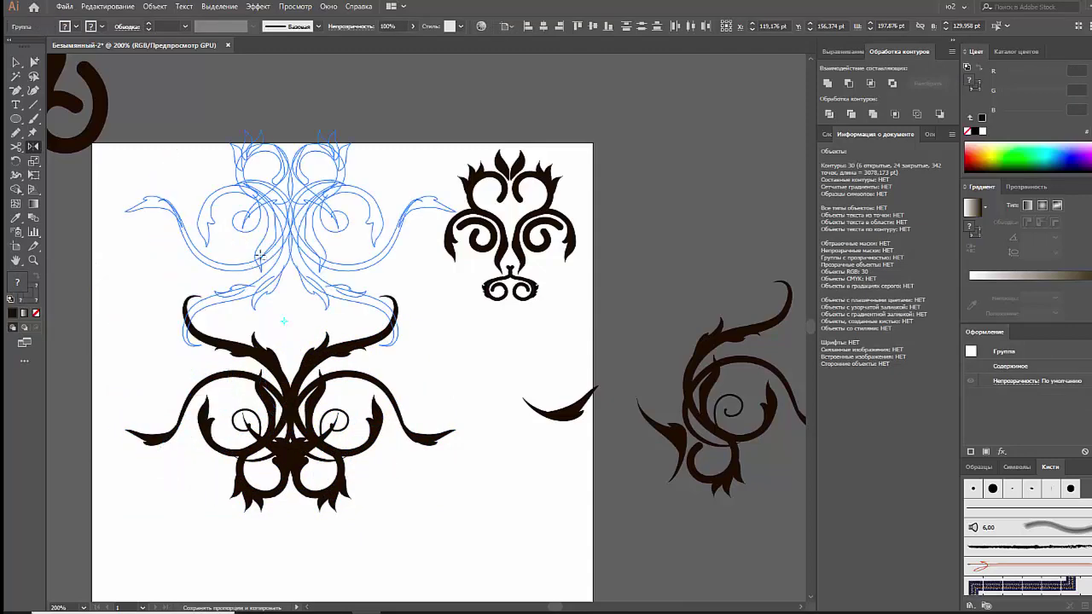
pyautogui.click(14, 63)
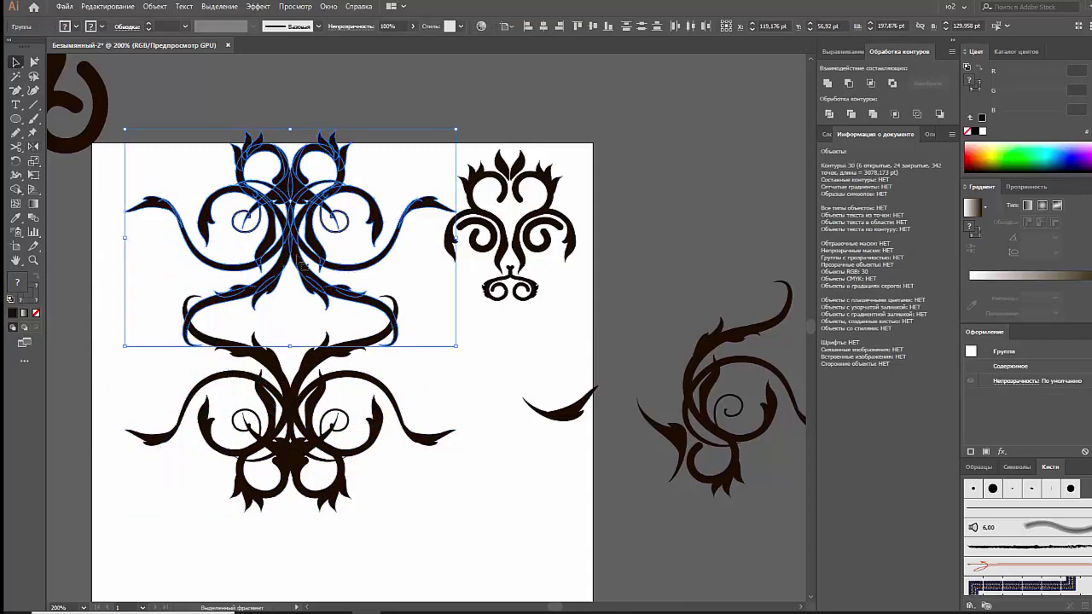
pyautogui.moveTo(303, 265); pyautogui.dragTo(298, 290)
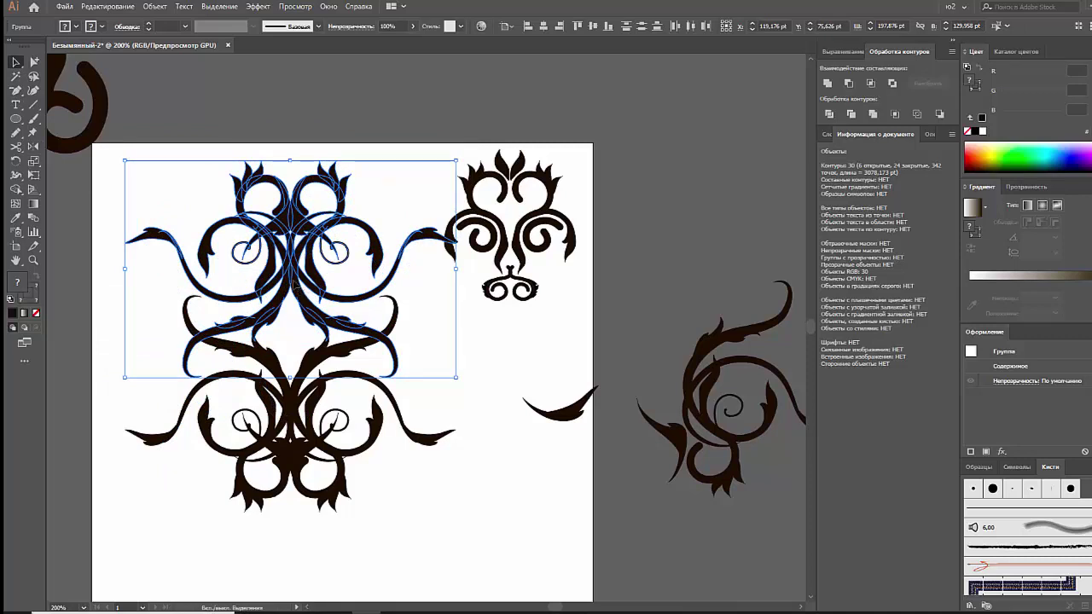
pyautogui.keyDown('shift'); pyautogui.click(298, 290); pyautogui.keyUp('shift')
# Step: Shrink the four-way medallion proportionally and turn it 90 degrees
pyautogui.moveTo(171, 186); pyautogui.dragTo(381, 459)
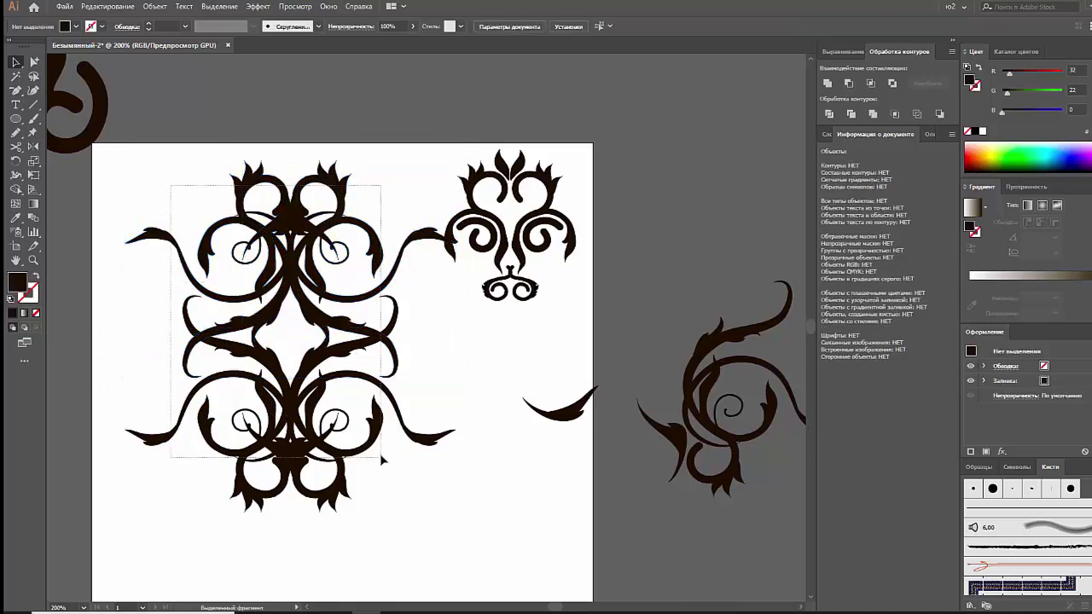
pyautogui.moveTo(460, 524); pyautogui.dragTo(416, 389)
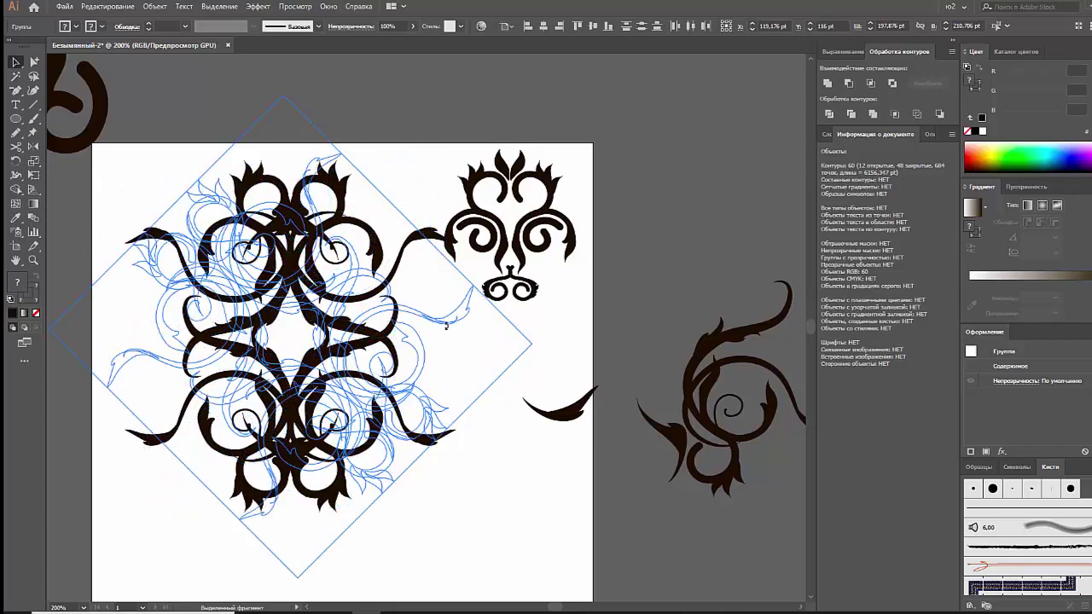
pyautogui.hotkey('ctrl', 'z')
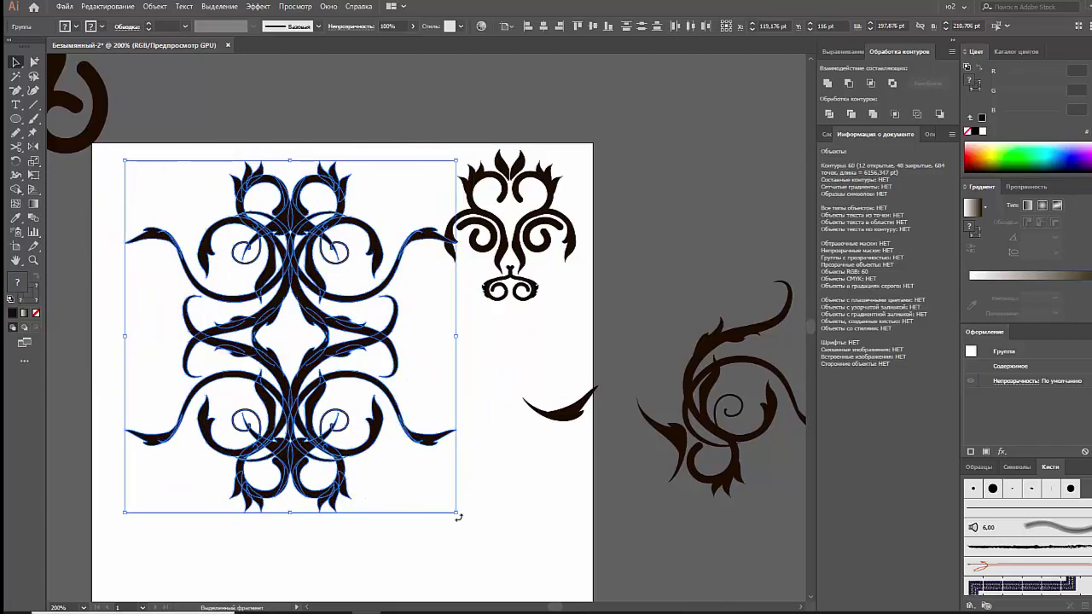
pyautogui.moveTo(301, 512)
pyautogui.mouseDown()
pyautogui.moveTo(413, 541)
pyautogui.moveTo(415, 360)
pyautogui.mouseUp()
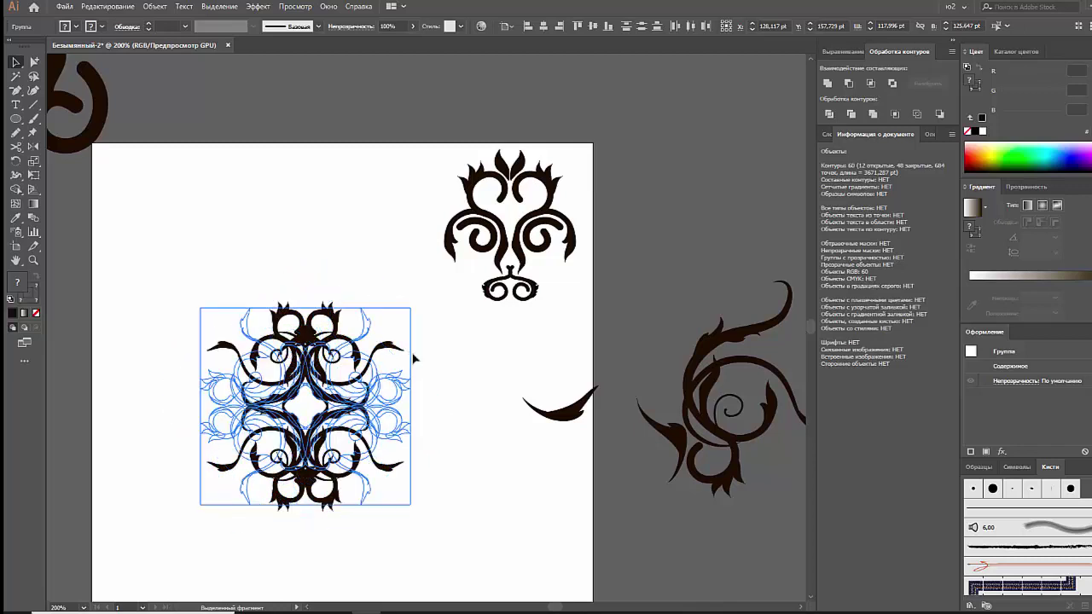
pyautogui.click(440, 373)
# Step: Copy the symmetric ornament onto the medallion's top, shrink it, and move the group up
pyautogui.moveTo(441, 97)
pyautogui.mouseDown()
pyautogui.moveTo(511, 273)
pyautogui.moveTo(316, 294)
pyautogui.moveTo(316, 339)
pyautogui.mouseUp()
pyautogui.hotkey('alt', 'shift')
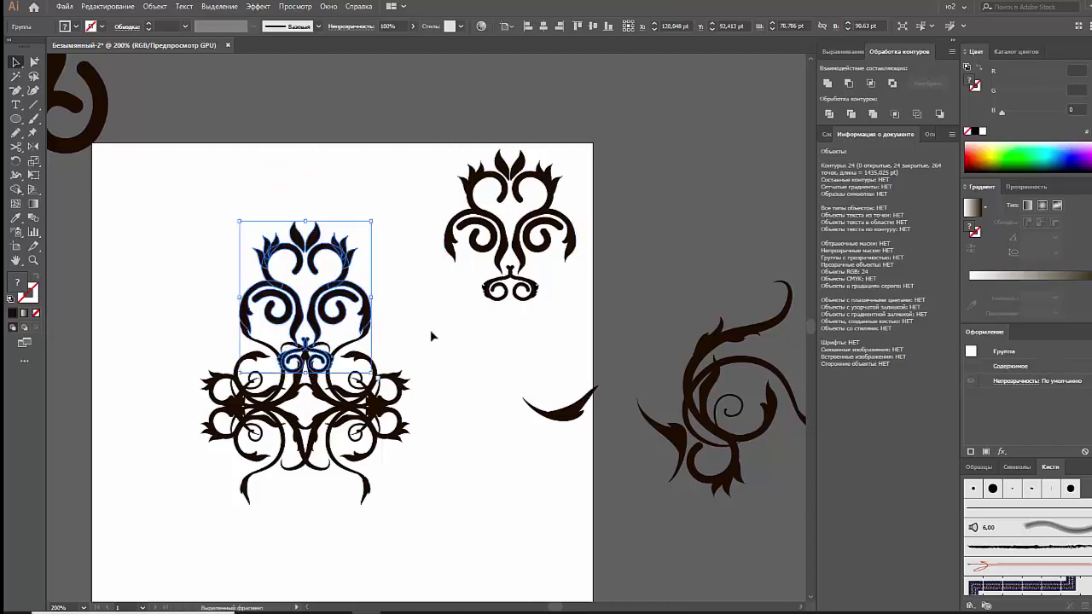
pyautogui.click(431, 335)
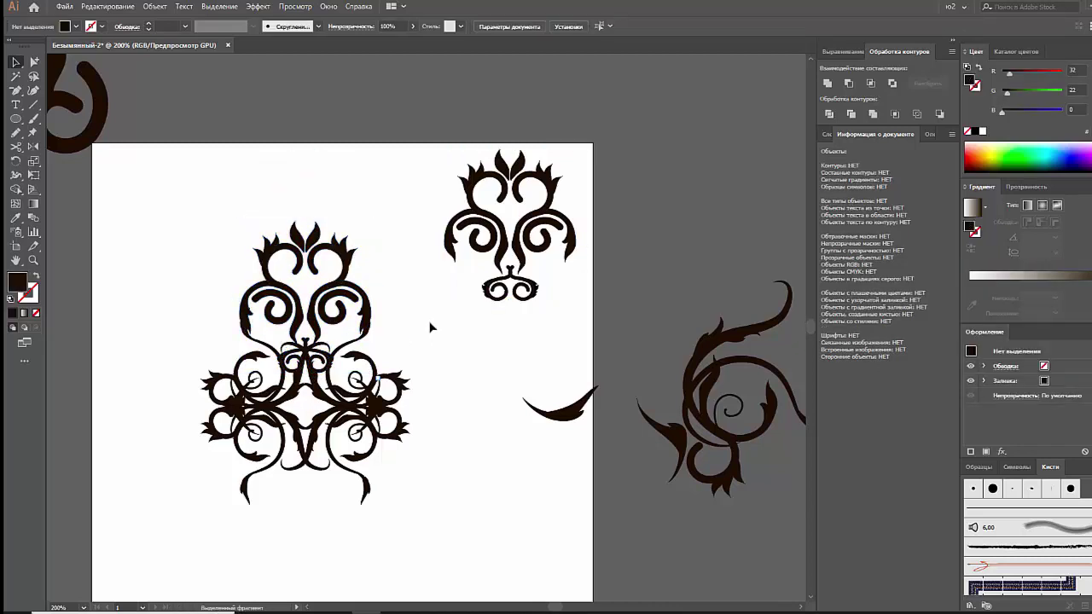
pyautogui.click(309, 247)
pyautogui.moveTo(304, 219); pyautogui.dragTo(305, 286)
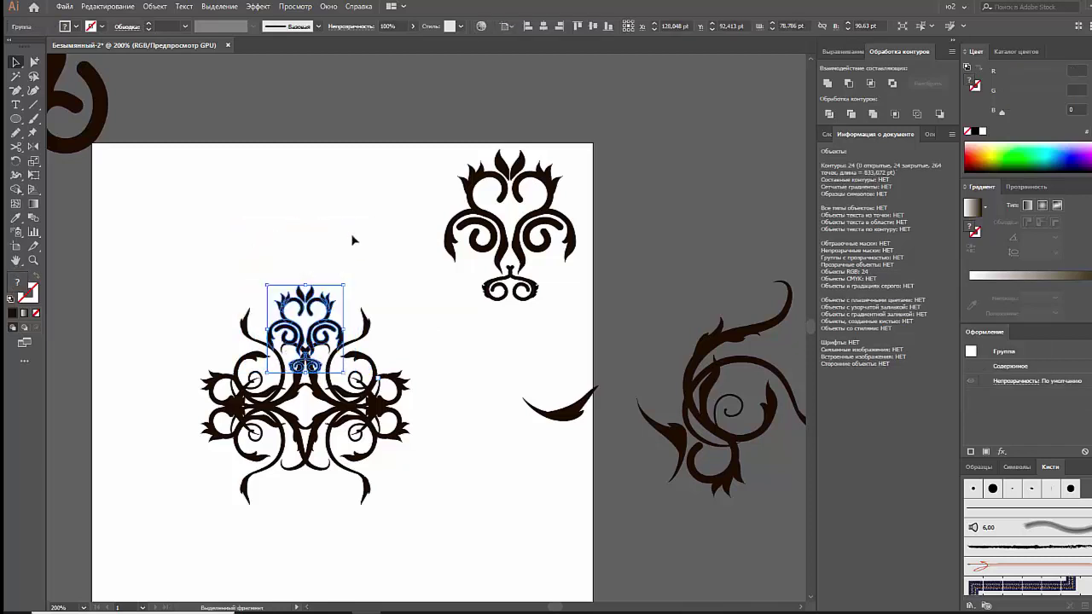
pyautogui.click(352, 241)
pyautogui.click(322, 347)
pyautogui.moveTo(410, 281); pyautogui.dragTo(205, 480)
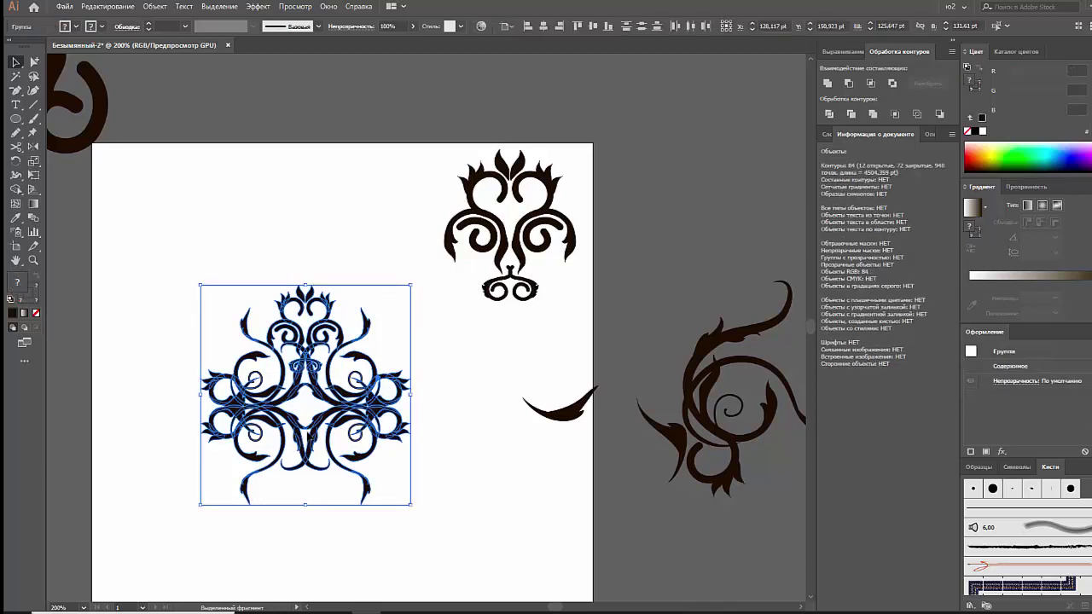
pyautogui.moveTo(309, 435); pyautogui.dragTo(309, 380)
# Step: Mirror the small top ornament to make a matching copy at the bottom
pyautogui.click(345, 230)
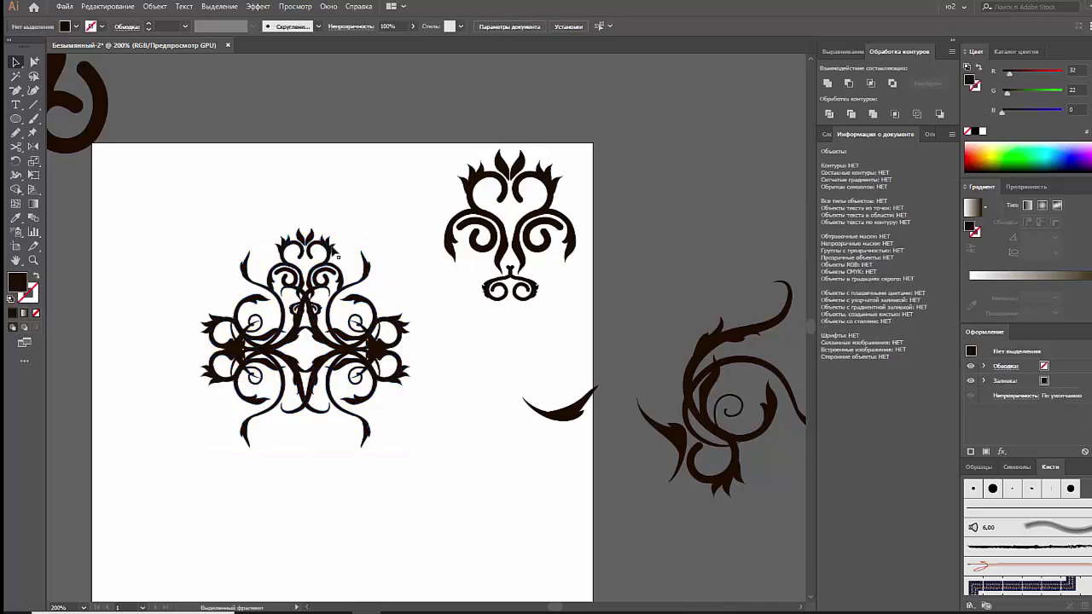
pyautogui.click(305, 248)
pyautogui.press('o')
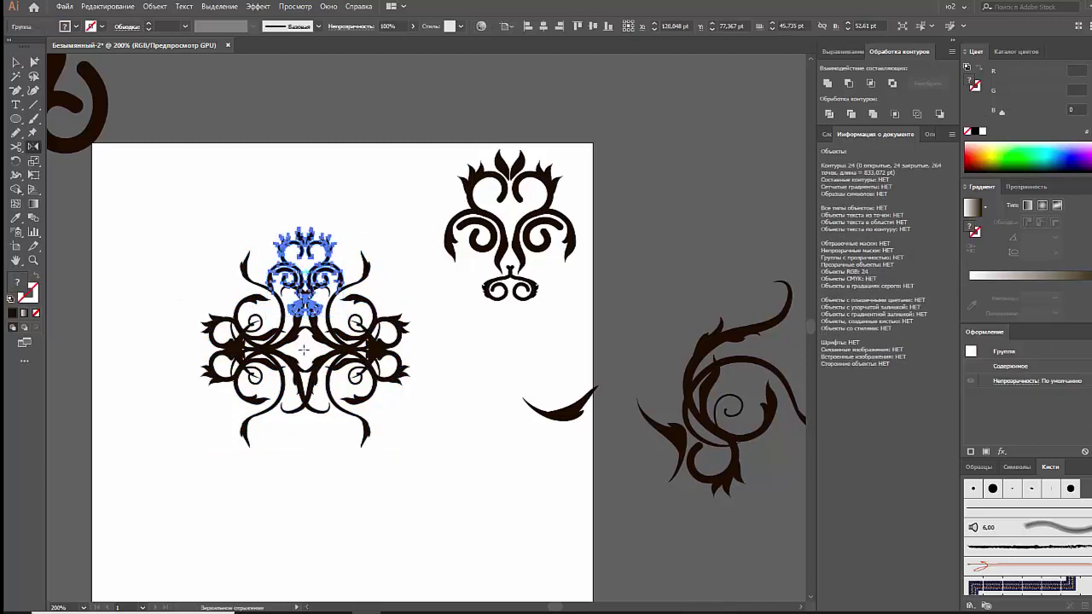
pyautogui.moveTo(302, 288); pyautogui.dragTo(143, 287)
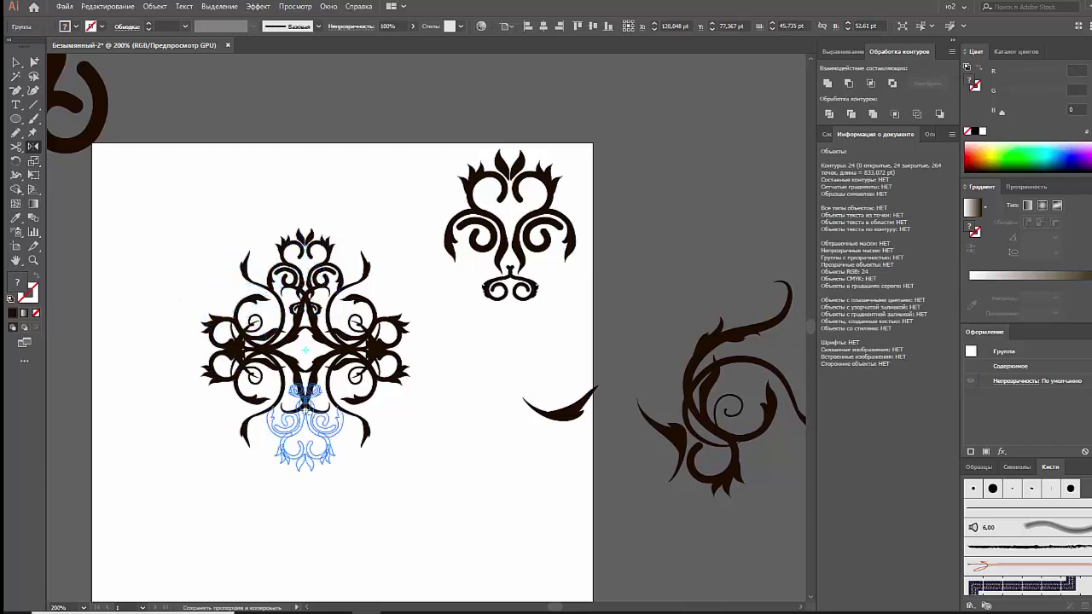
pyautogui.press('v')
pyautogui.click(288, 155)
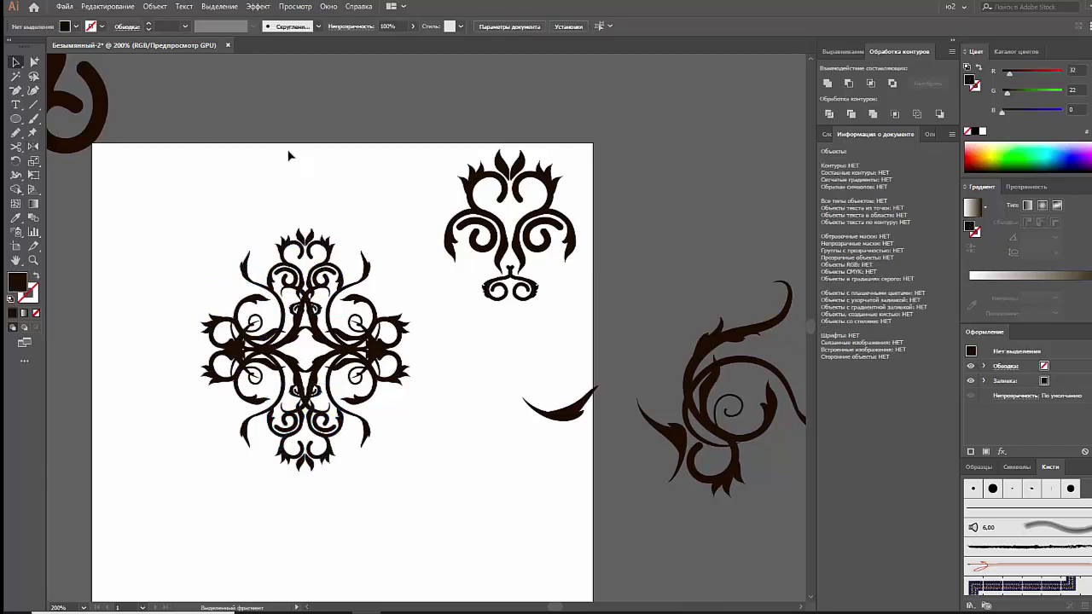
# Step: Rotate the ornament group diagonally and shift it slightly right and down
pyautogui.moveTo(176, 237); pyautogui.dragTo(379, 456)
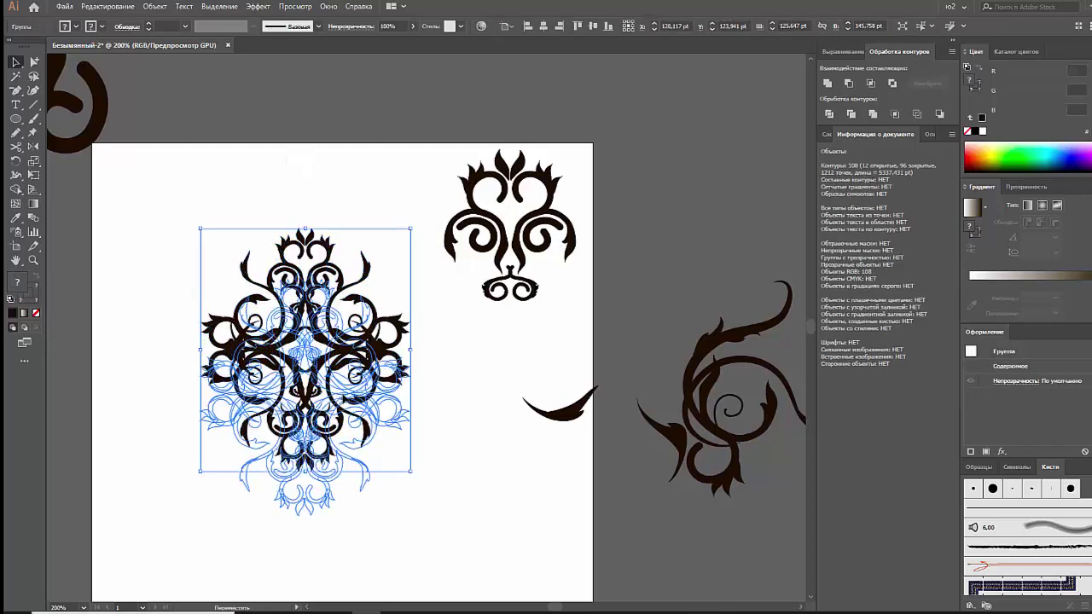
pyautogui.moveTo(348, 353)
pyautogui.mouseDown()
pyautogui.moveTo(335, 503)
pyautogui.moveTo(332, 311)
pyautogui.moveTo(309, 309)
pyautogui.mouseUp()
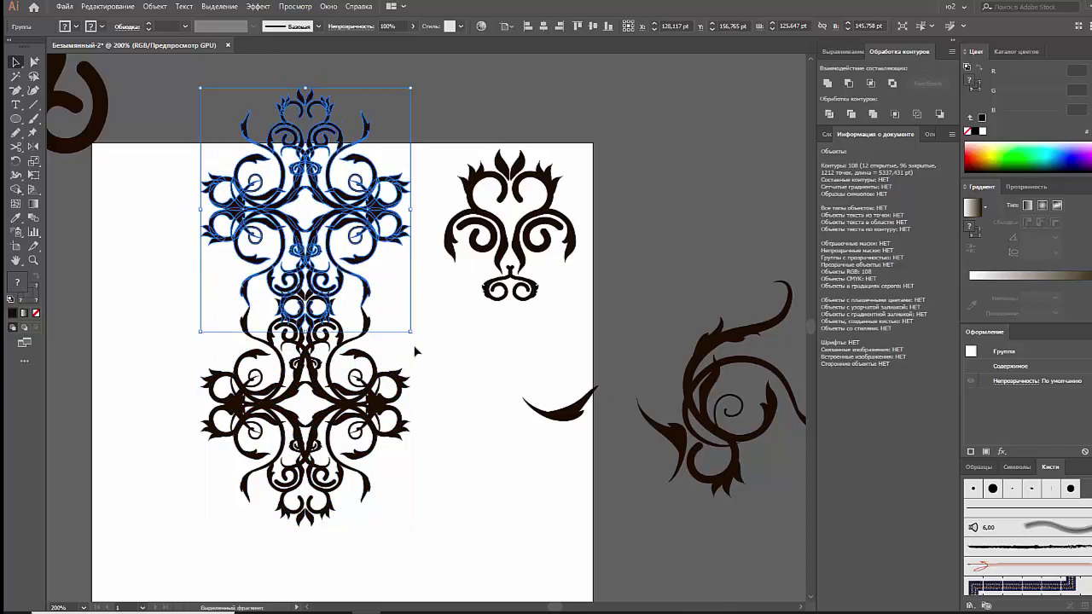
pyautogui.click(415, 345)
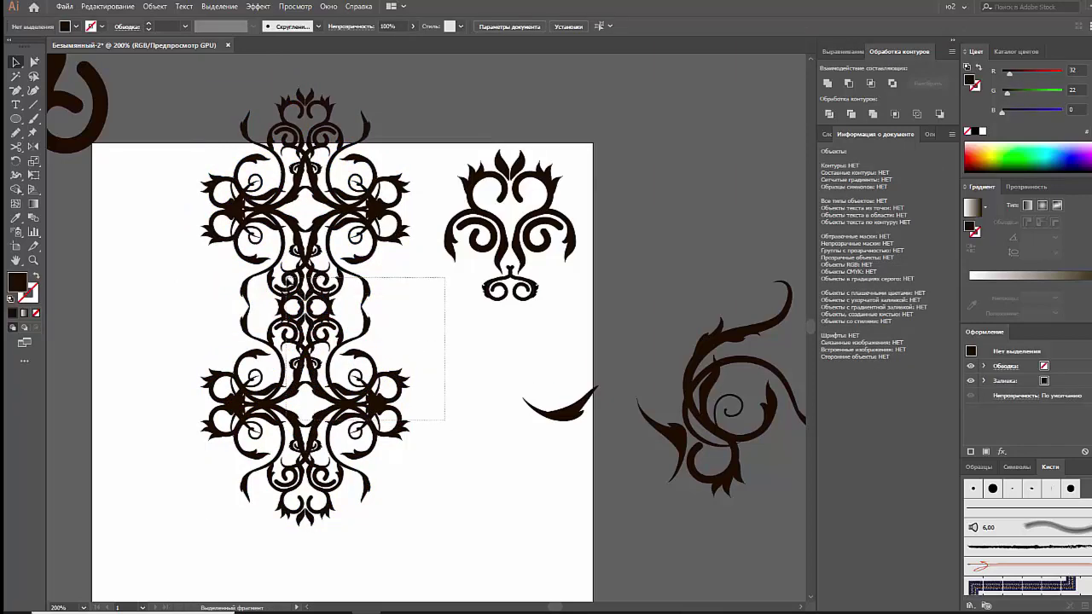
pyautogui.moveTo(445, 420); pyautogui.dragTo(363, 277)
pyautogui.moveTo(430, 97)
pyautogui.mouseDown()
pyautogui.moveTo(405, 130)
pyautogui.moveTo(379, 258)
pyautogui.mouseUp()
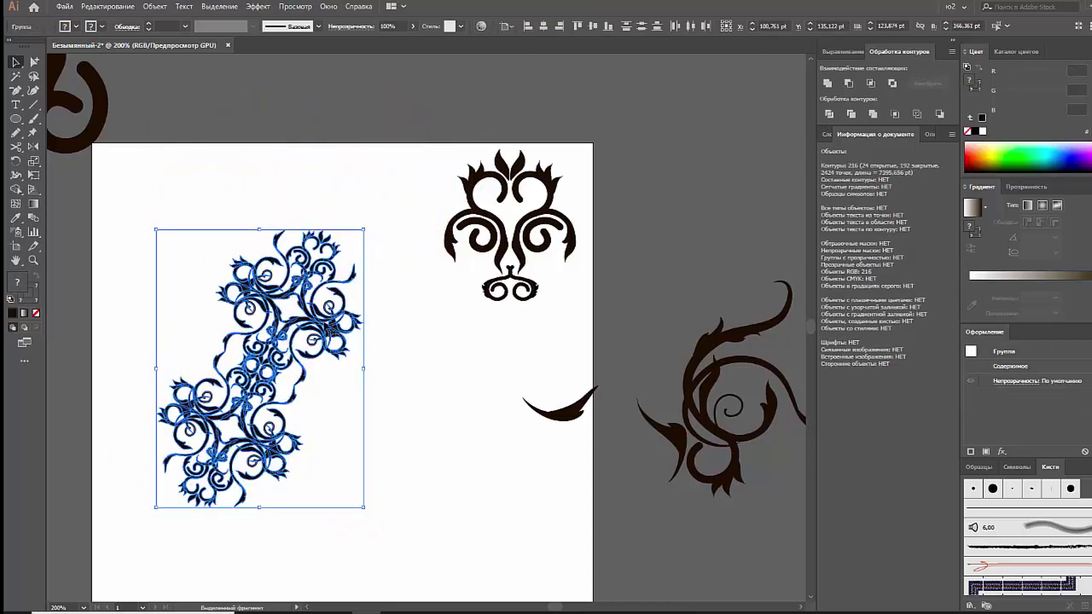
pyautogui.moveTo(260, 367); pyautogui.dragTo(311, 390)
pyautogui.click(445, 366)
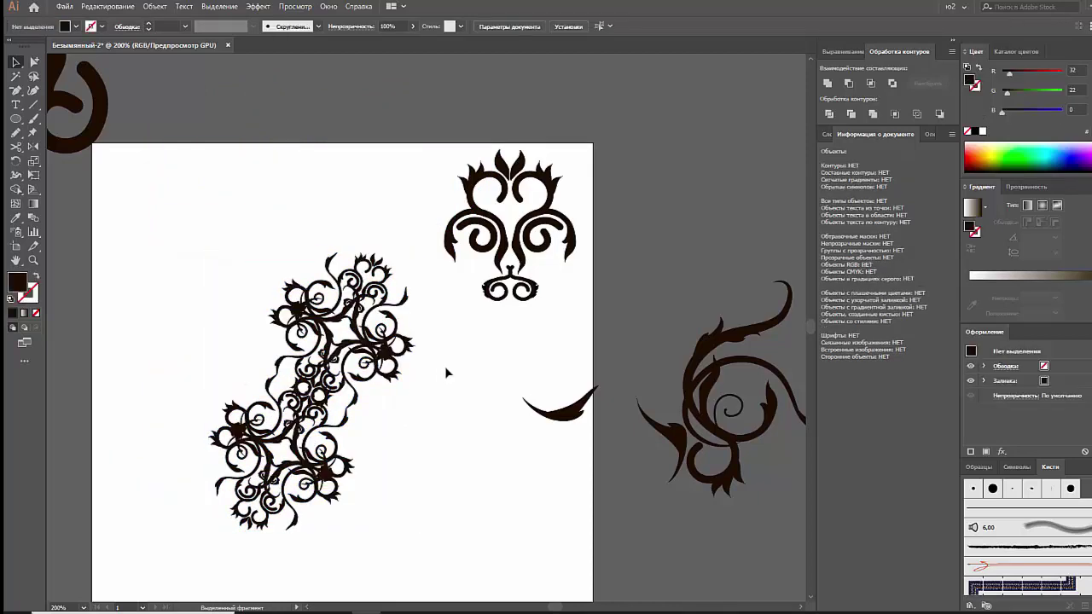
pyautogui.hotkey('alt', 'Tab')
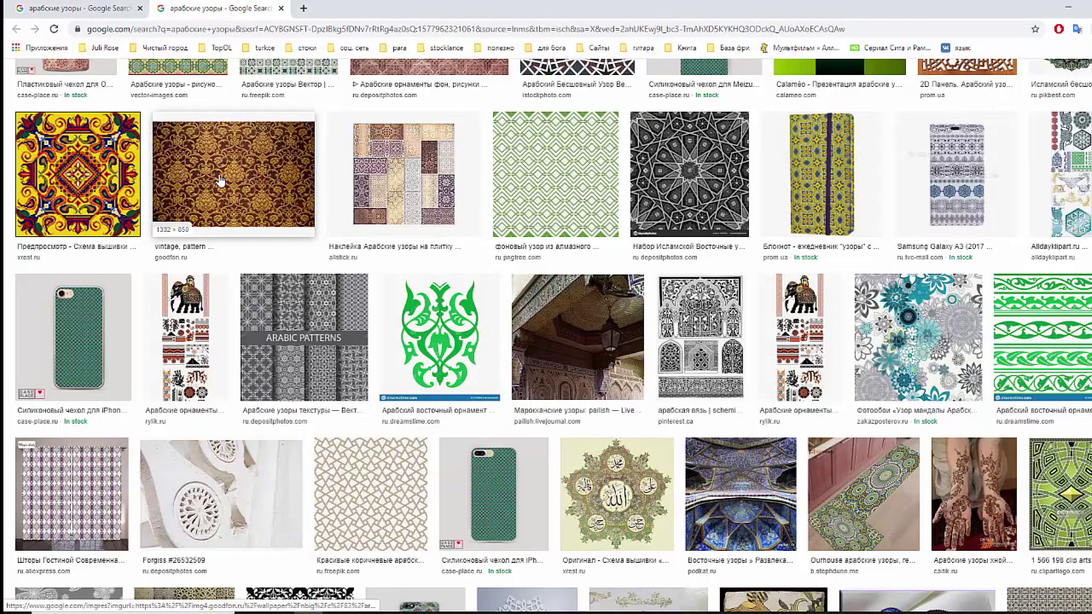
pyautogui.hotkey('alt', 'Tab')
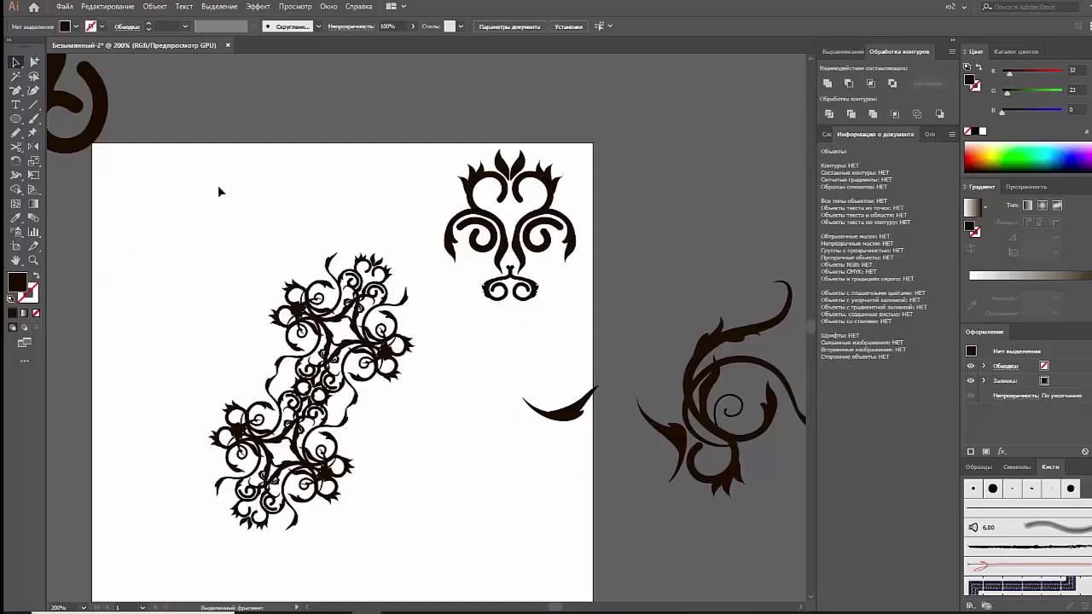
# Step: Undo back to the upright medallion and move it up and right
pyautogui.hotkey('ctrl', 'z')
pyautogui.hotkey('ctrl', 'z')
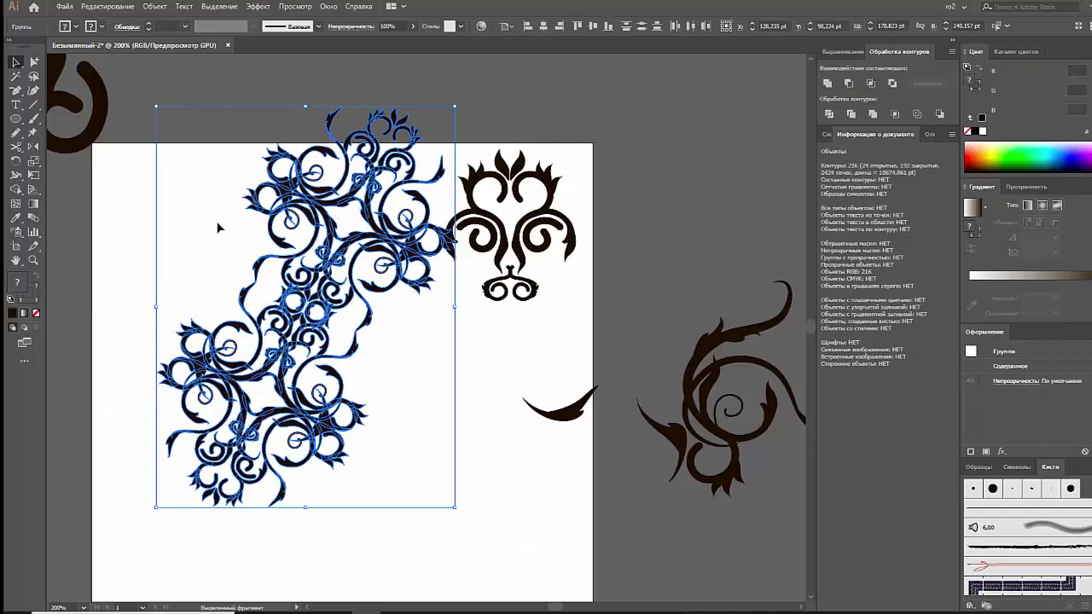
pyautogui.hotkey('ctrl', 'z')
pyautogui.hotkey('ctrl', 'z')
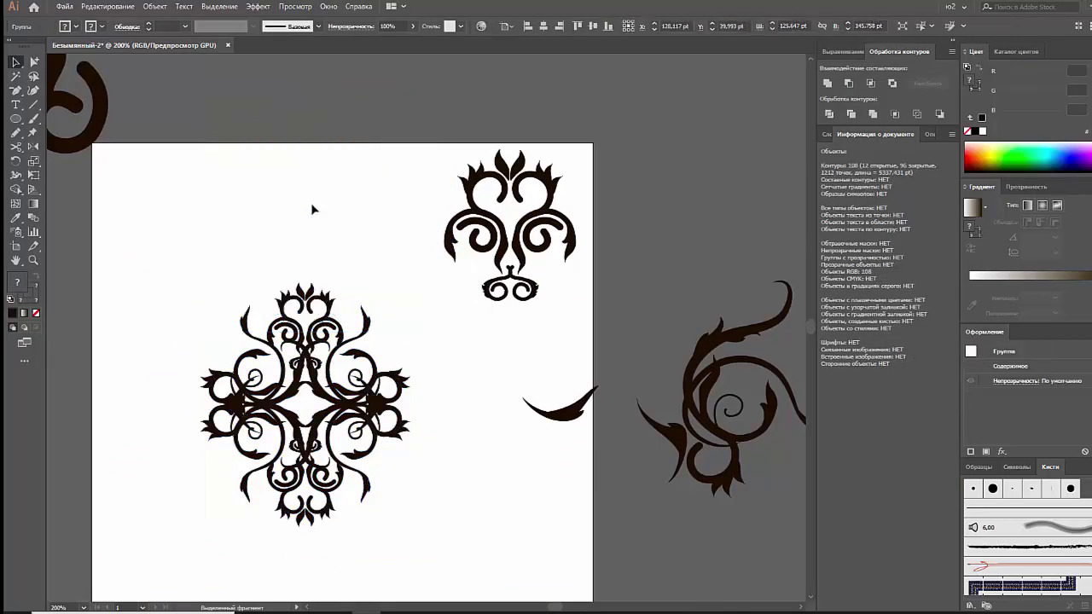
pyautogui.moveTo(290, 370); pyautogui.dragTo(324, 244)
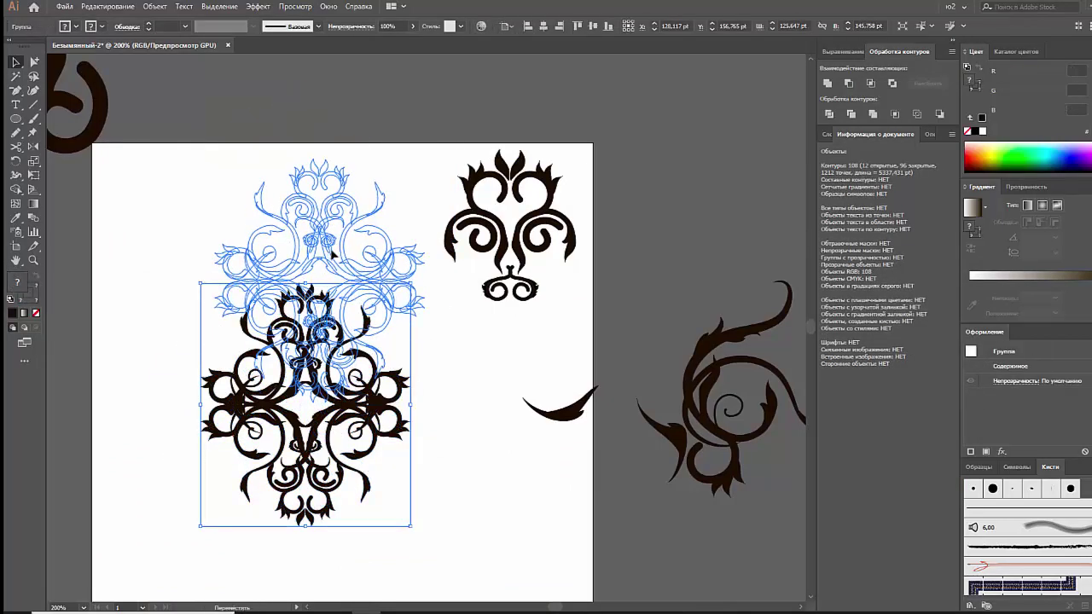
pyautogui.click(458, 362)
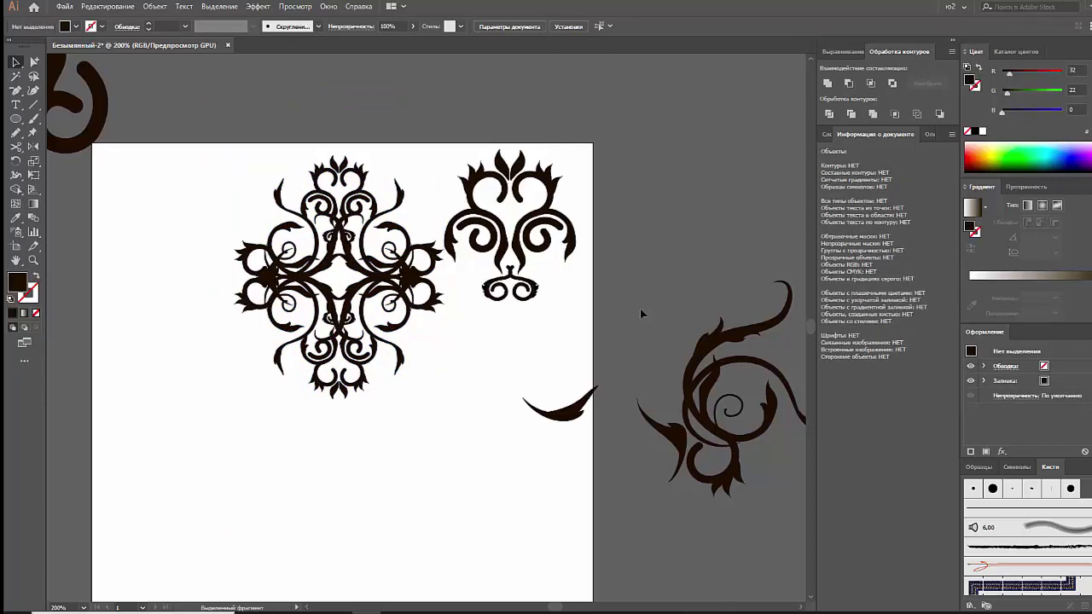
# Step: Move the leafy swirl to the lower left and shrink it, then delete the small swoosh
pyautogui.moveTo(735, 426); pyautogui.dragTo(196, 509)
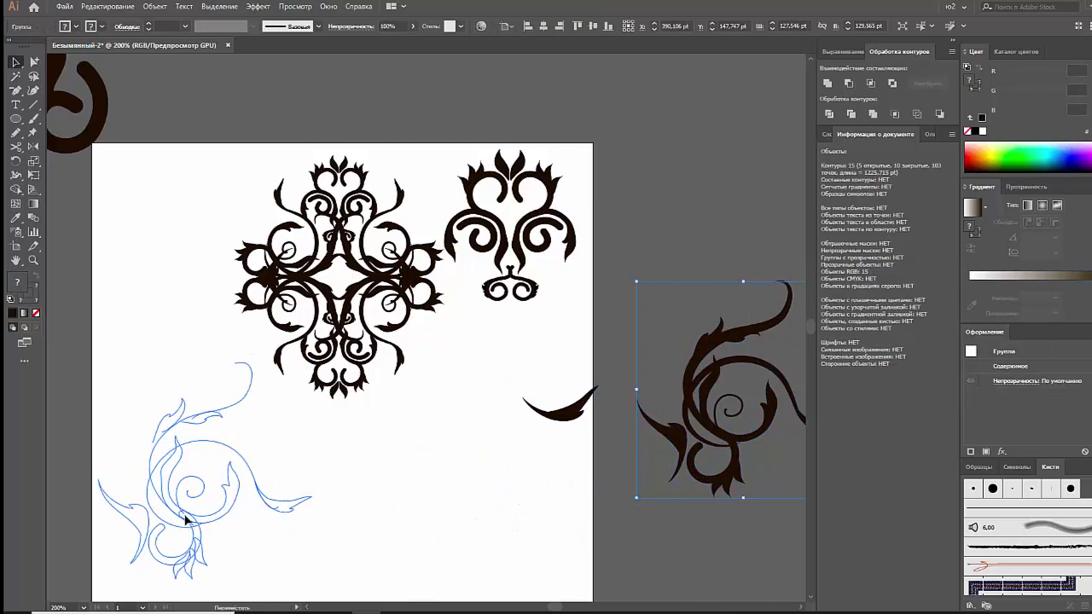
pyautogui.click(155, 6)
pyautogui.click(196, 168)
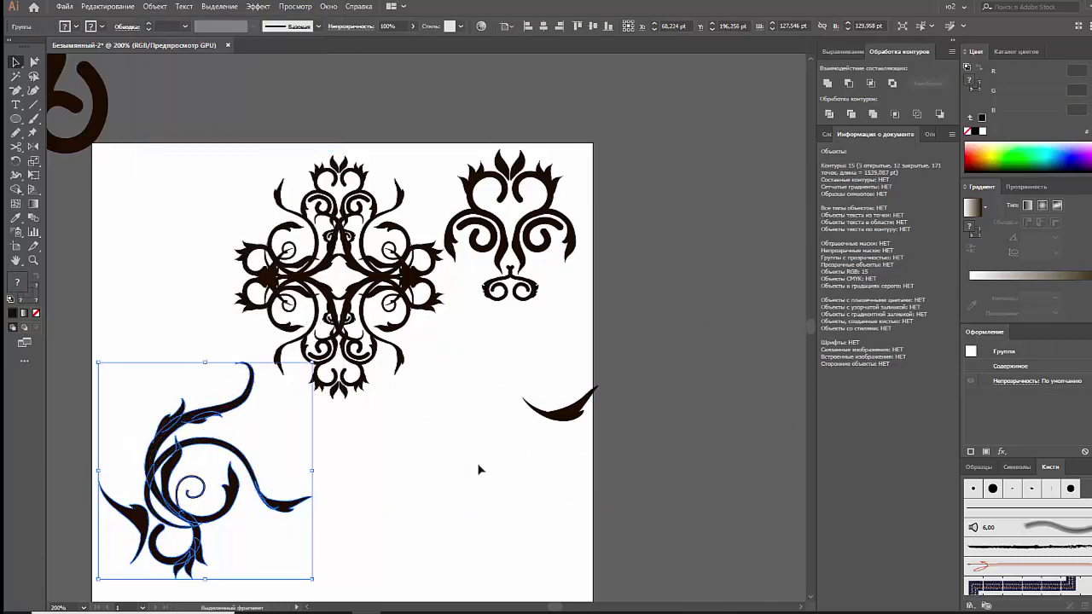
pyautogui.moveTo(559, 405); pyautogui.dragTo(664, 381)
pyautogui.press('Delete')
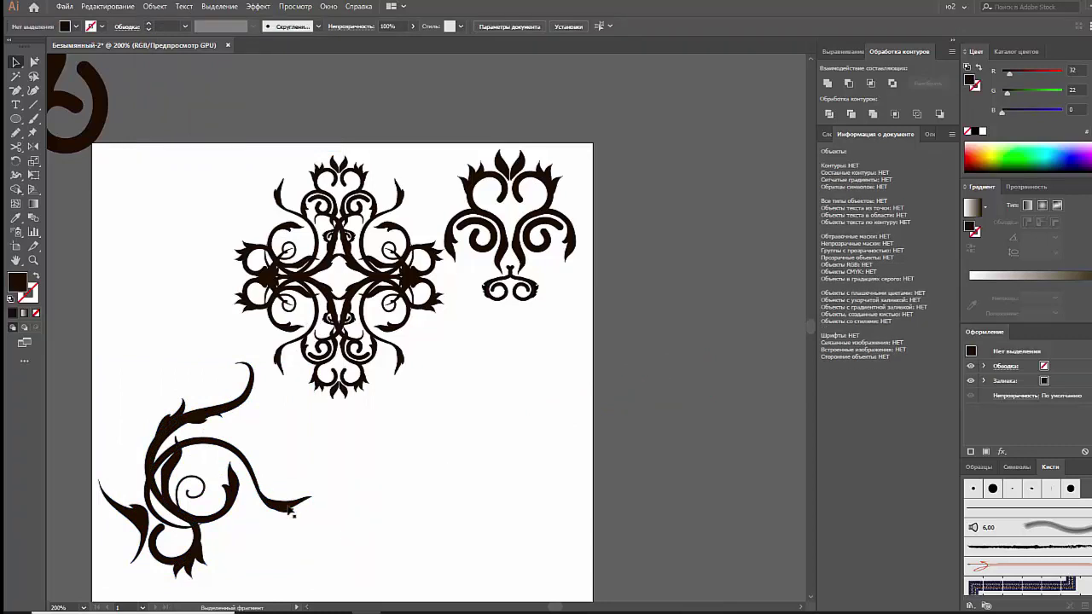
pyautogui.moveTo(237, 506); pyautogui.dragTo(247, 506)
pyautogui.moveTo(215, 581)
pyautogui.mouseDown()
pyautogui.moveTo(215, 500)
pyautogui.moveTo(219, 509)
pyautogui.mouseUp()
pyautogui.moveTo(216, 399); pyautogui.dragTo(216, 409)
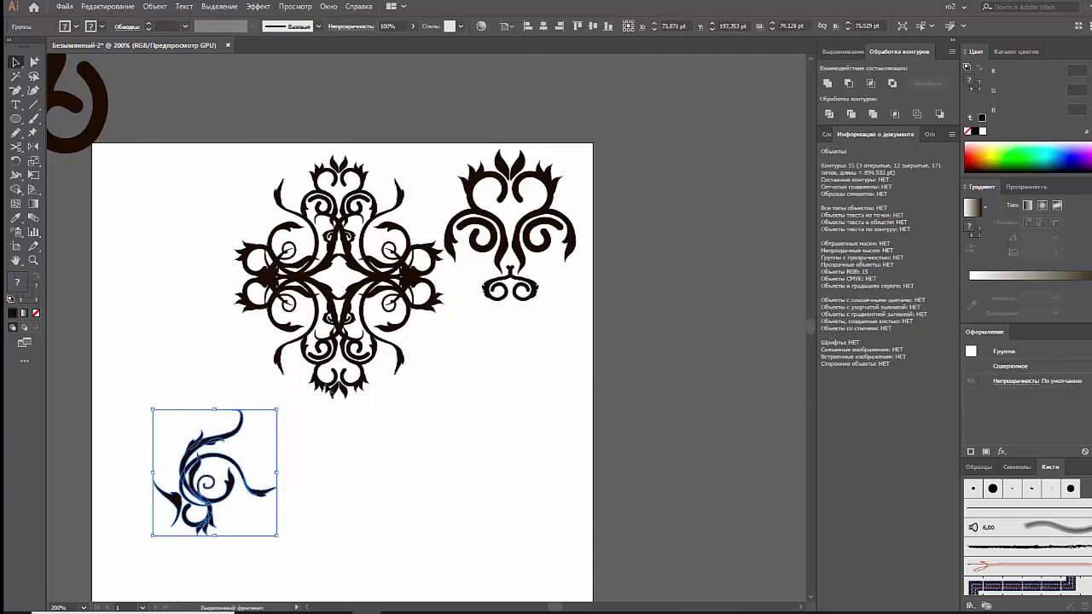
# Step: Scale the central medallion down and shift it slightly lower
pyautogui.click(356, 392)
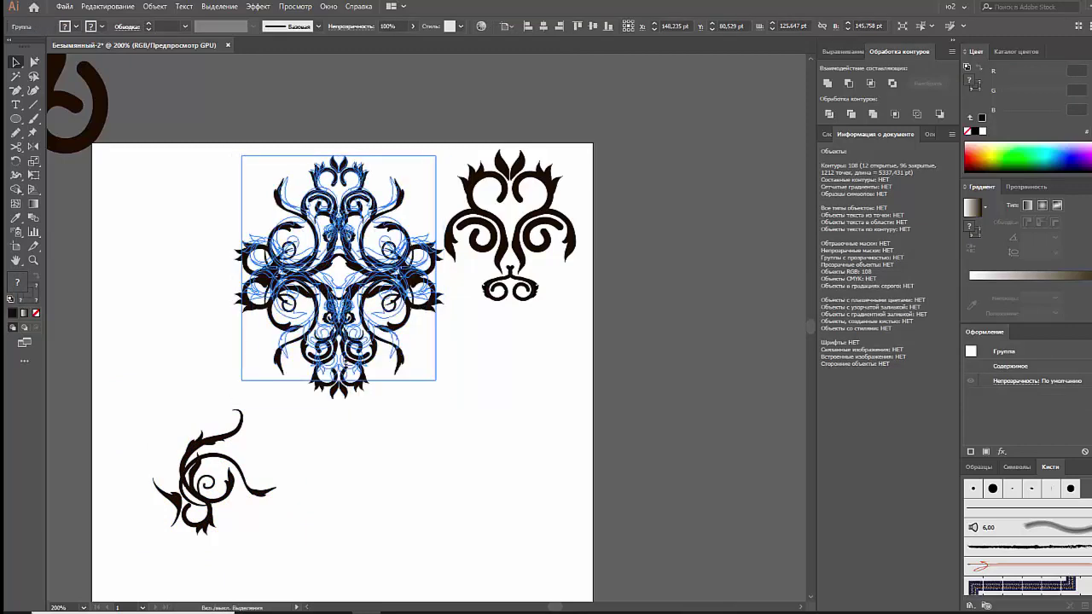
pyautogui.moveTo(337, 399); pyautogui.dragTo(337, 336)
pyautogui.moveTo(367, 197); pyautogui.dragTo(364, 213)
# Step: Place a copy of the symmetric ornament lower down and delete its right half and small pieces
pyautogui.click(509, 256)
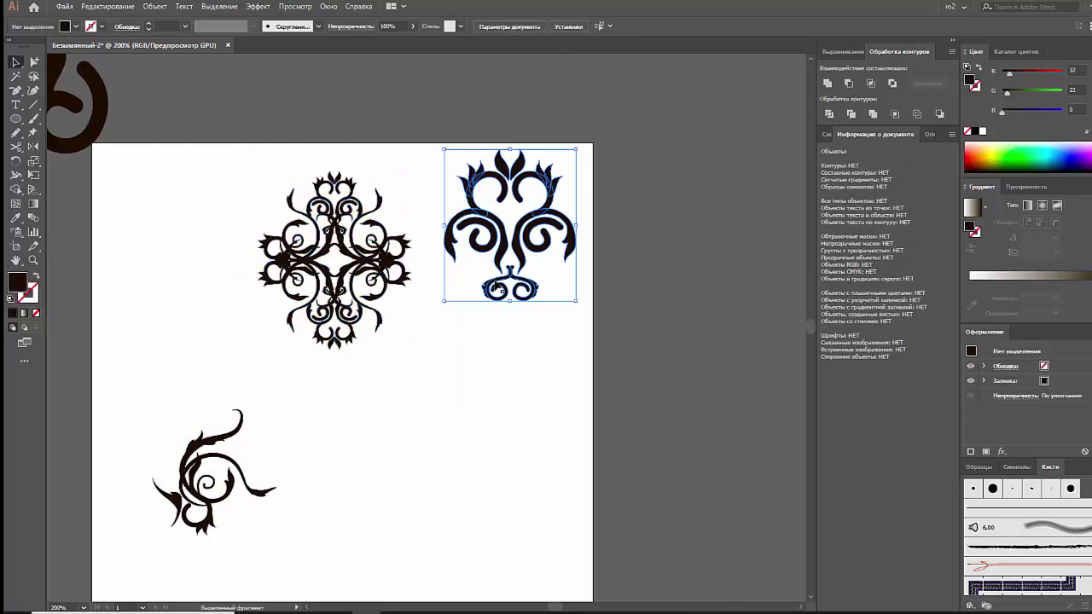
pyautogui.moveTo(508, 240); pyautogui.dragTo(480, 469)
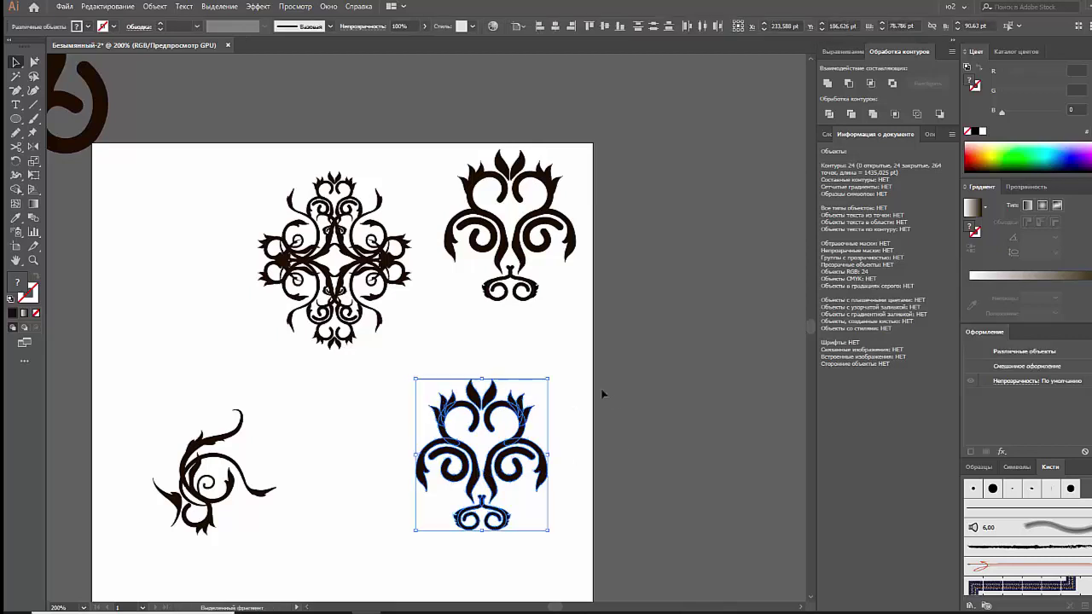
pyautogui.moveTo(597, 391); pyautogui.dragTo(483, 534)
pyautogui.press('Delete')
pyautogui.press('Delete')
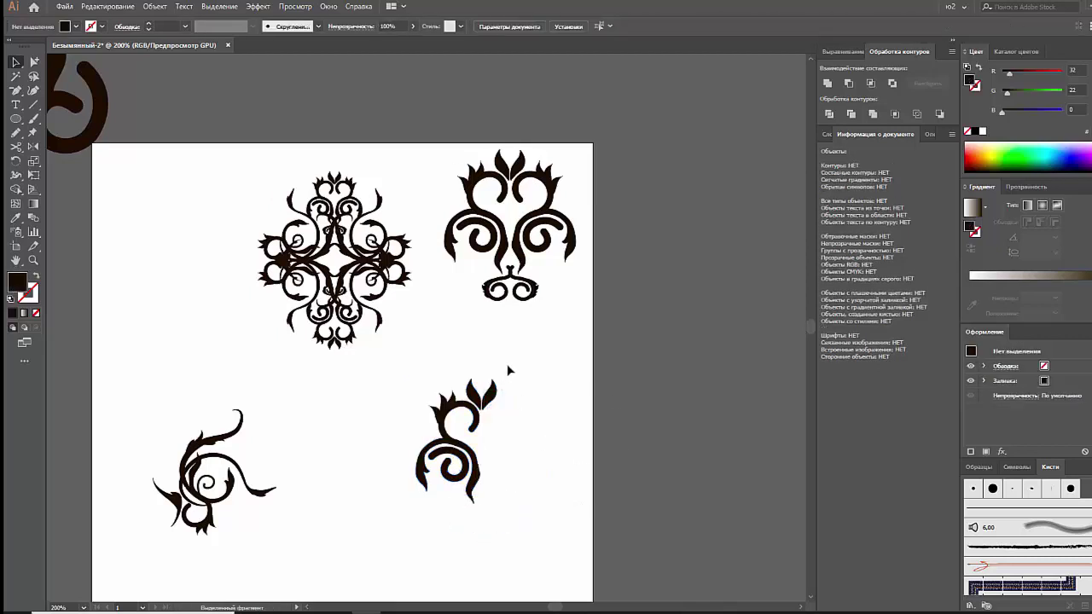
pyautogui.moveTo(507, 370); pyautogui.dragTo(435, 401)
pyautogui.click(537, 431)
pyautogui.click(495, 397)
pyautogui.press('Delete')
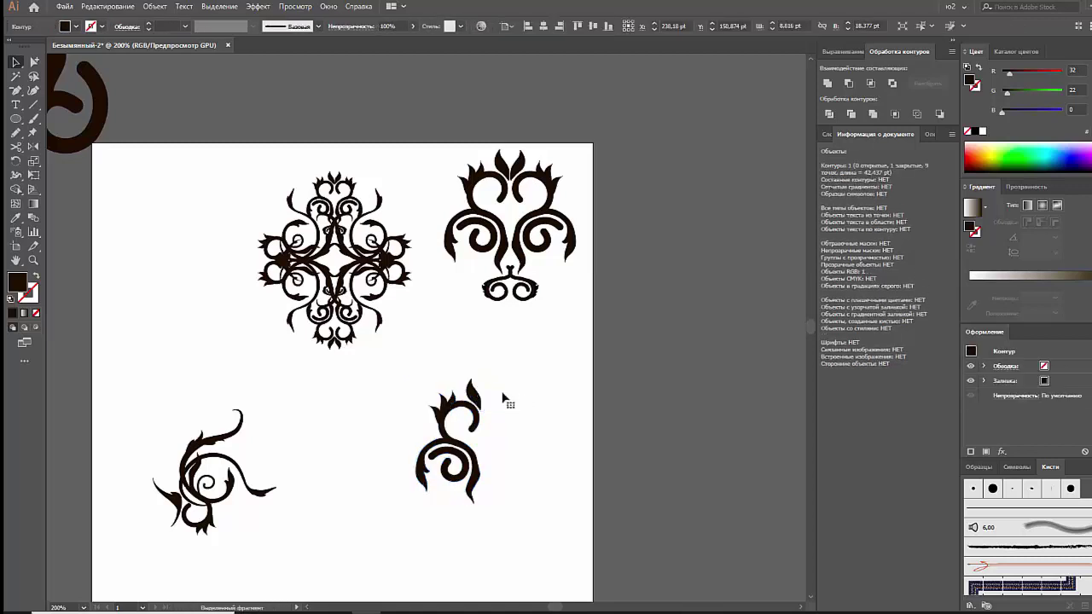
# Step: Rotate the half ornament onto its side beside the swirl and nudge the medallion up-right
pyautogui.moveTo(476, 420); pyautogui.dragTo(404, 515)
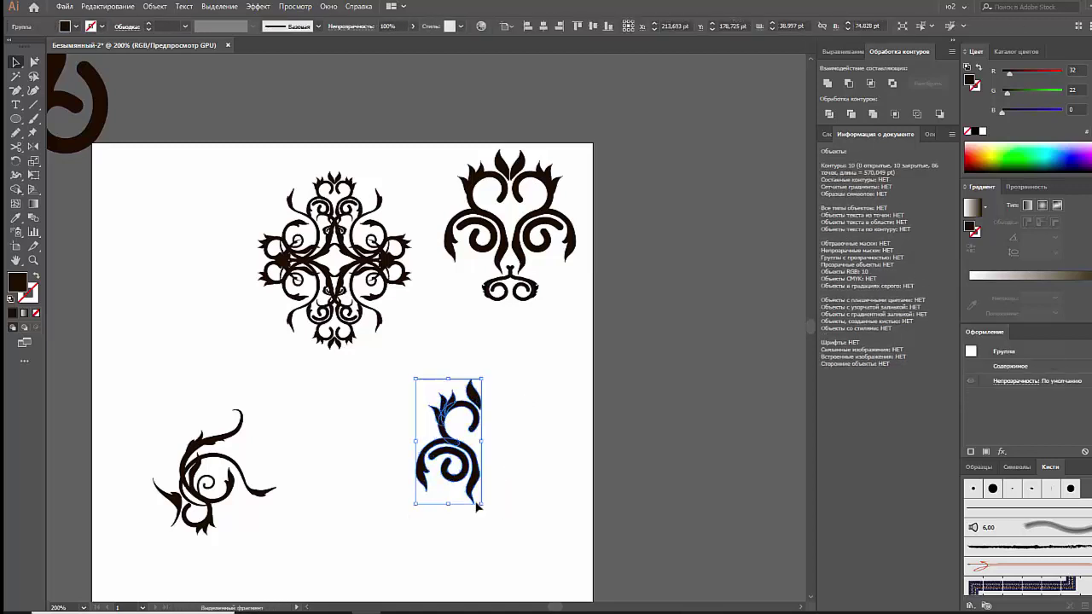
pyautogui.moveTo(482, 507)
pyautogui.mouseDown()
pyautogui.moveTo(522, 426)
pyautogui.moveTo(419, 480)
pyautogui.moveTo(355, 486)
pyautogui.mouseUp()
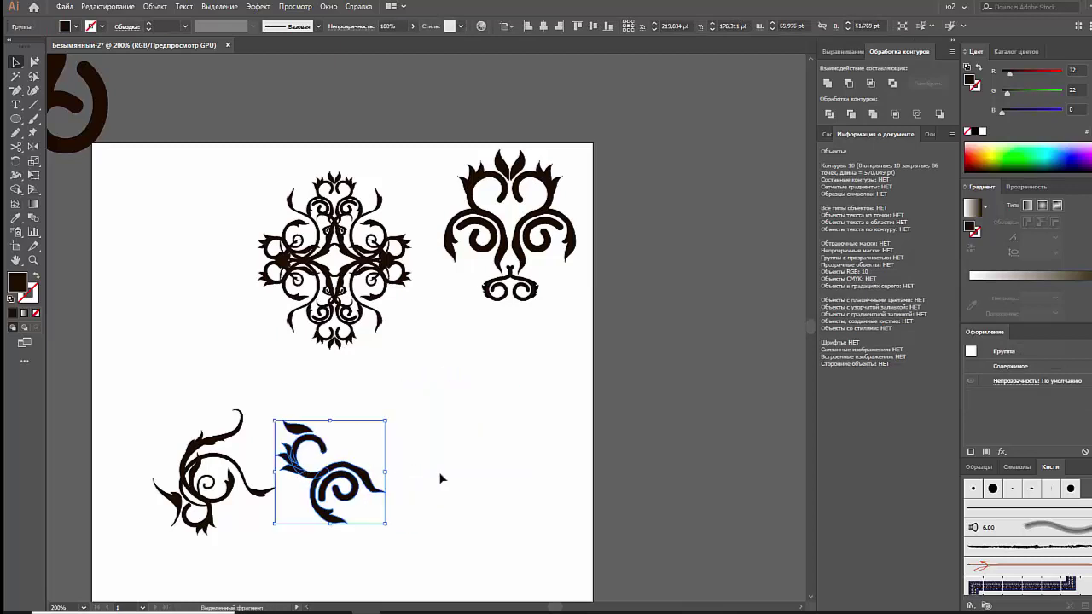
pyautogui.click(441, 478)
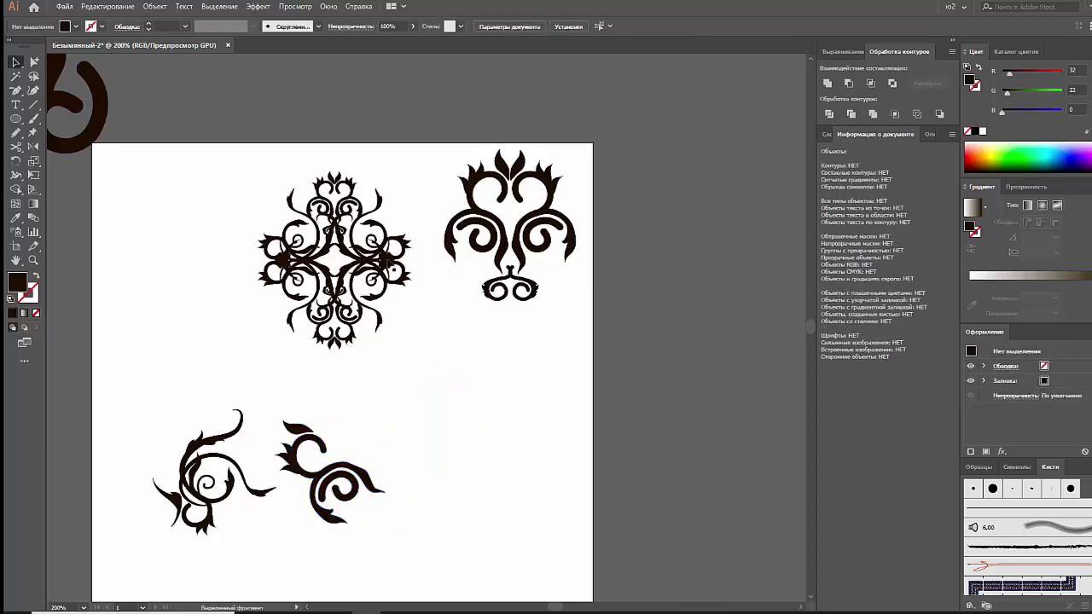
pyautogui.moveTo(388, 264); pyautogui.dragTo(395, 254)
pyautogui.click(439, 316)
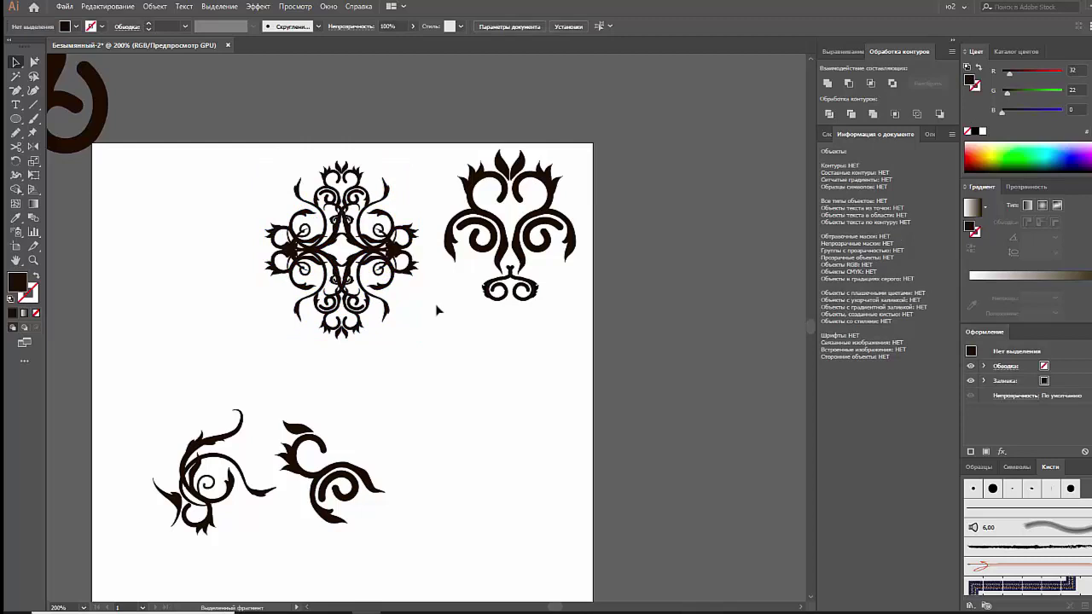
pyautogui.hotkey('alt', 'Tab')
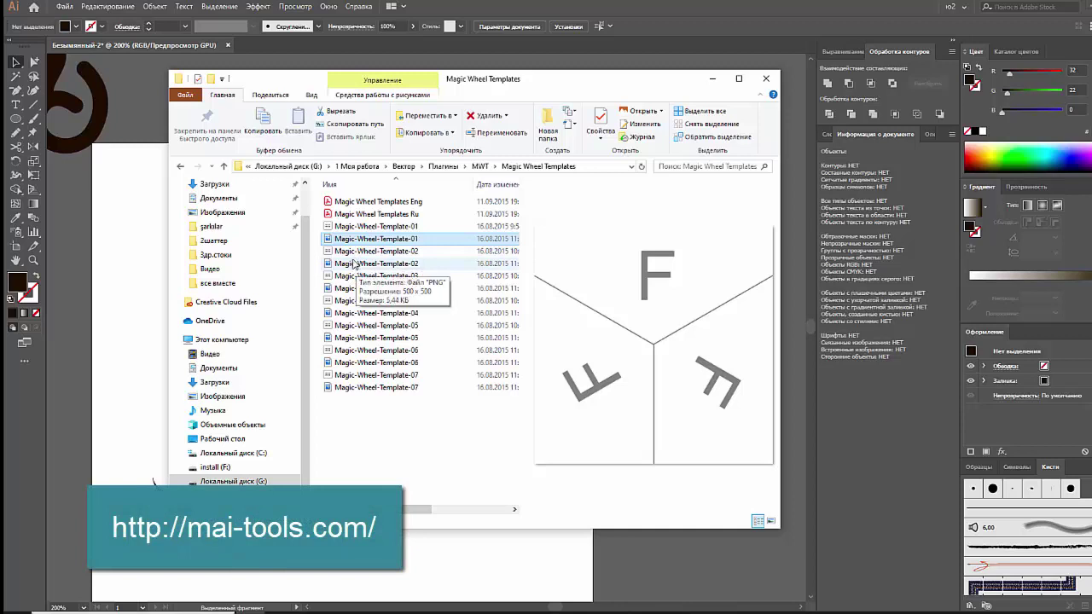
# Step: Preview the four-segment Template-02, then the five-segment Magic-Wheel-Template-03
pyautogui.click(352, 266)
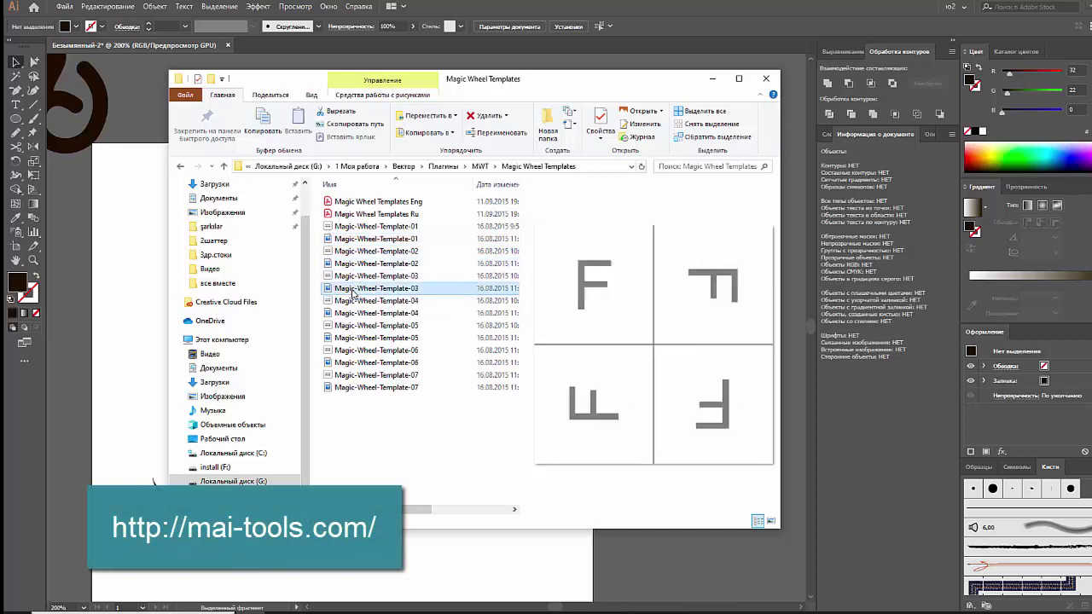
pyautogui.click(353, 290)
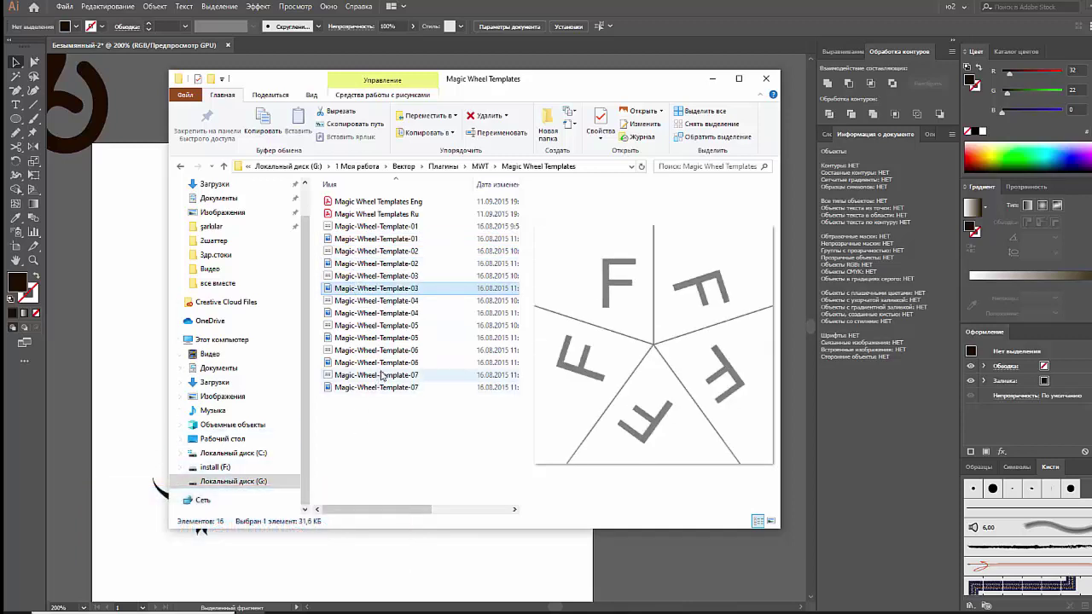
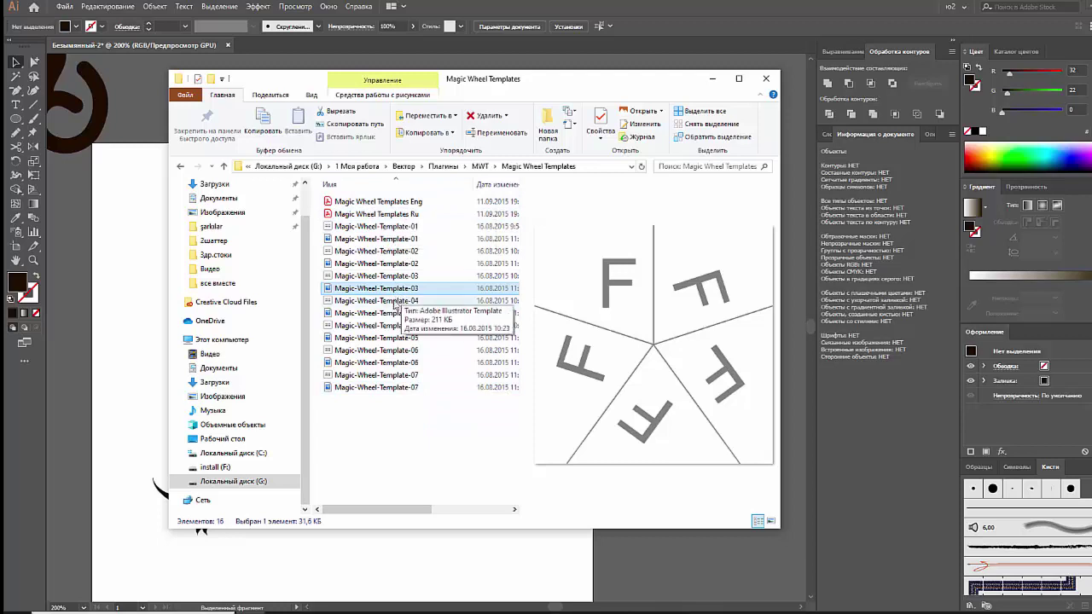
# Step: Compare the DRAW HERE wheels of Magic-Wheel-Template-04, -05 and -06 in the preview pane
pyautogui.click(367, 301)
pyautogui.click(368, 375)
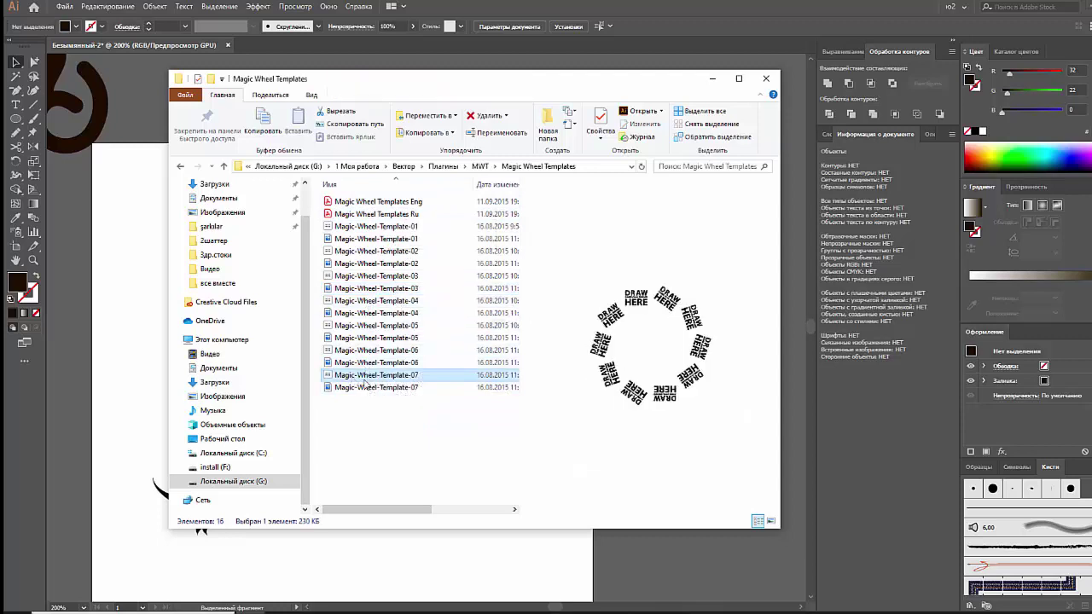
pyautogui.click(358, 350)
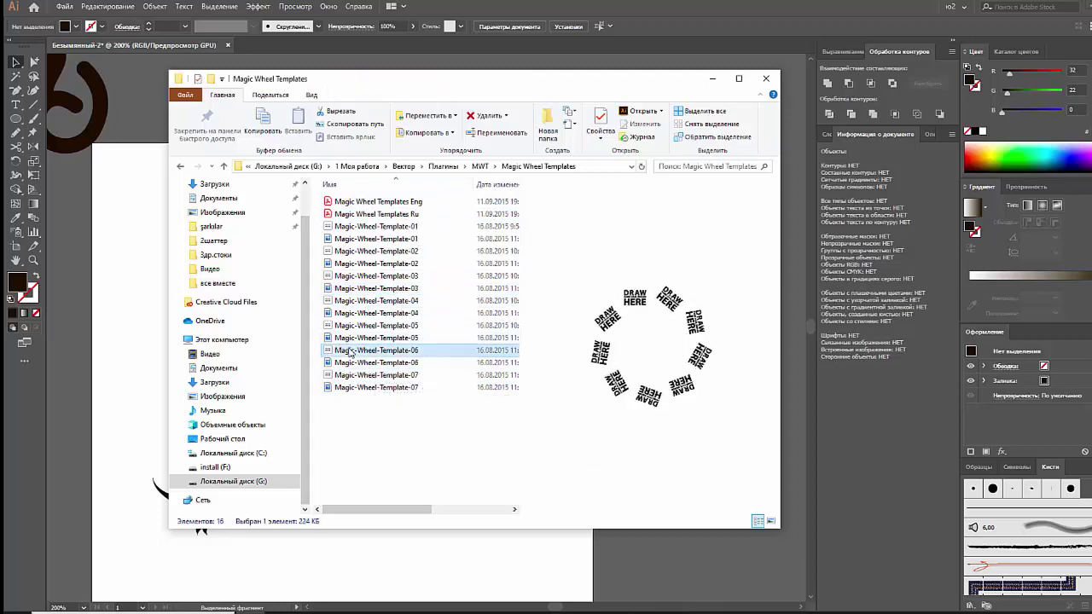
pyautogui.click(353, 325)
pyautogui.click(347, 303)
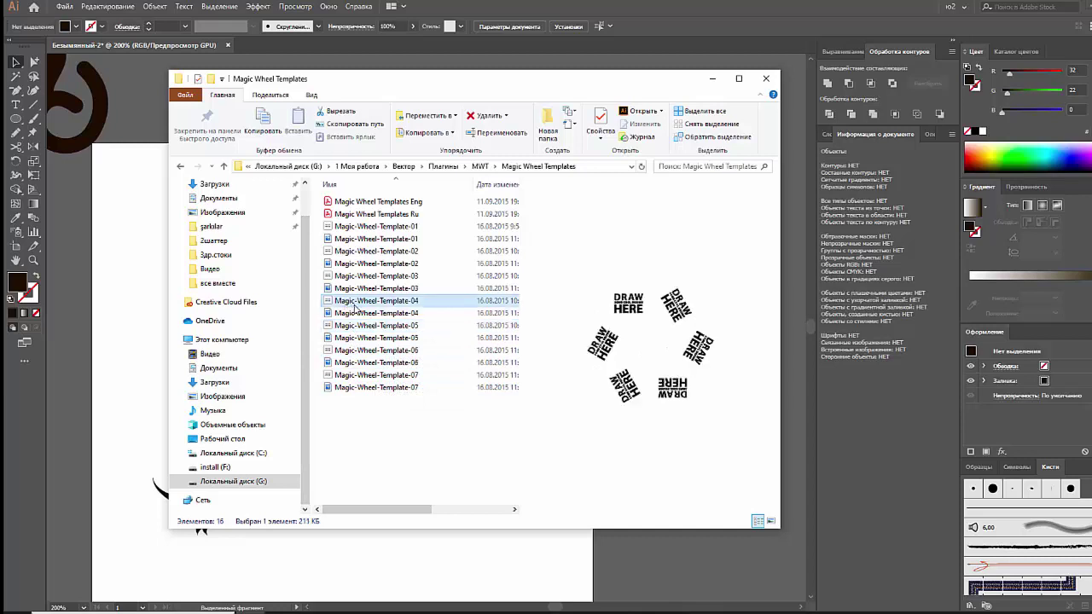
pyautogui.click(354, 327)
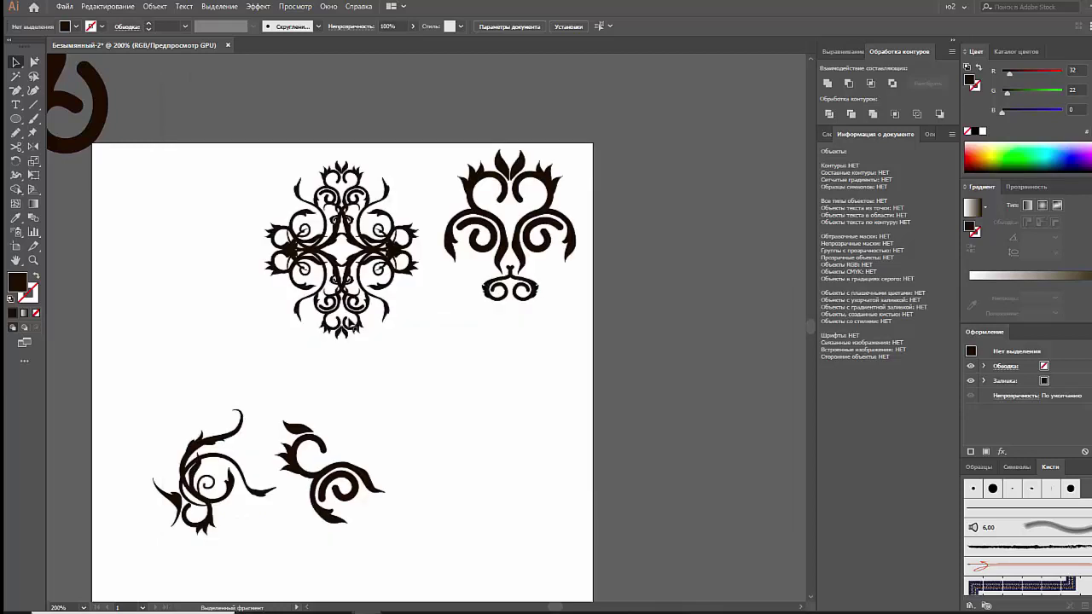
# Step: Open the eight-sector Magic Wheel template and lock all its artwork from the Layers panel
pyautogui.click(636, 366)
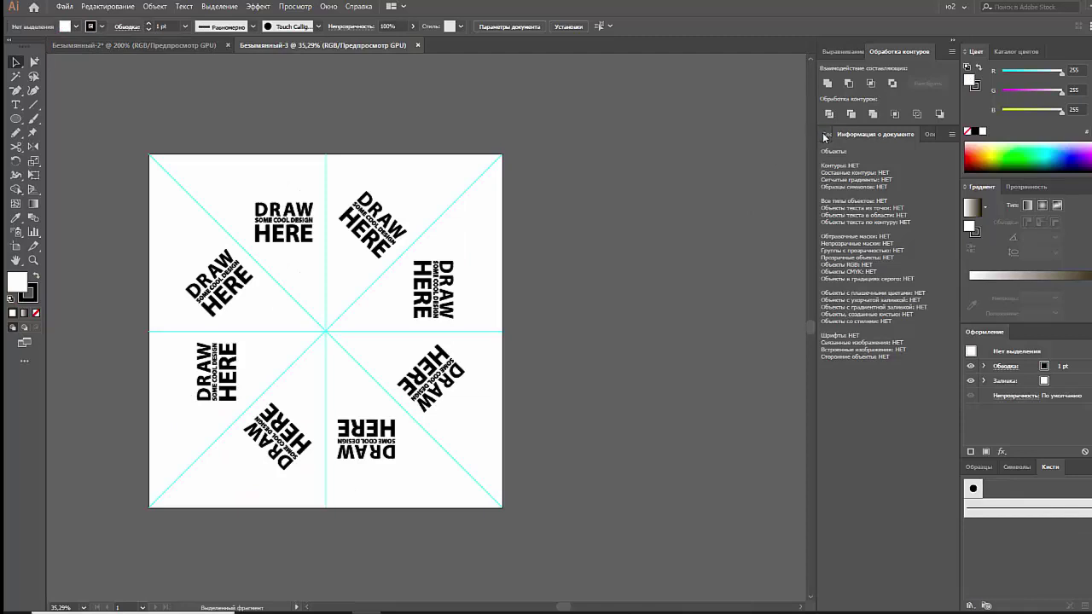
pyautogui.click(824, 134)
pyautogui.click(854, 152)
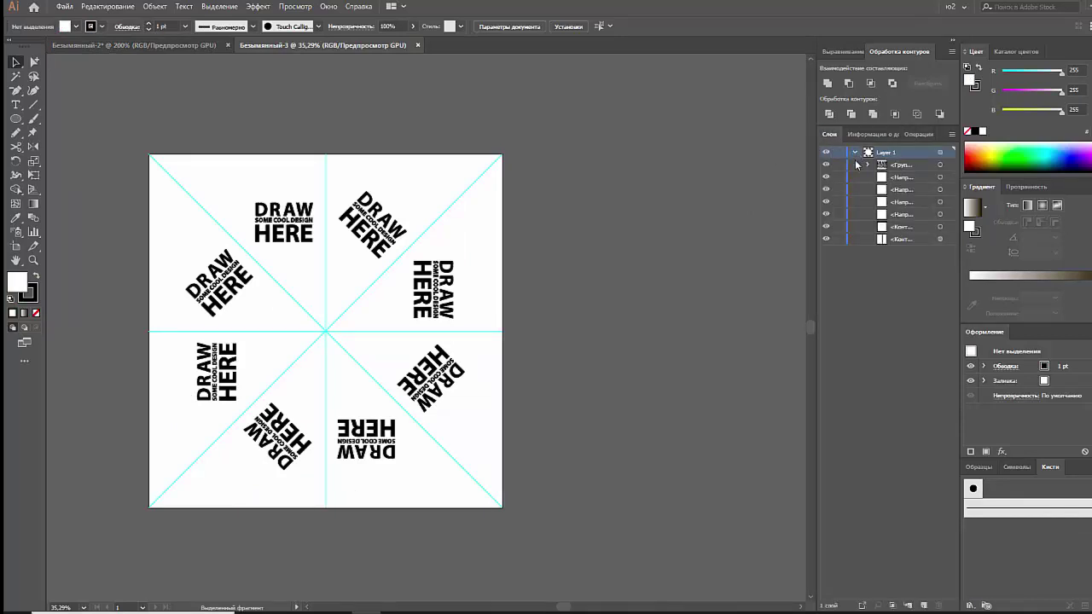
pyautogui.hotkey('ctrl', 'a')
pyautogui.hotkey('ctrl', '2')
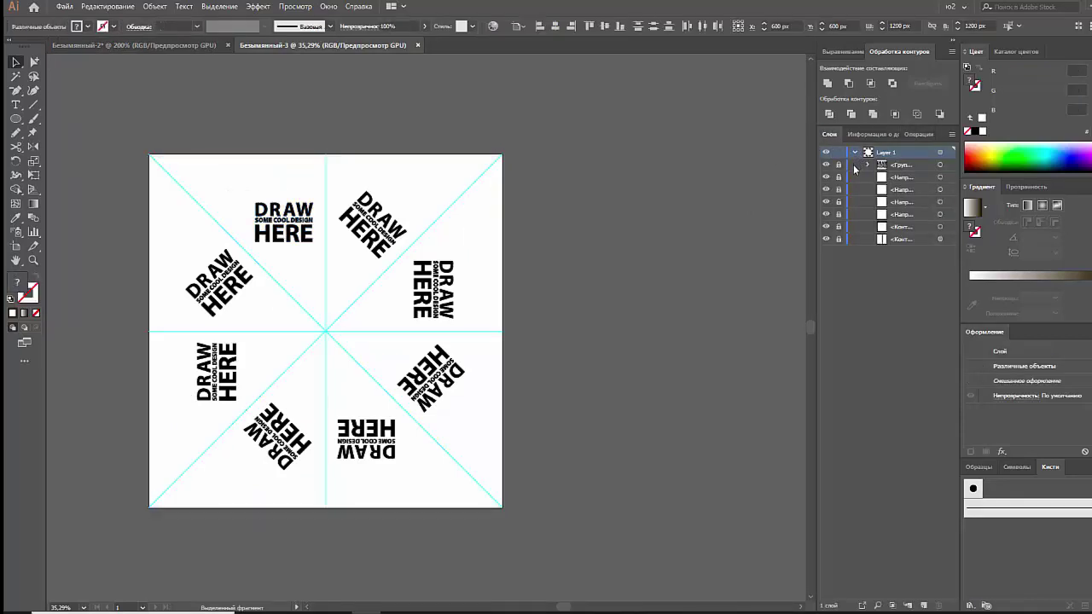
pyautogui.click(939, 165)
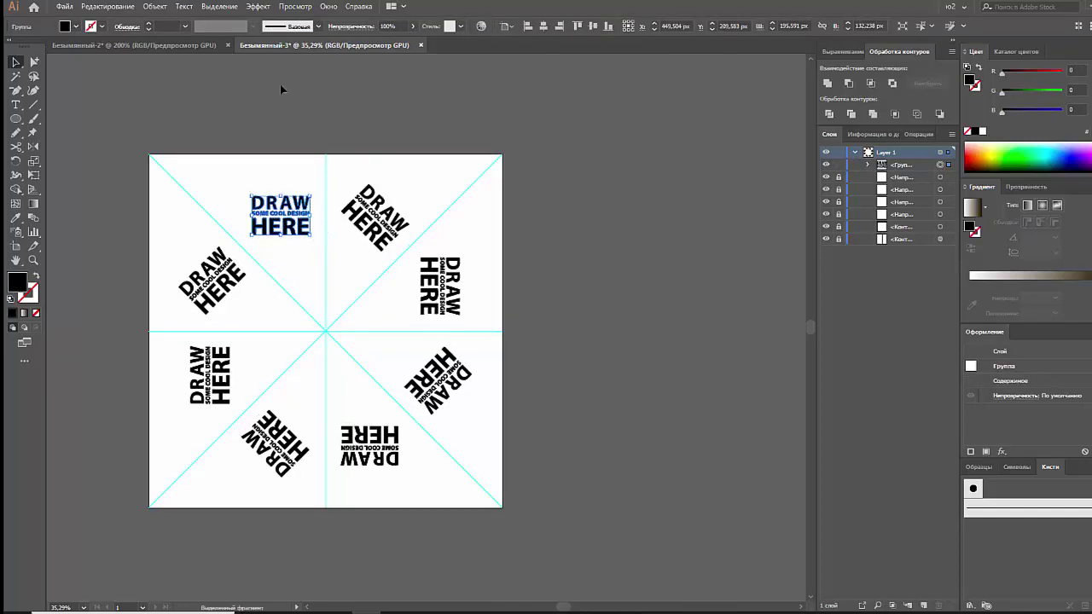
# Step: Paste the two lower swirl ornaments into the wheel and delete the DRAW HERE placeholders
pyautogui.click(215, 45)
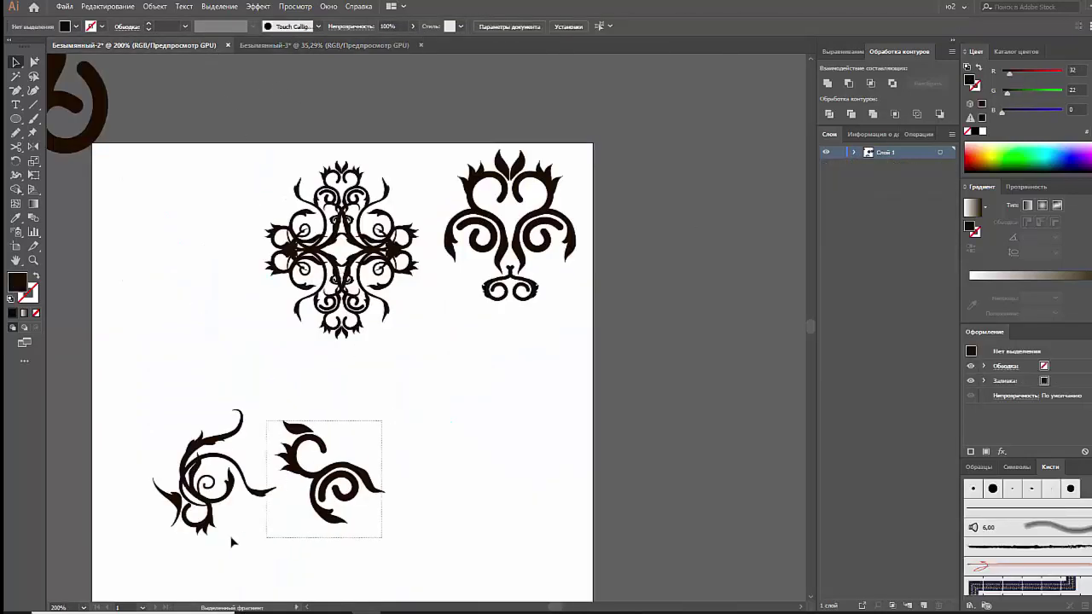
pyautogui.moveTo(231, 541); pyautogui.dragTo(295, 353)
pyautogui.click(298, 45)
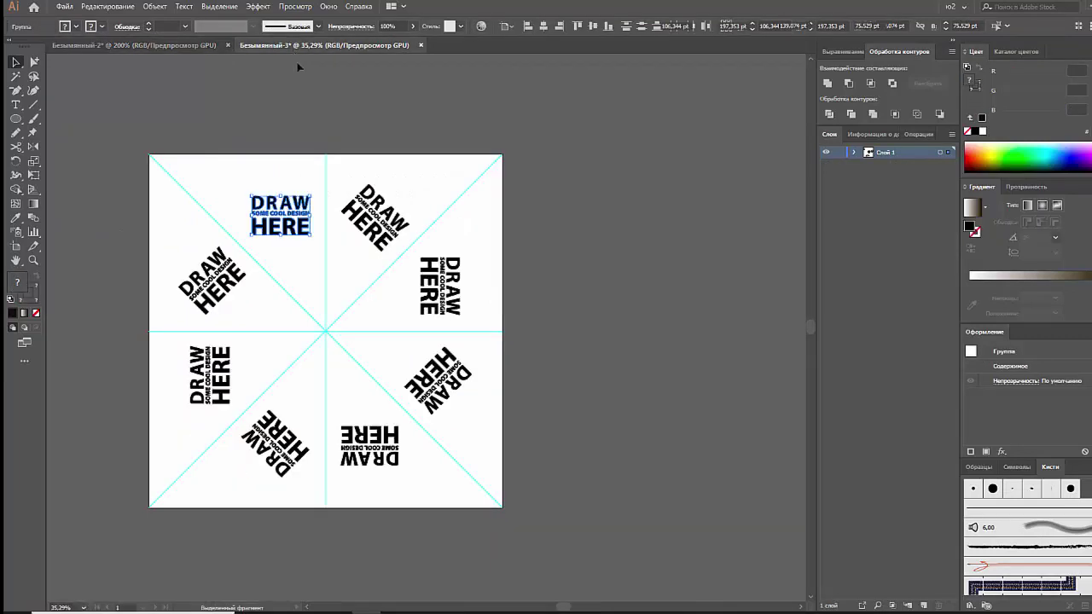
pyautogui.hotkey('ctrl', 'v')
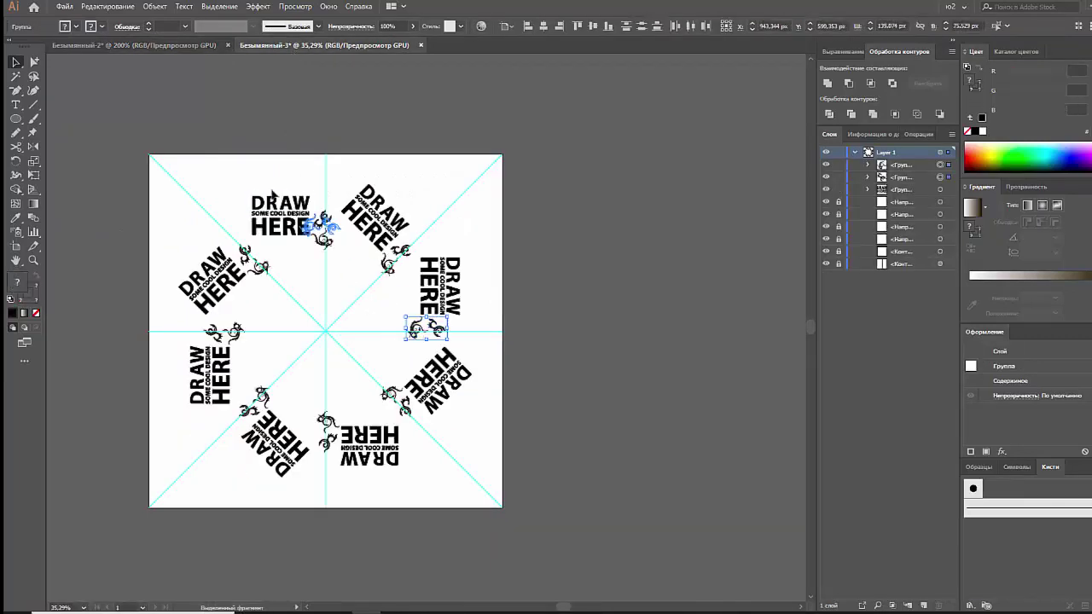
pyautogui.moveTo(416, 331); pyautogui.dragTo(256, 180)
pyautogui.click(280, 207)
pyautogui.press('Delete')
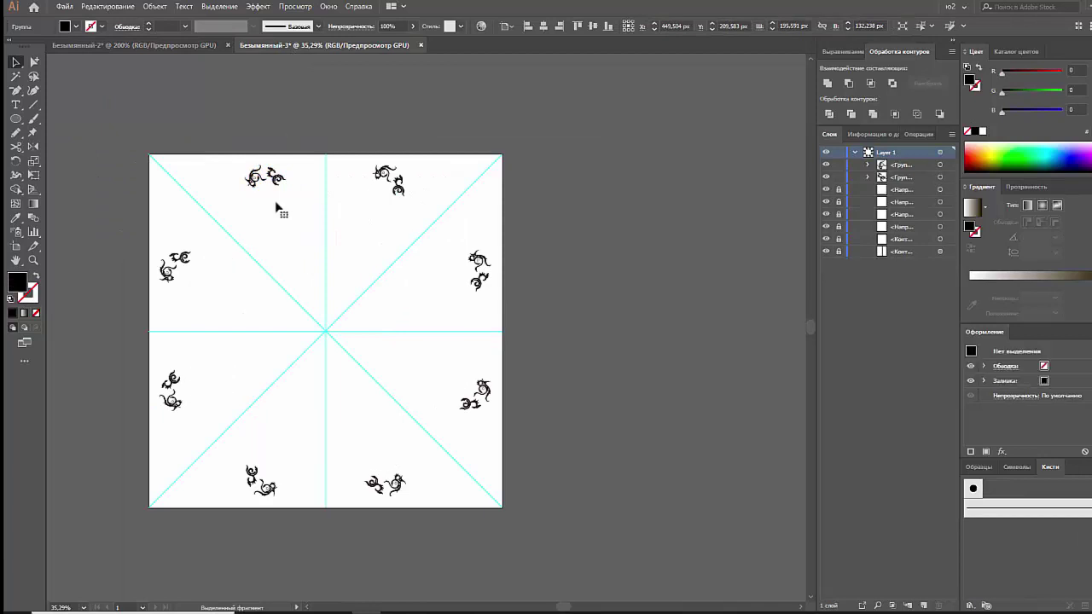
# Step: Enlarge both pasted swirl ornaments using their bounding-box handles
pyautogui.moveTo(261, 195)
pyautogui.mouseDown()
pyautogui.moveTo(291, 250)
pyautogui.moveTo(298, 201)
pyautogui.moveTo(304, 233)
pyautogui.moveTo(250, 264)
pyautogui.mouseUp()
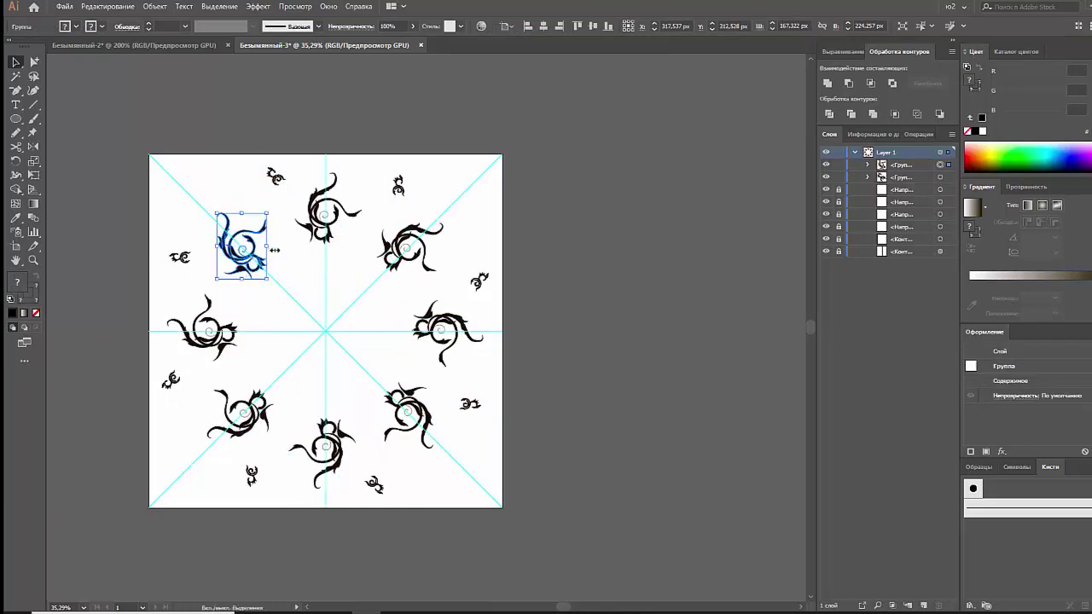
pyautogui.moveTo(274, 249); pyautogui.dragTo(307, 260)
pyautogui.click(312, 116)
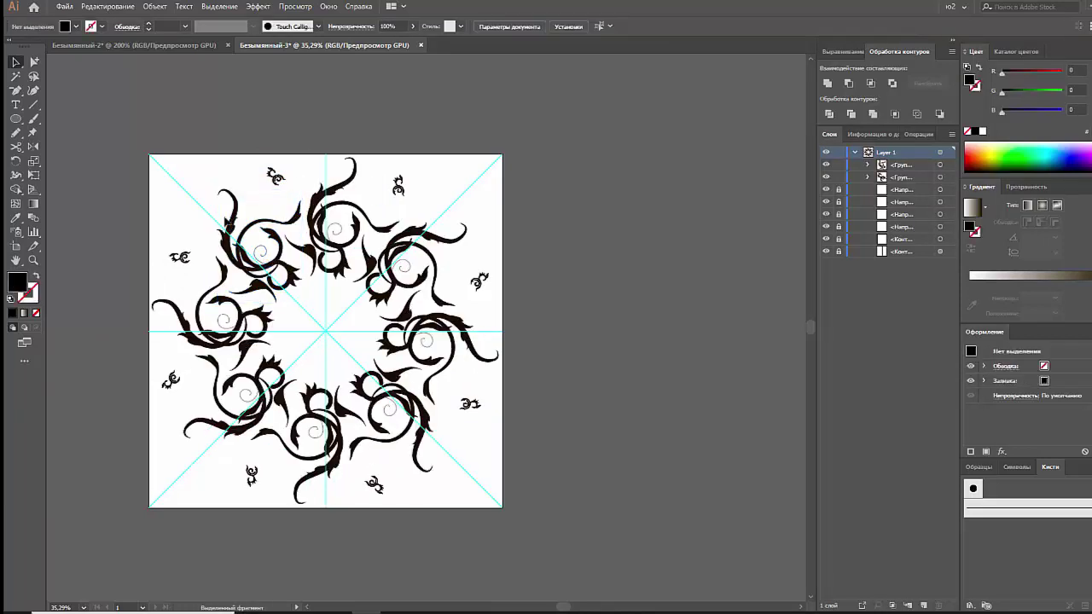
pyautogui.moveTo(288, 191)
pyautogui.mouseDown()
pyautogui.moveTo(328, 225)
pyautogui.moveTo(275, 202)
pyautogui.moveTo(266, 186)
pyautogui.moveTo(324, 193)
pyautogui.mouseUp()
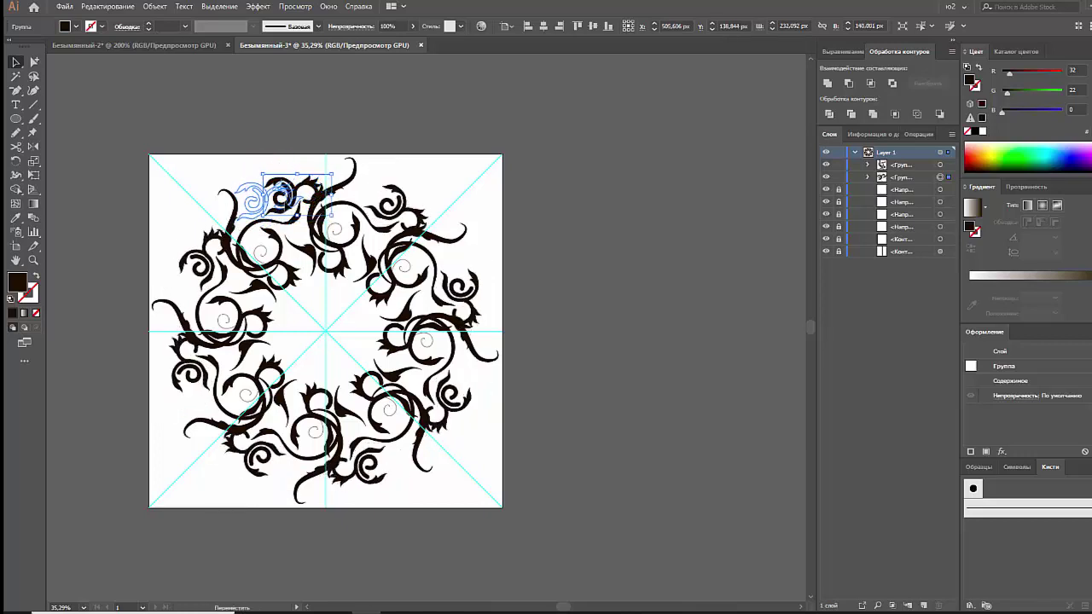
pyautogui.click(268, 147)
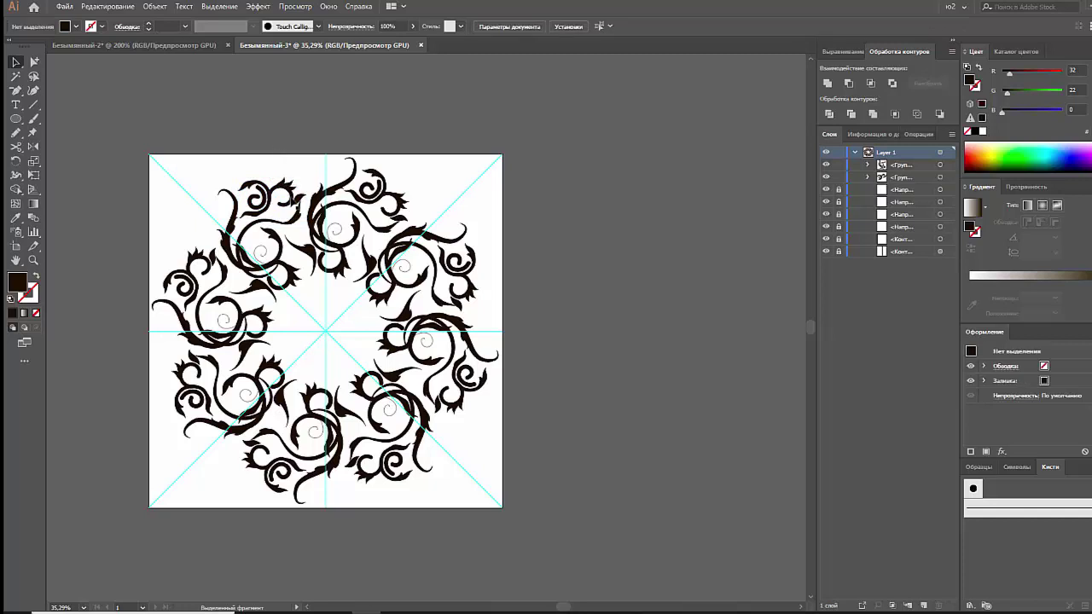
# Step: Rotate the top-left swirl ornament to a new angle
pyautogui.click(267, 190)
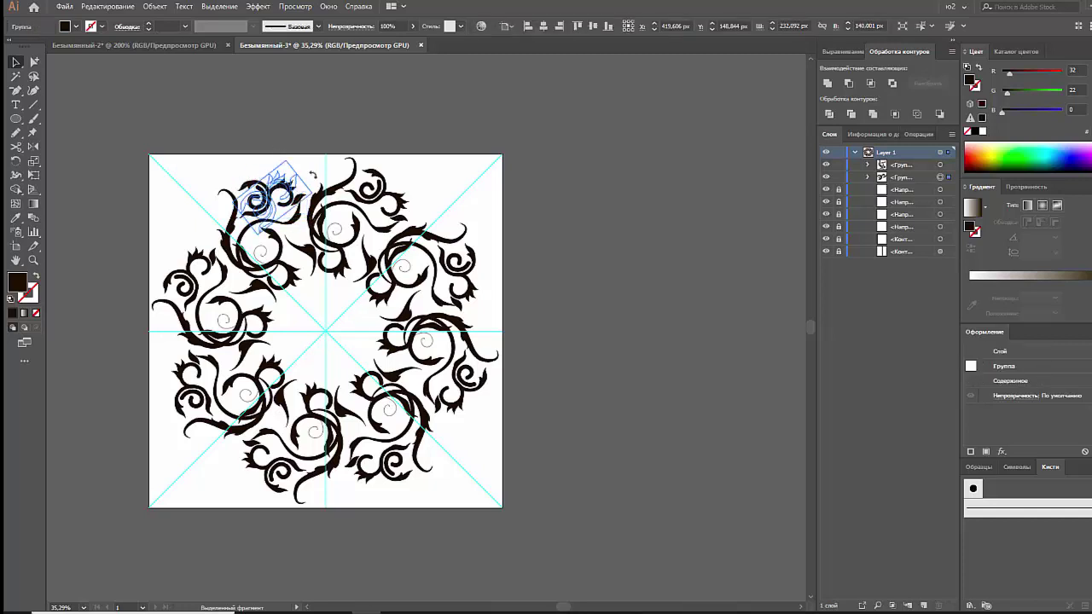
pyautogui.moveTo(254, 139); pyautogui.dragTo(261, 128)
pyautogui.click(263, 129)
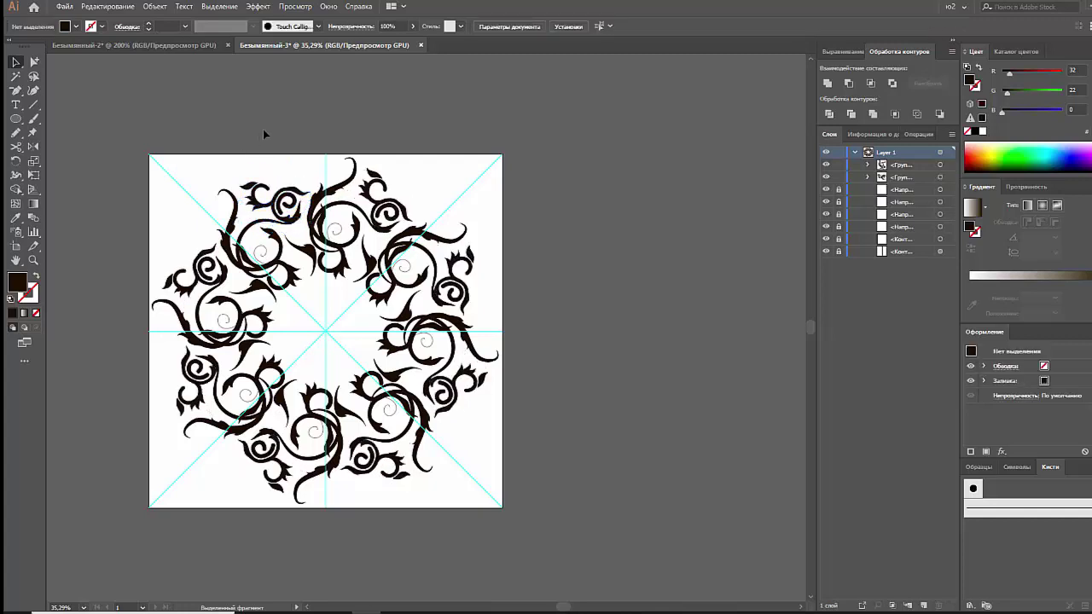
# Step: Turn the top-left ornament and move a swirl piece to the wheel centre
pyautogui.click(301, 179)
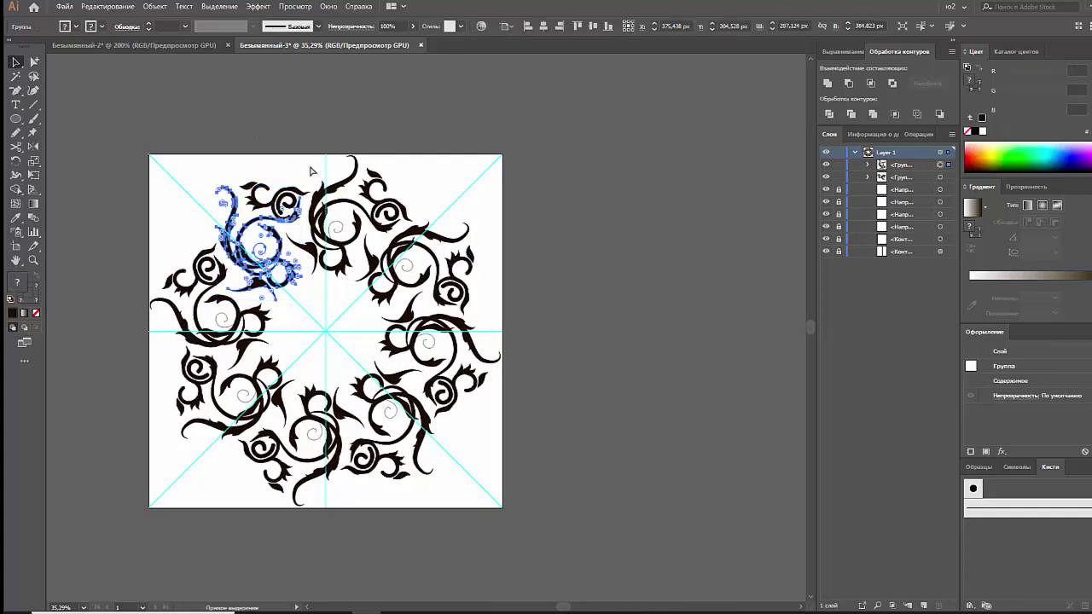
pyautogui.moveTo(301, 179); pyautogui.dragTo(300, 218)
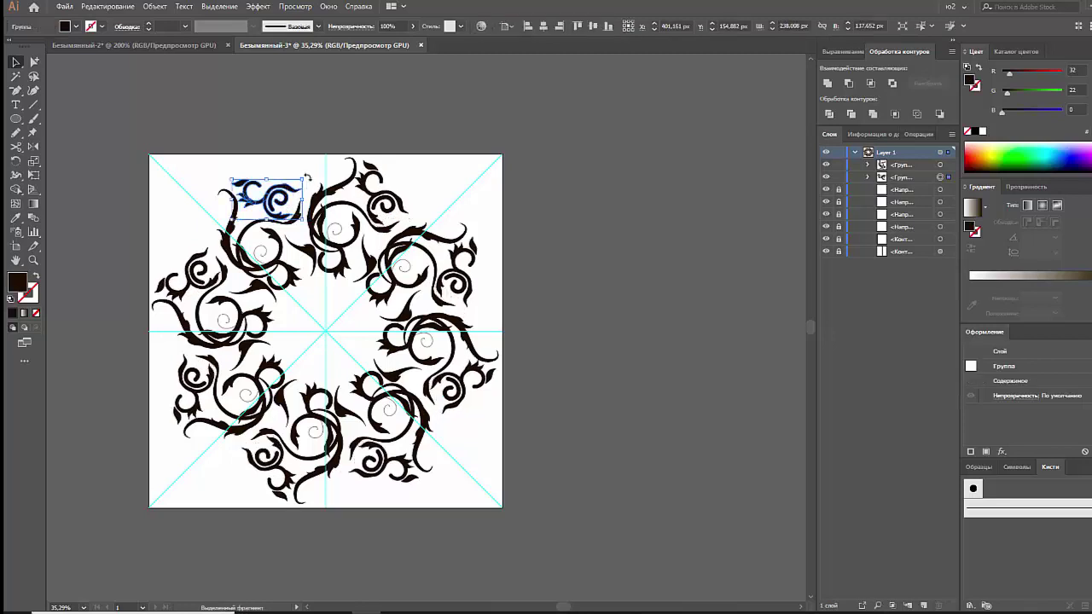
pyautogui.moveTo(290, 195)
pyautogui.mouseDown()
pyautogui.moveTo(344, 294)
pyautogui.moveTo(328, 330)
pyautogui.mouseUp()
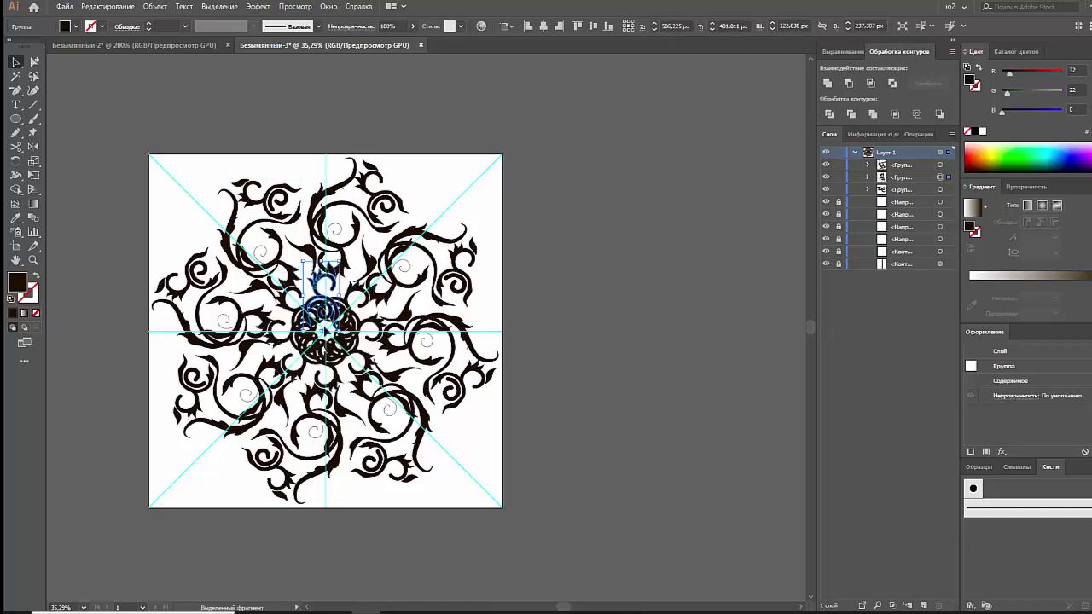
pyautogui.click(346, 128)
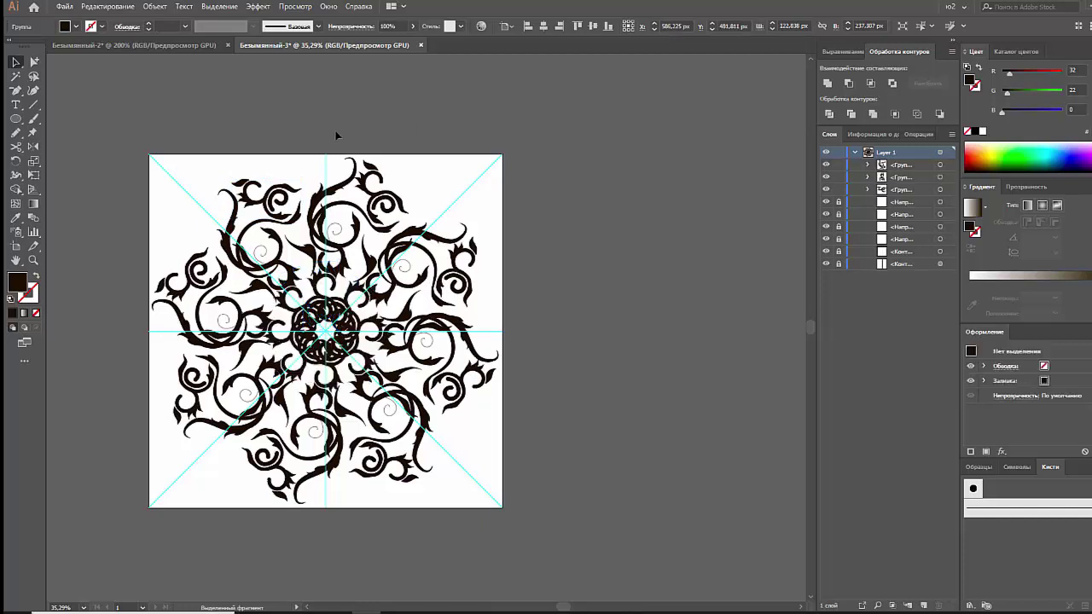
# Step: Undo the tilt on the central piece and enlarge it into a dense central ring
pyautogui.click(320, 281)
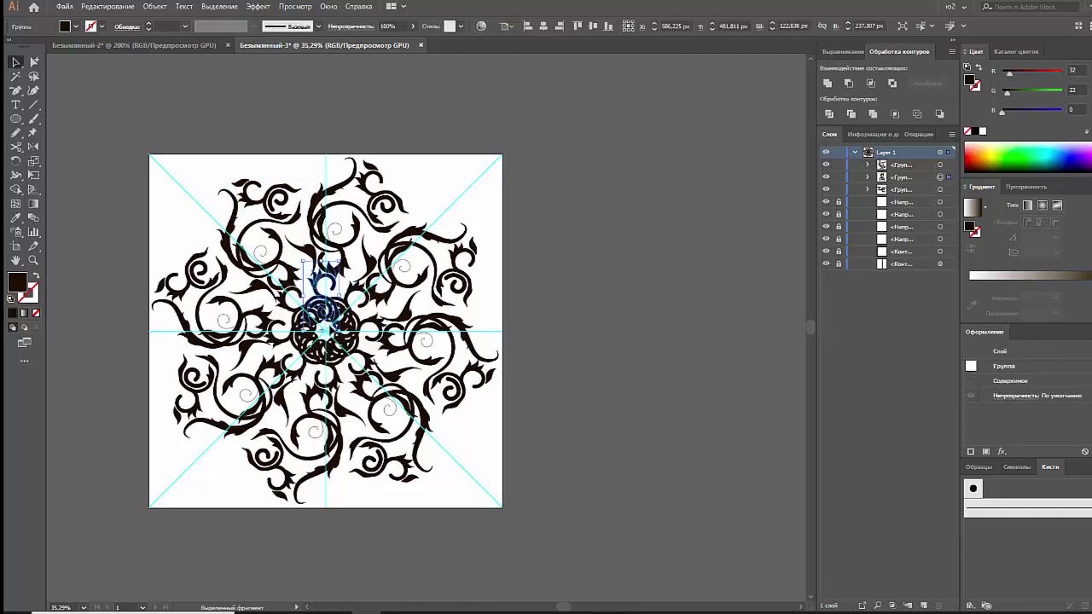
pyautogui.moveTo(338, 330)
pyautogui.mouseDown()
pyautogui.moveTo(317, 297)
pyautogui.moveTo(358, 294)
pyautogui.moveTo(324, 298)
pyautogui.mouseUp()
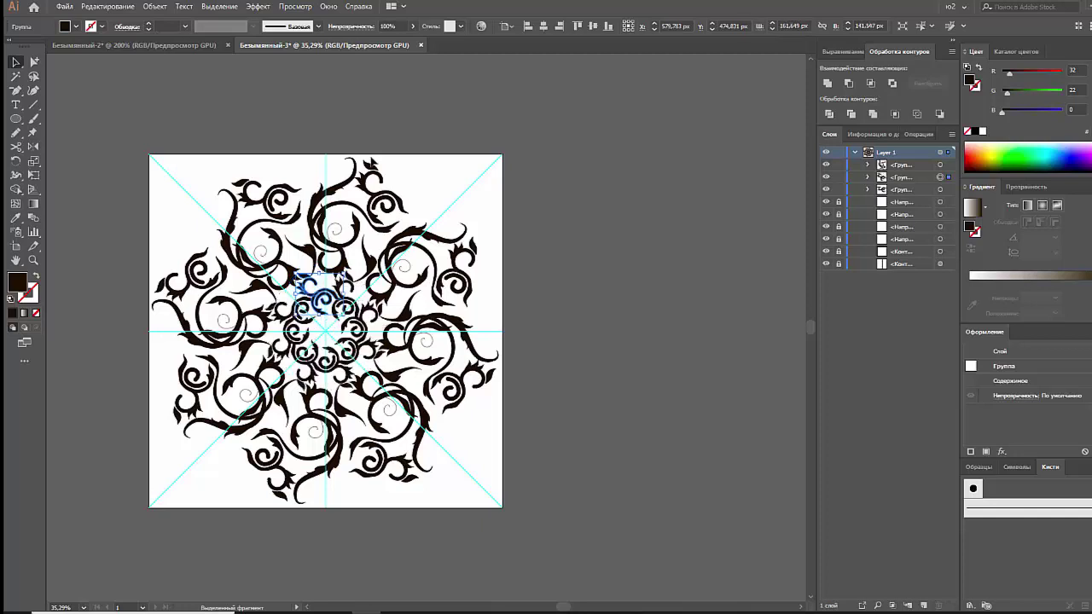
pyautogui.hotkey('ctrl', 'z')
pyautogui.hotkey('ctrl', 'z')
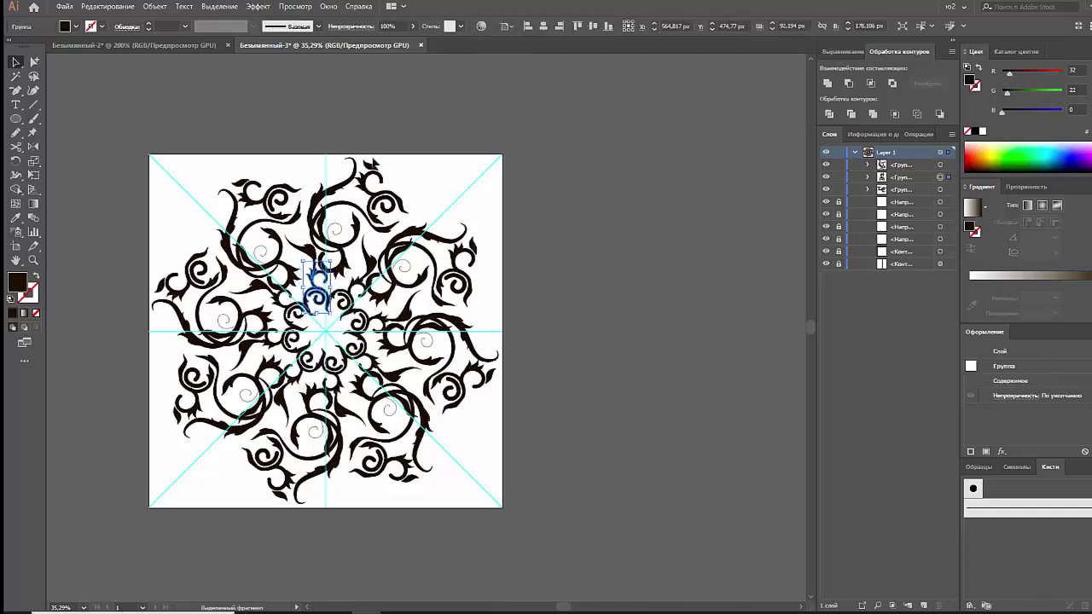
pyautogui.moveTo(331, 313); pyautogui.dragTo(341, 332)
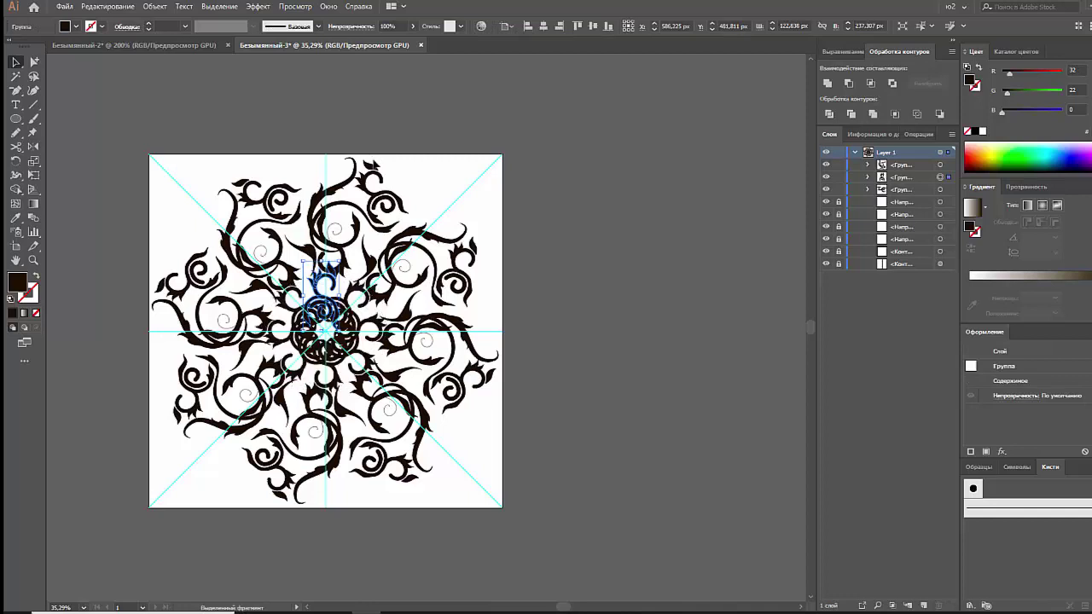
pyautogui.click(381, 130)
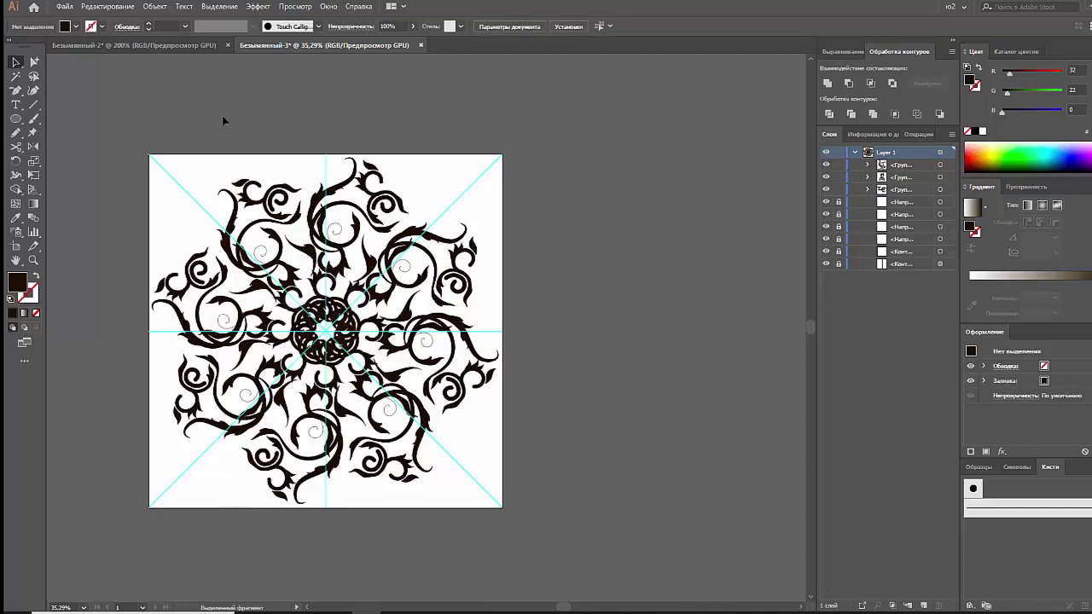
# Step: Select the flame-shaped curl beside the artboard in the ornament collection document
pyautogui.click(64, 6)
pyautogui.click(85, 33)
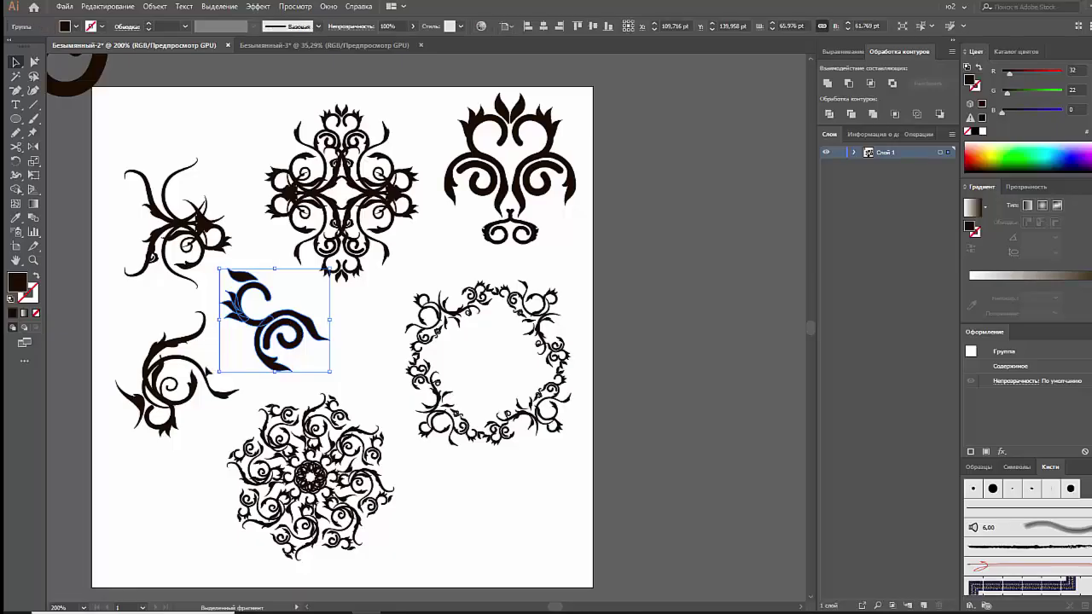
pyautogui.click(199, 388)
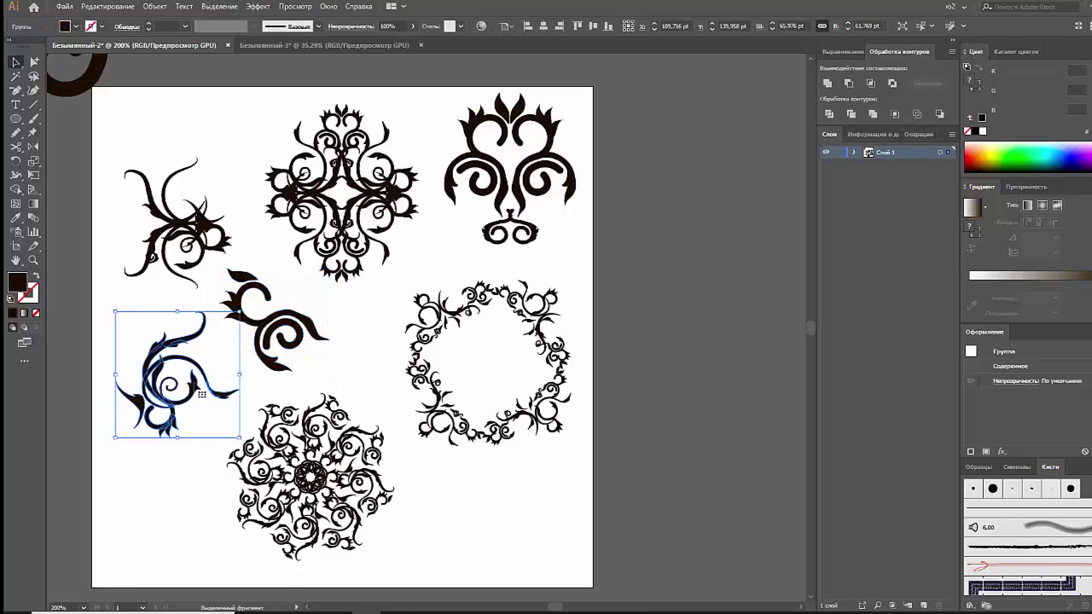
pyautogui.click(178, 240)
pyautogui.scroll(2, 177, 240)
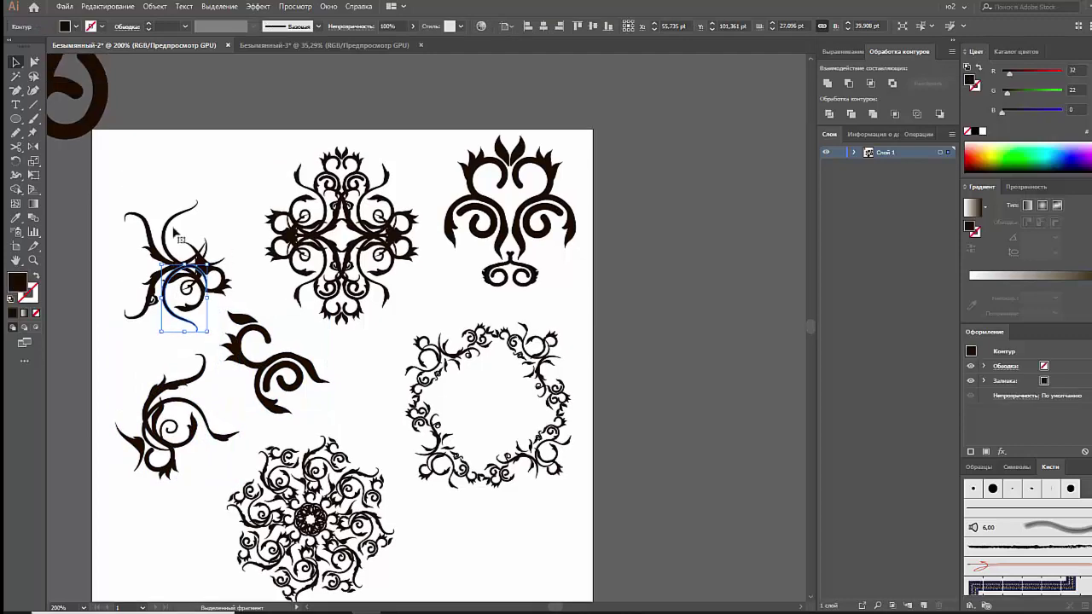
pyautogui.moveTo(120, 135); pyautogui.dragTo(303, 284)
pyautogui.moveTo(167, 196); pyautogui.dragTo(244, 284)
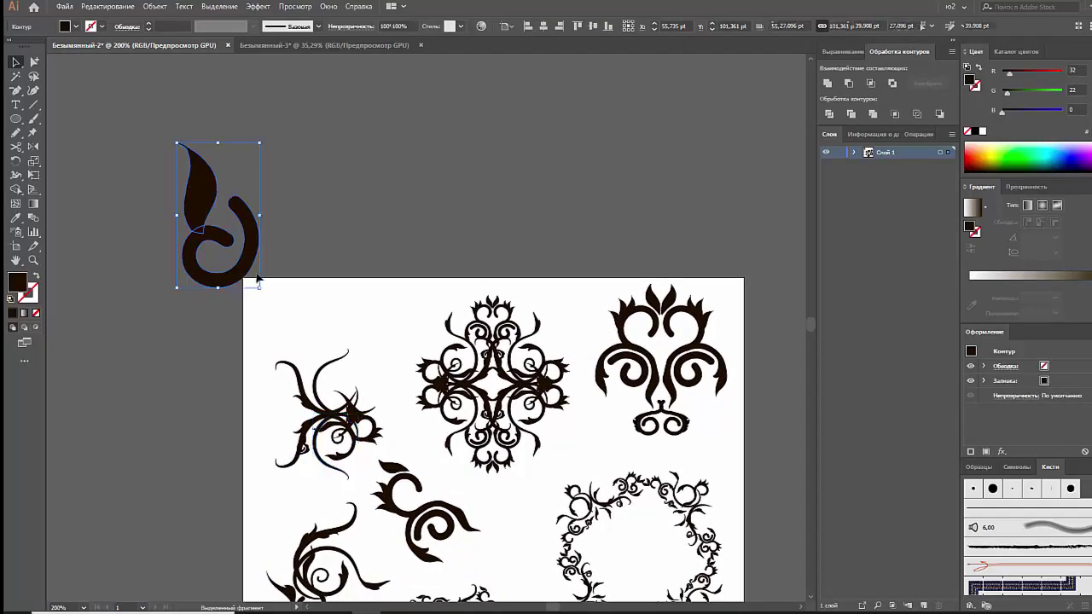
# Step: Paste the flame curl into the mandala and place it at the upper-left to repeat around the wheel
pyautogui.click(302, 47)
pyautogui.hotkey('ctrl', 'v')
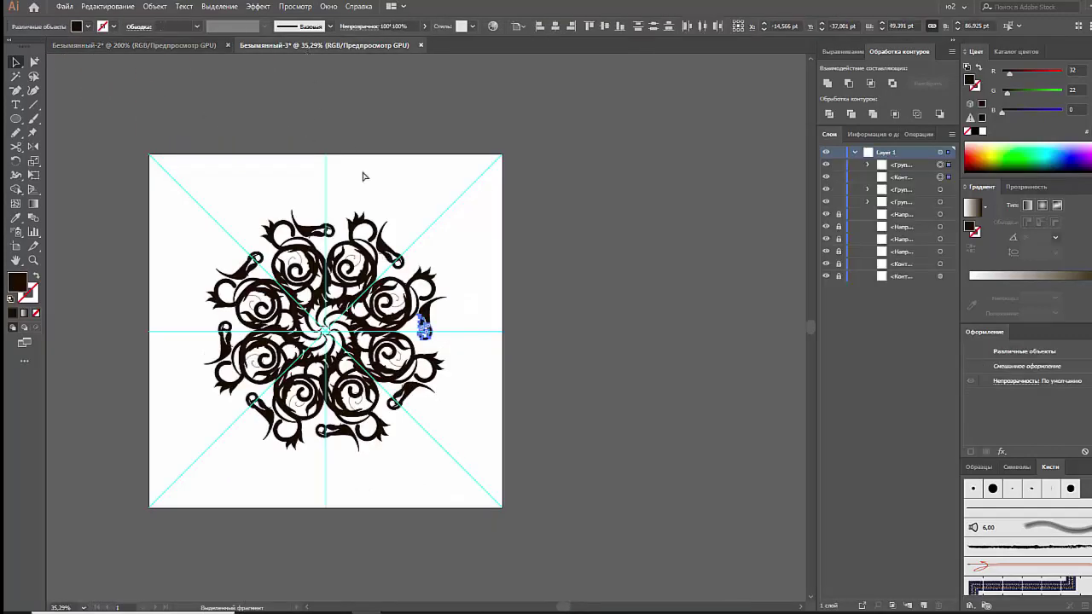
pyautogui.moveTo(428, 331); pyautogui.dragTo(433, 330)
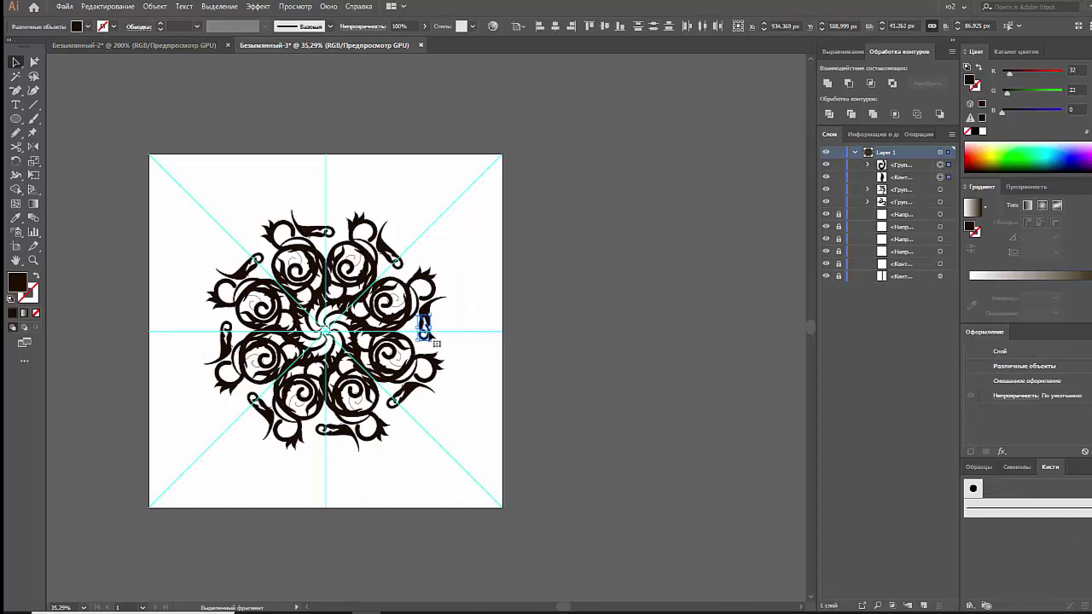
pyautogui.moveTo(399, 299)
pyautogui.mouseDown()
pyautogui.moveTo(288, 200)
pyautogui.moveTo(261, 198)
pyautogui.moveTo(263, 153)
pyautogui.moveTo(162, 85)
pyautogui.mouseUp()
pyautogui.press('b')
# Step: Bring the top flame toward the centre, lay it horizontal, then spread its copies outward
pyautogui.click(292, 157)
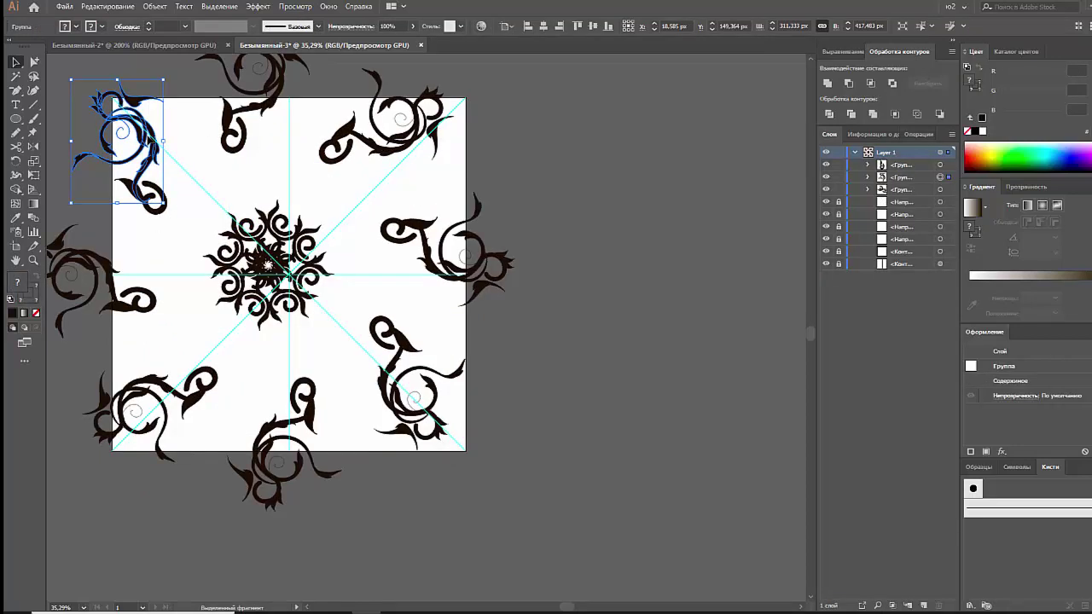
pyautogui.hotkey('ctrl', 'z')
pyautogui.moveTo(239, 149); pyautogui.dragTo(241, 168)
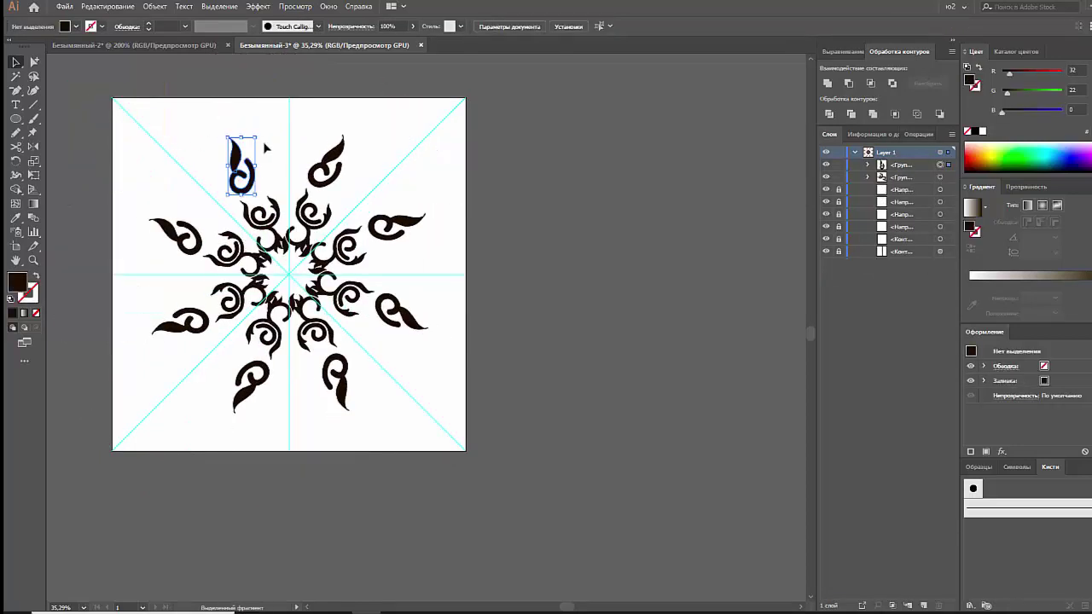
pyautogui.moveTo(258, 132)
pyautogui.mouseDown()
pyautogui.moveTo(257, 181)
pyautogui.moveTo(254, 145)
pyautogui.moveTo(256, 155)
pyautogui.mouseUp()
pyautogui.click(271, 162)
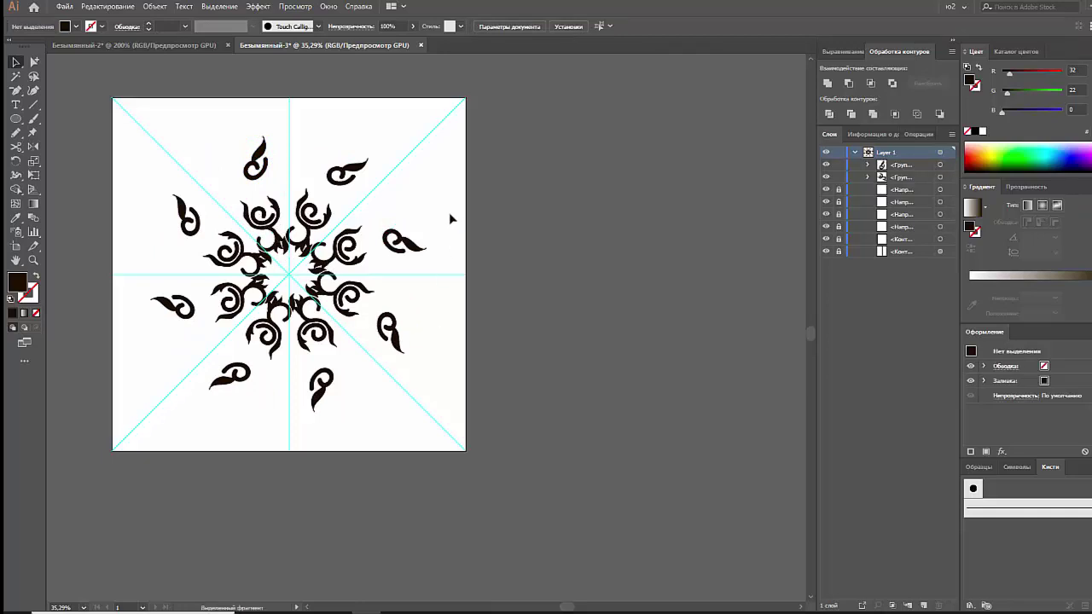
pyautogui.moveTo(256, 163)
pyautogui.mouseDown()
pyautogui.moveTo(275, 119)
pyautogui.moveTo(242, 156)
pyautogui.mouseUp()
# Step: Rotate the swirl below the top flame repeatedly until its copies close the ring
pyautogui.click(228, 138)
pyautogui.click(256, 208)
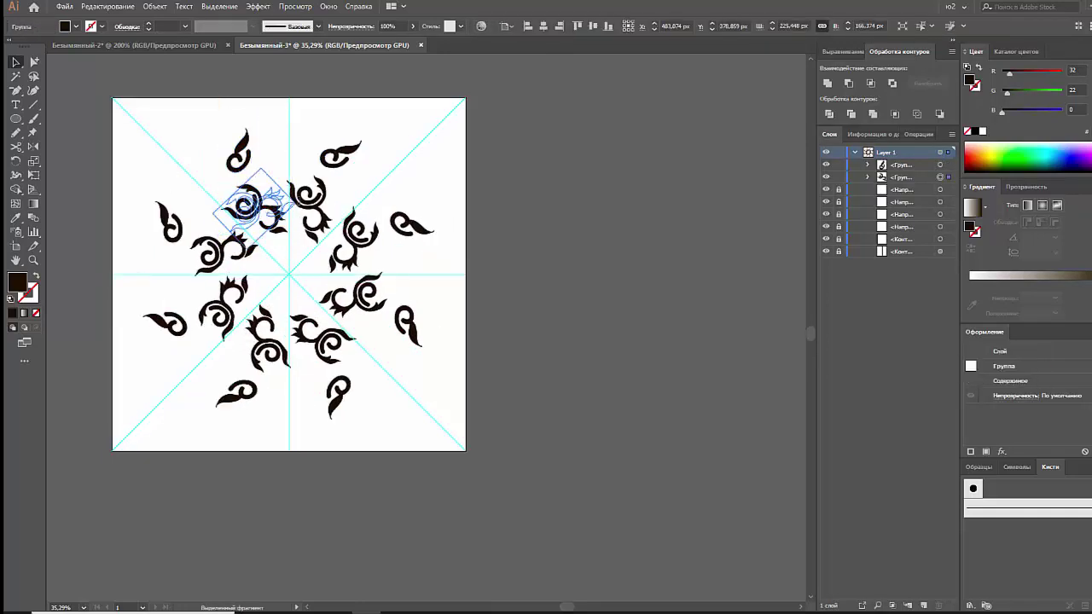
pyautogui.moveTo(281, 215)
pyautogui.mouseDown()
pyautogui.moveTo(291, 213)
pyautogui.moveTo(288, 227)
pyautogui.moveTo(297, 186)
pyautogui.mouseUp()
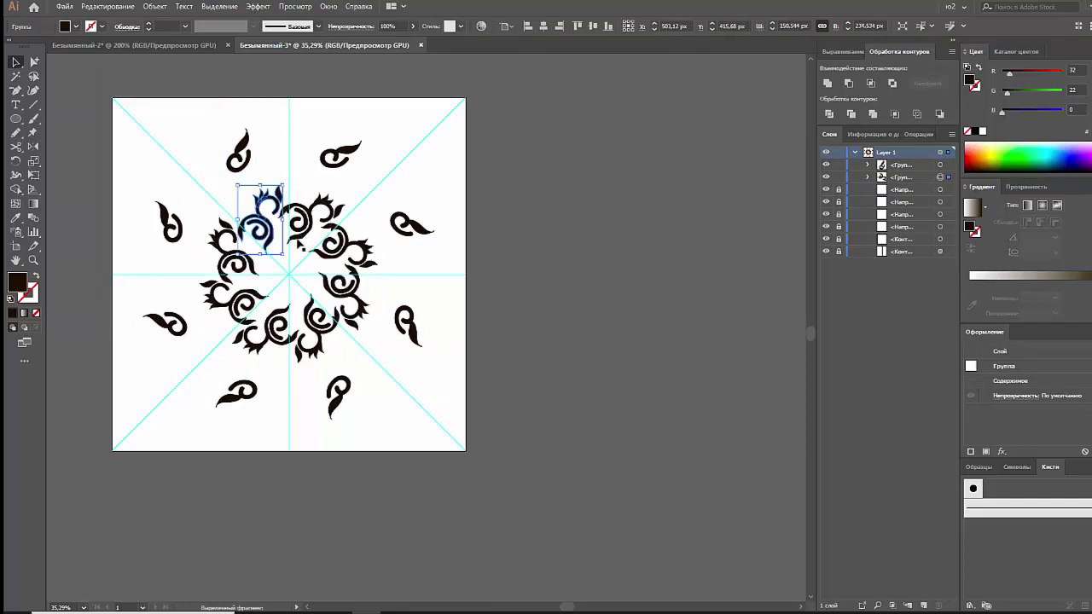
pyautogui.moveTo(284, 253); pyautogui.dragTo(271, 261)
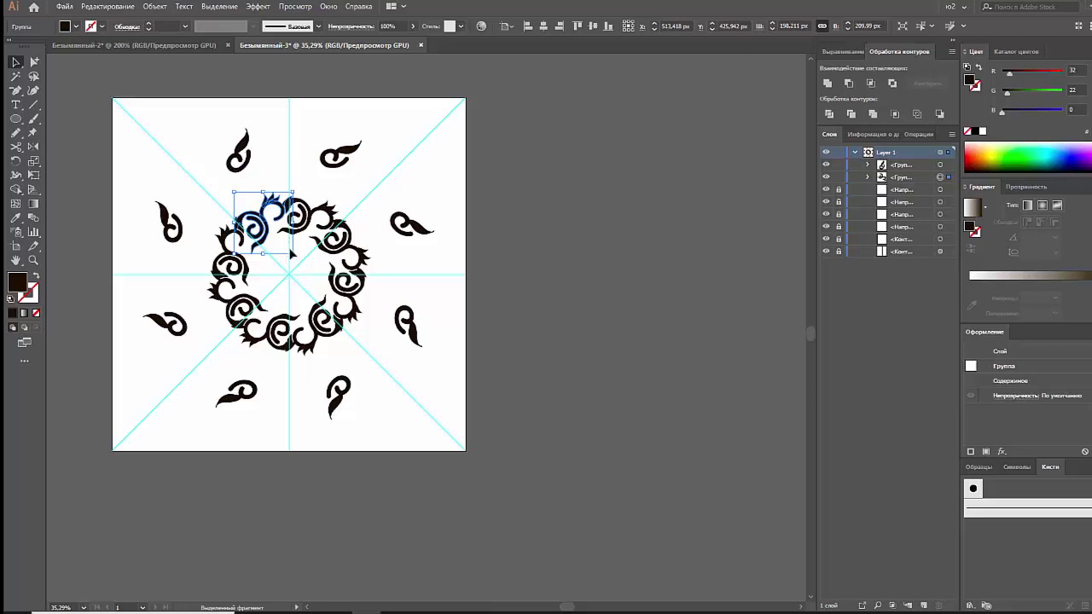
pyautogui.moveTo(293, 256); pyautogui.dragTo(280, 269)
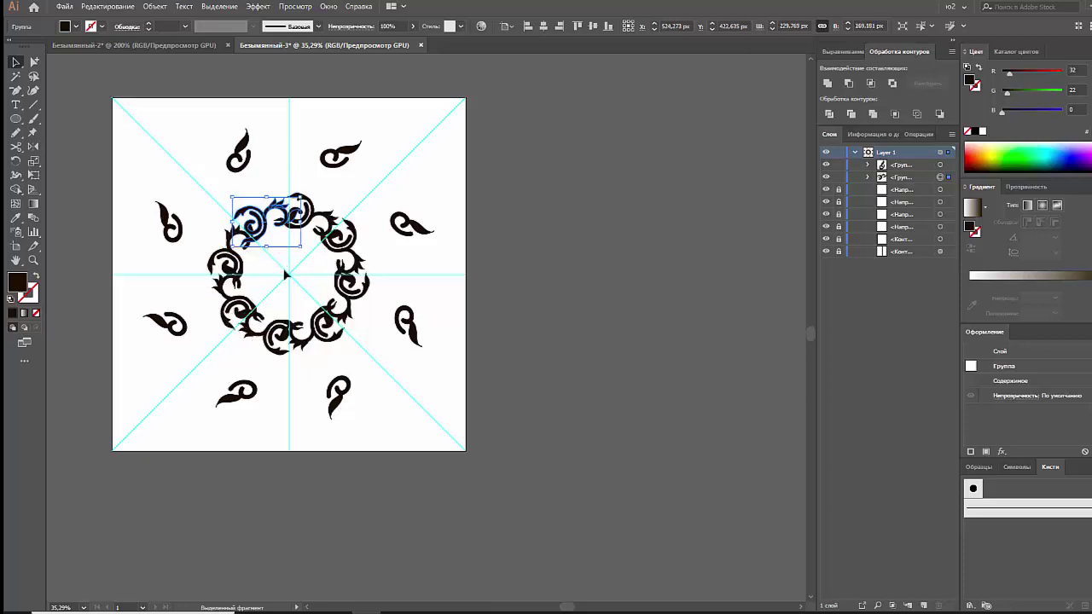
pyautogui.moveTo(302, 252); pyautogui.dragTo(308, 232)
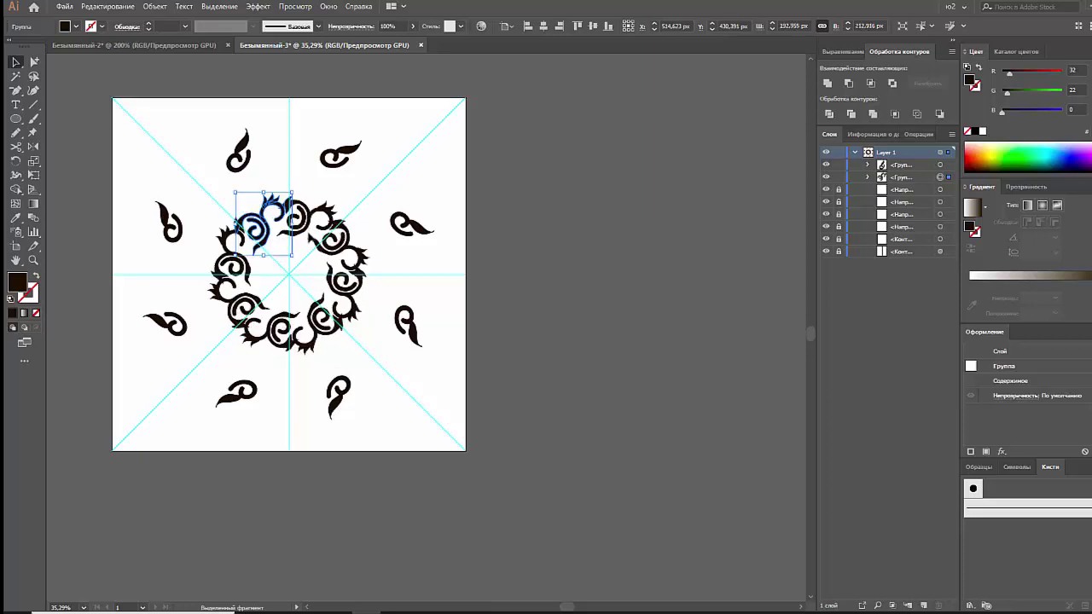
pyautogui.click(277, 167)
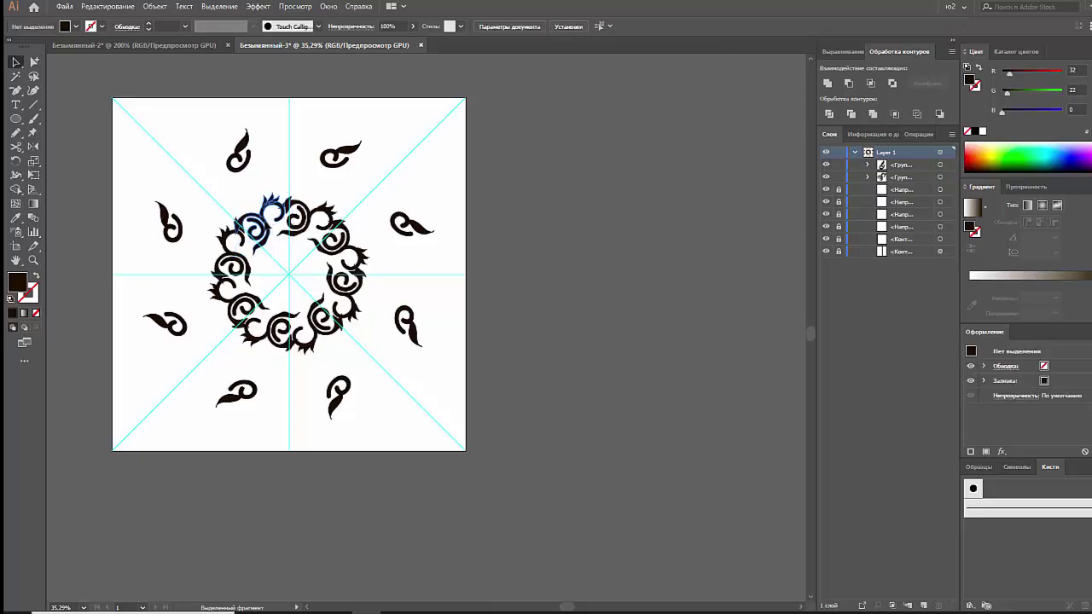
# Step: Rotate the ornament at the ring's upper-left in several increments
pyautogui.click(270, 209)
pyautogui.moveTo(295, 191); pyautogui.dragTo(284, 182)
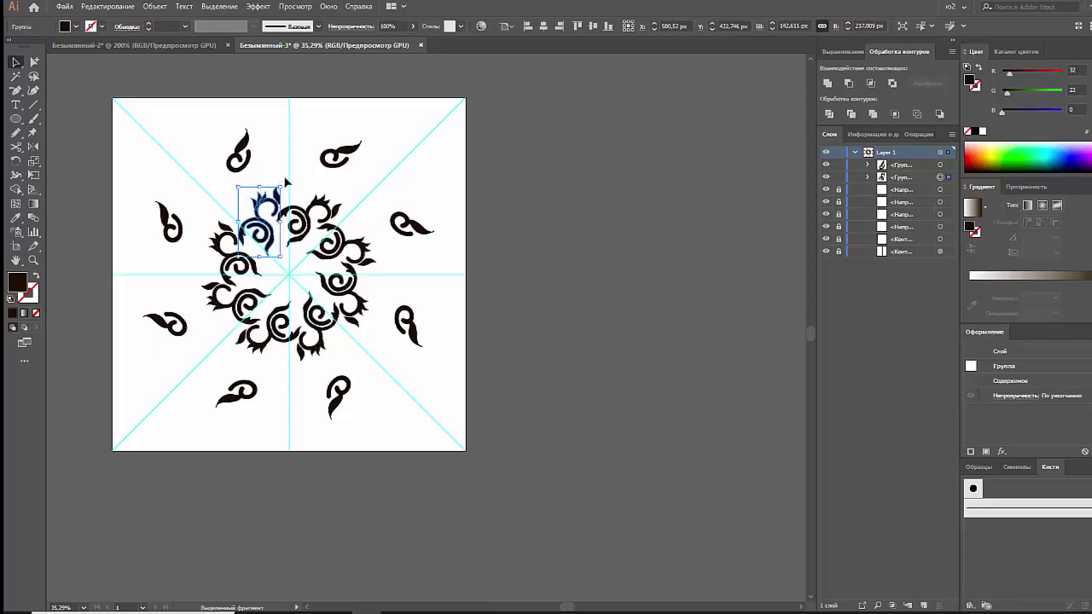
pyautogui.moveTo(283, 181)
pyautogui.mouseDown()
pyautogui.moveTo(254, 179)
pyautogui.moveTo(299, 186)
pyautogui.moveTo(253, 180)
pyautogui.mouseUp()
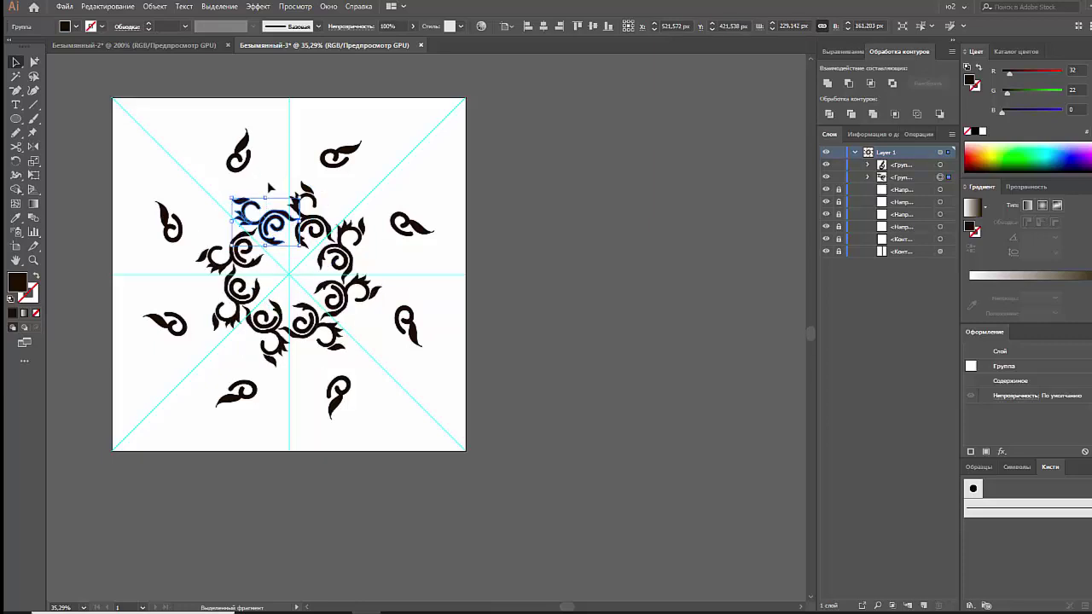
pyautogui.moveTo(267, 195)
pyautogui.mouseDown()
pyautogui.moveTo(275, 183)
pyautogui.moveTo(283, 243)
pyautogui.mouseUp()
pyautogui.click(263, 175)
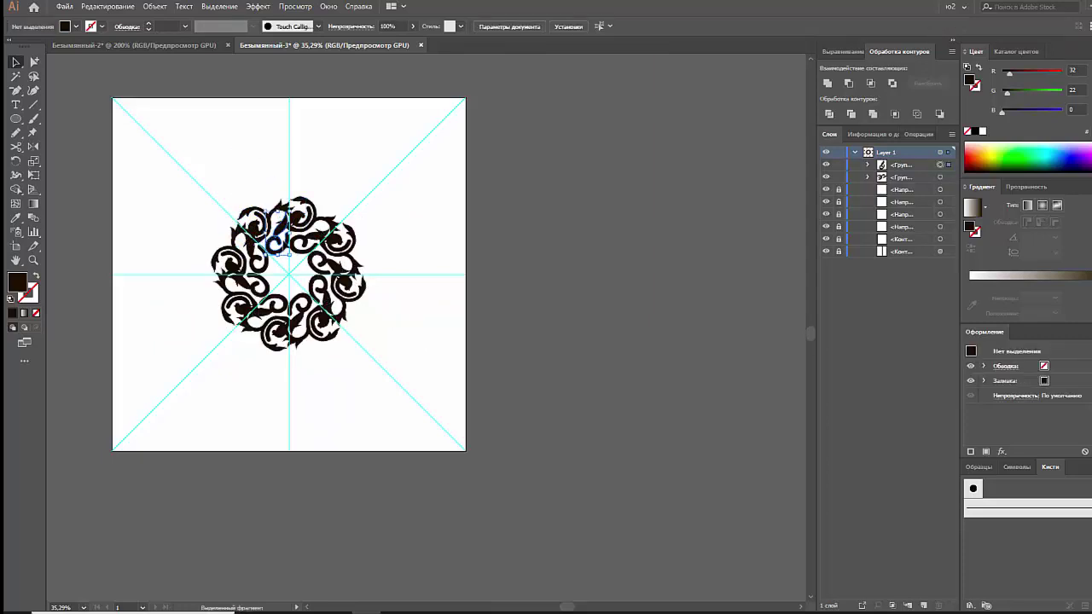
# Step: Shrink one ring ornament to about 80%
pyautogui.click(282, 246)
pyautogui.moveTo(290, 255); pyautogui.dragTo(290, 254)
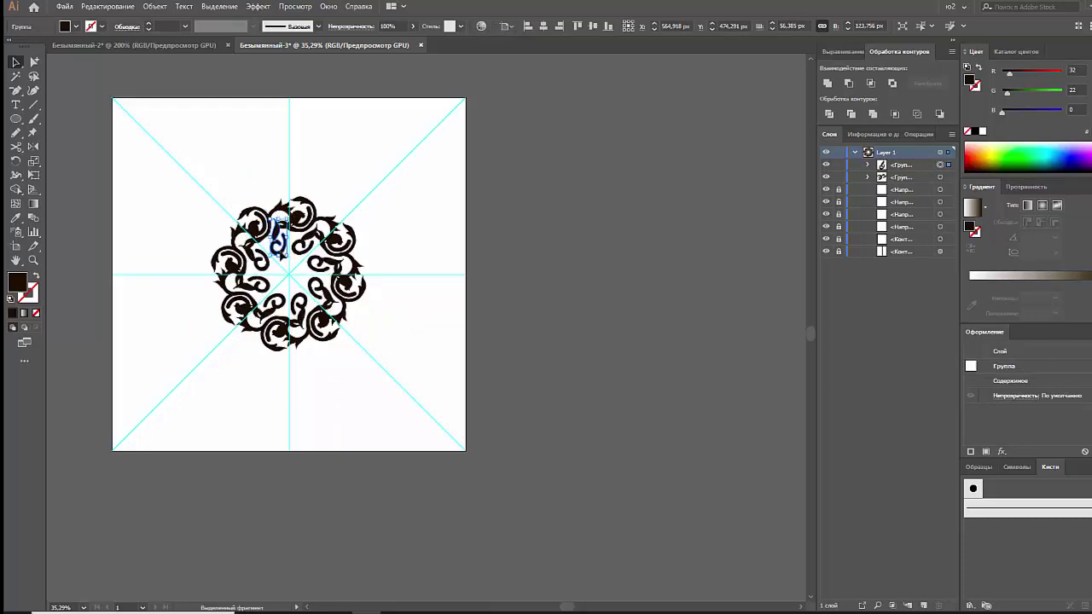
pyautogui.click(250, 163)
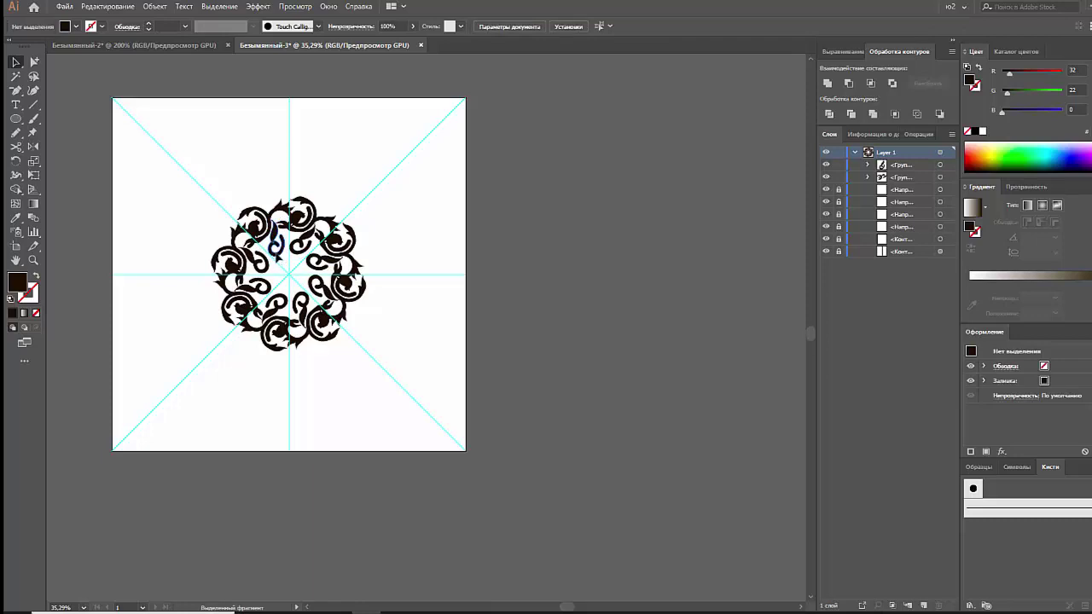
# Step: Delete the inner swirl pieces, leaving only the outer ring
pyautogui.click(274, 245)
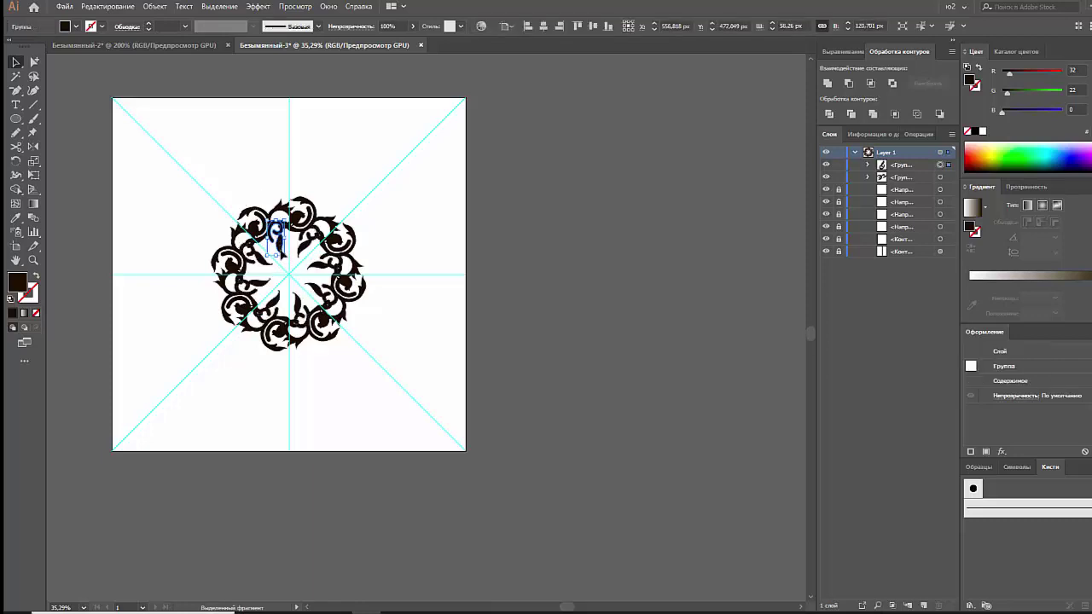
pyautogui.click(265, 181)
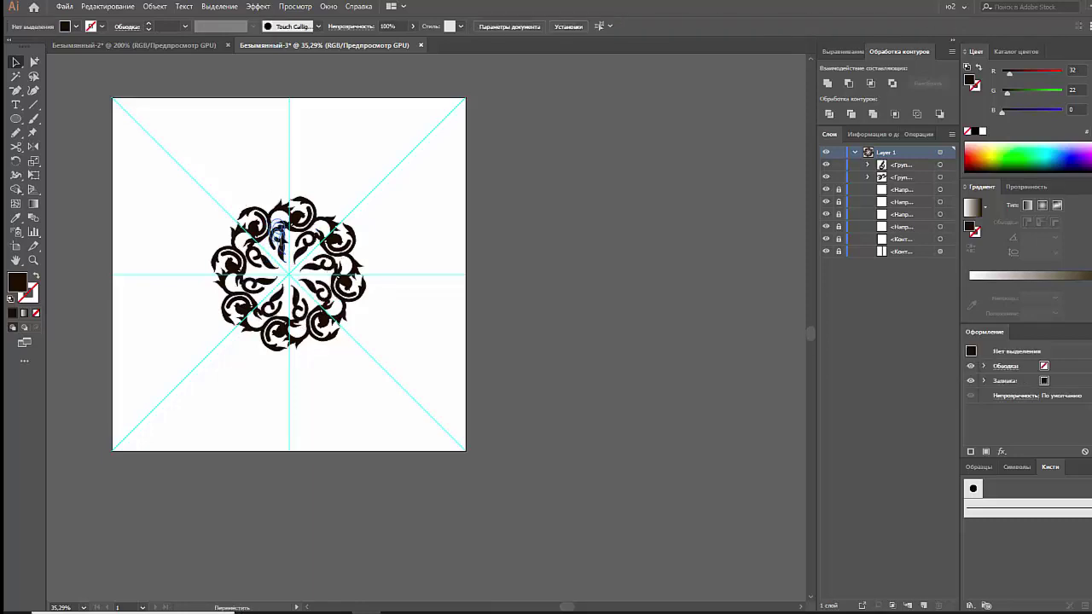
pyautogui.click(278, 223)
pyautogui.press('Delete')
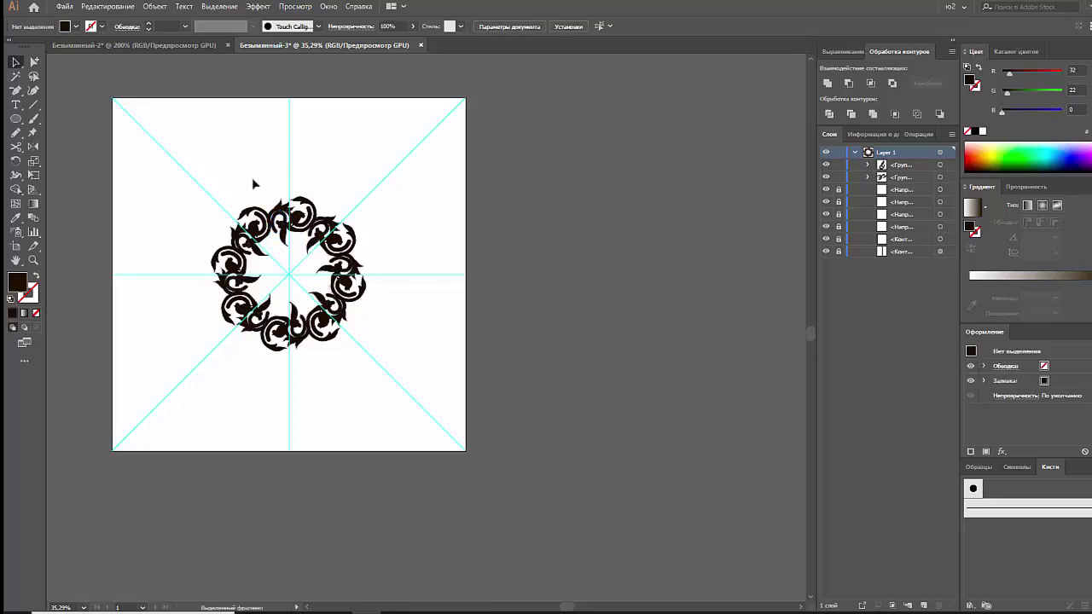
# Step: Resize and reposition the top ornament piece to widen and open the ring
pyautogui.moveTo(288, 256); pyautogui.dragTo(288, 258)
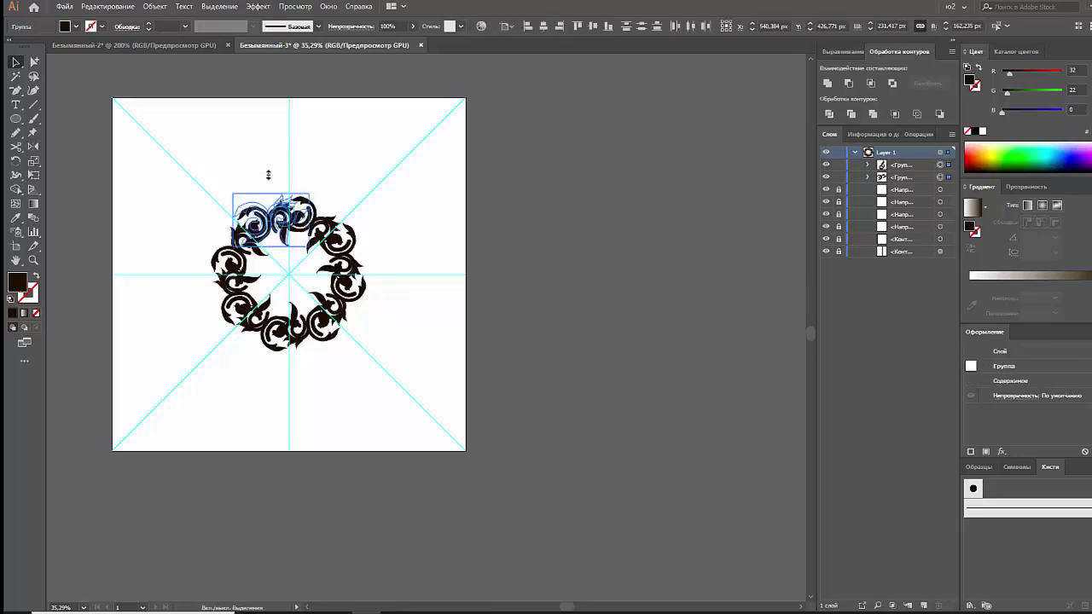
pyautogui.keyDown('shift'); pyautogui.moveTo(273, 196); pyautogui.dragTo(272, 150); pyautogui.keyUp('shift')
pyautogui.moveTo(288, 215); pyautogui.dragTo(260, 166)
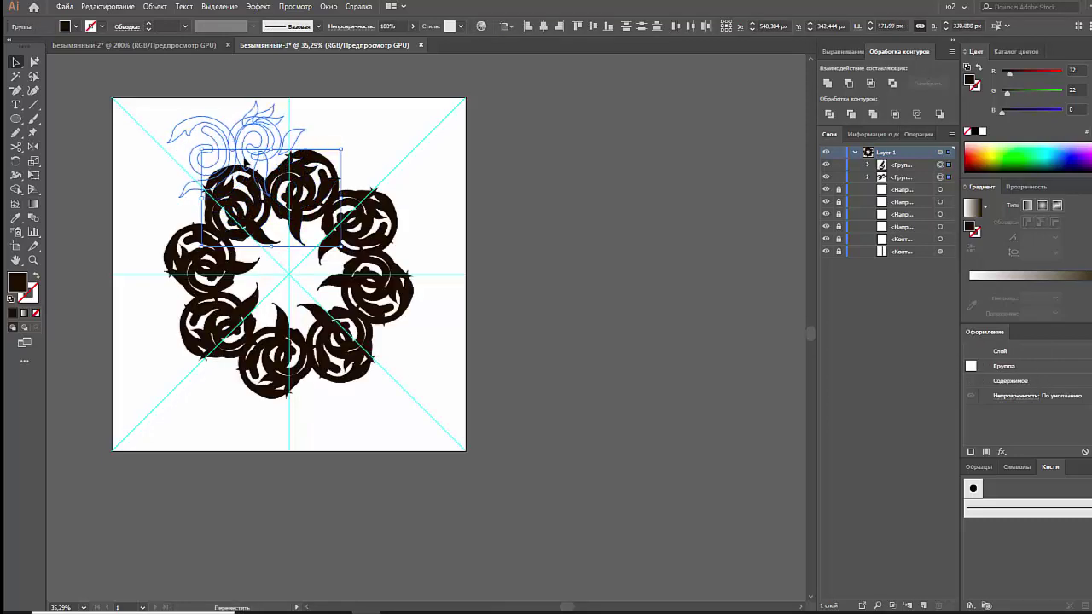
pyautogui.moveTo(242, 101); pyautogui.dragTo(242, 133)
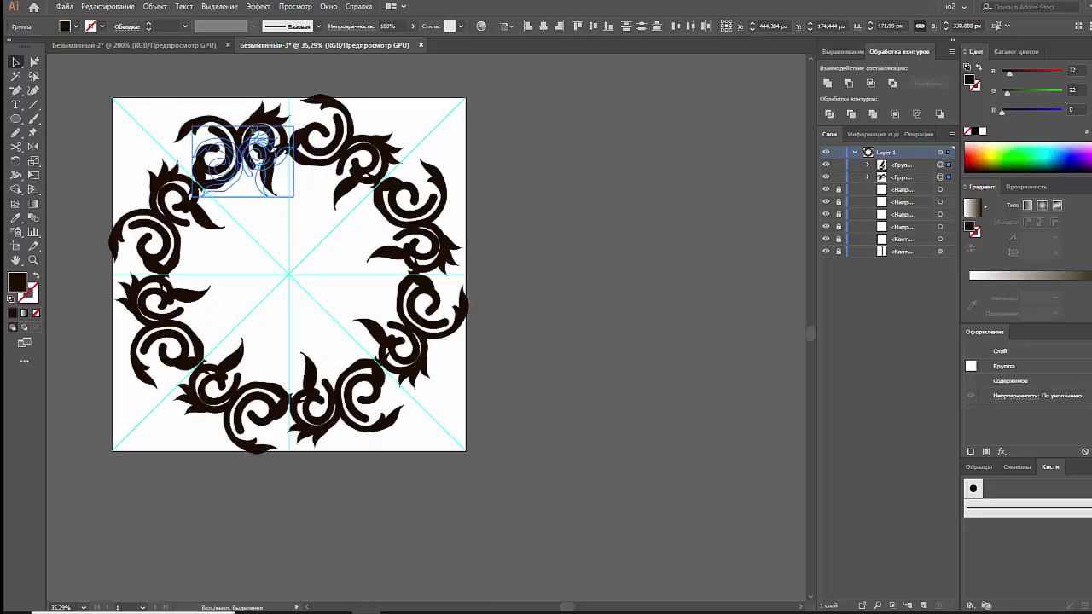
pyautogui.moveTo(256, 171); pyautogui.dragTo(269, 188)
pyautogui.click(239, 115)
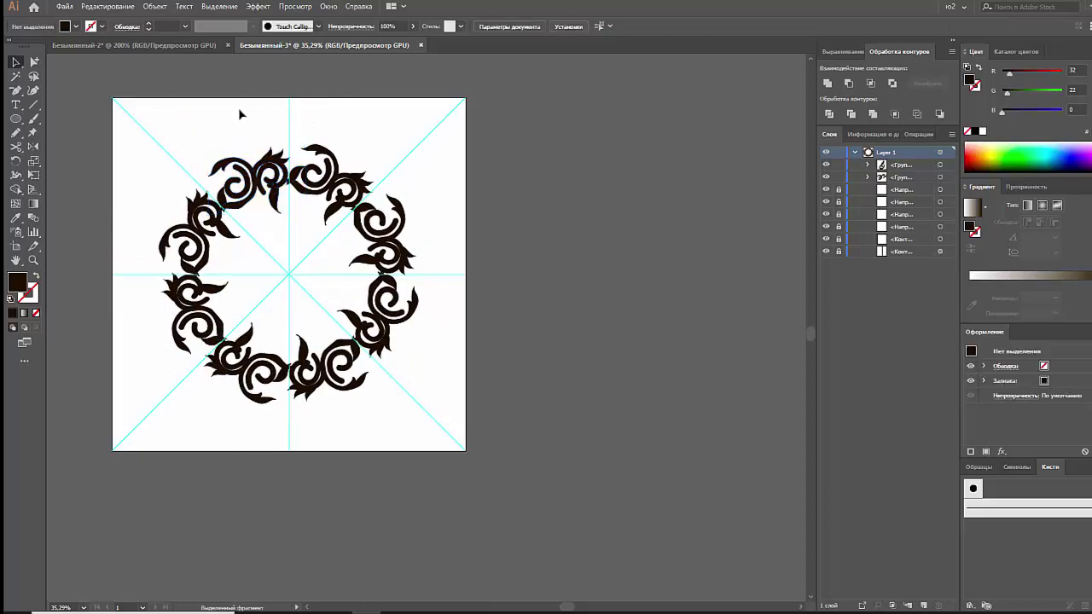
# Step: Enlarge the top-left ornament slightly, then return to the ornament collection document
pyautogui.click(264, 213)
pyautogui.moveTo(259, 215); pyautogui.dragTo(288, 238)
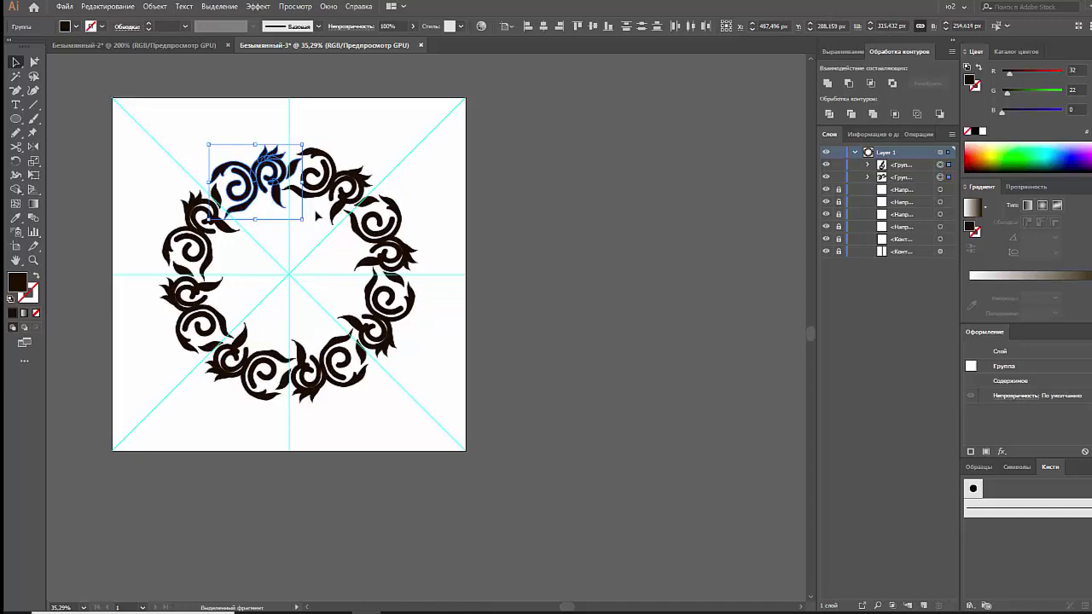
pyautogui.click(247, 131)
pyautogui.click(156, 46)
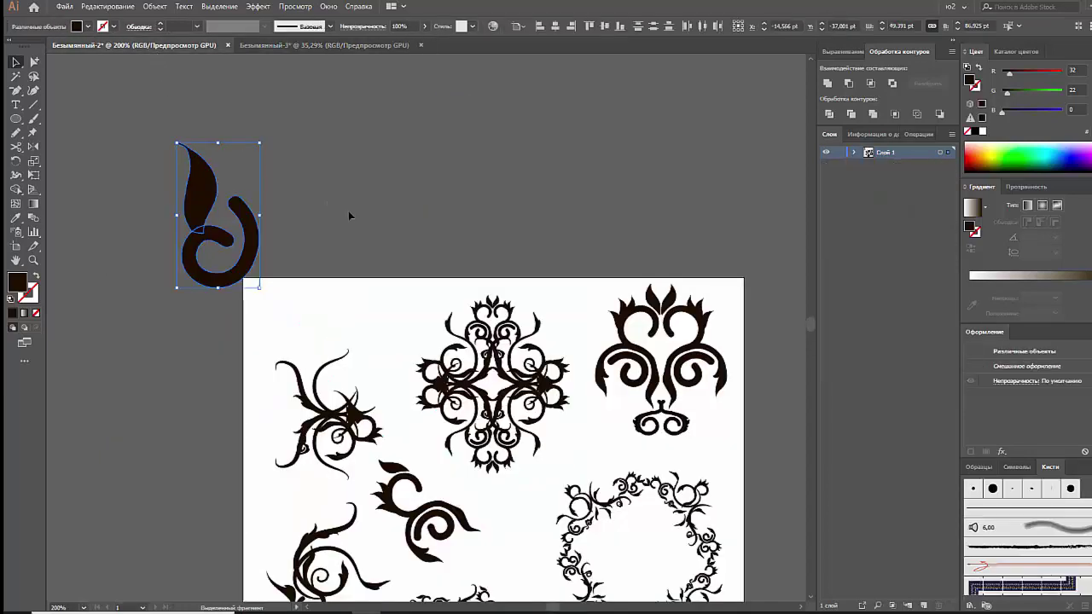
# Step: Bring one swirl path from the lower-left ornament into Безымянный-3 and group it
pyautogui.moveTo(348, 210); pyautogui.dragTo(259, 136)
pyautogui.click(201, 342)
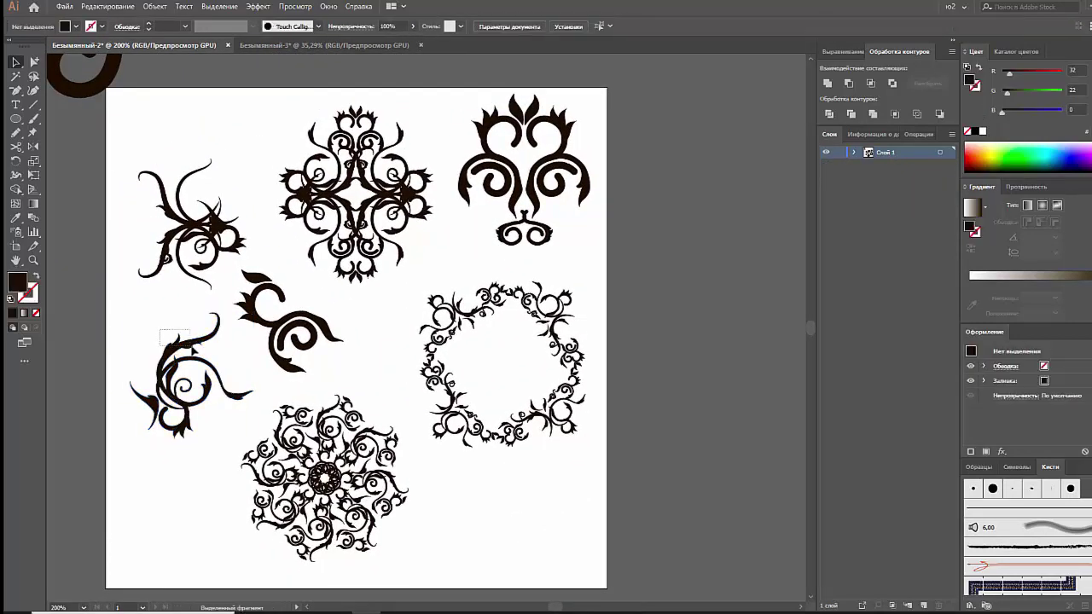
pyautogui.click(189, 350)
pyautogui.press('a')
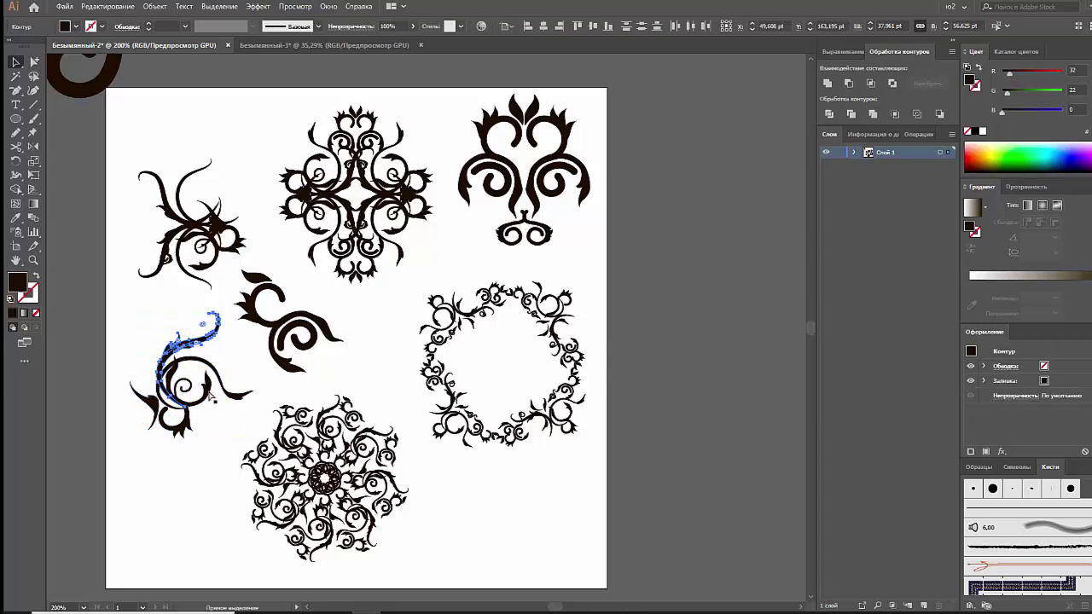
pyautogui.click(280, 46)
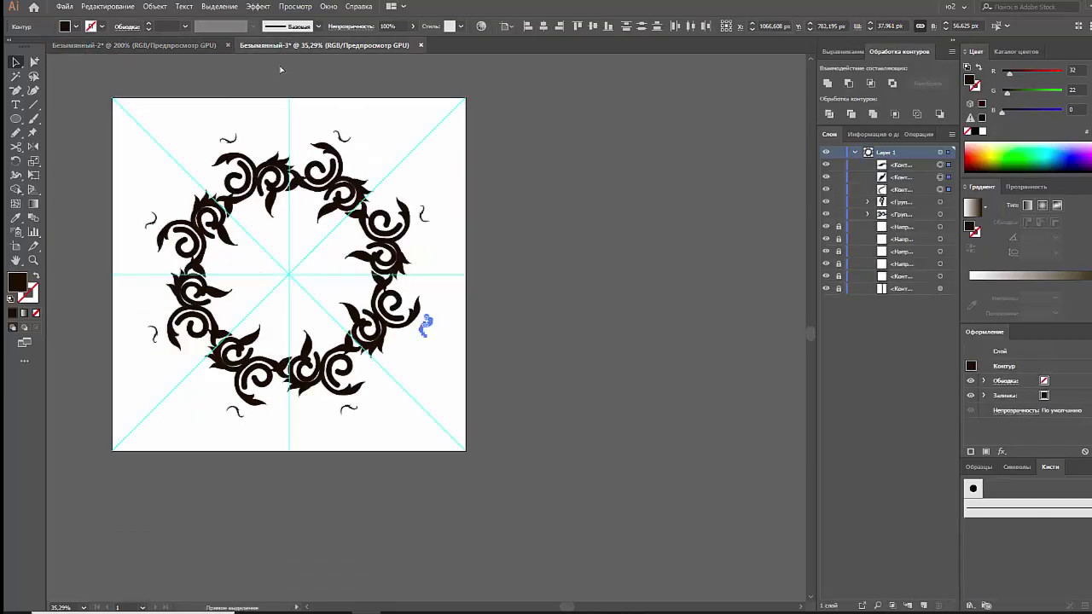
pyautogui.hotkey('ctrl', 'g')
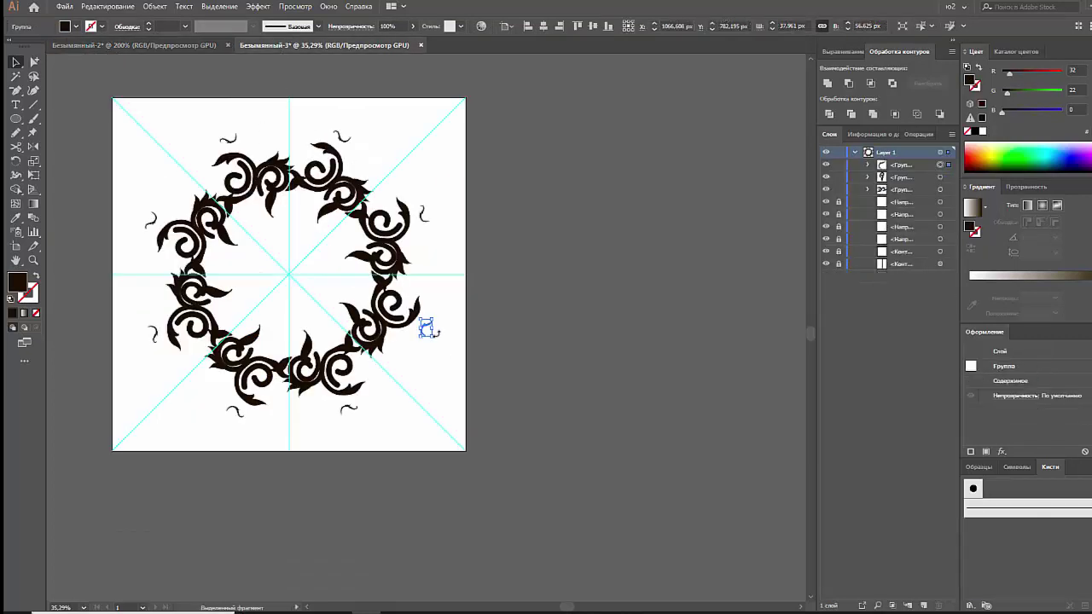
# Step: Tuck the small swirl inside the ring, stretch and rotate the top ornament, and shift the central hub
pyautogui.moveTo(261, 227)
pyautogui.mouseDown()
pyautogui.moveTo(301, 284)
pyautogui.moveTo(280, 226)
pyautogui.moveTo(286, 95)
pyautogui.moveTo(356, 119)
pyautogui.mouseUp()
pyautogui.click(185, 109)
pyautogui.click(254, 218)
pyautogui.moveTo(281, 170)
pyautogui.mouseDown()
pyautogui.moveTo(247, 145)
pyautogui.moveTo(305, 126)
pyautogui.moveTo(299, 154)
pyautogui.mouseUp()
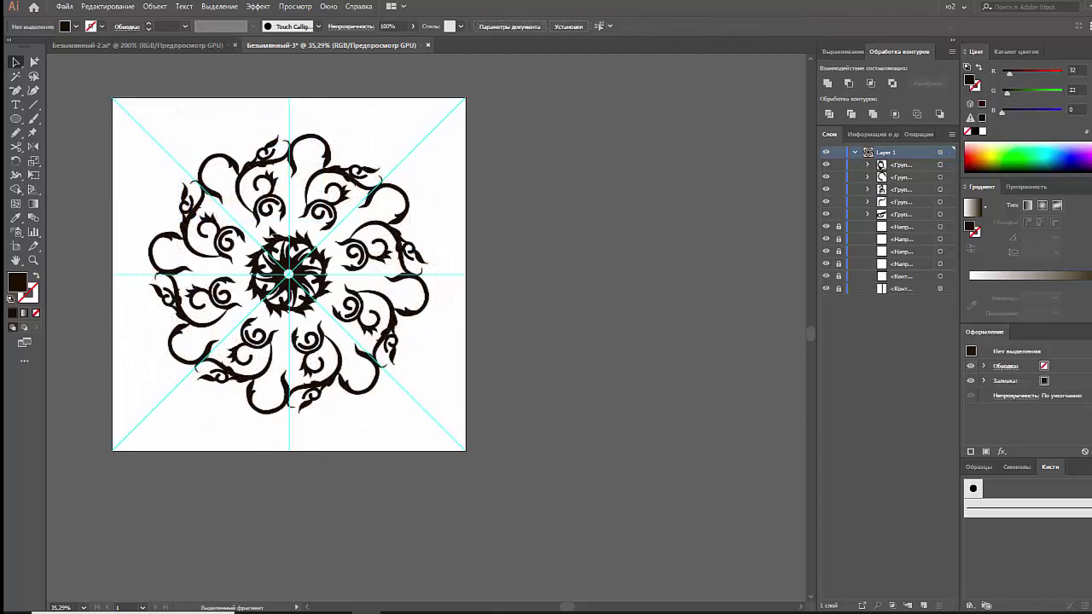
pyautogui.click(269, 198)
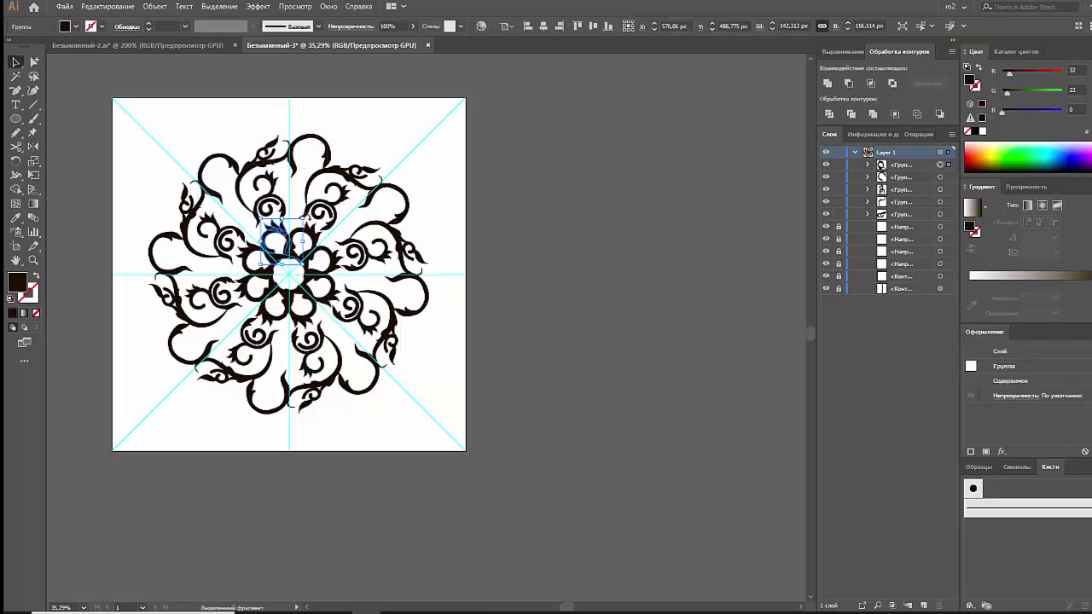
pyautogui.moveTo(286, 241); pyautogui.dragTo(273, 242)
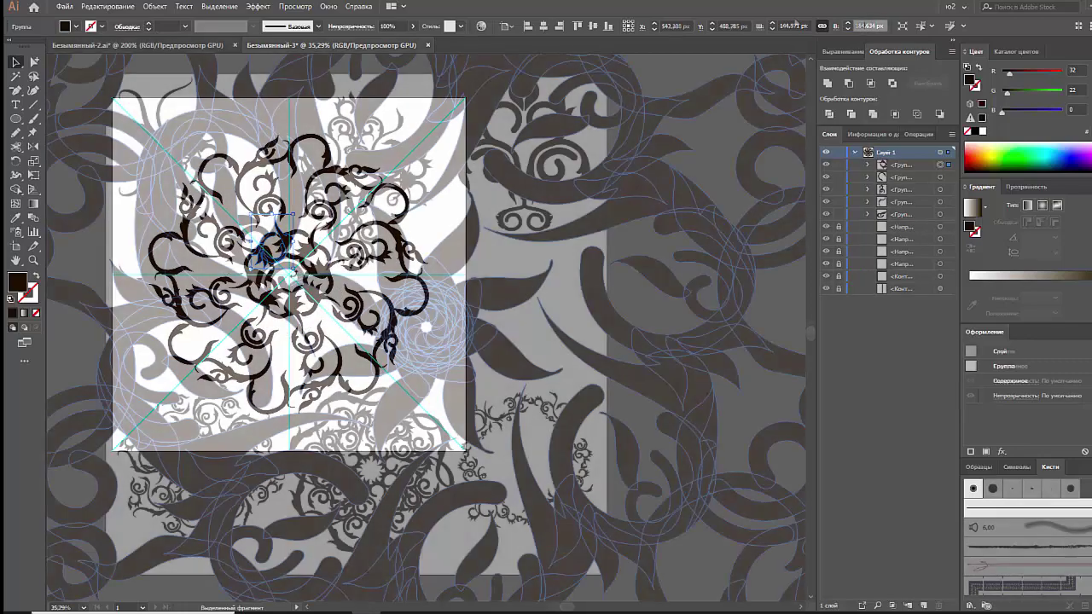
# Step: Enlarge the new mandala slightly and move it into the right-middle gap of the collection
pyautogui.moveTo(454, 307); pyautogui.dragTo(552, 299)
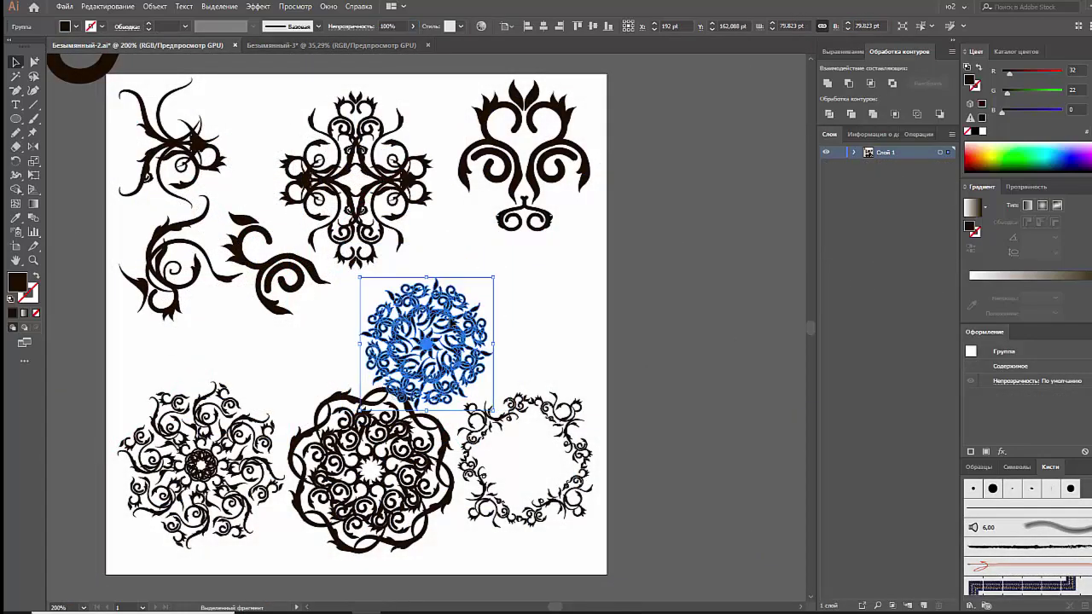
pyautogui.moveTo(526, 257); pyautogui.dragTo(527, 249)
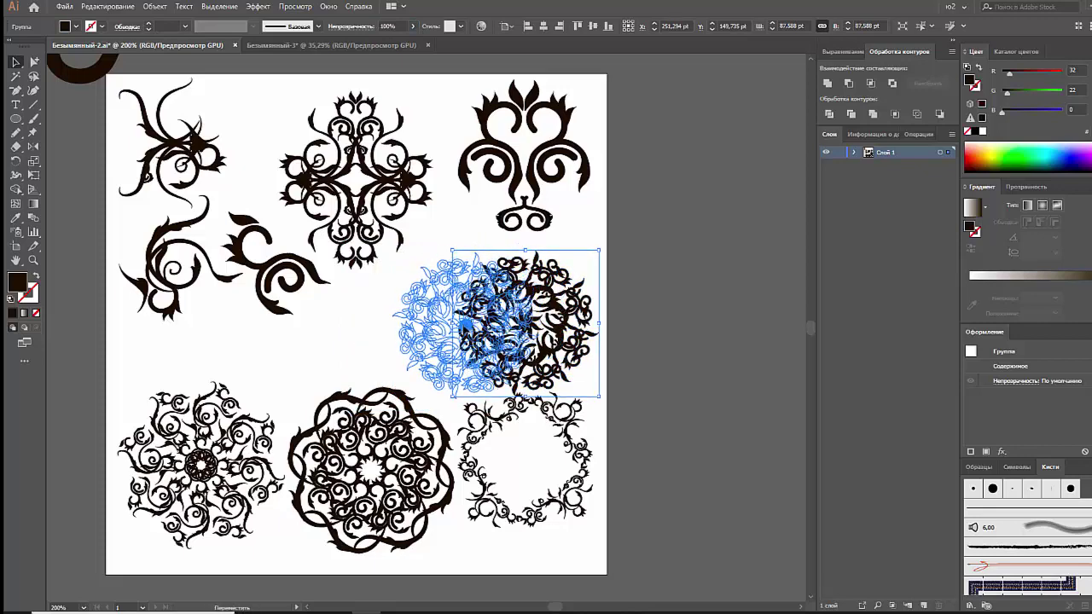
pyautogui.moveTo(524, 325); pyautogui.dragTo(464, 330)
pyautogui.click(604, 320)
pyautogui.click(495, 347)
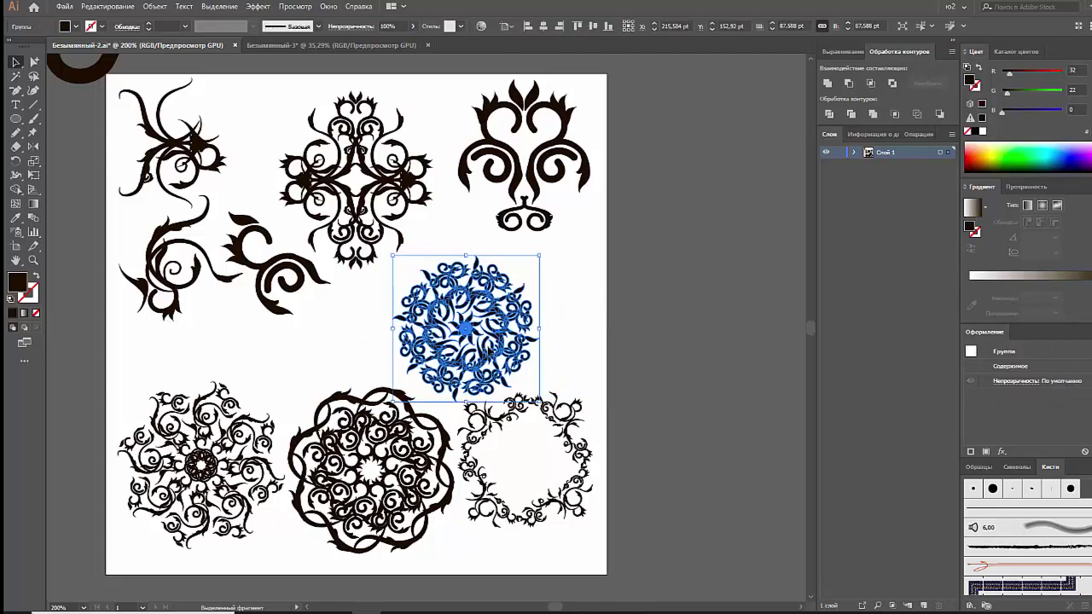
pyautogui.click(555, 354)
pyautogui.click(522, 350)
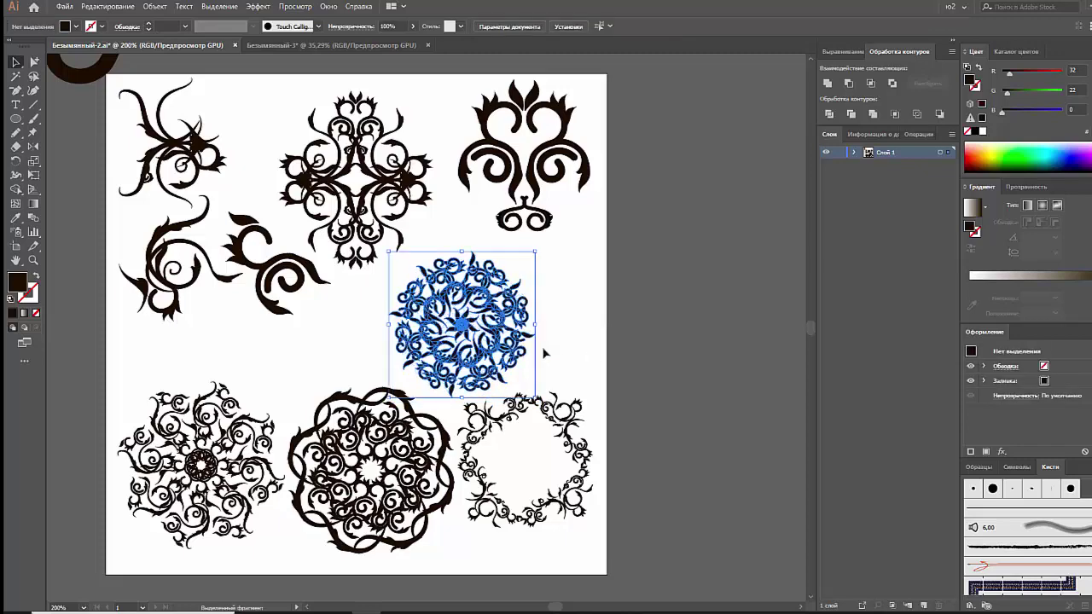
pyautogui.click(614, 336)
# Step: Nudge the bottom-right ring ornament down-right and the bottom-left mandala up-left
pyautogui.moveTo(583, 409); pyautogui.dragTo(587, 413)
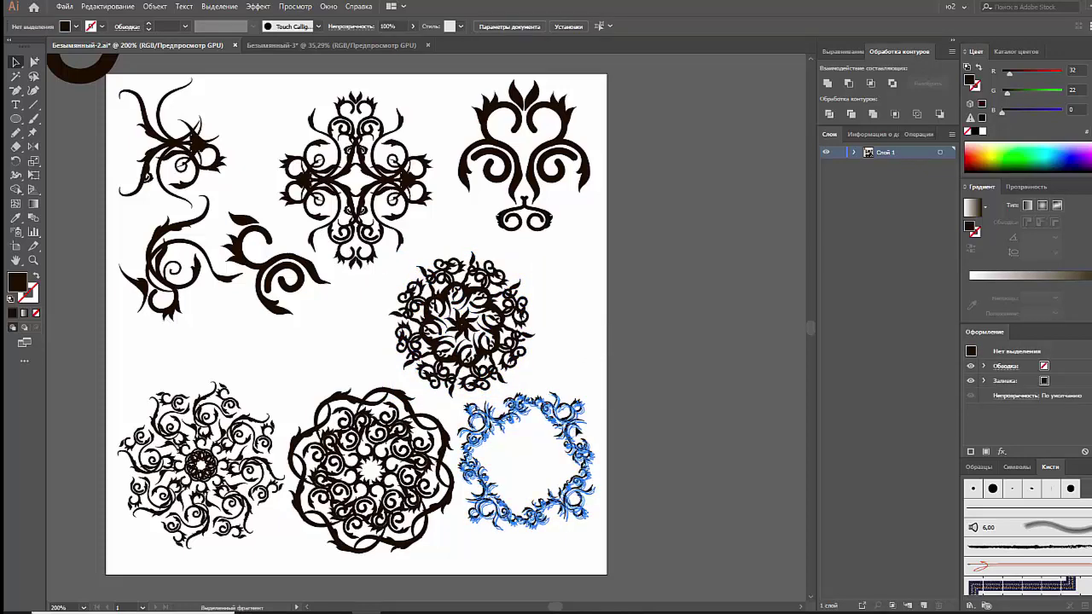
pyautogui.click(610, 413)
pyautogui.moveTo(268, 395); pyautogui.dragTo(263, 390)
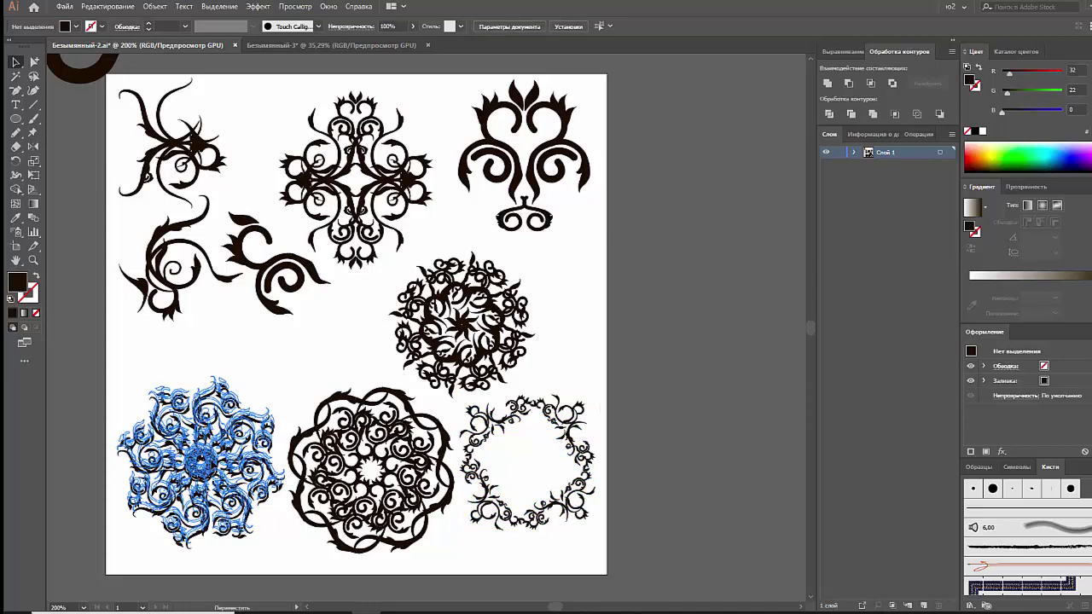
pyautogui.click(267, 391)
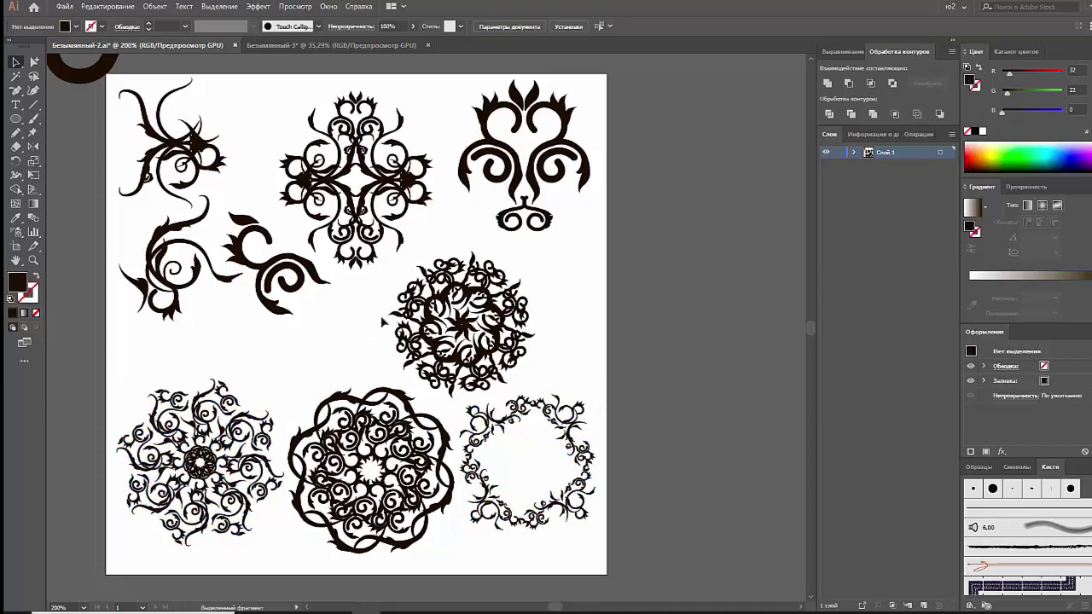